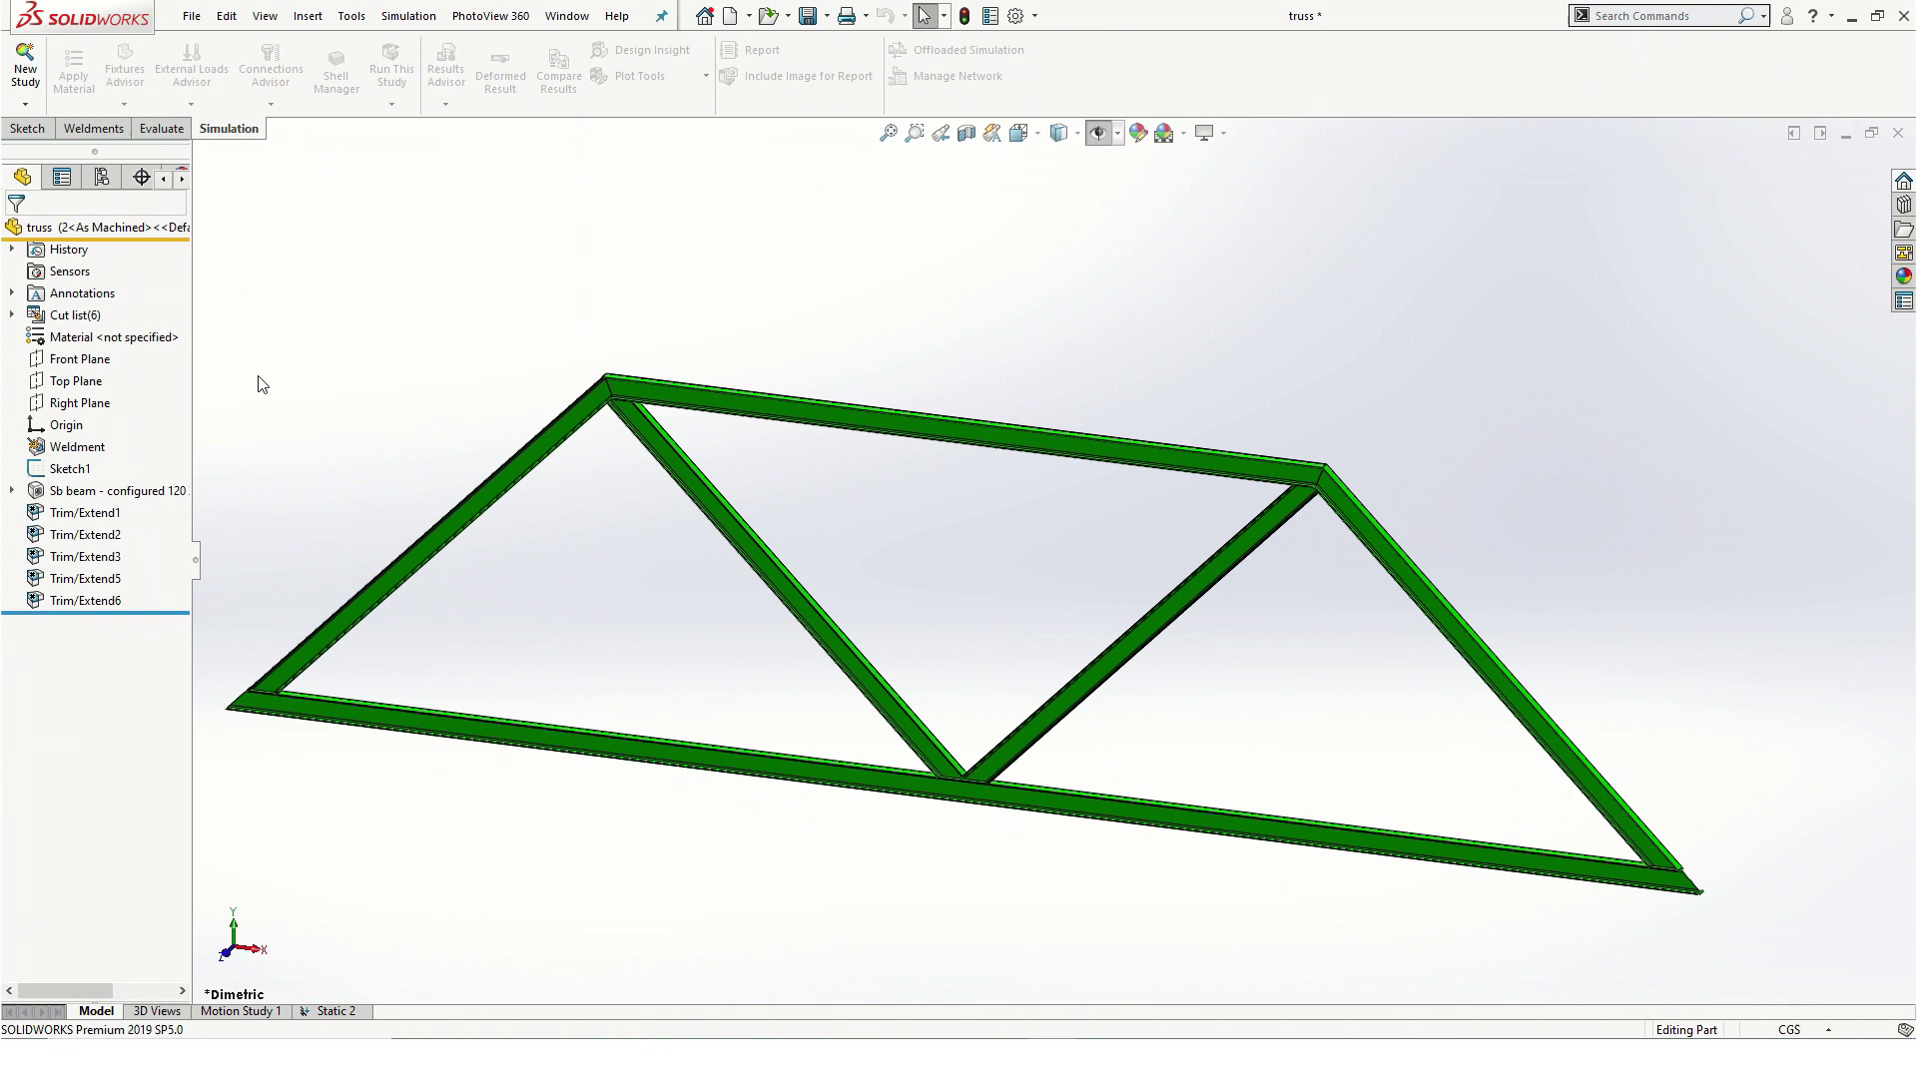
- Apply Alloy Steel from the SOLIDWORKS steel materials to the whole truss part
right_click(159, 345)
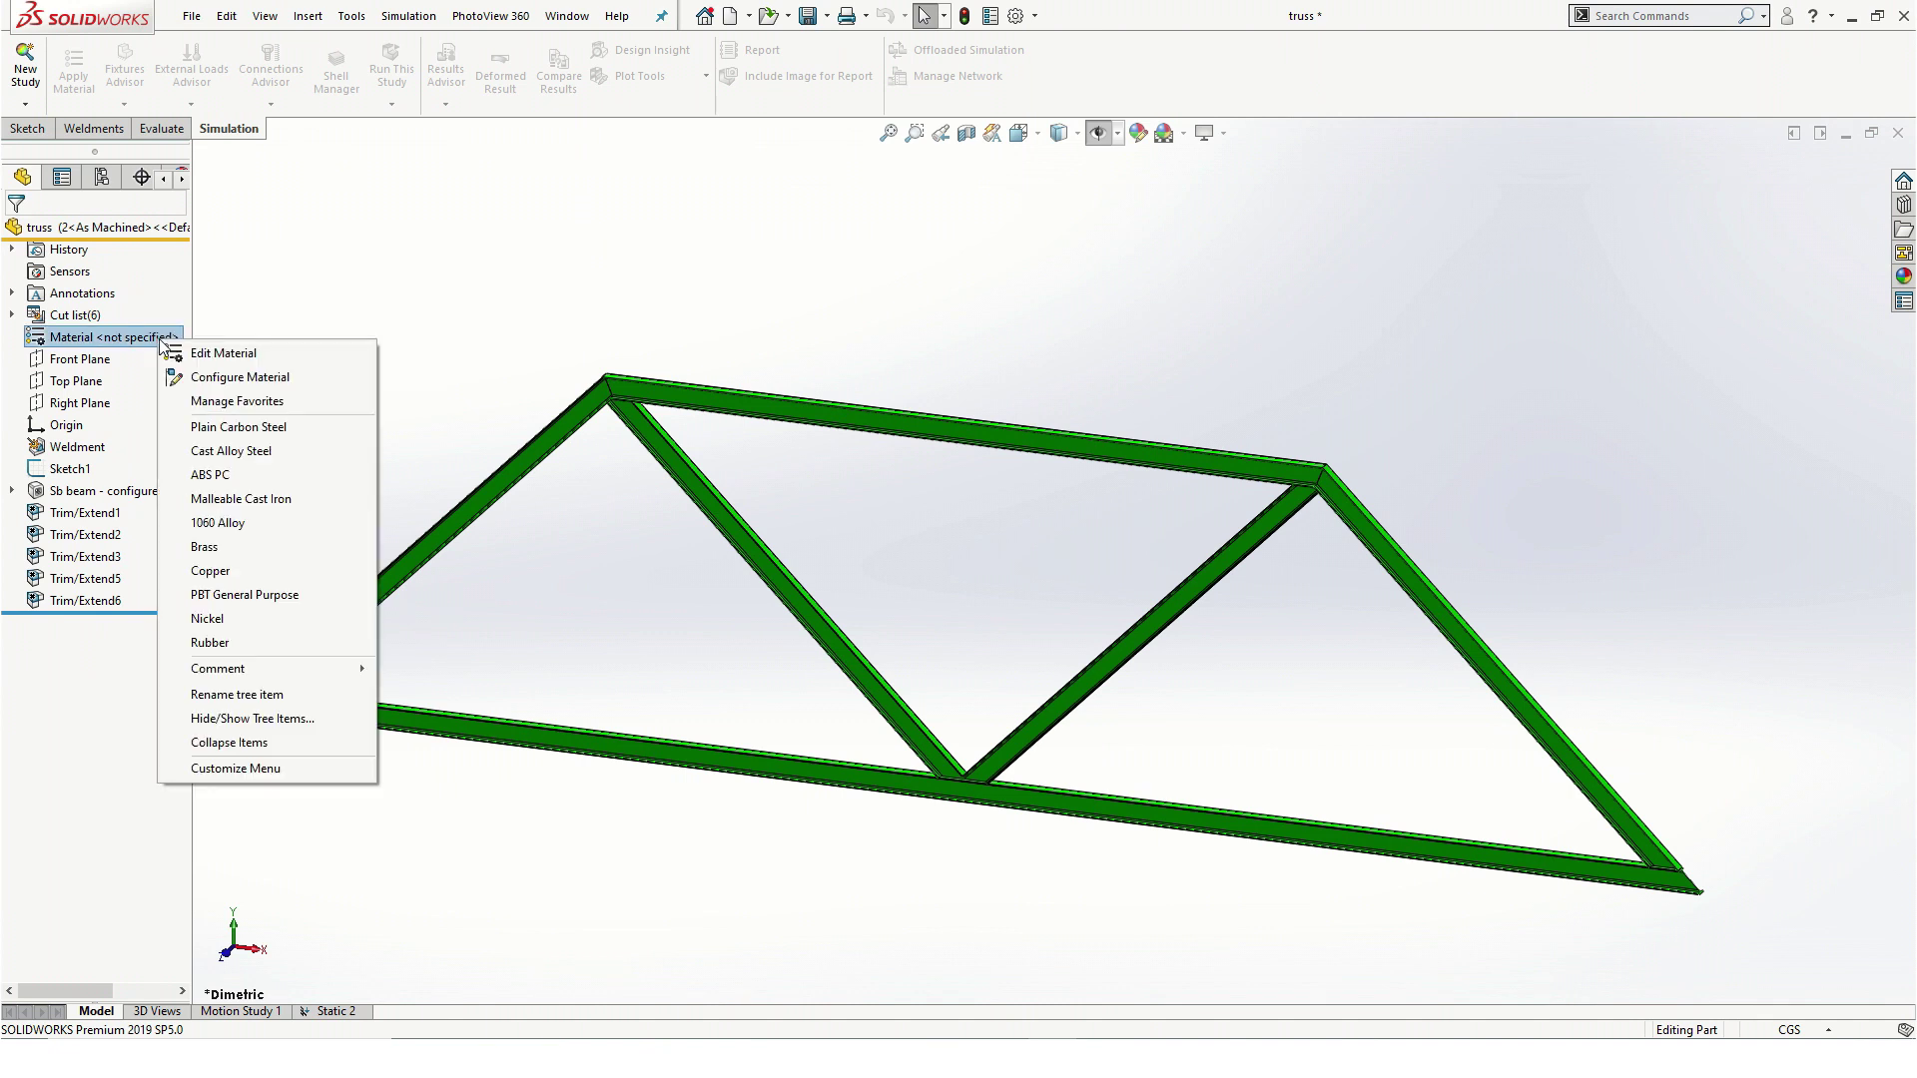
click(302, 359)
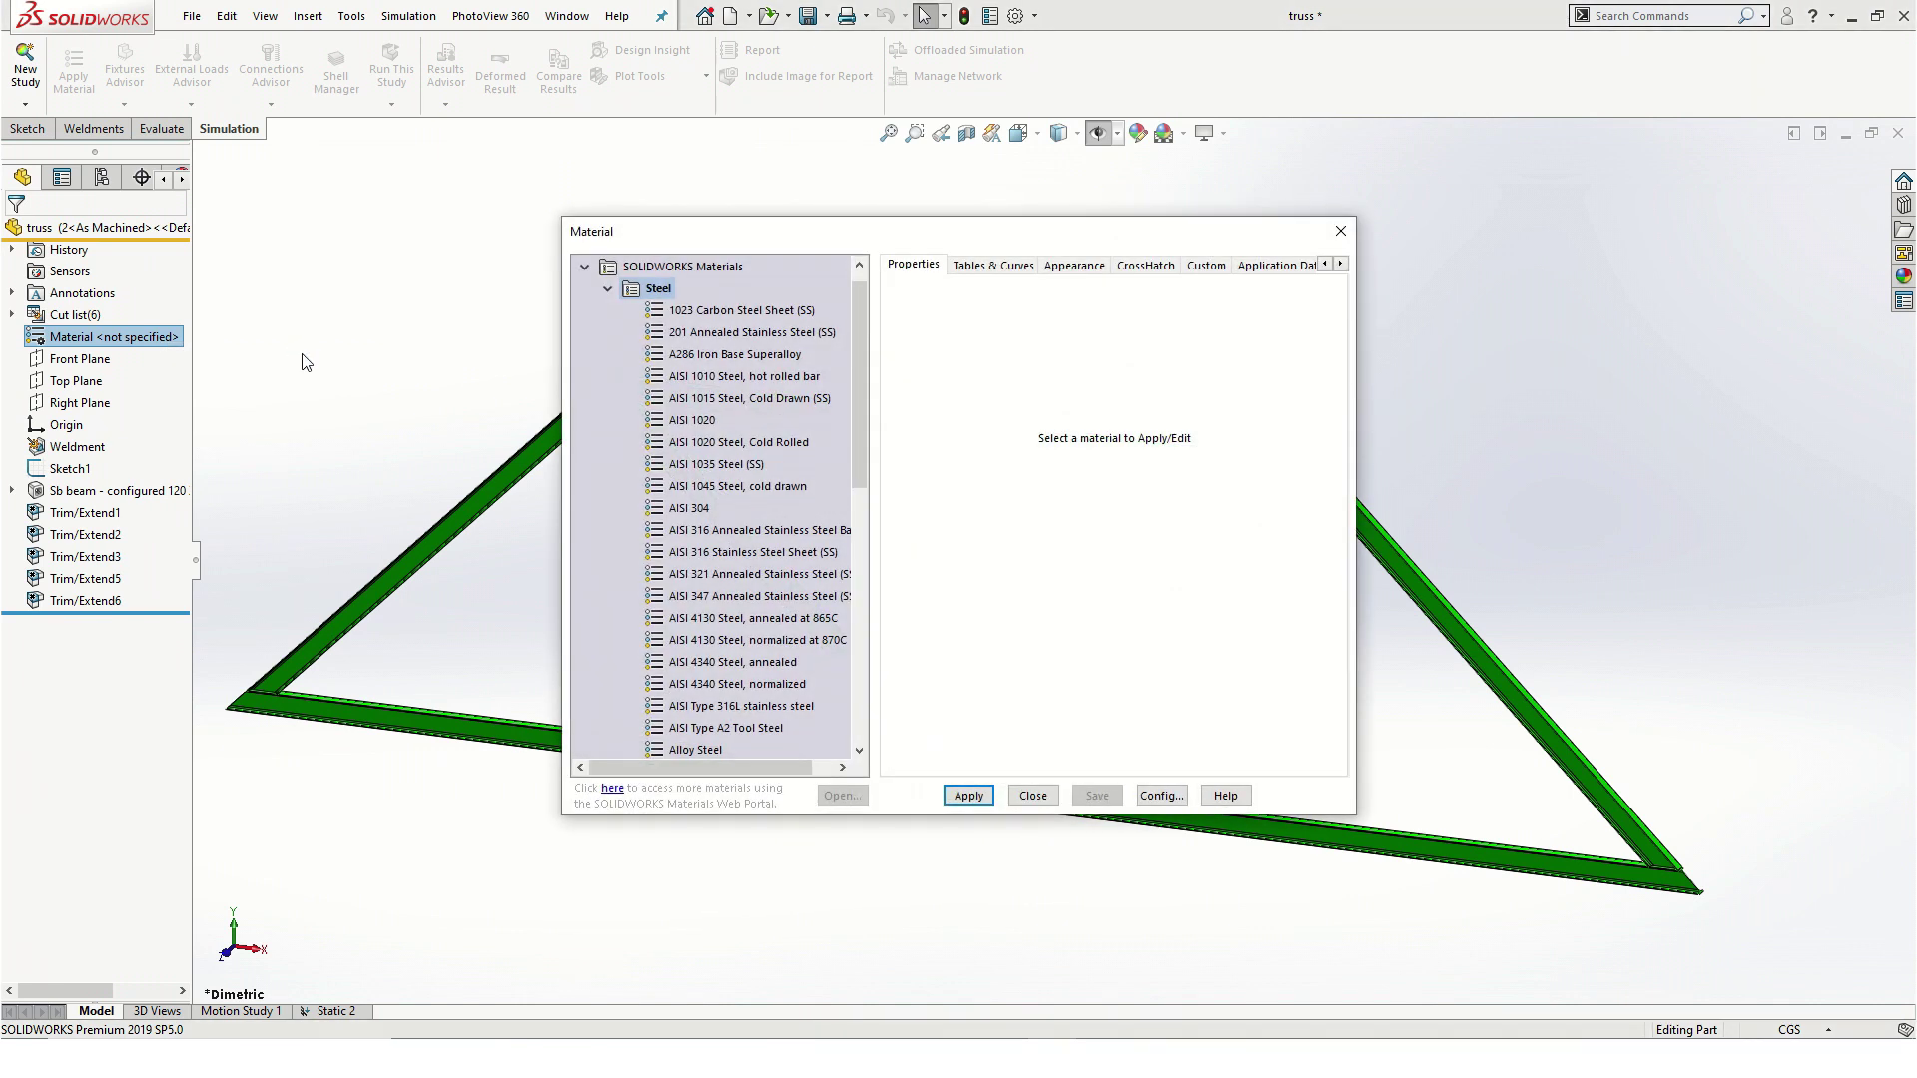
click(858, 751)
click(859, 751)
click(692, 706)
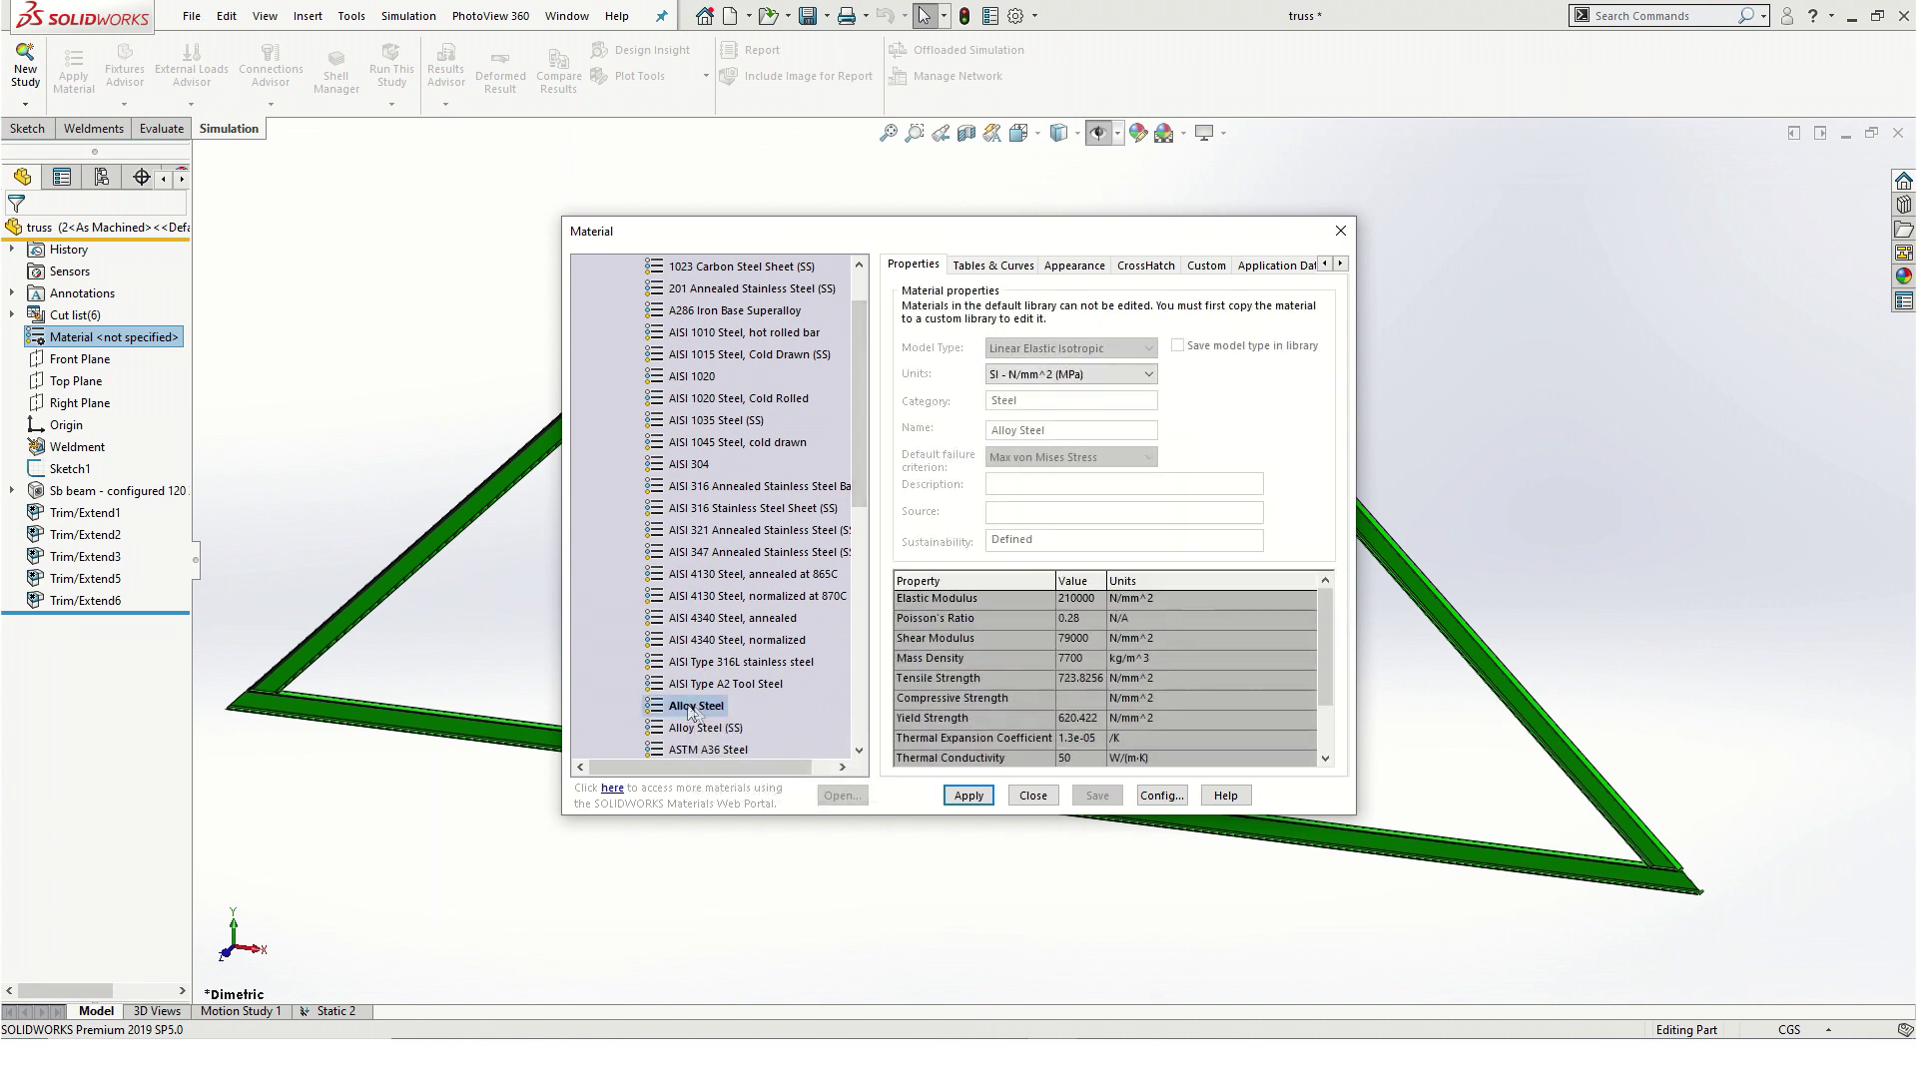
click(960, 799)
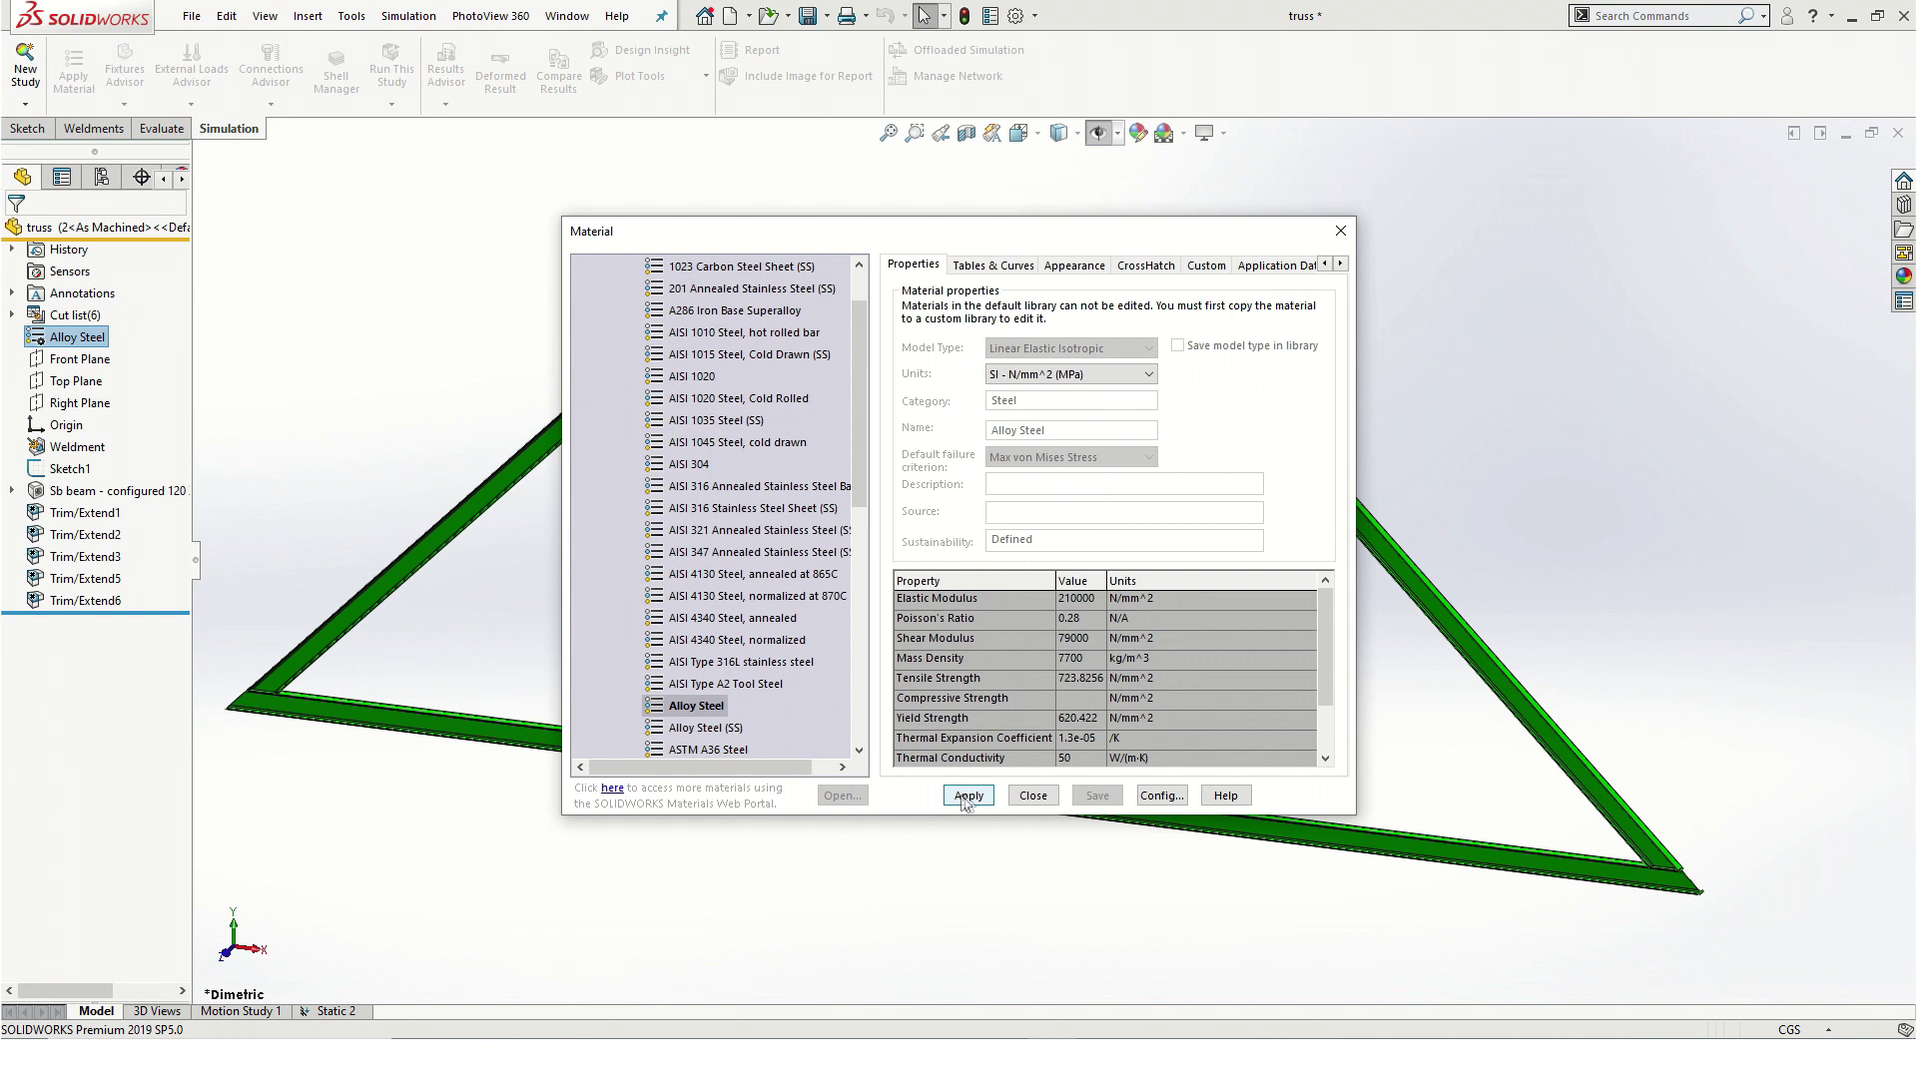
click(1032, 796)
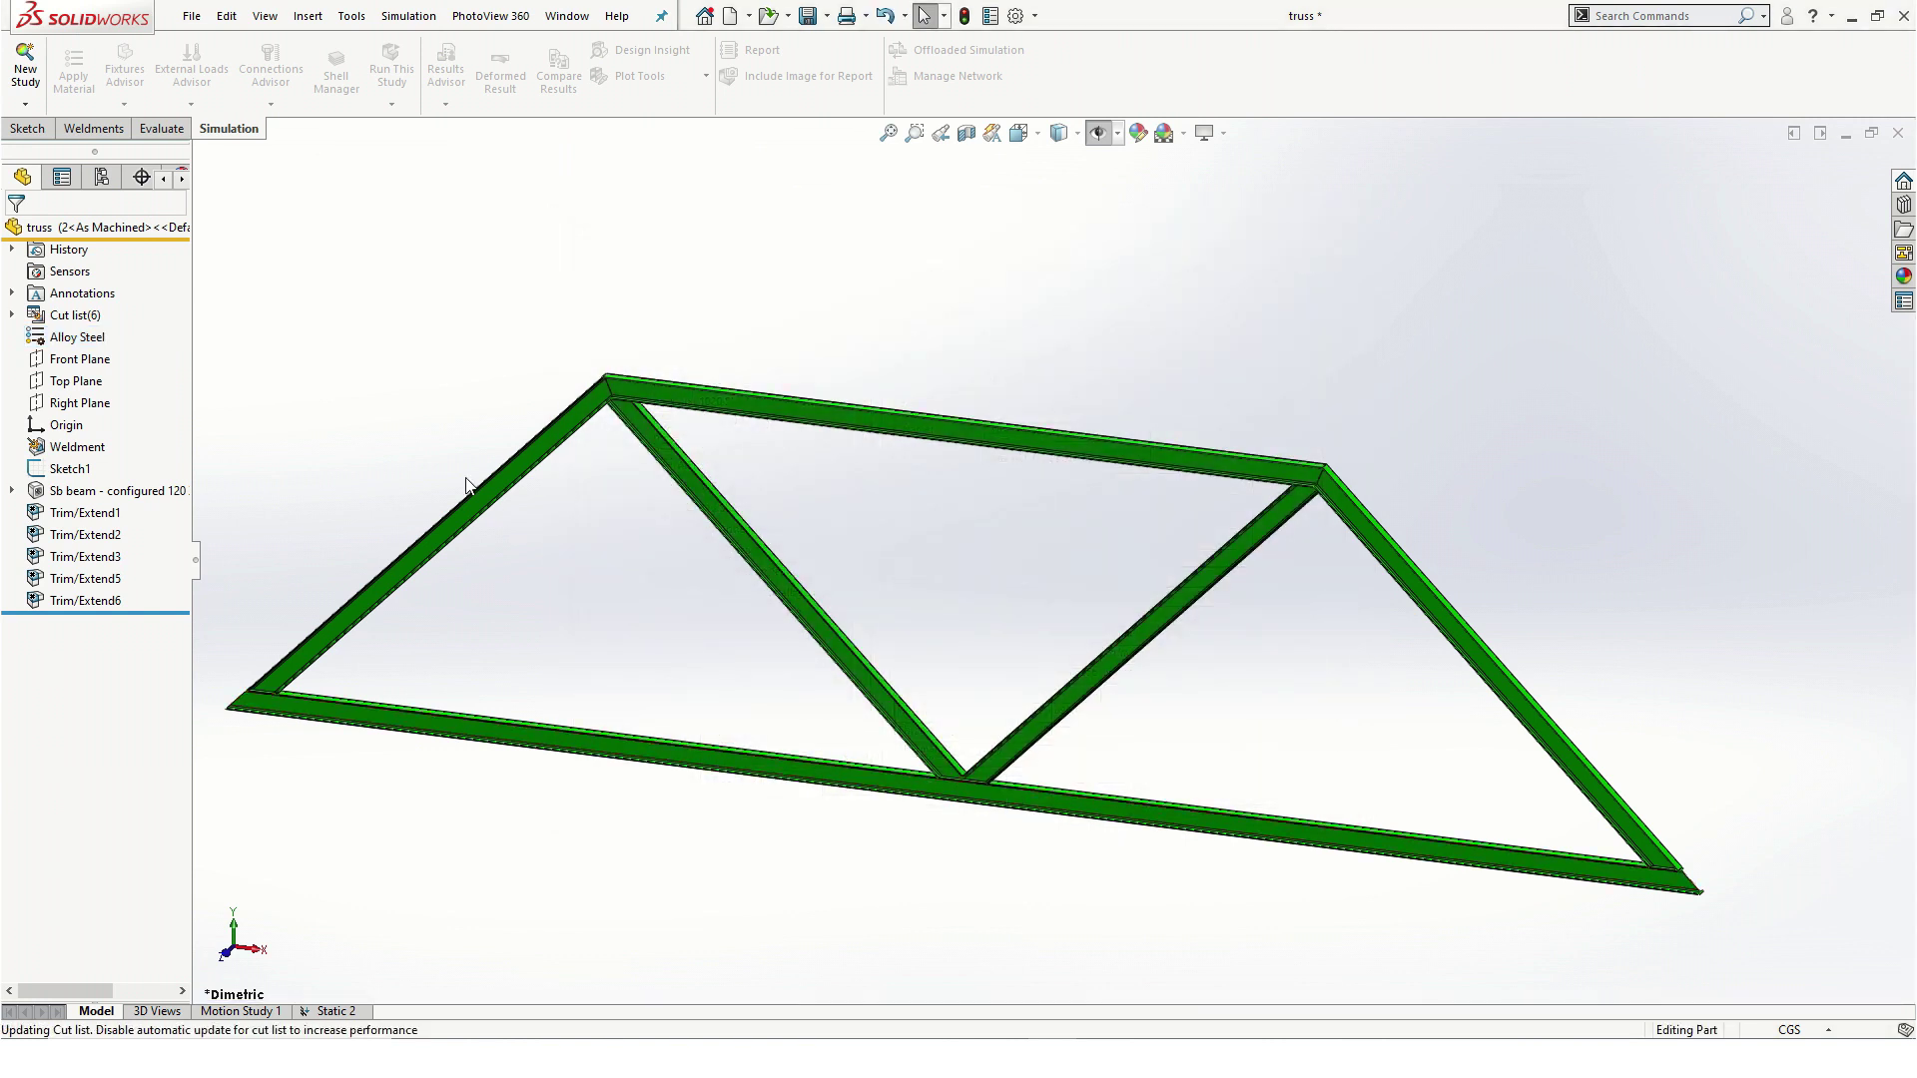
click(105, 344)
click(269, 357)
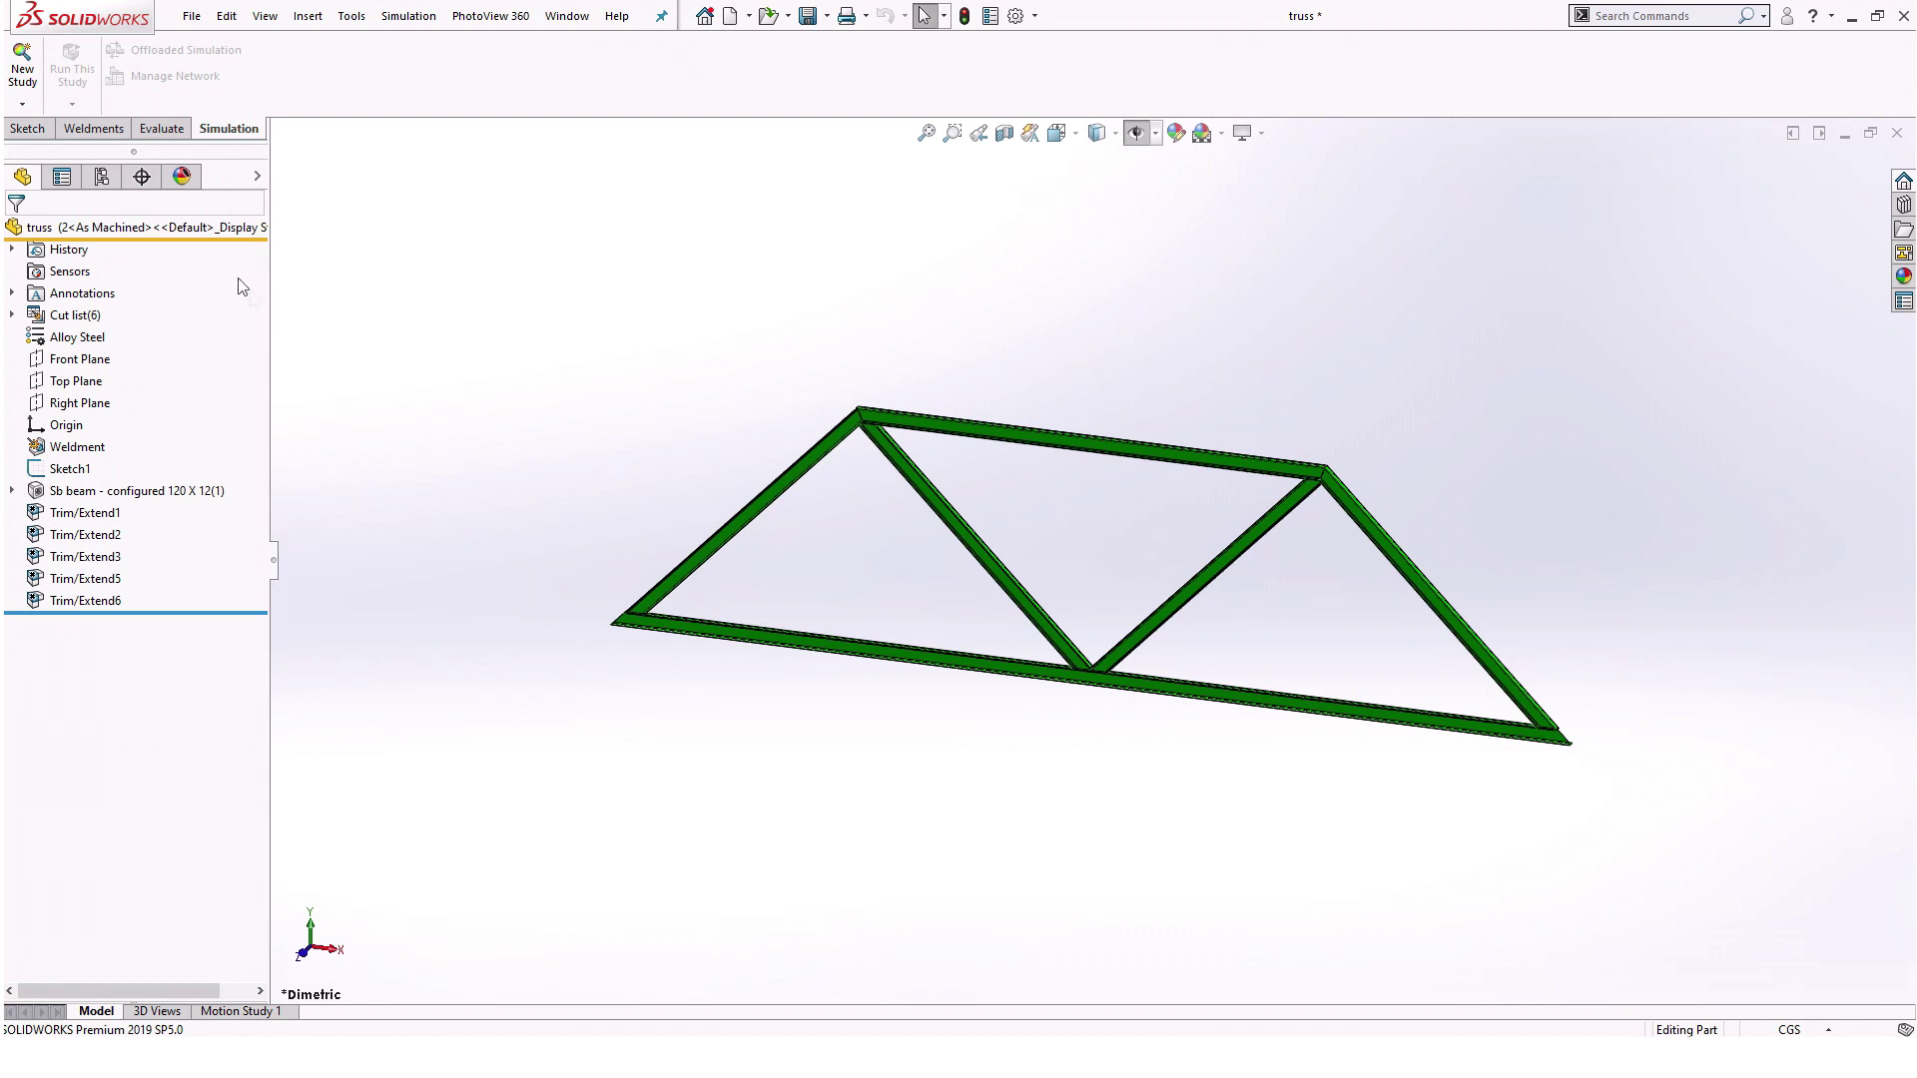
- Create a new static simulation study named Truss
click(21, 72)
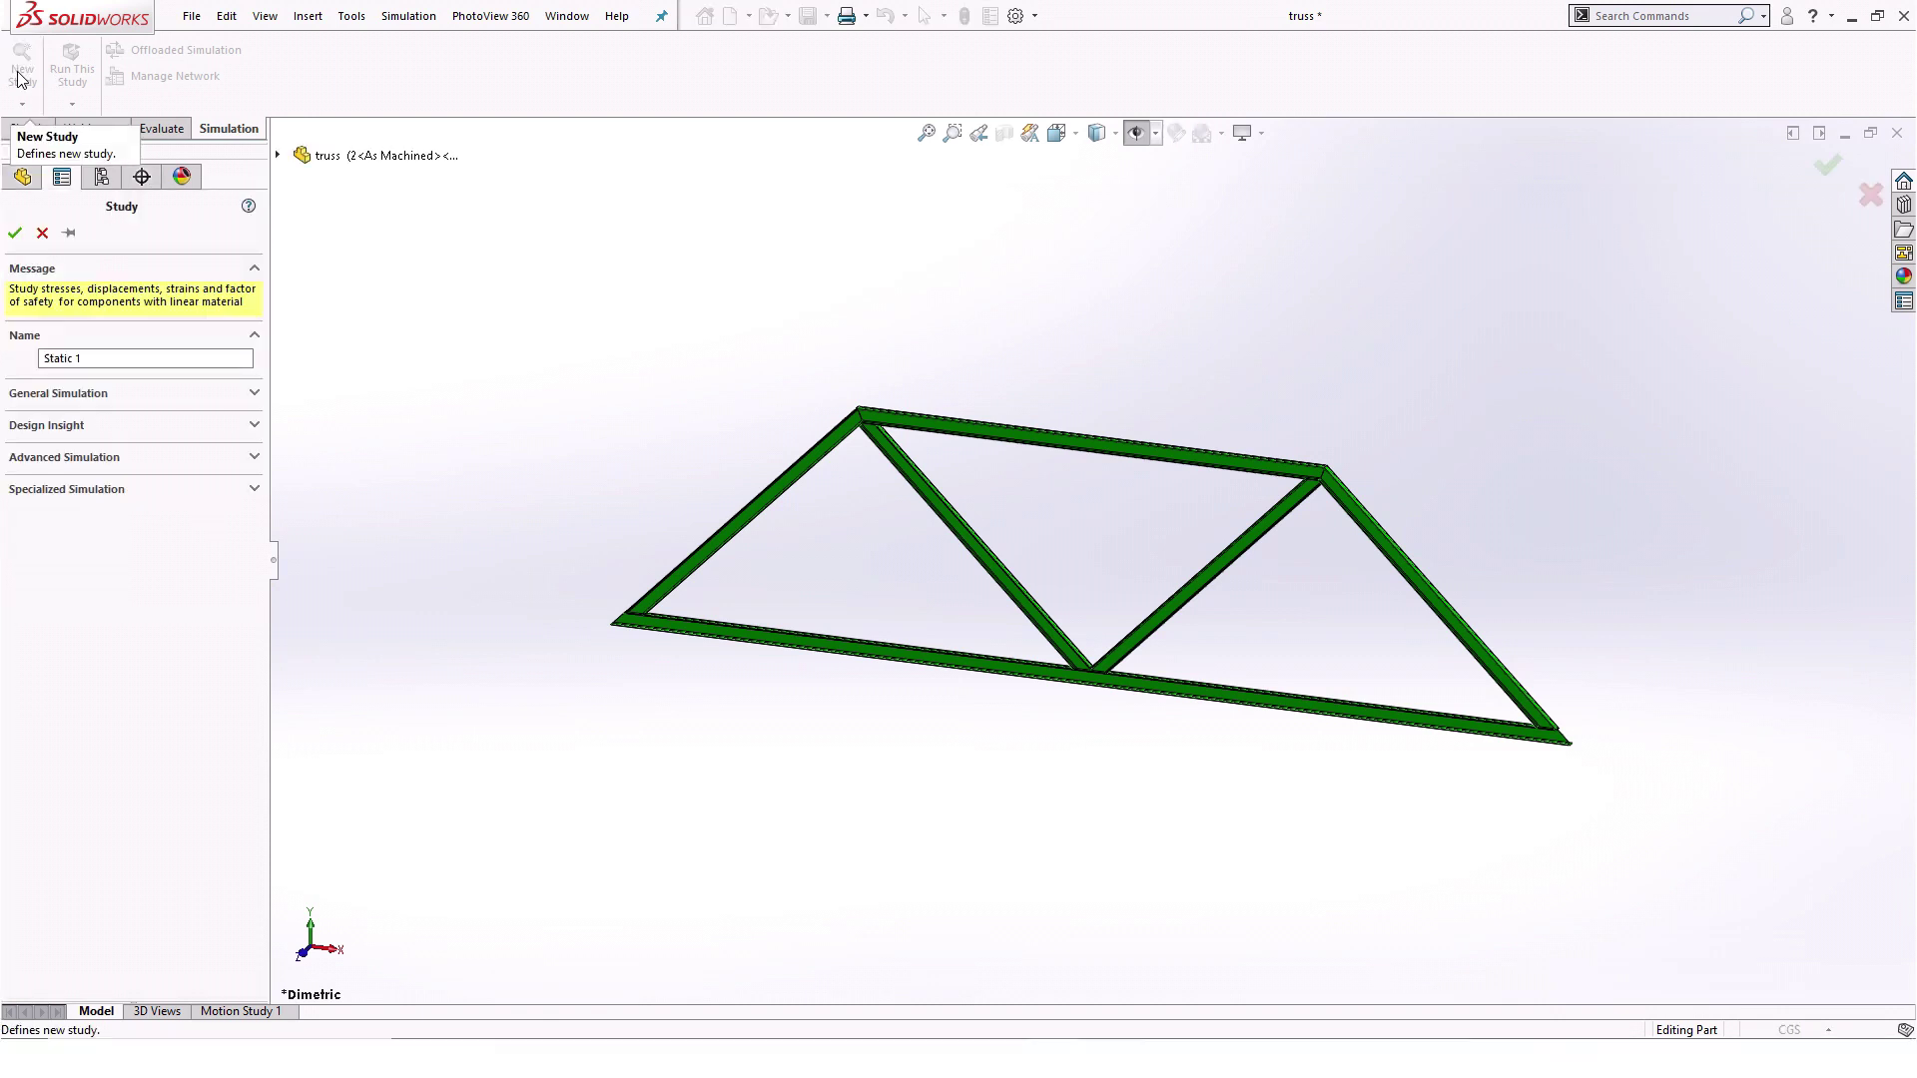
click(150, 357)
key(BackSpace)
key(BackSpace)
key(BackSpace)
key(BackSpace)
key(BackSpace)
key(BackSpace)
key(BackSpace)
text(Truss)
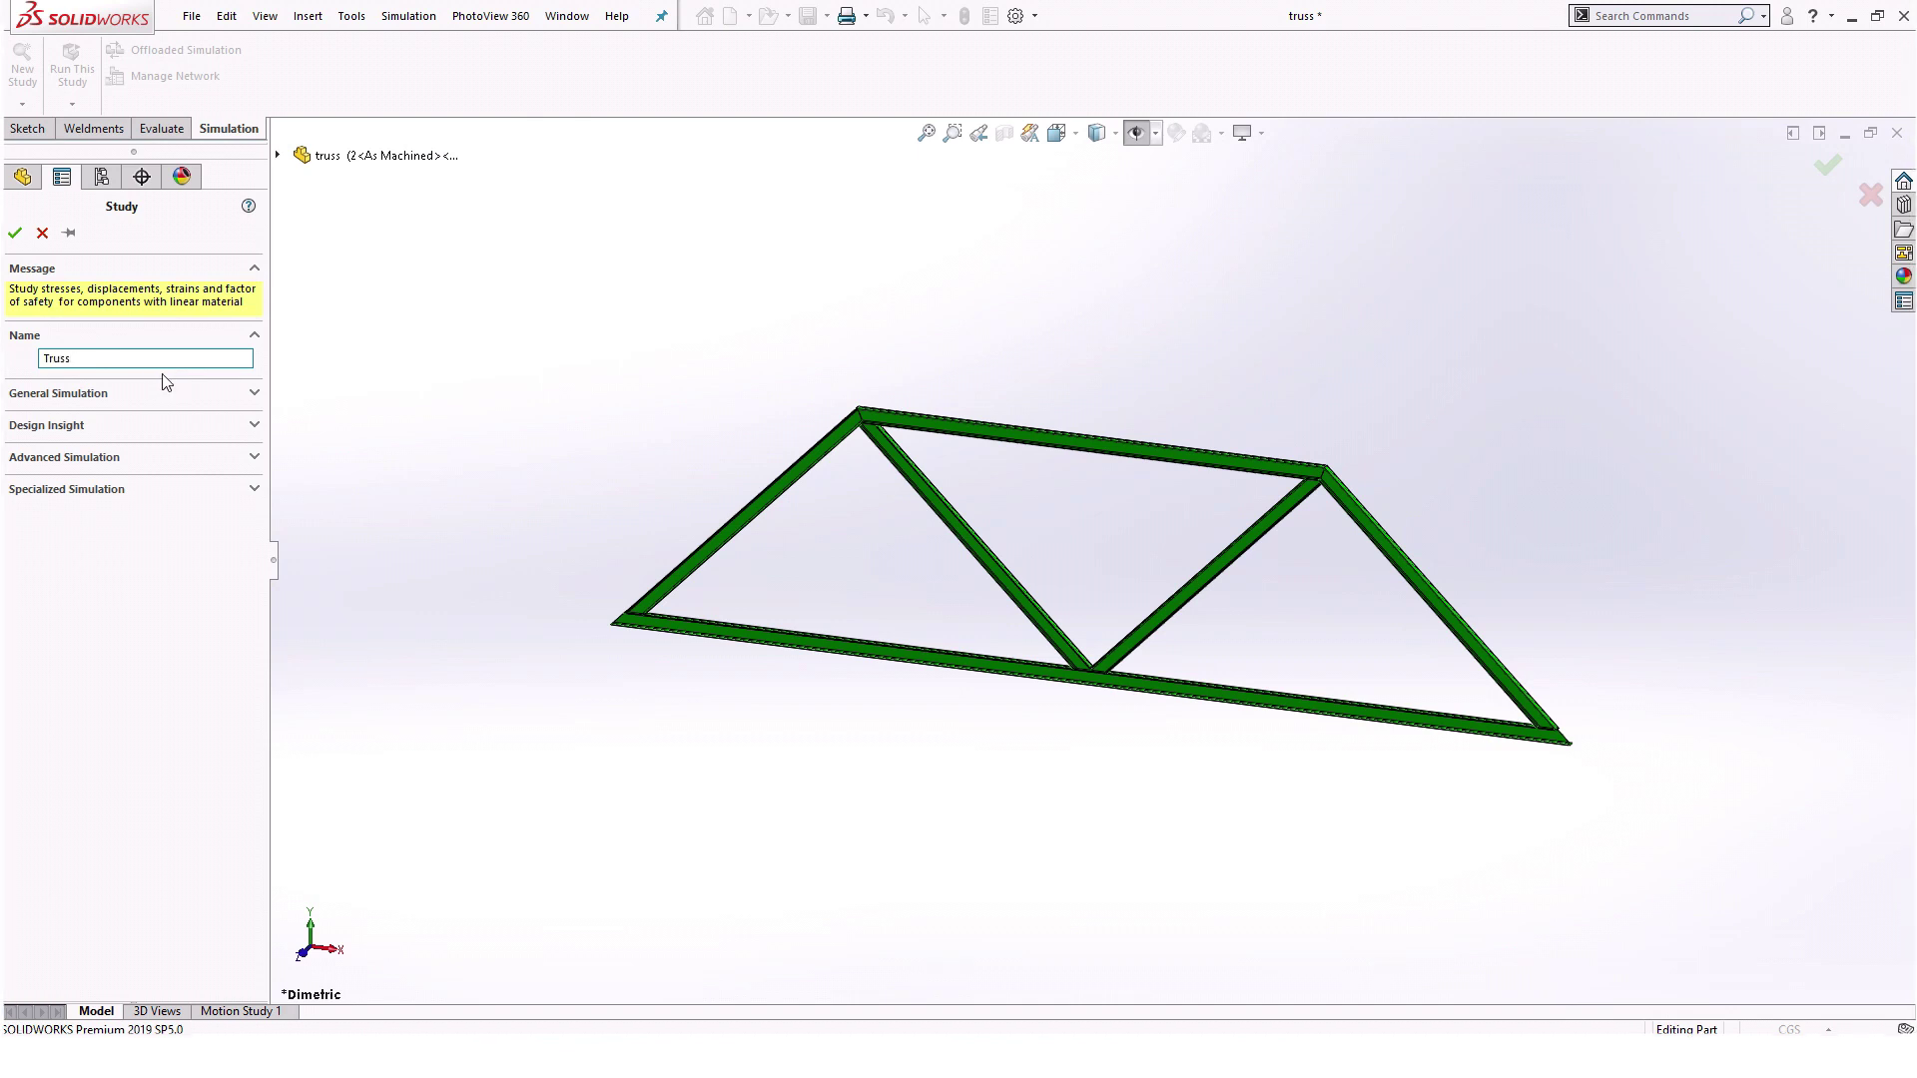
click(14, 237)
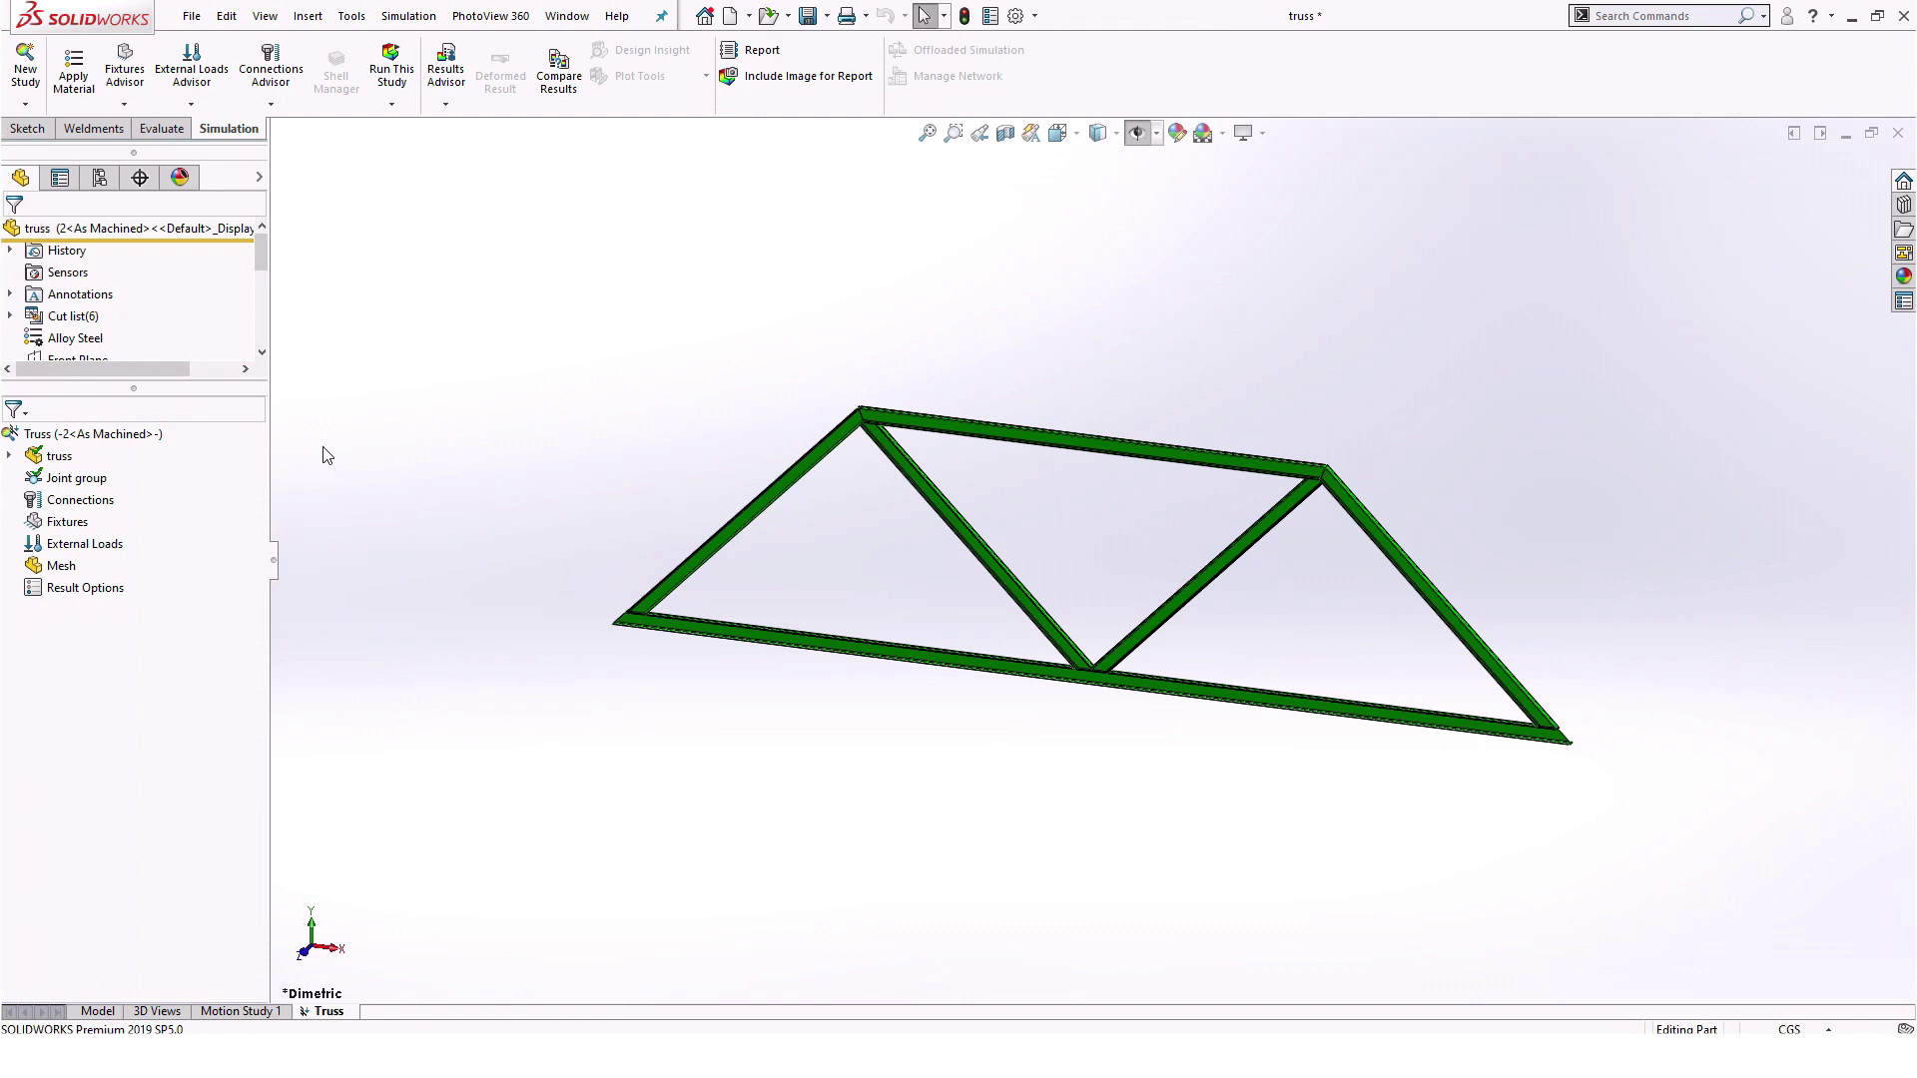
- Expand the truss part and each SB BEAM cut list folder in the study to list the individual member bodies
click(60, 457)
click(10, 456)
click(32, 477)
click(55, 499)
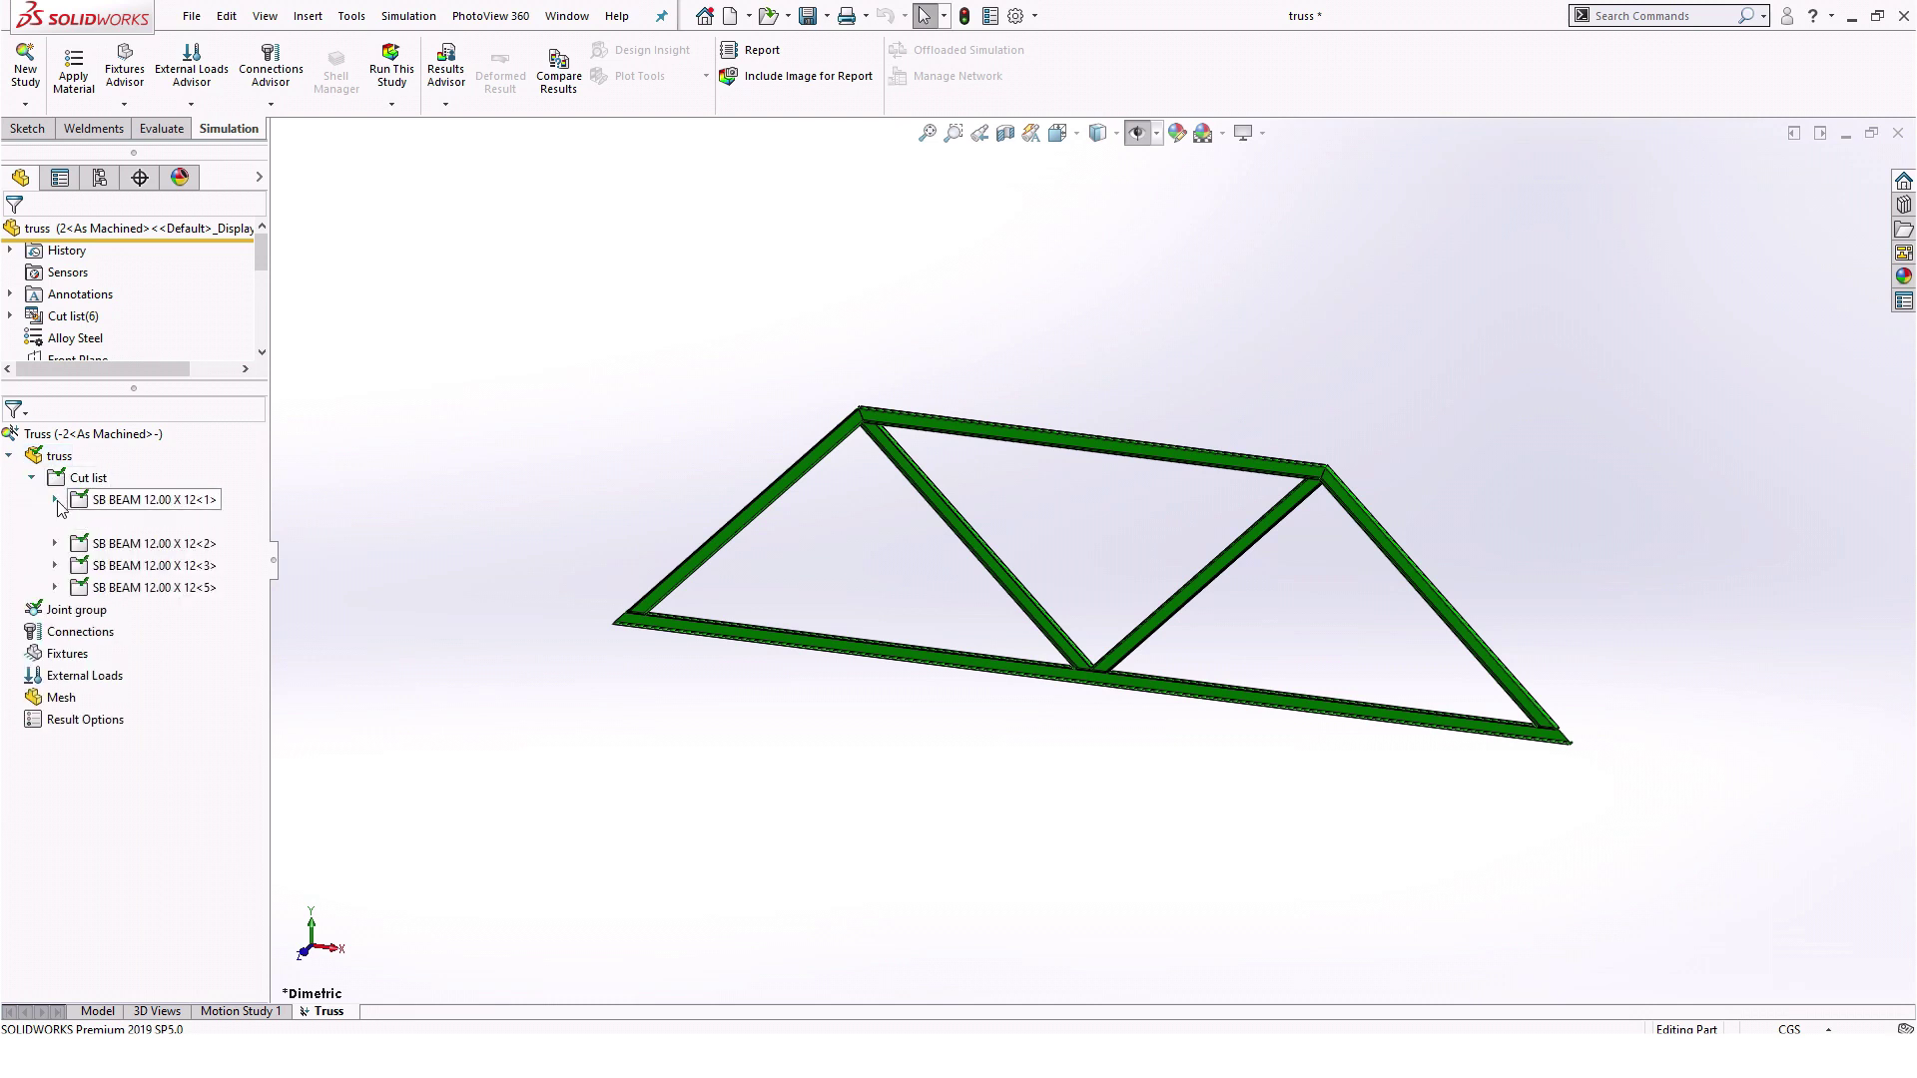
click(55, 544)
click(55, 587)
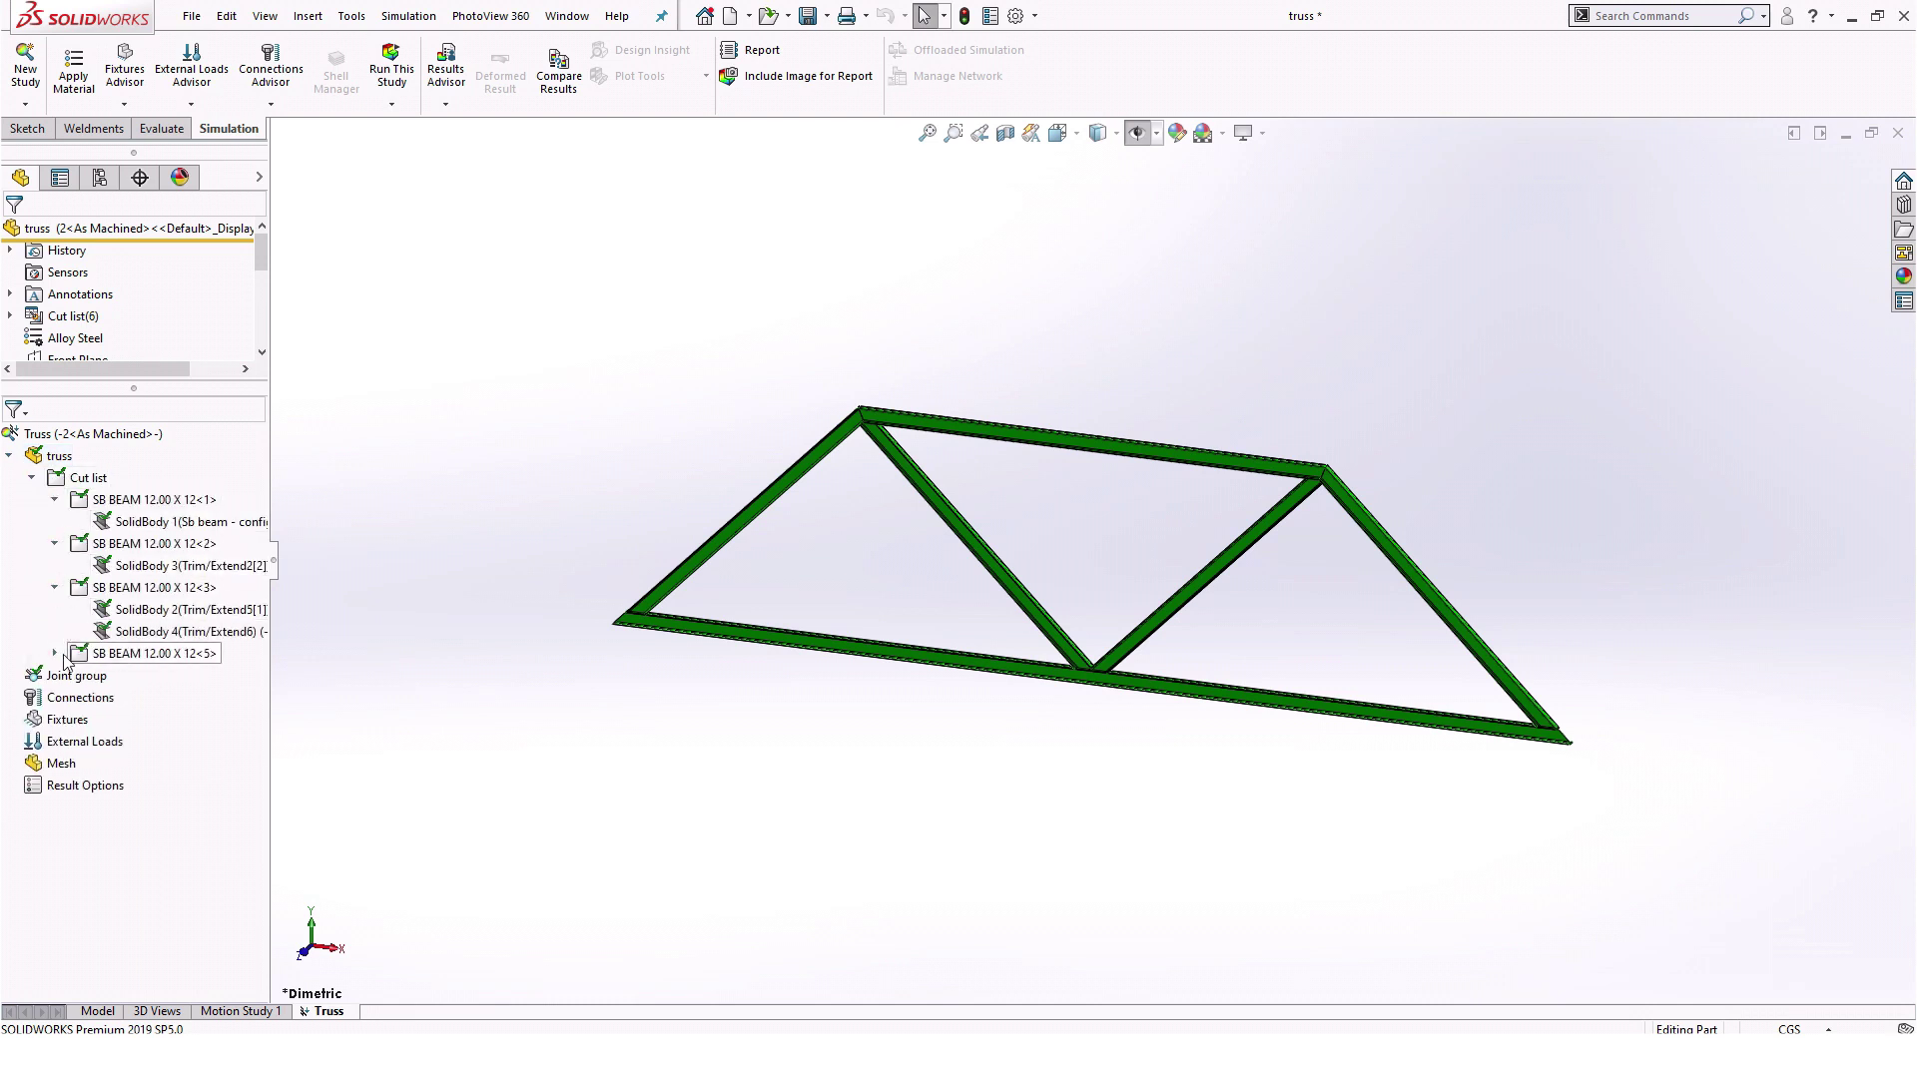
click(55, 653)
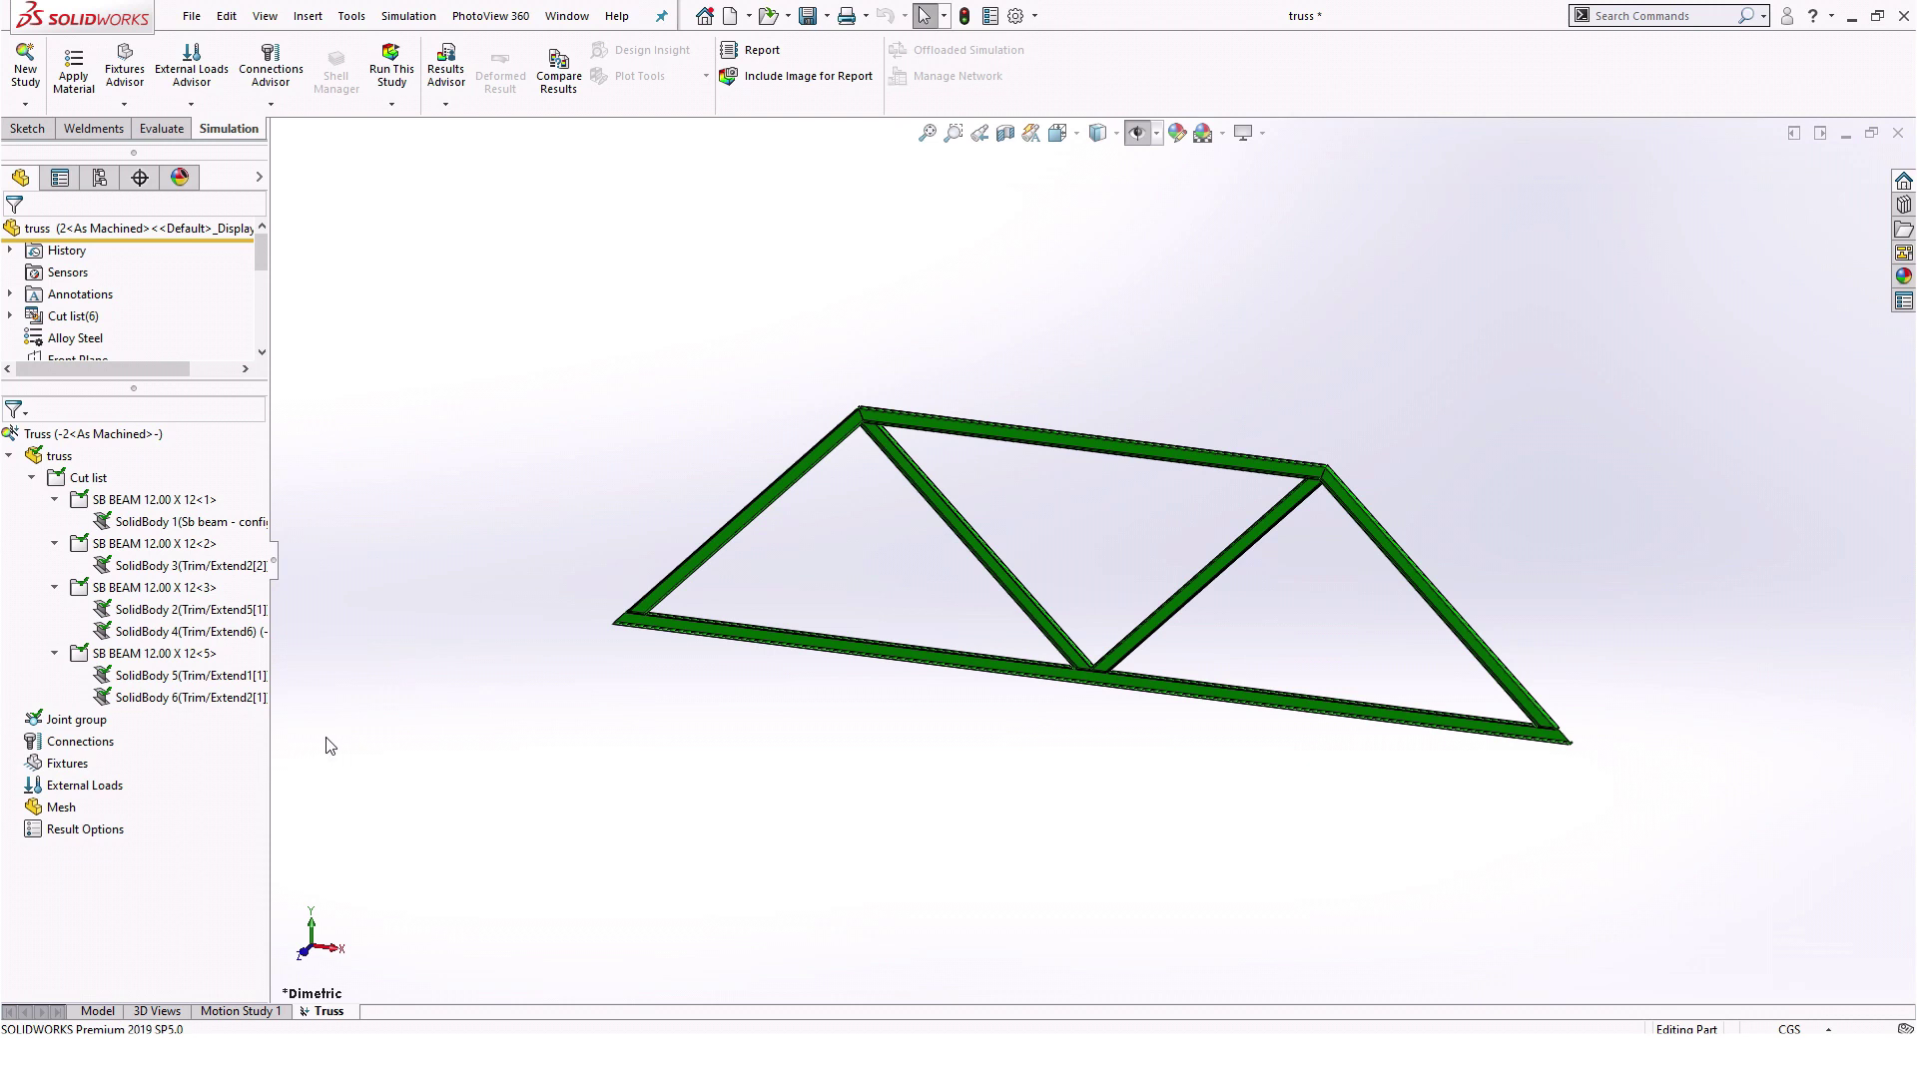
- Change the definition of the bottom and top chord members, SolidBody 1 and SolidBody 3, from beam to truss
right_click(230, 528)
click(343, 595)
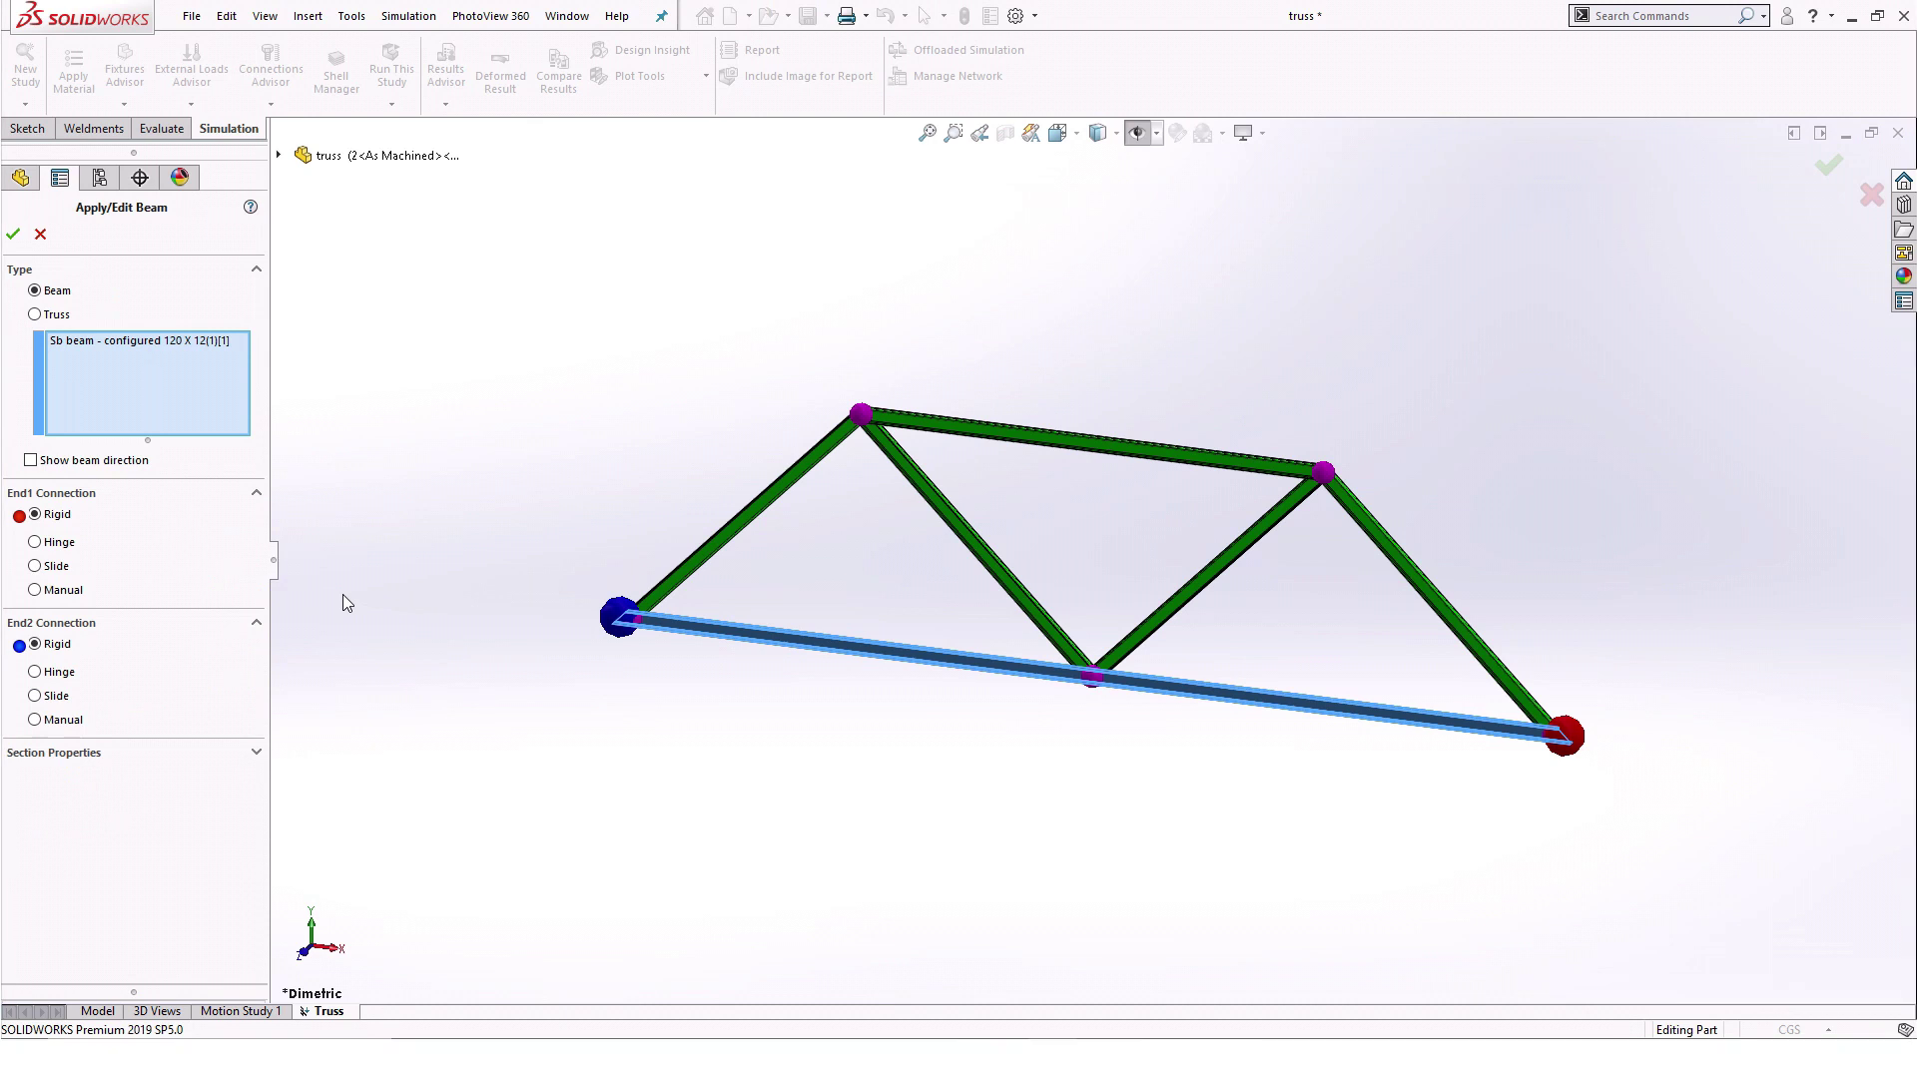
click(56, 315)
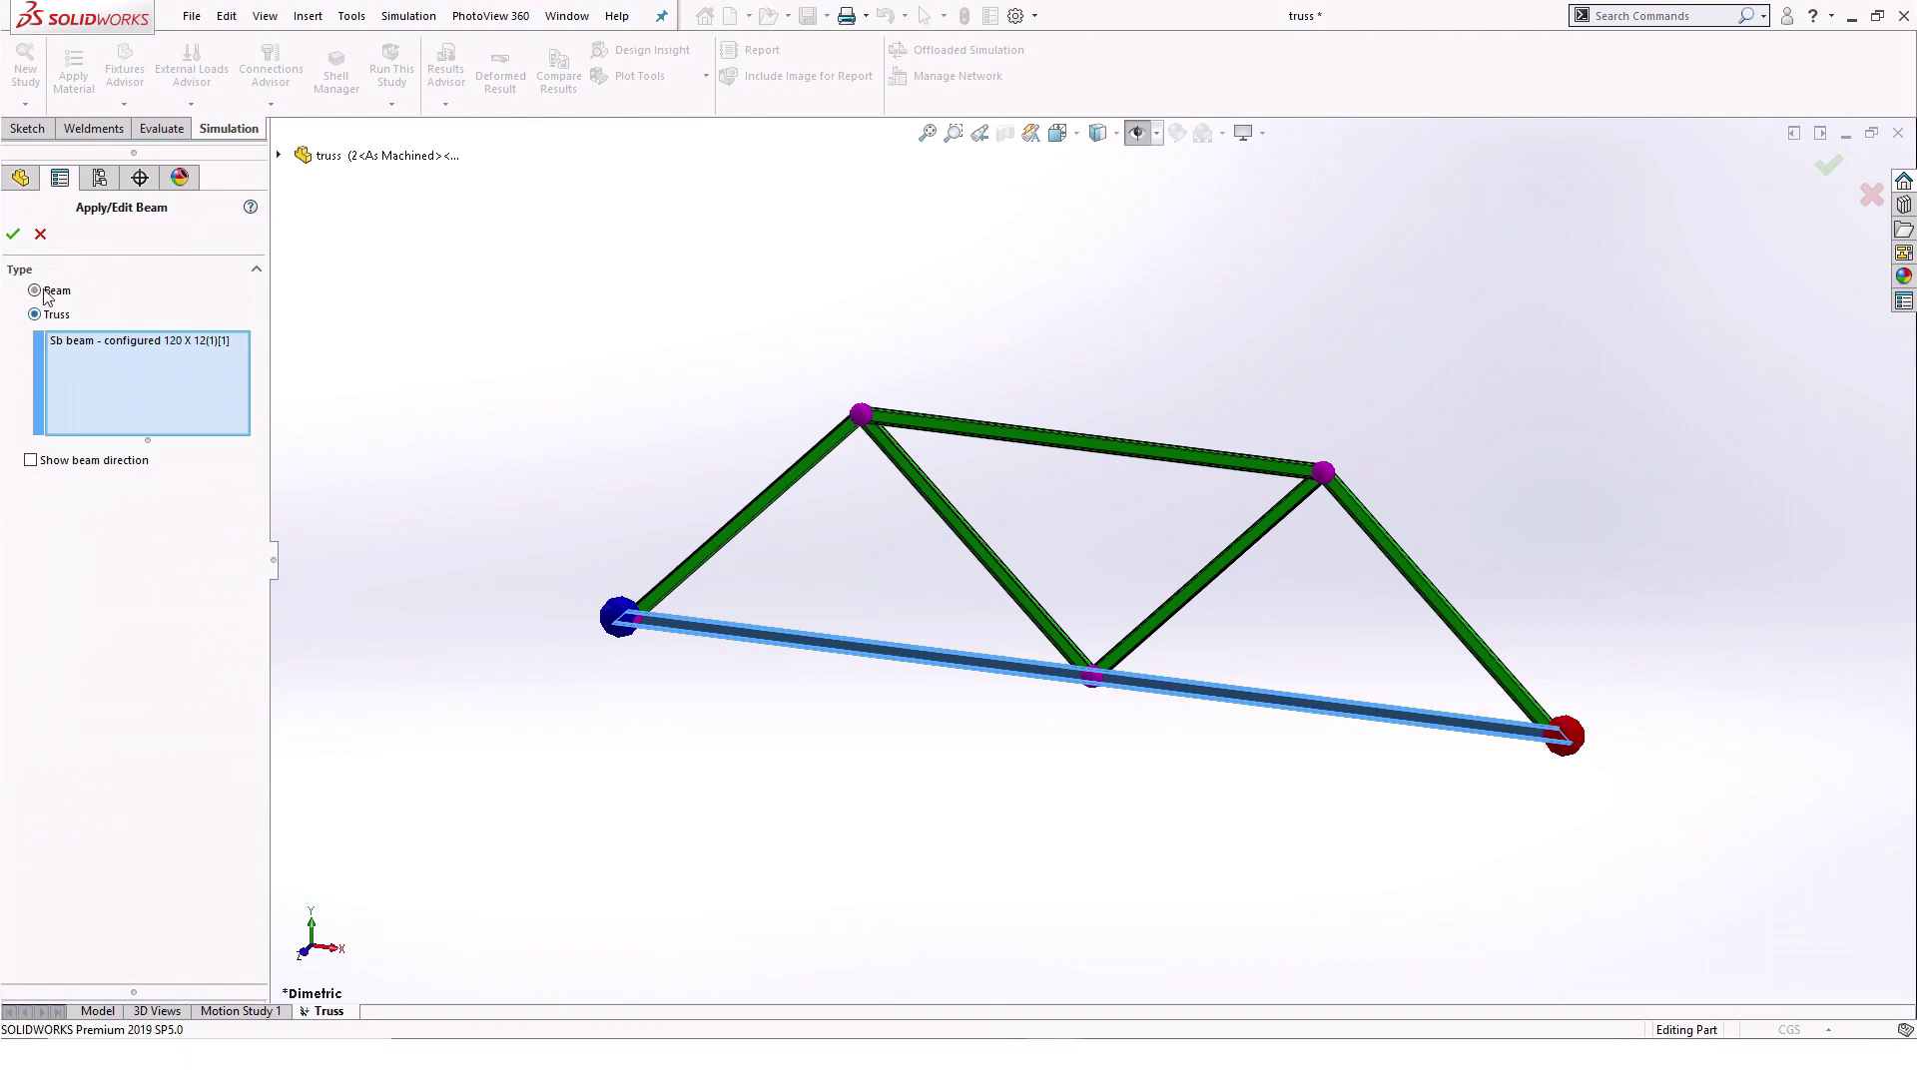
click(13, 236)
right_click(238, 568)
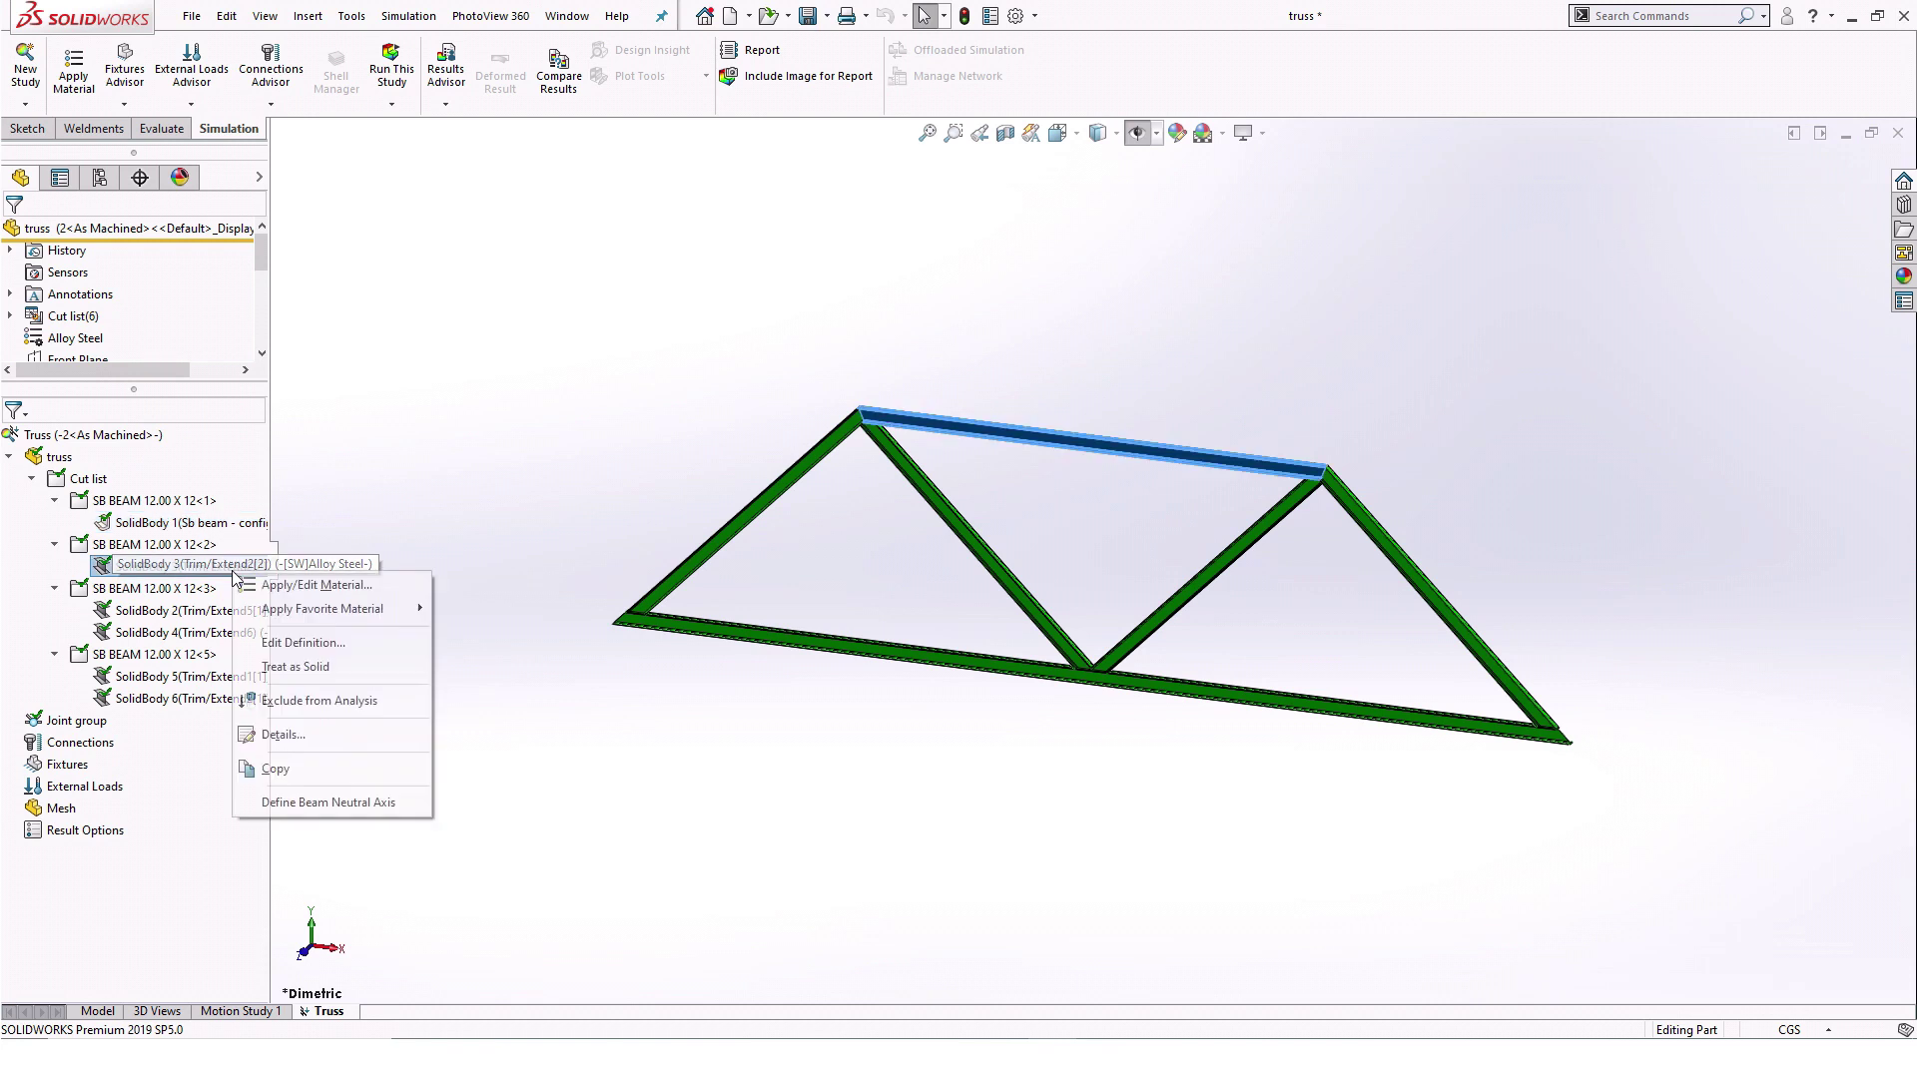
click(336, 643)
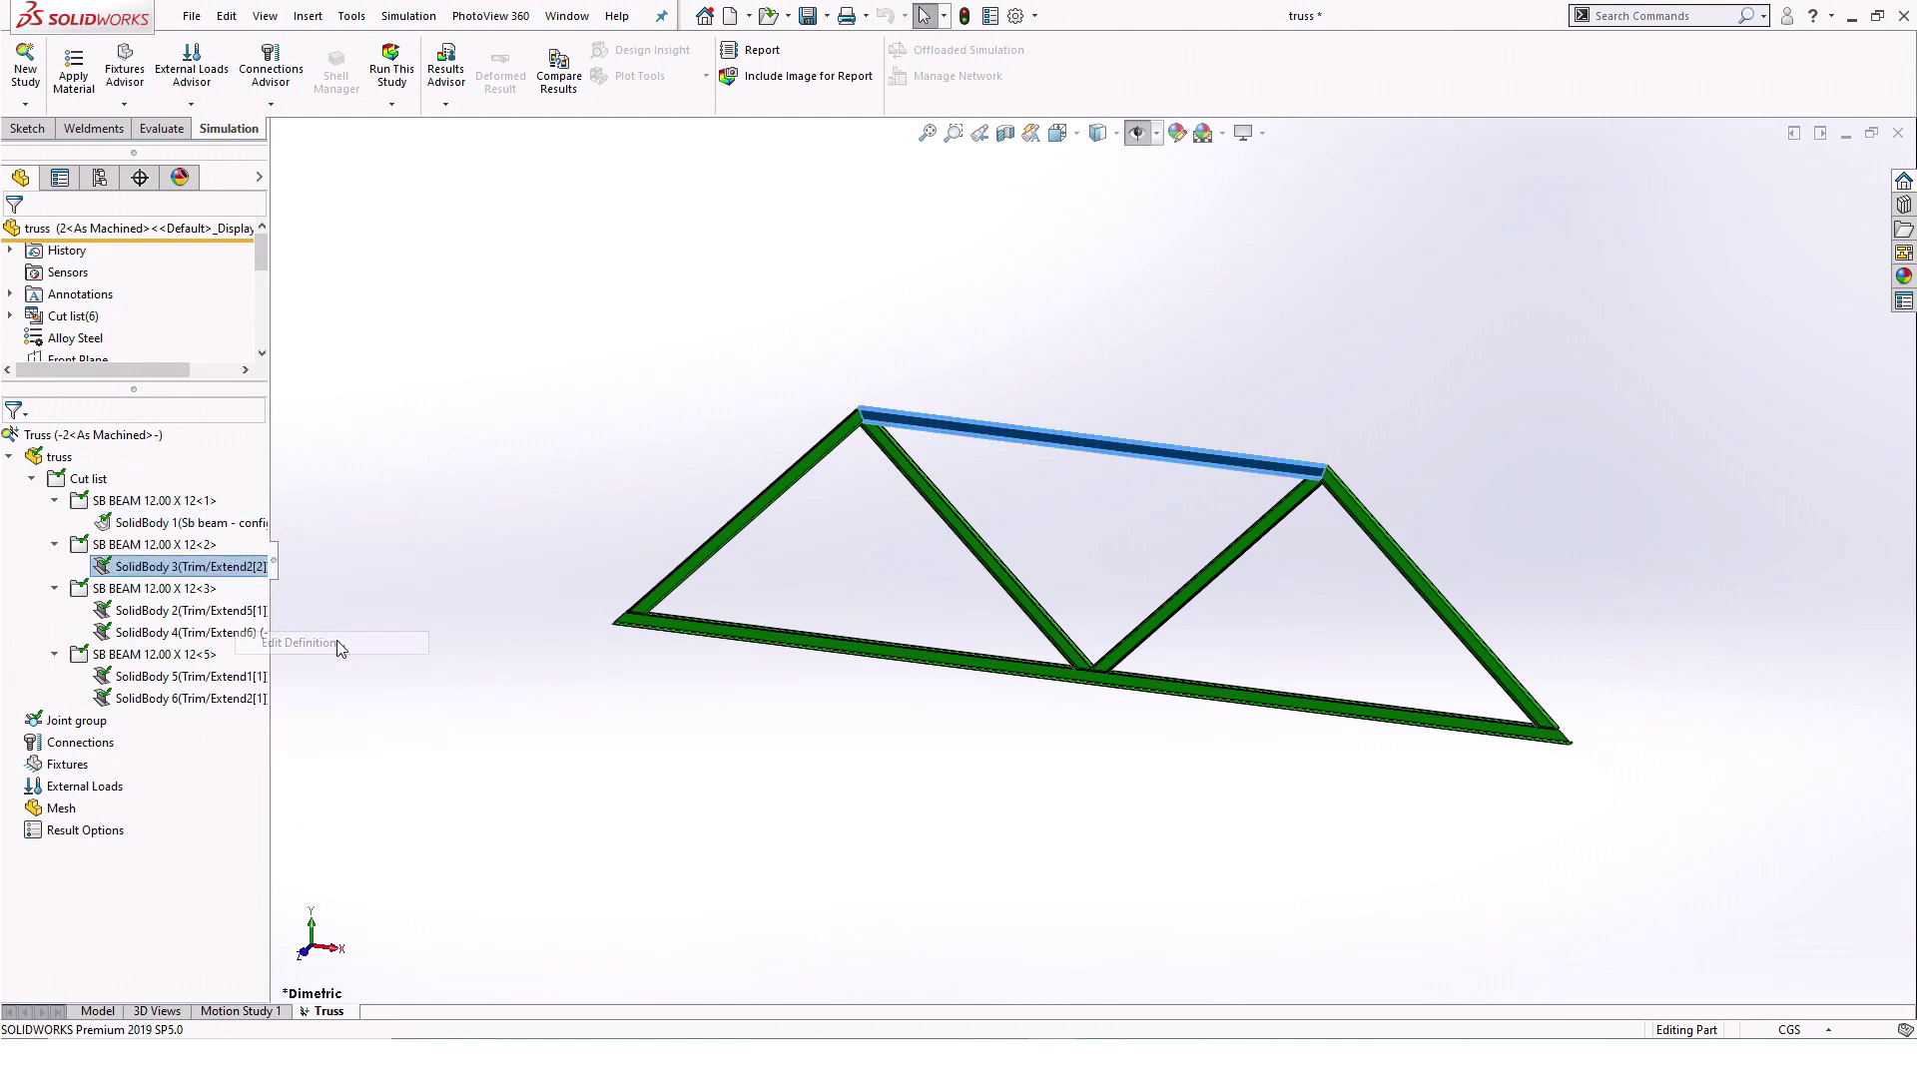
click(56, 316)
click(10, 236)
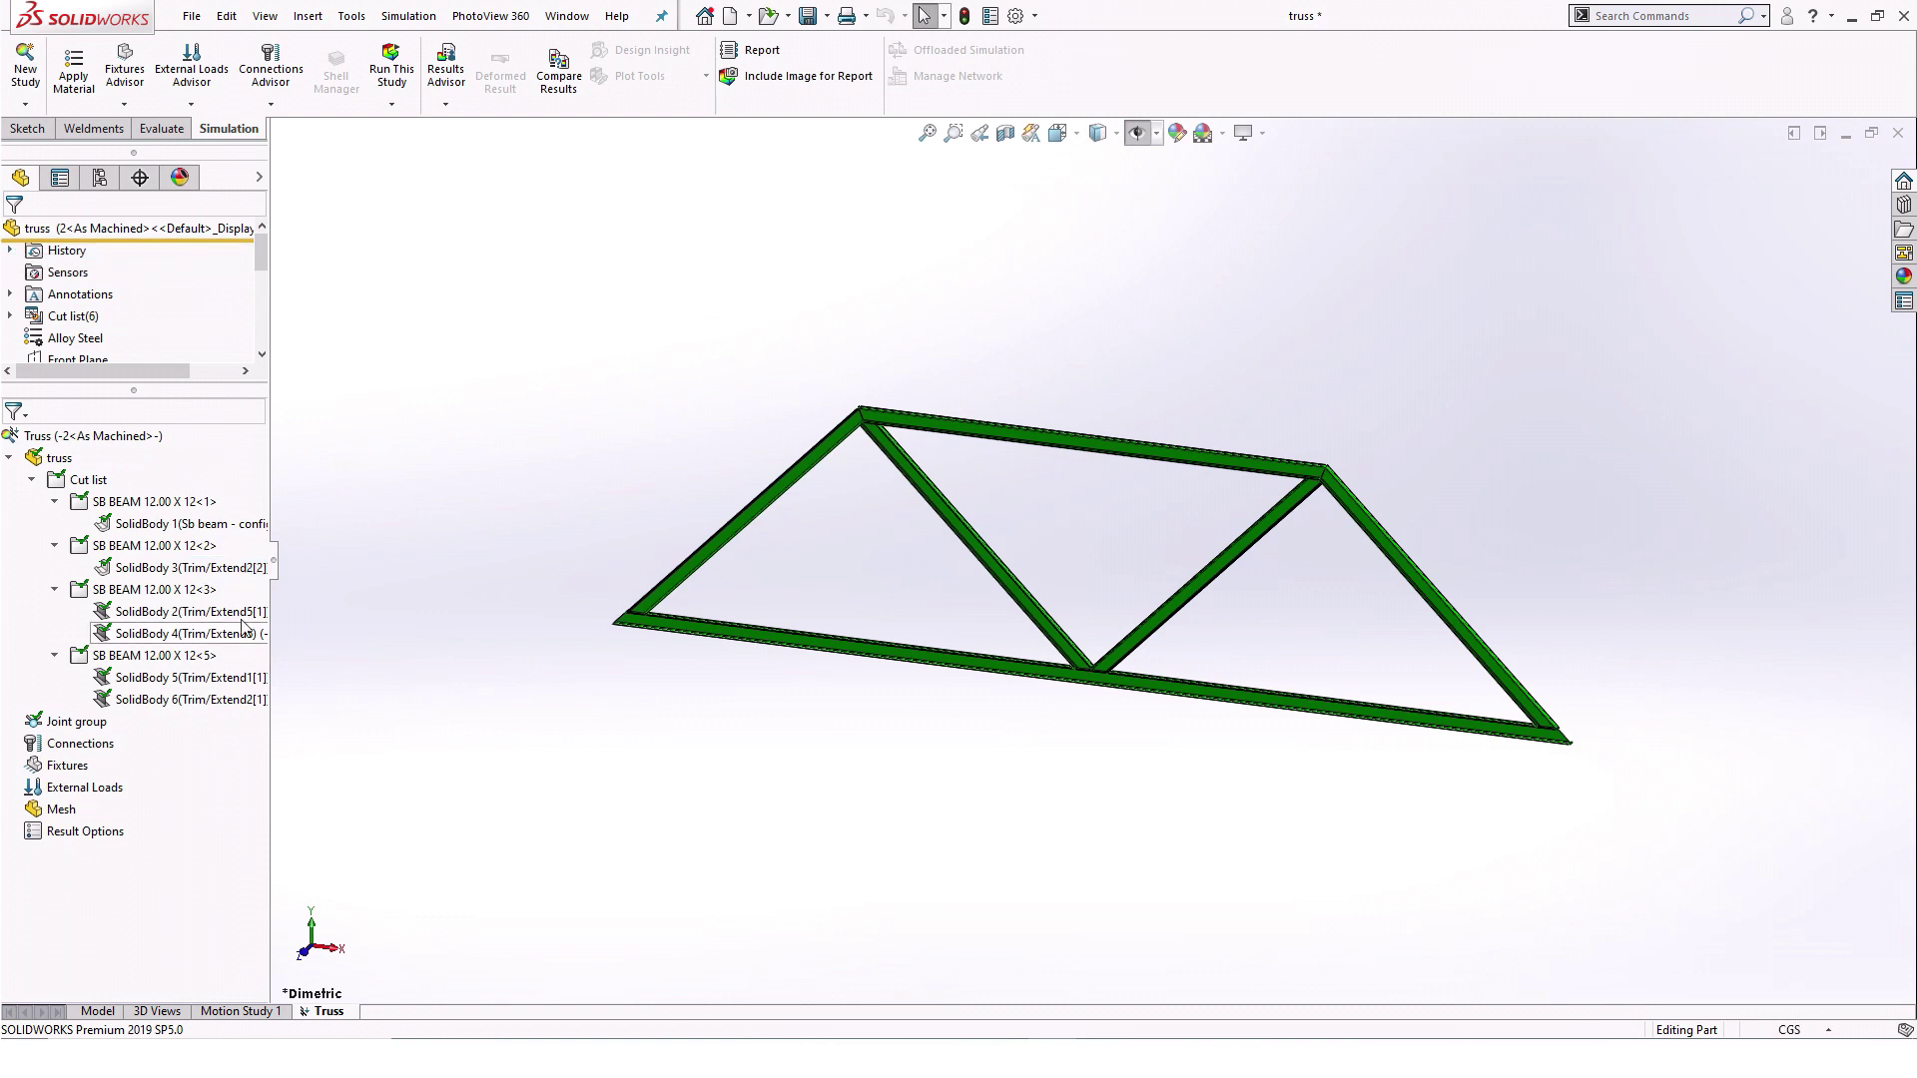
- Define the two inner diagonals, SolidBody 2 and SolidBody 4, as truss members
click(230, 613)
right_click(230, 613)
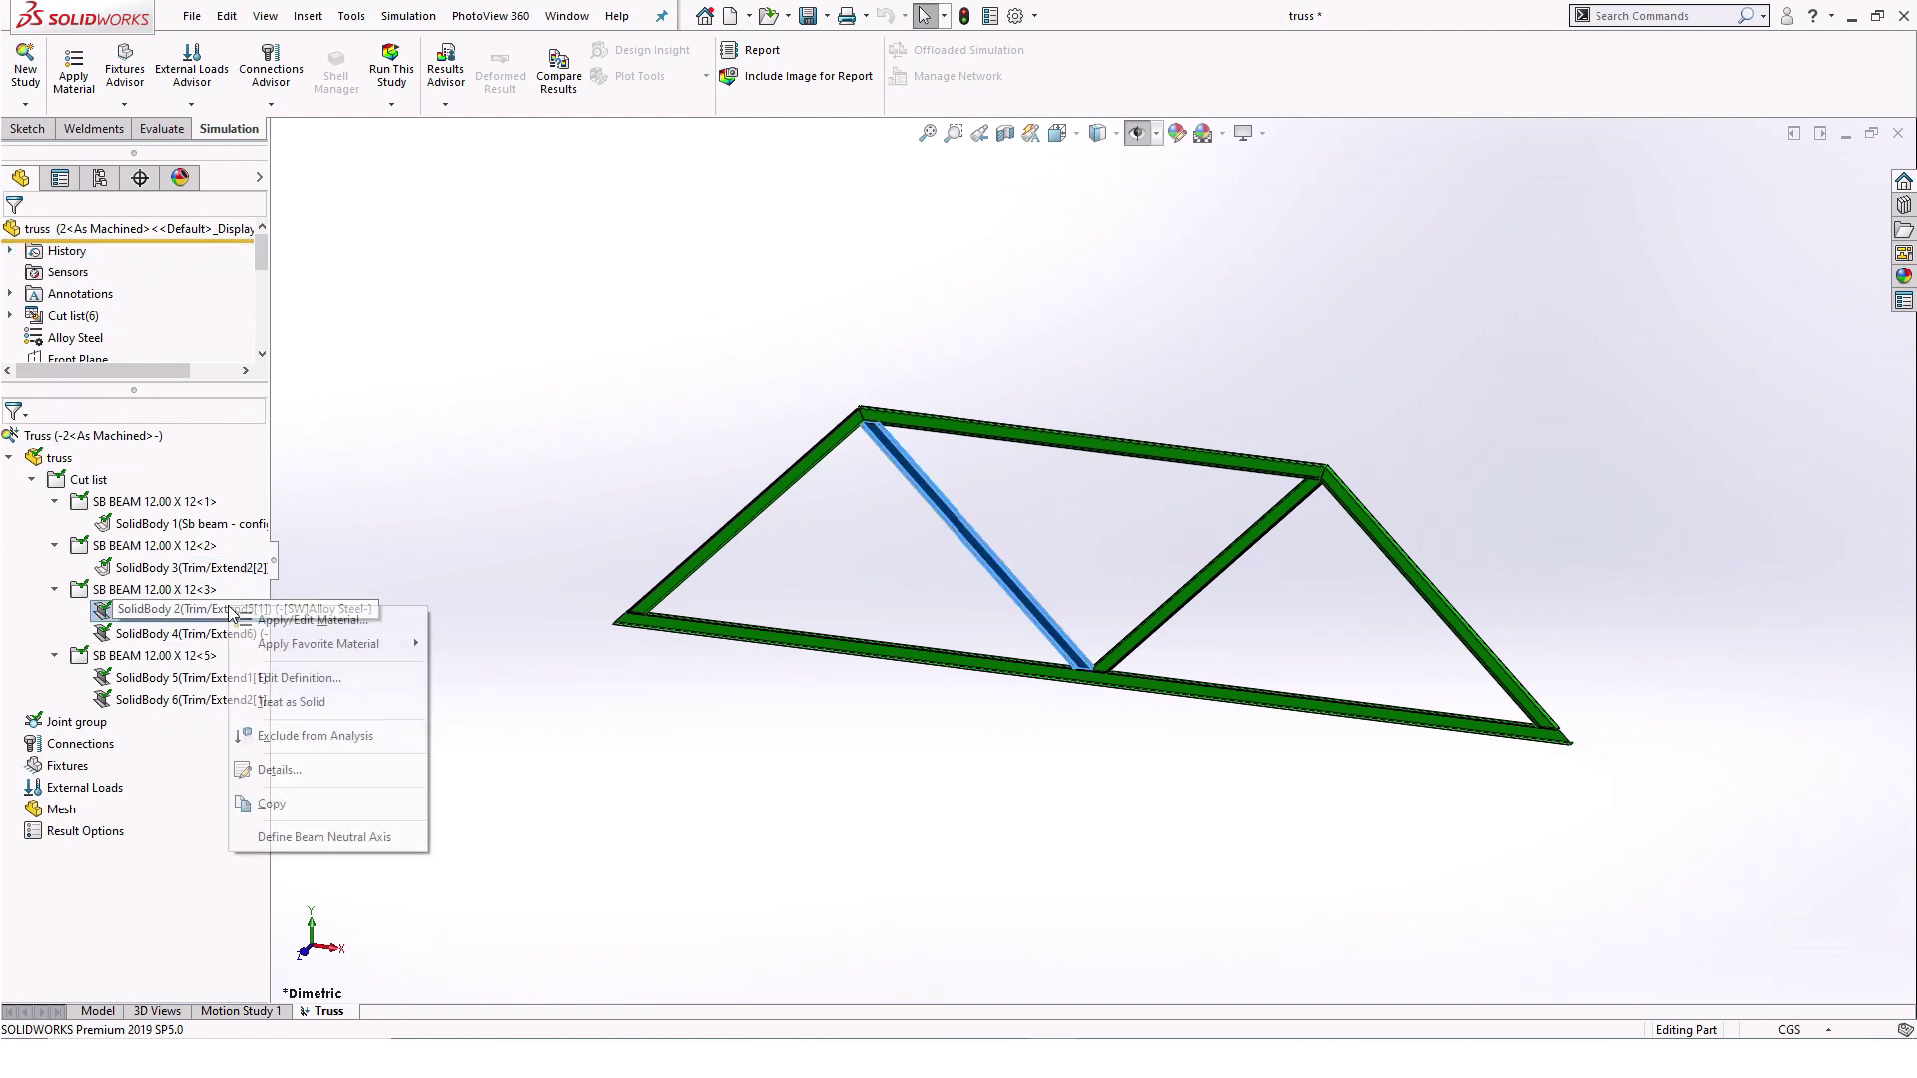
click(291, 676)
click(50, 314)
click(13, 233)
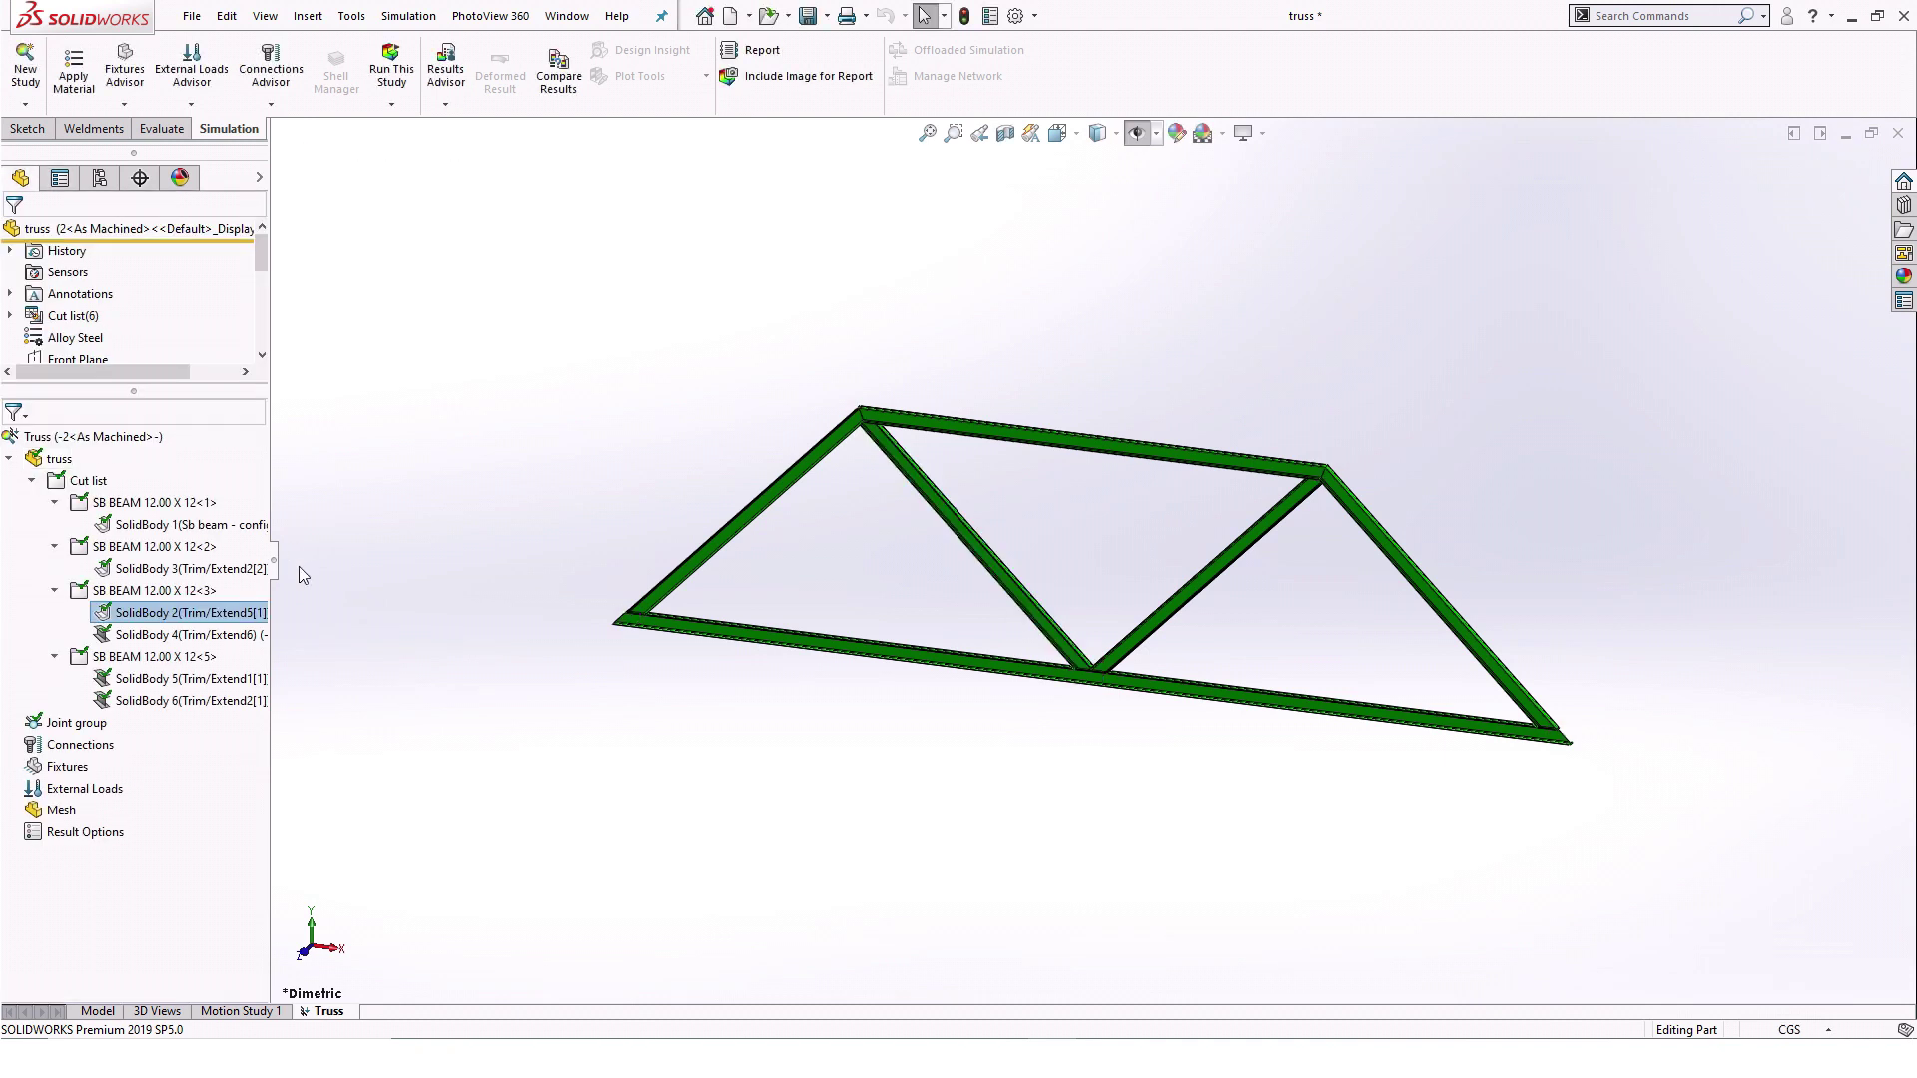
click(198, 636)
right_click(177, 641)
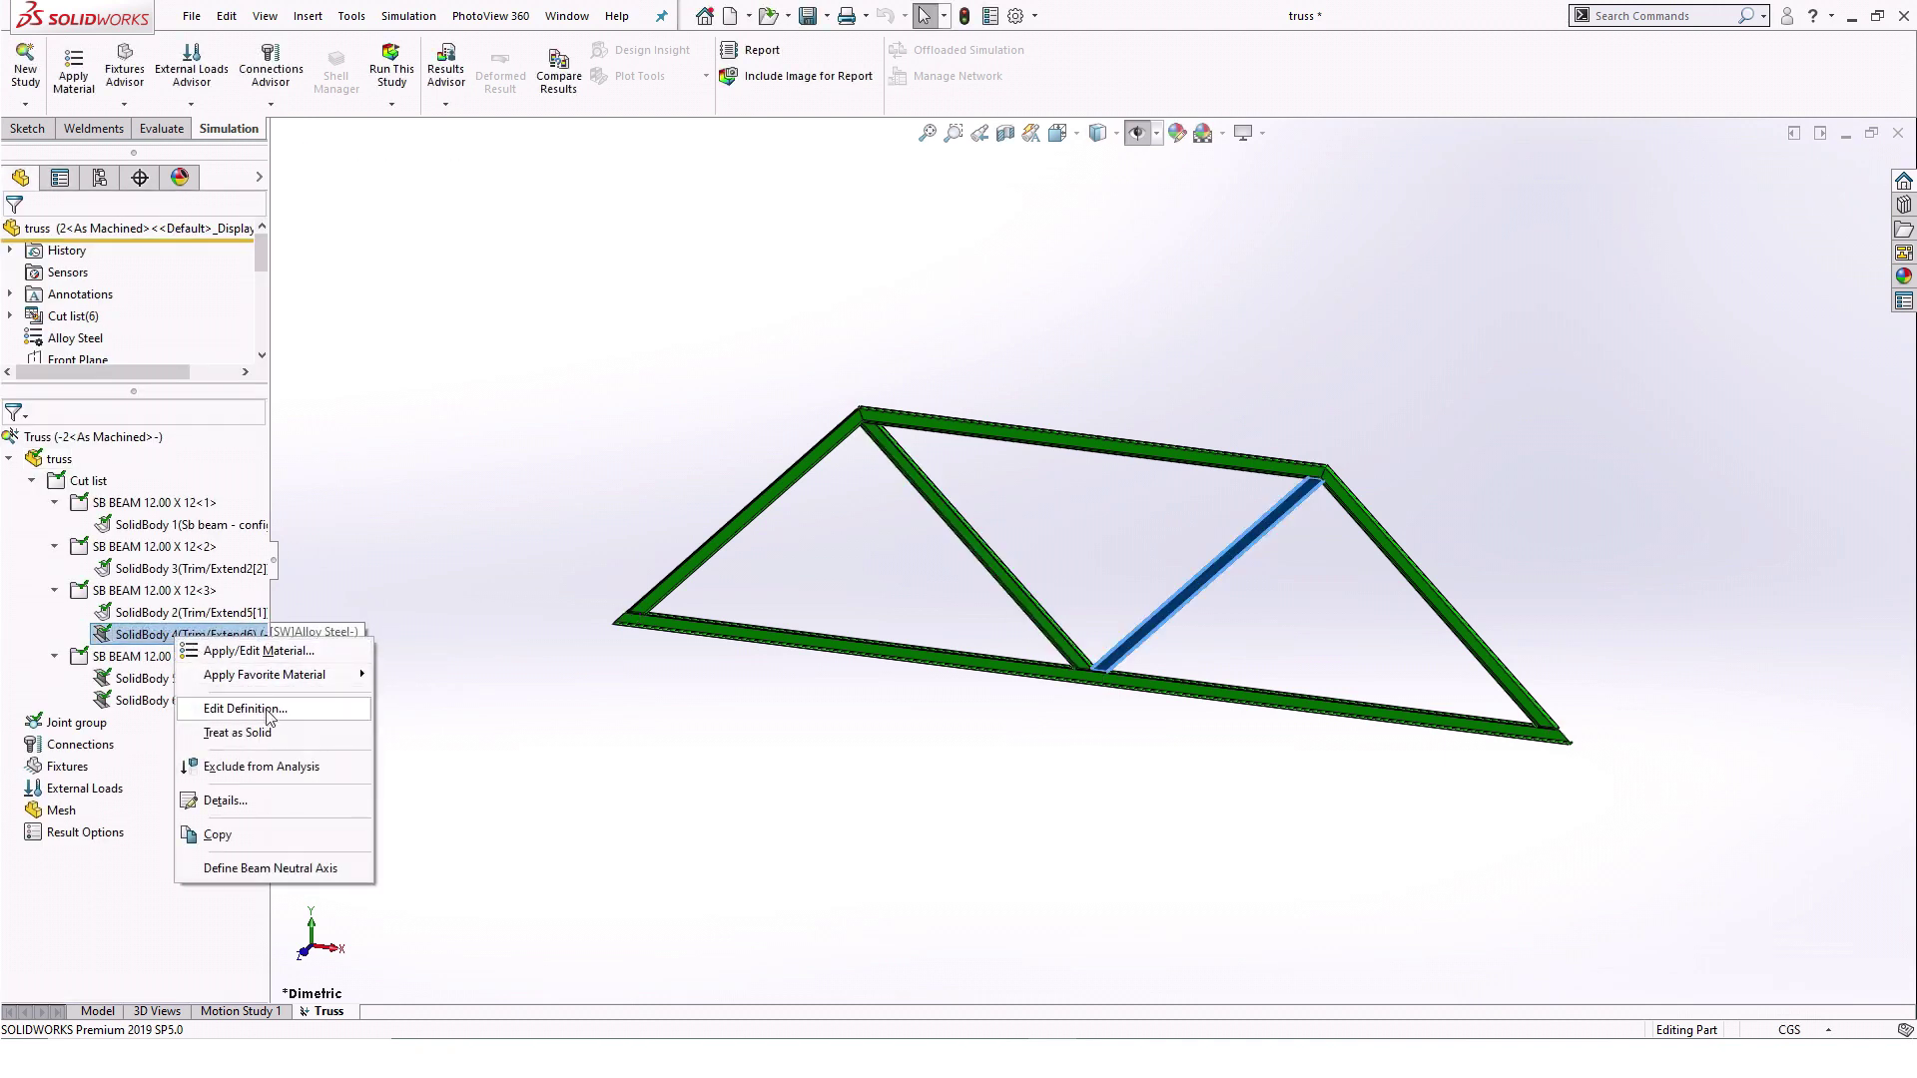
click(261, 708)
click(51, 315)
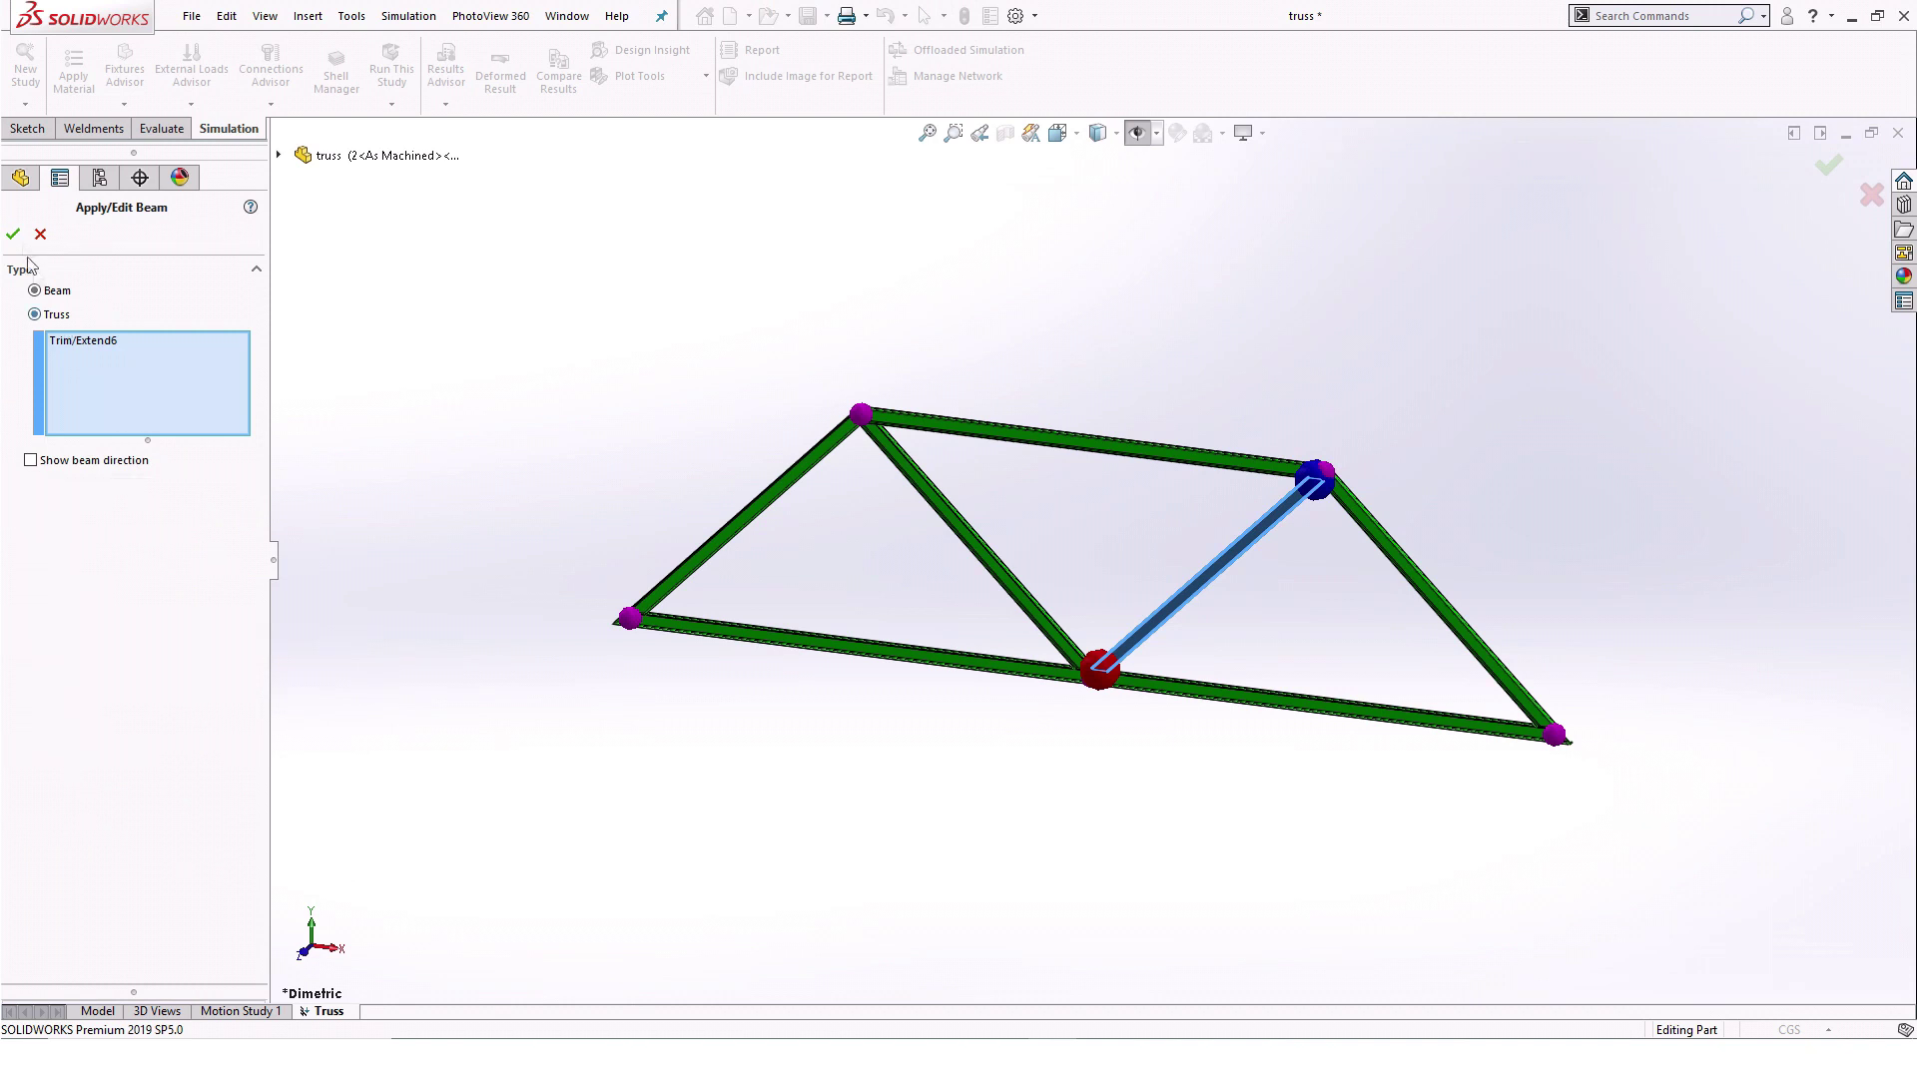
click(13, 234)
- Define the two outer inclined members, SolidBody 5 and SolidBody 6, as truss members
click(229, 683)
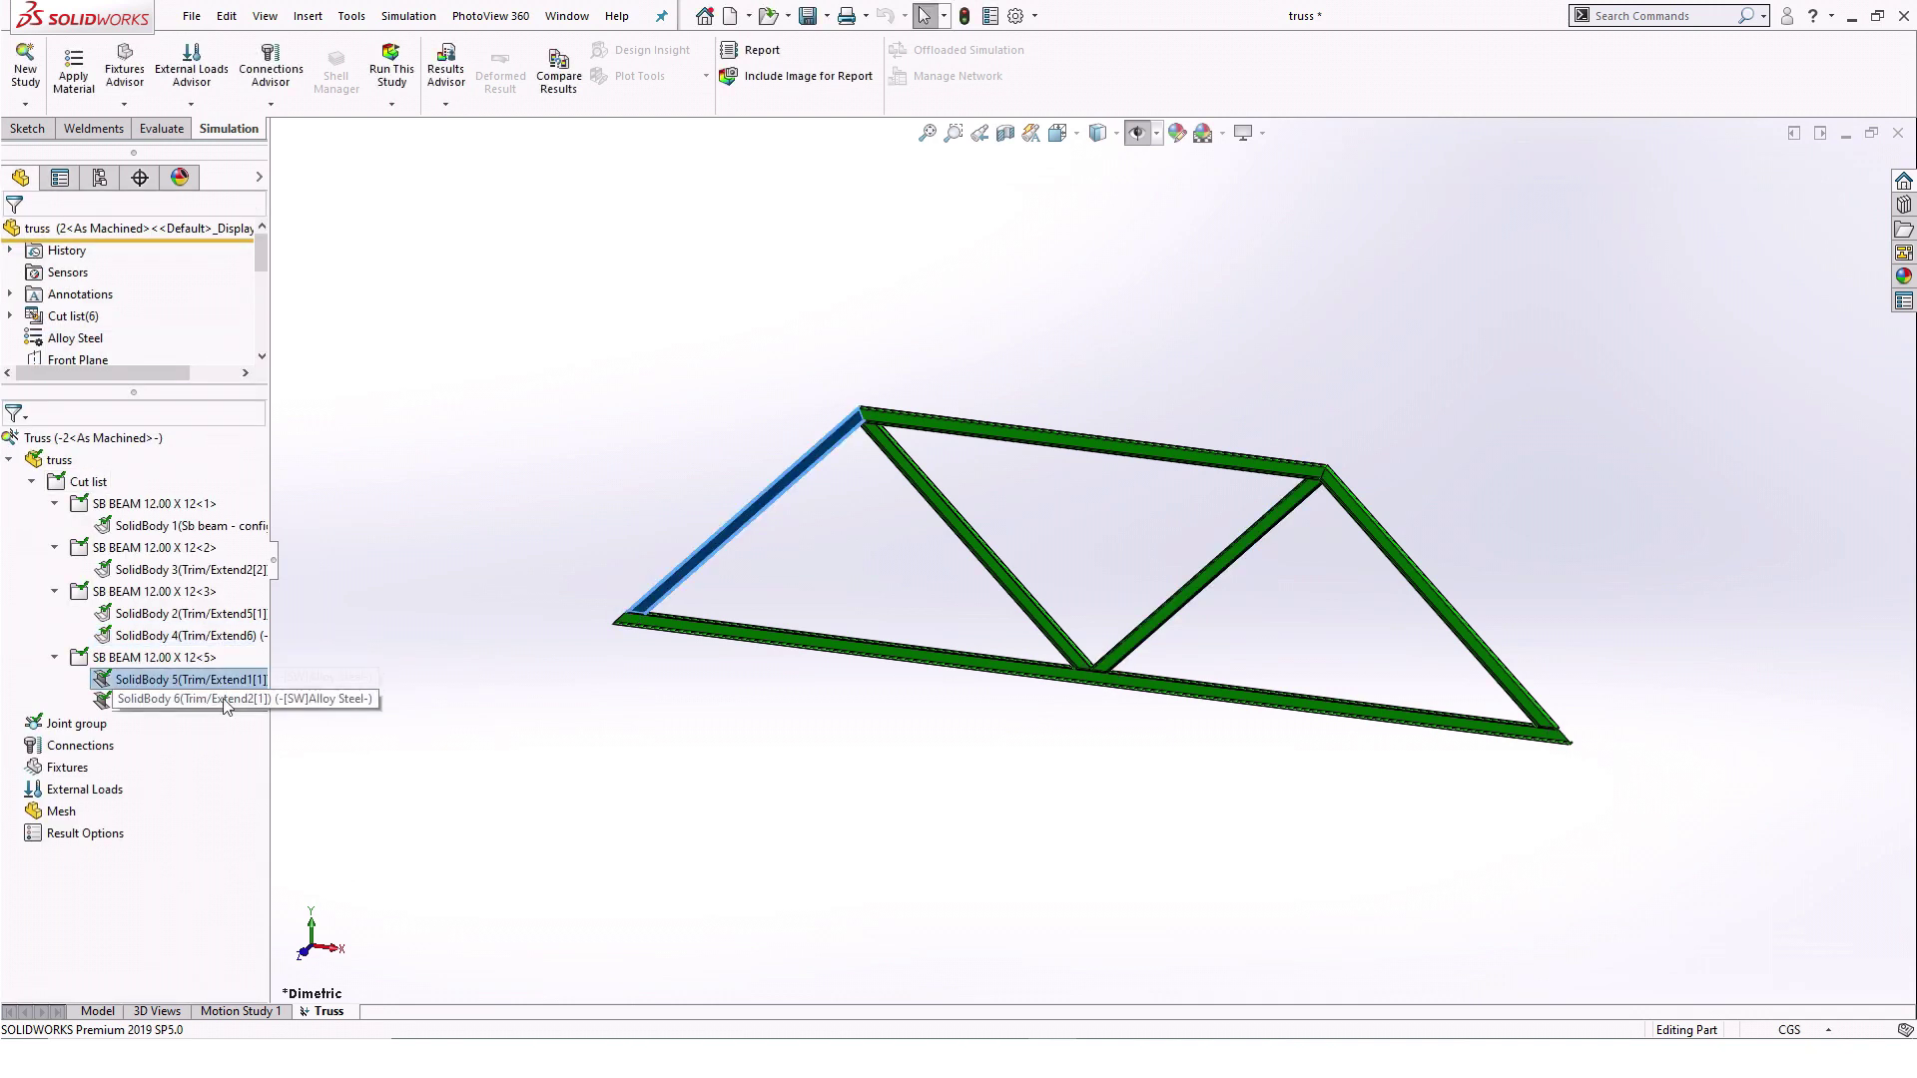
right_click(223, 683)
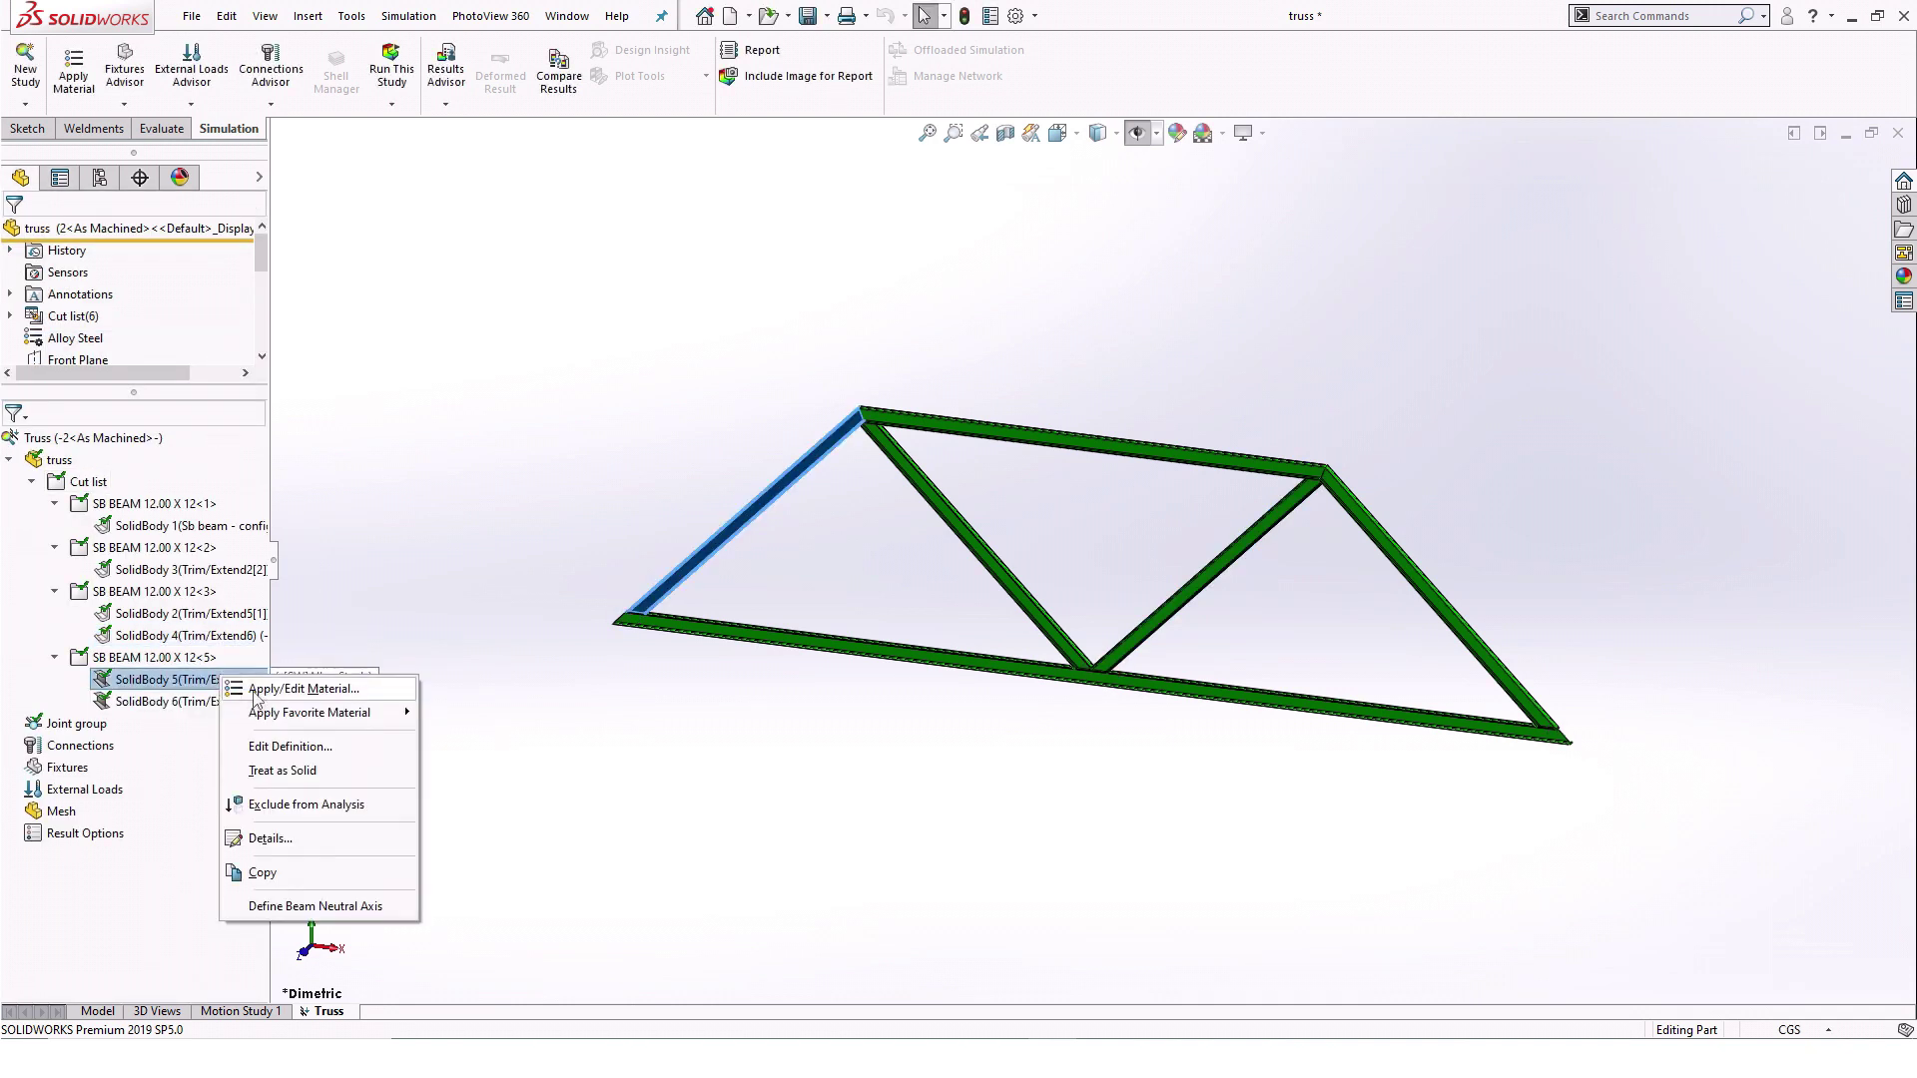
click(275, 746)
click(52, 314)
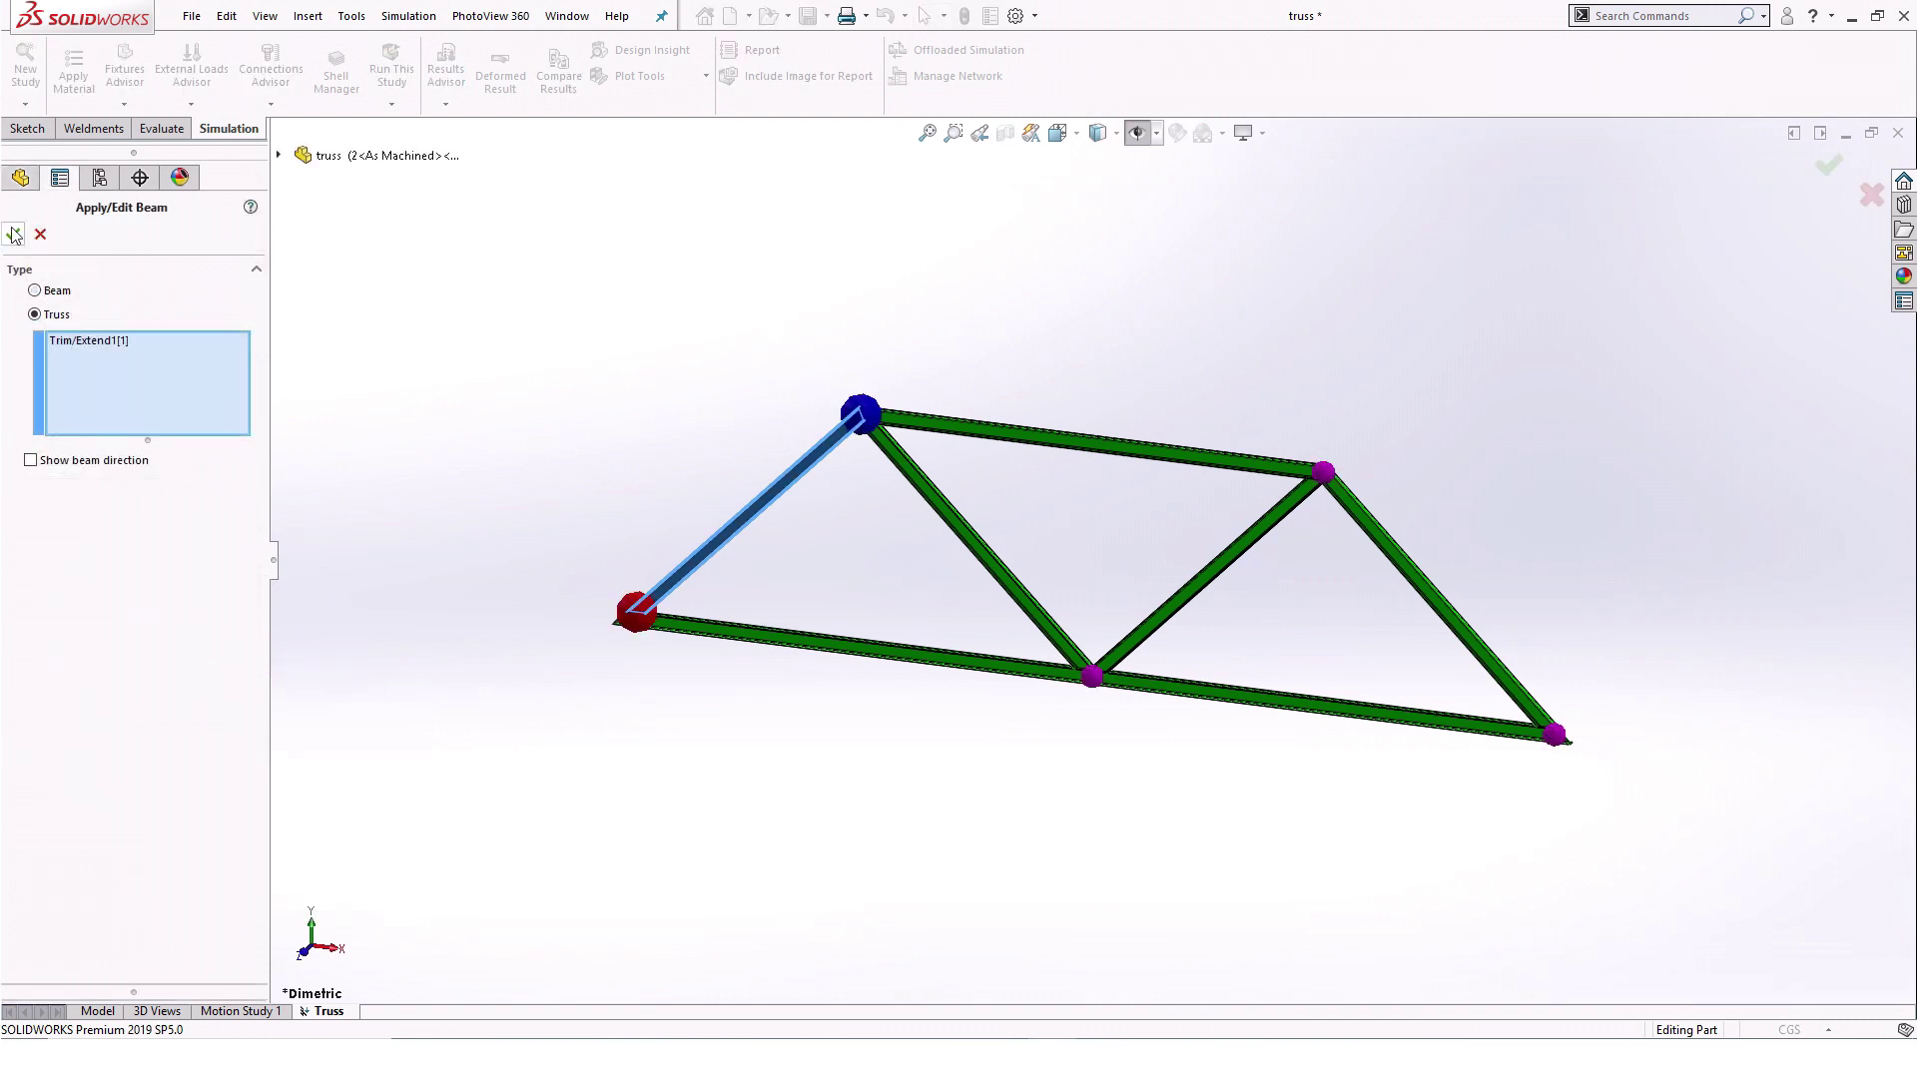
click(13, 234)
right_click(189, 703)
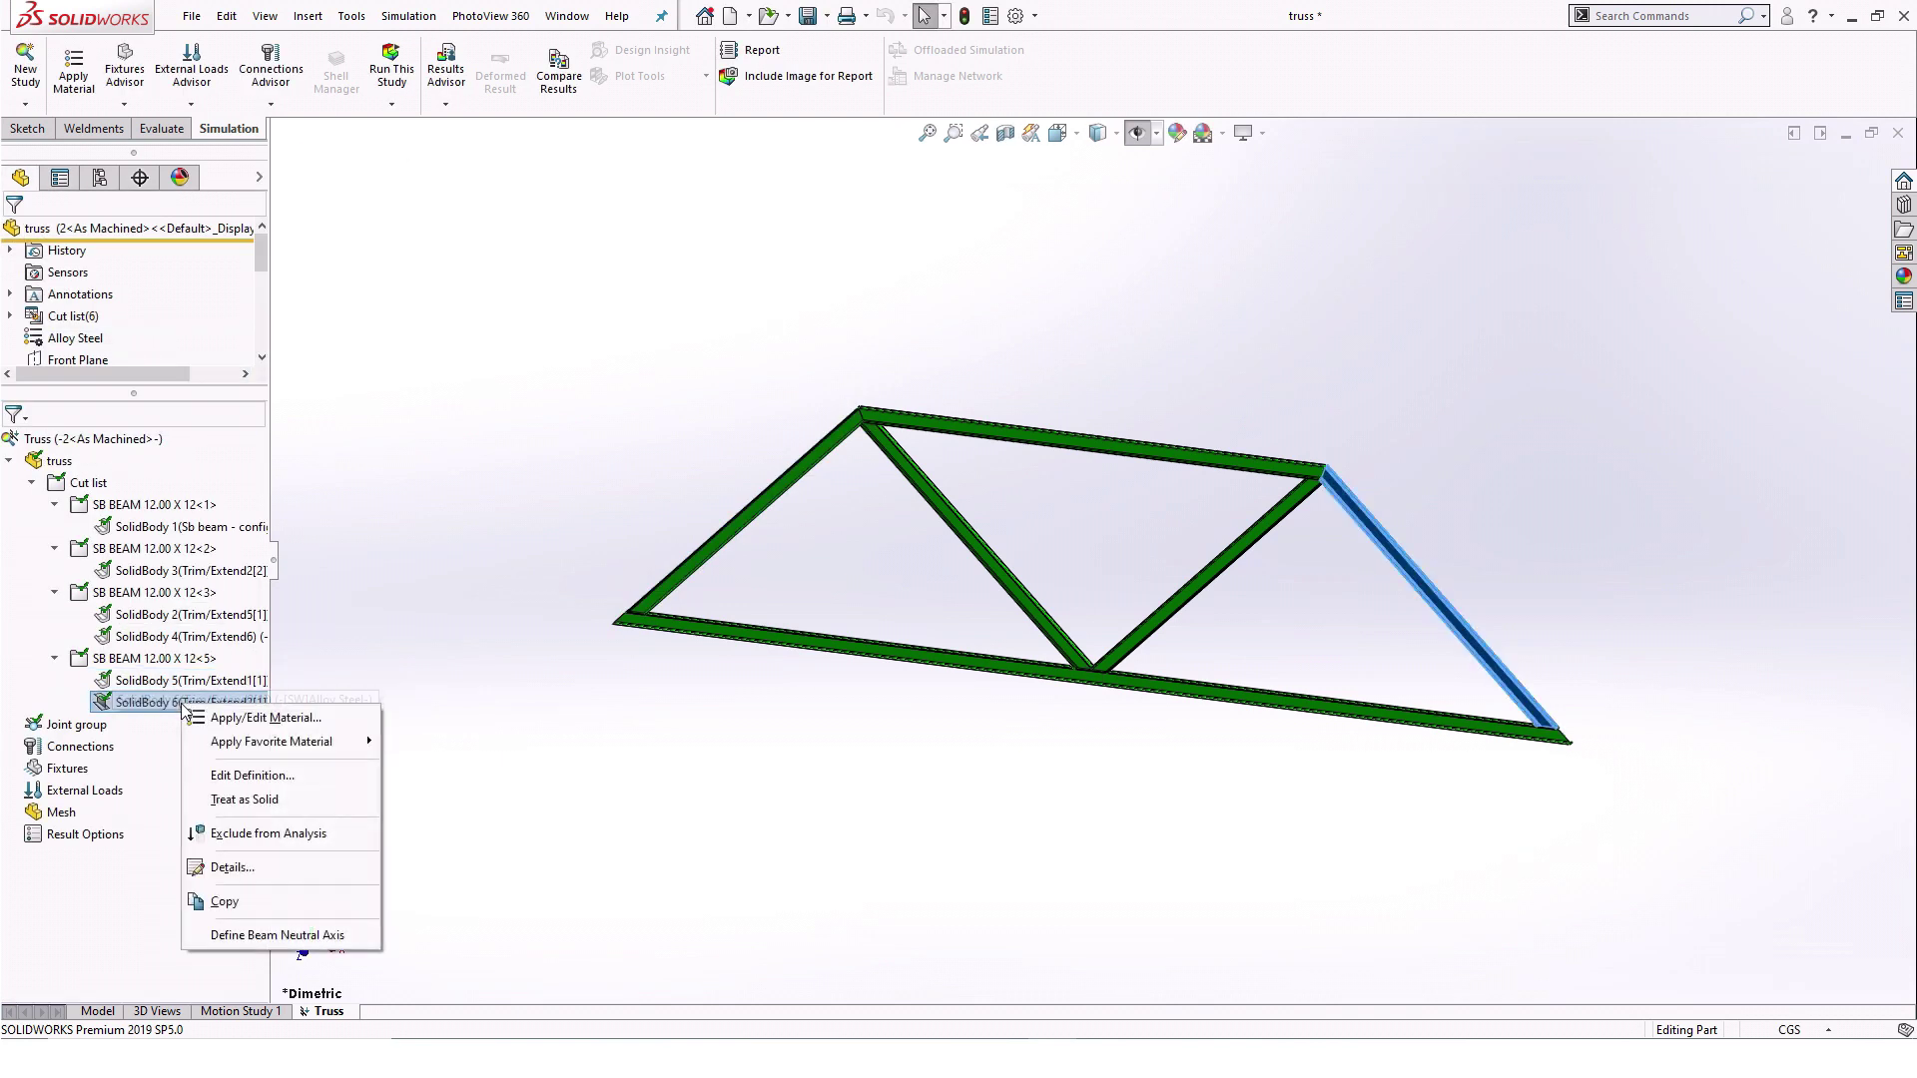
click(290, 777)
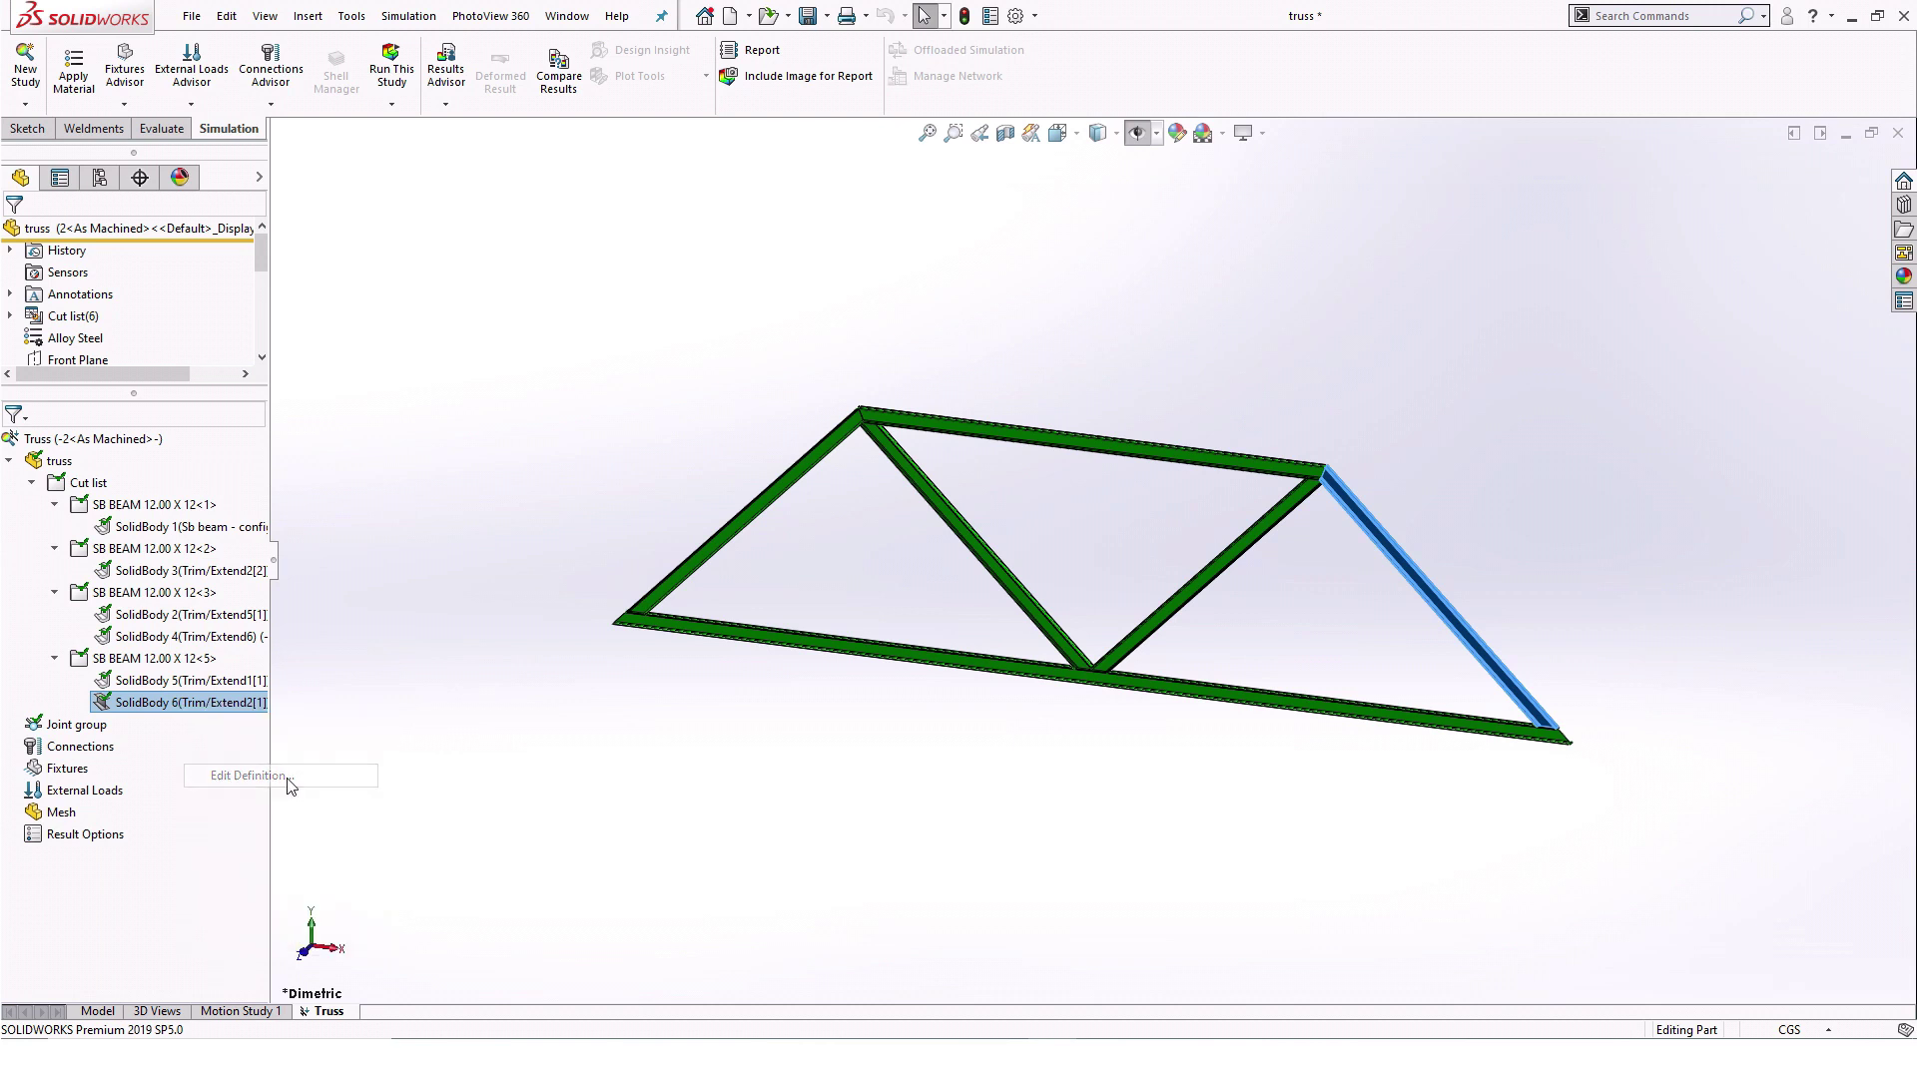
click(34, 314)
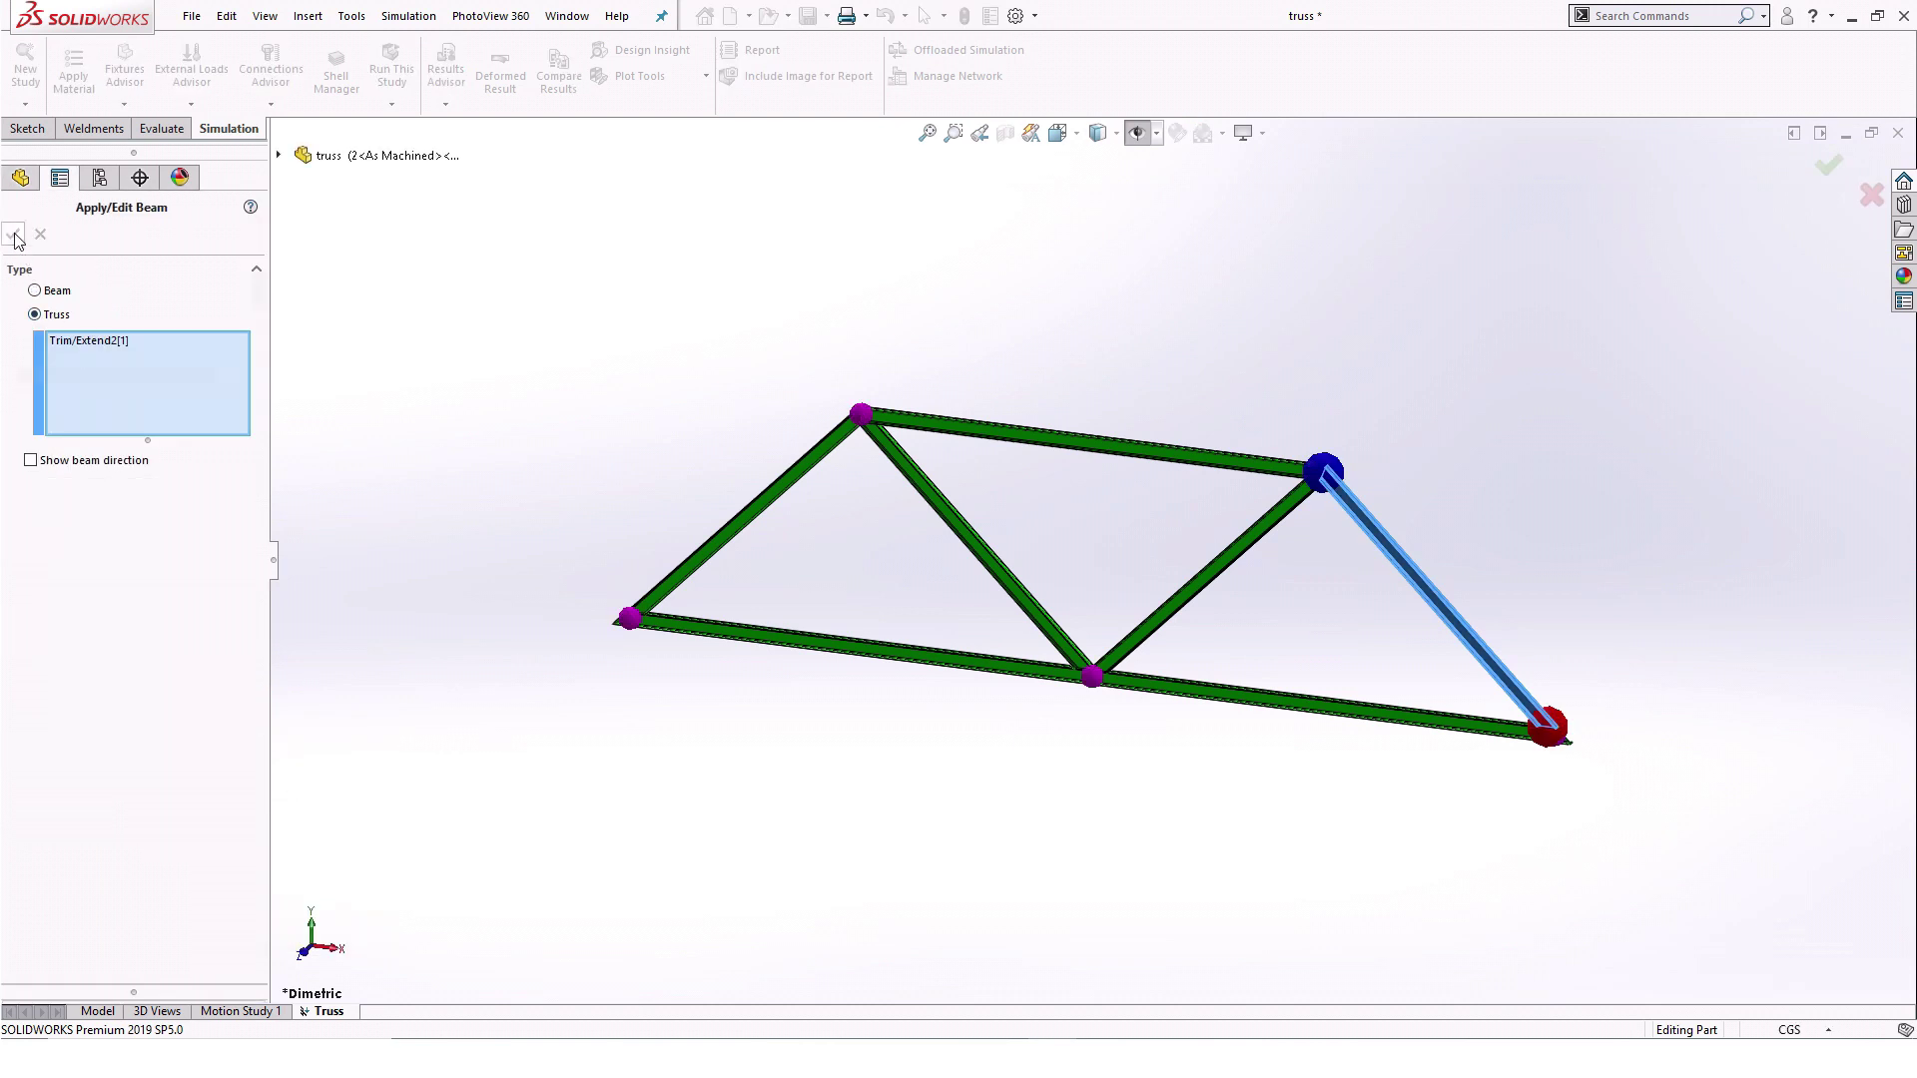
click(13, 234)
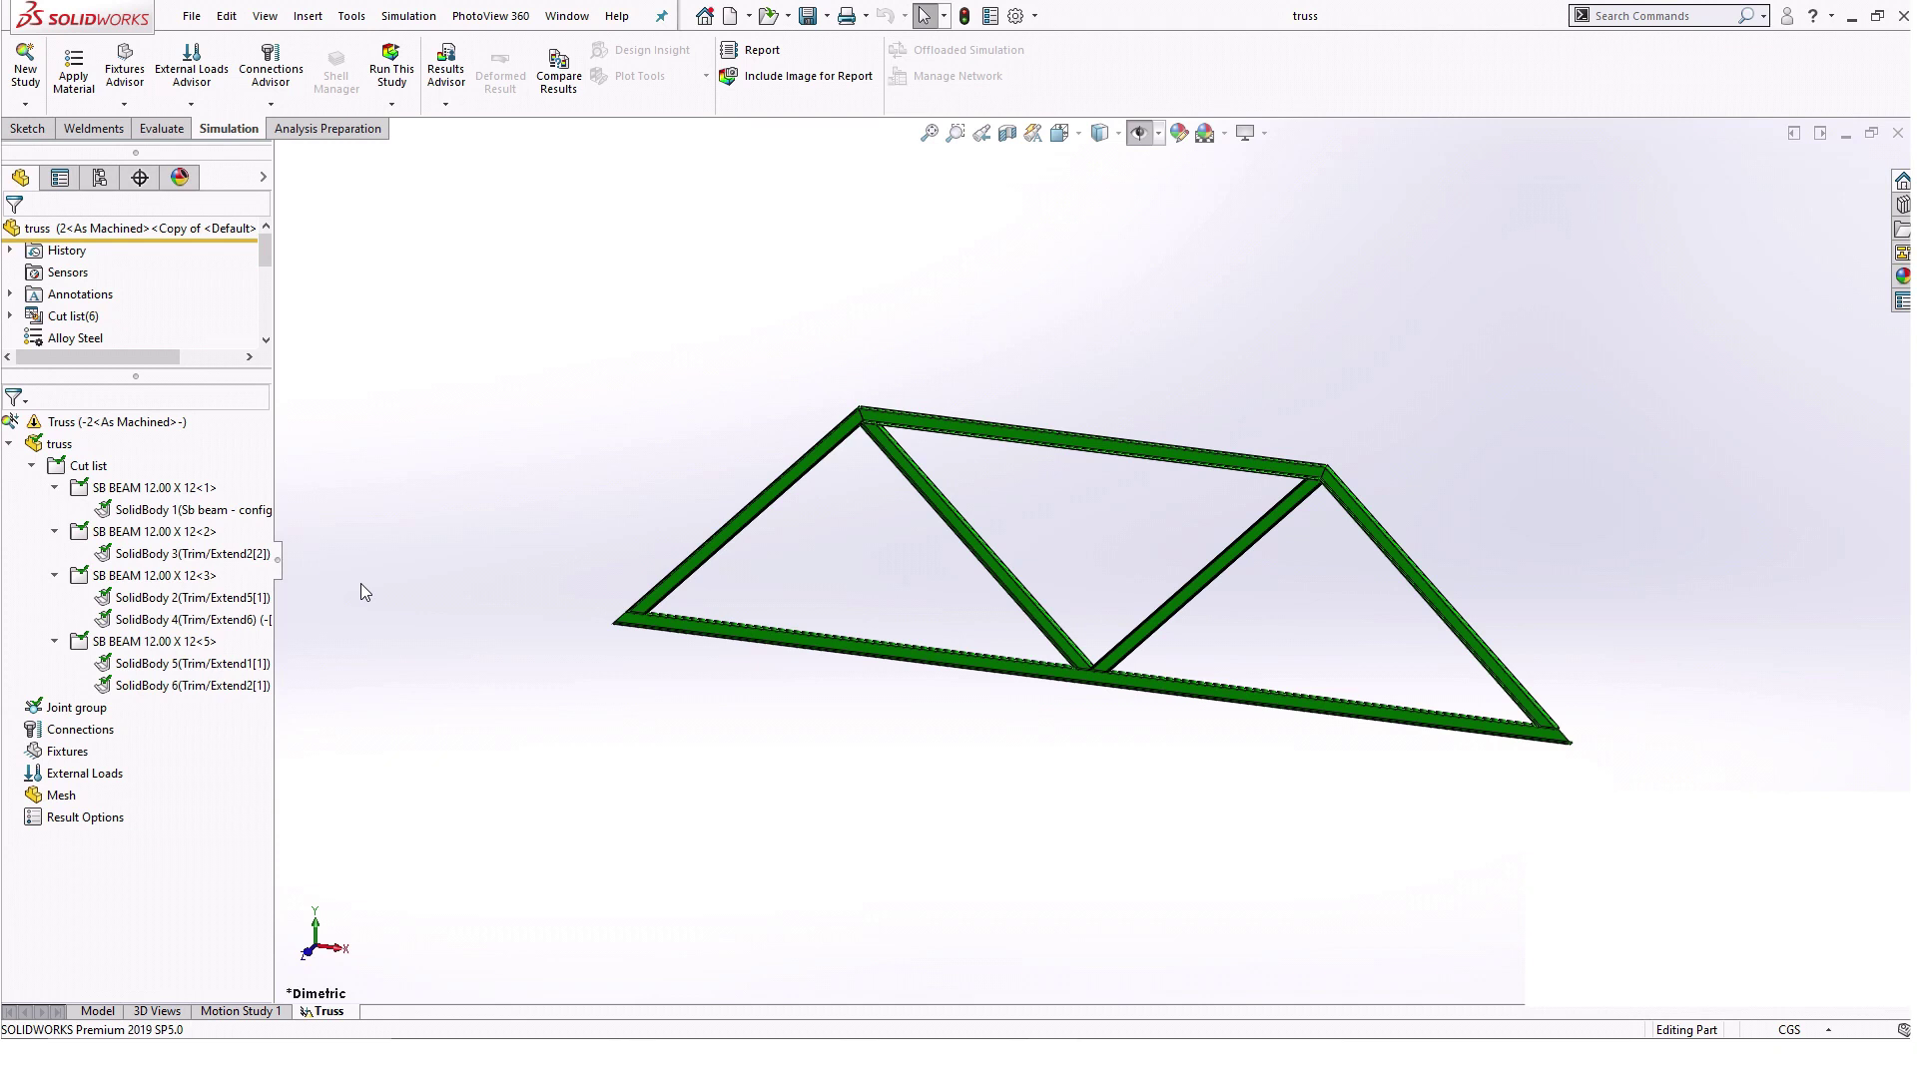
- Edit the joint group and calculate the joints for all members, treating touching members as joined
right_click(96, 711)
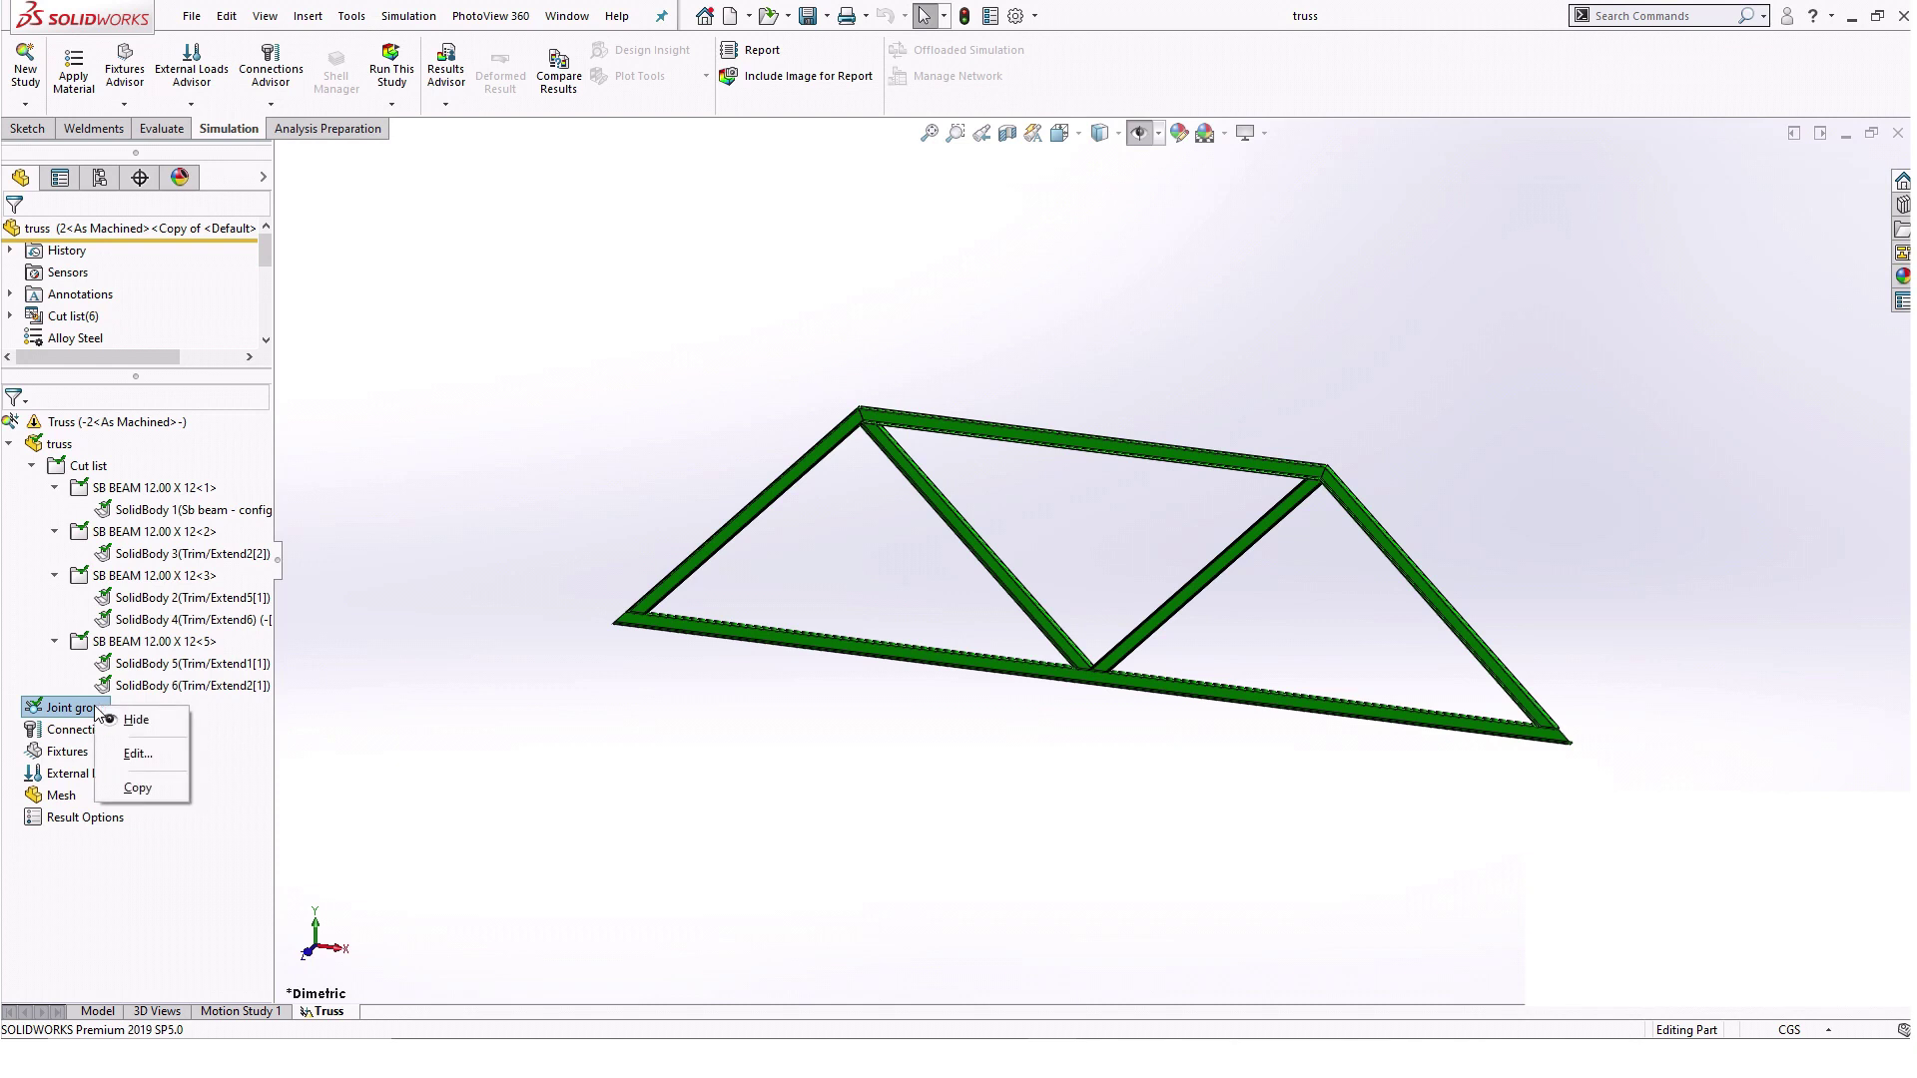
click(176, 757)
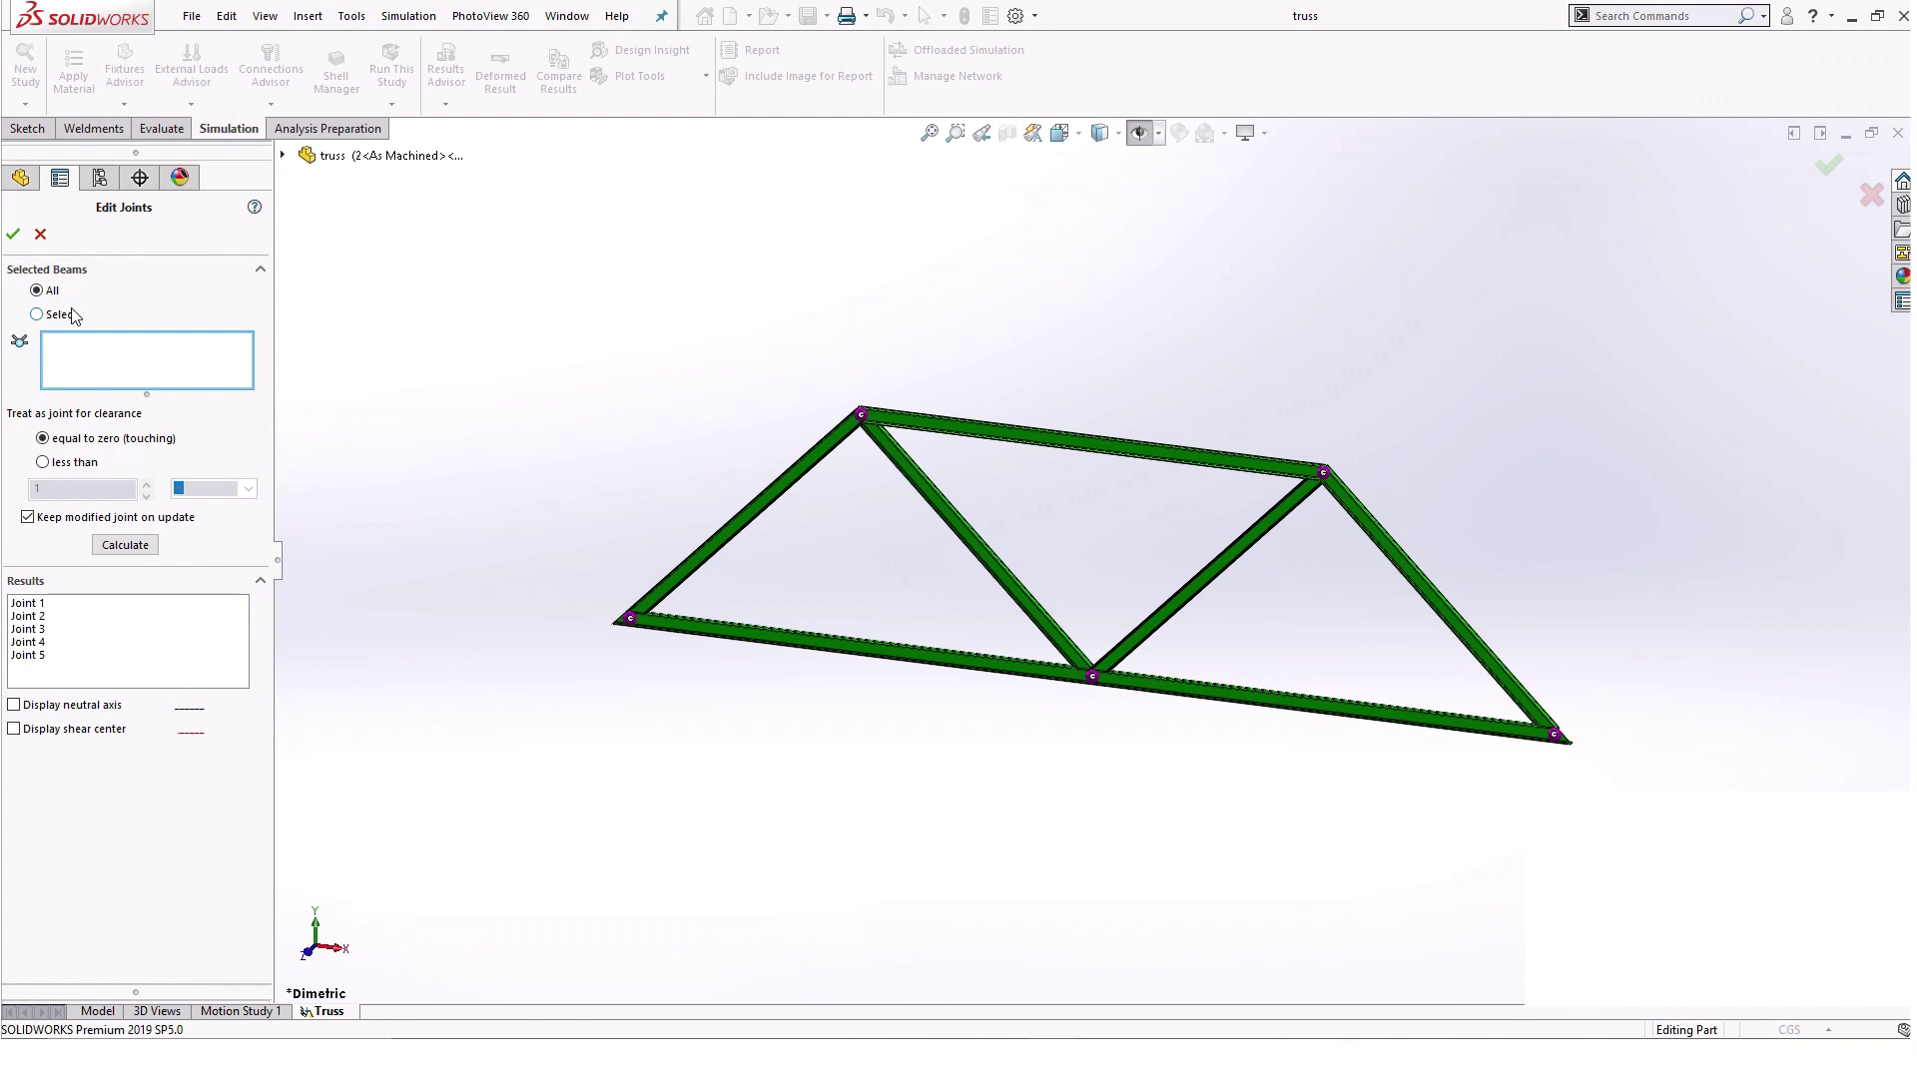
click(14, 236)
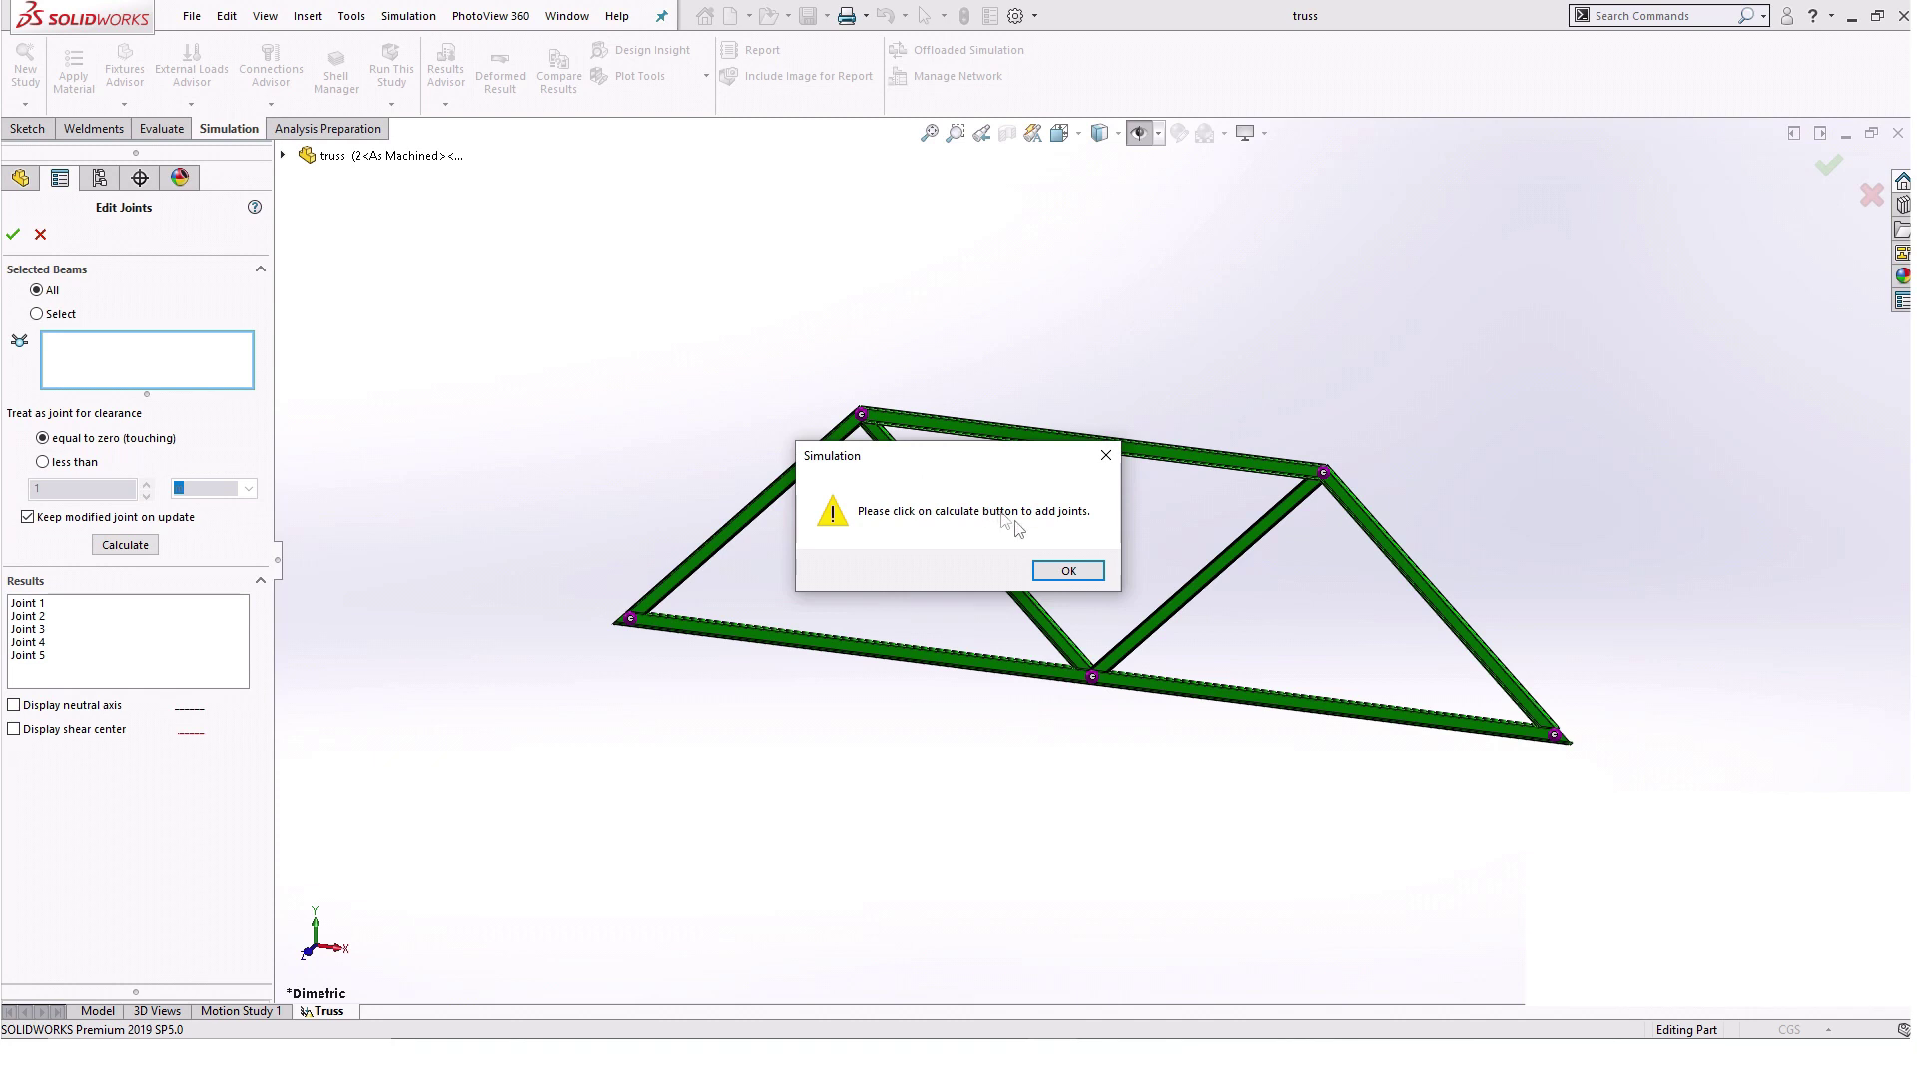
click(1068, 570)
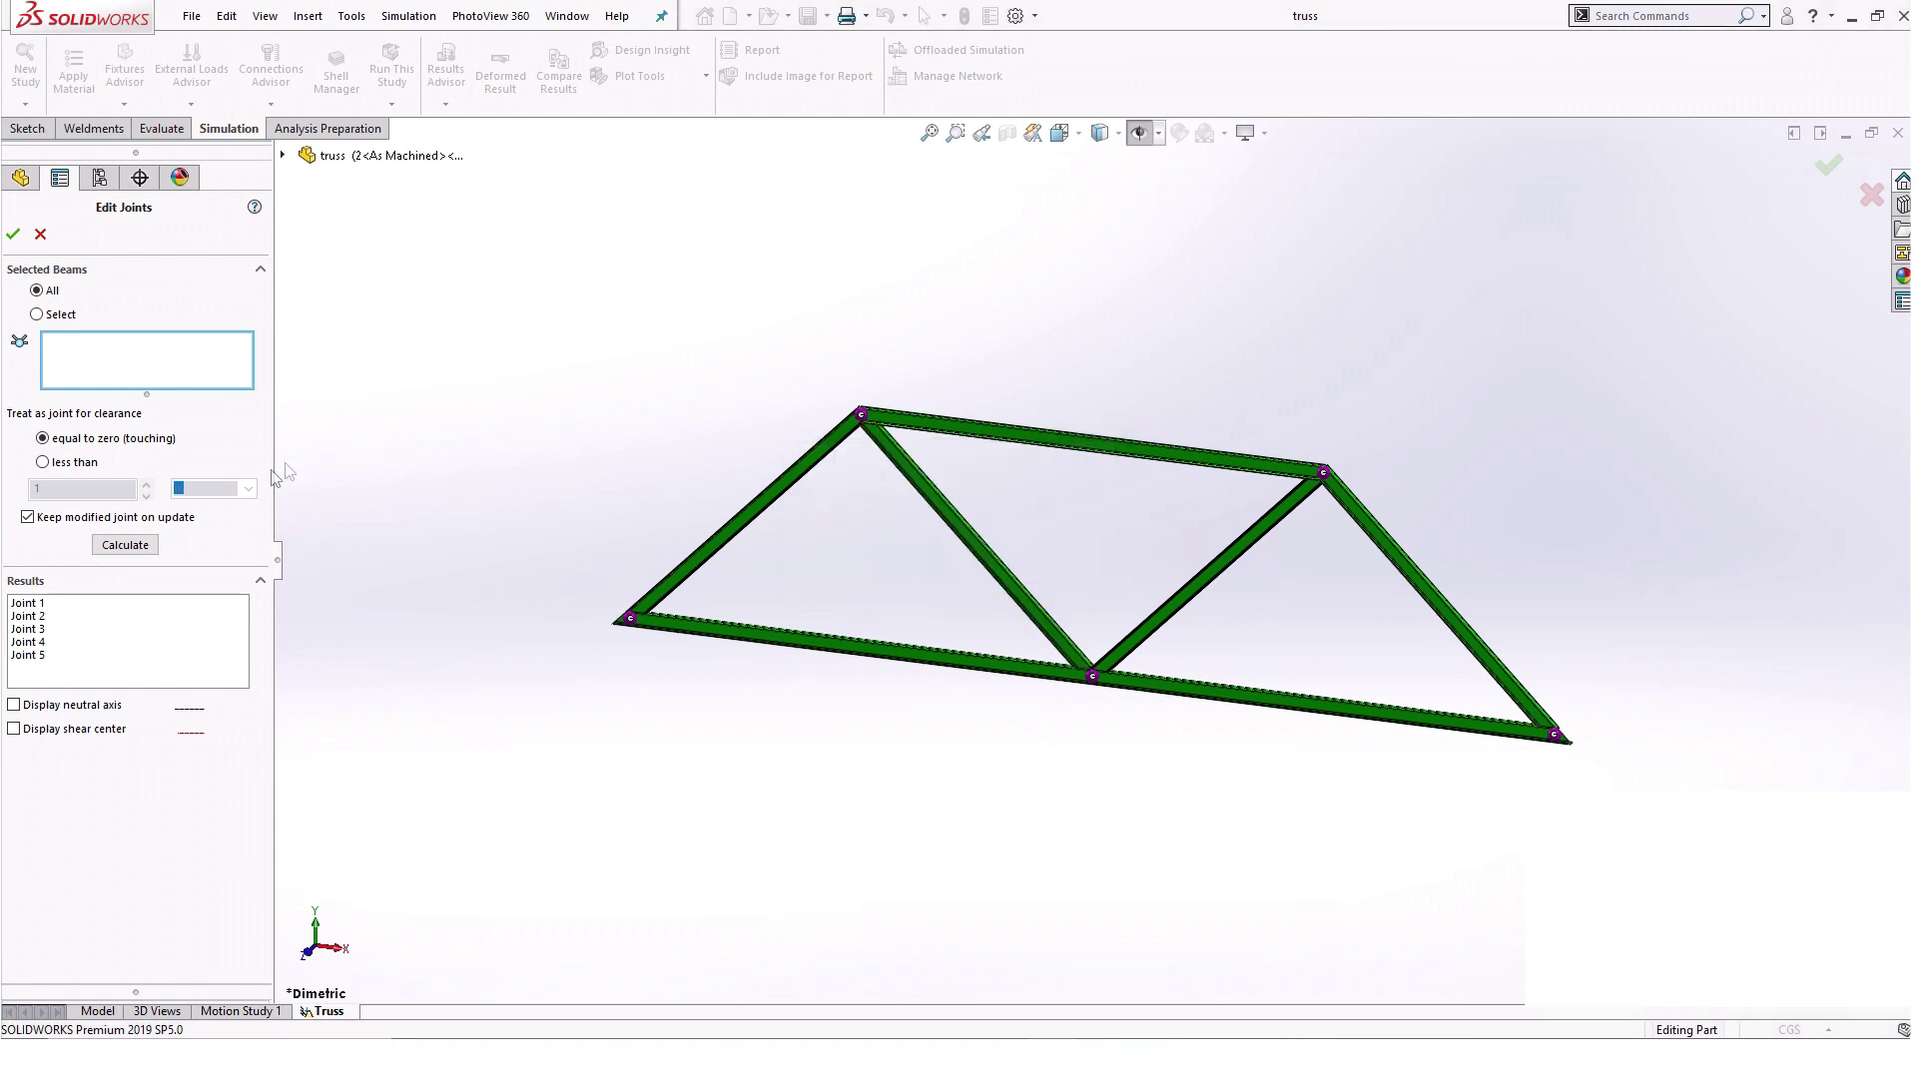
click(125, 546)
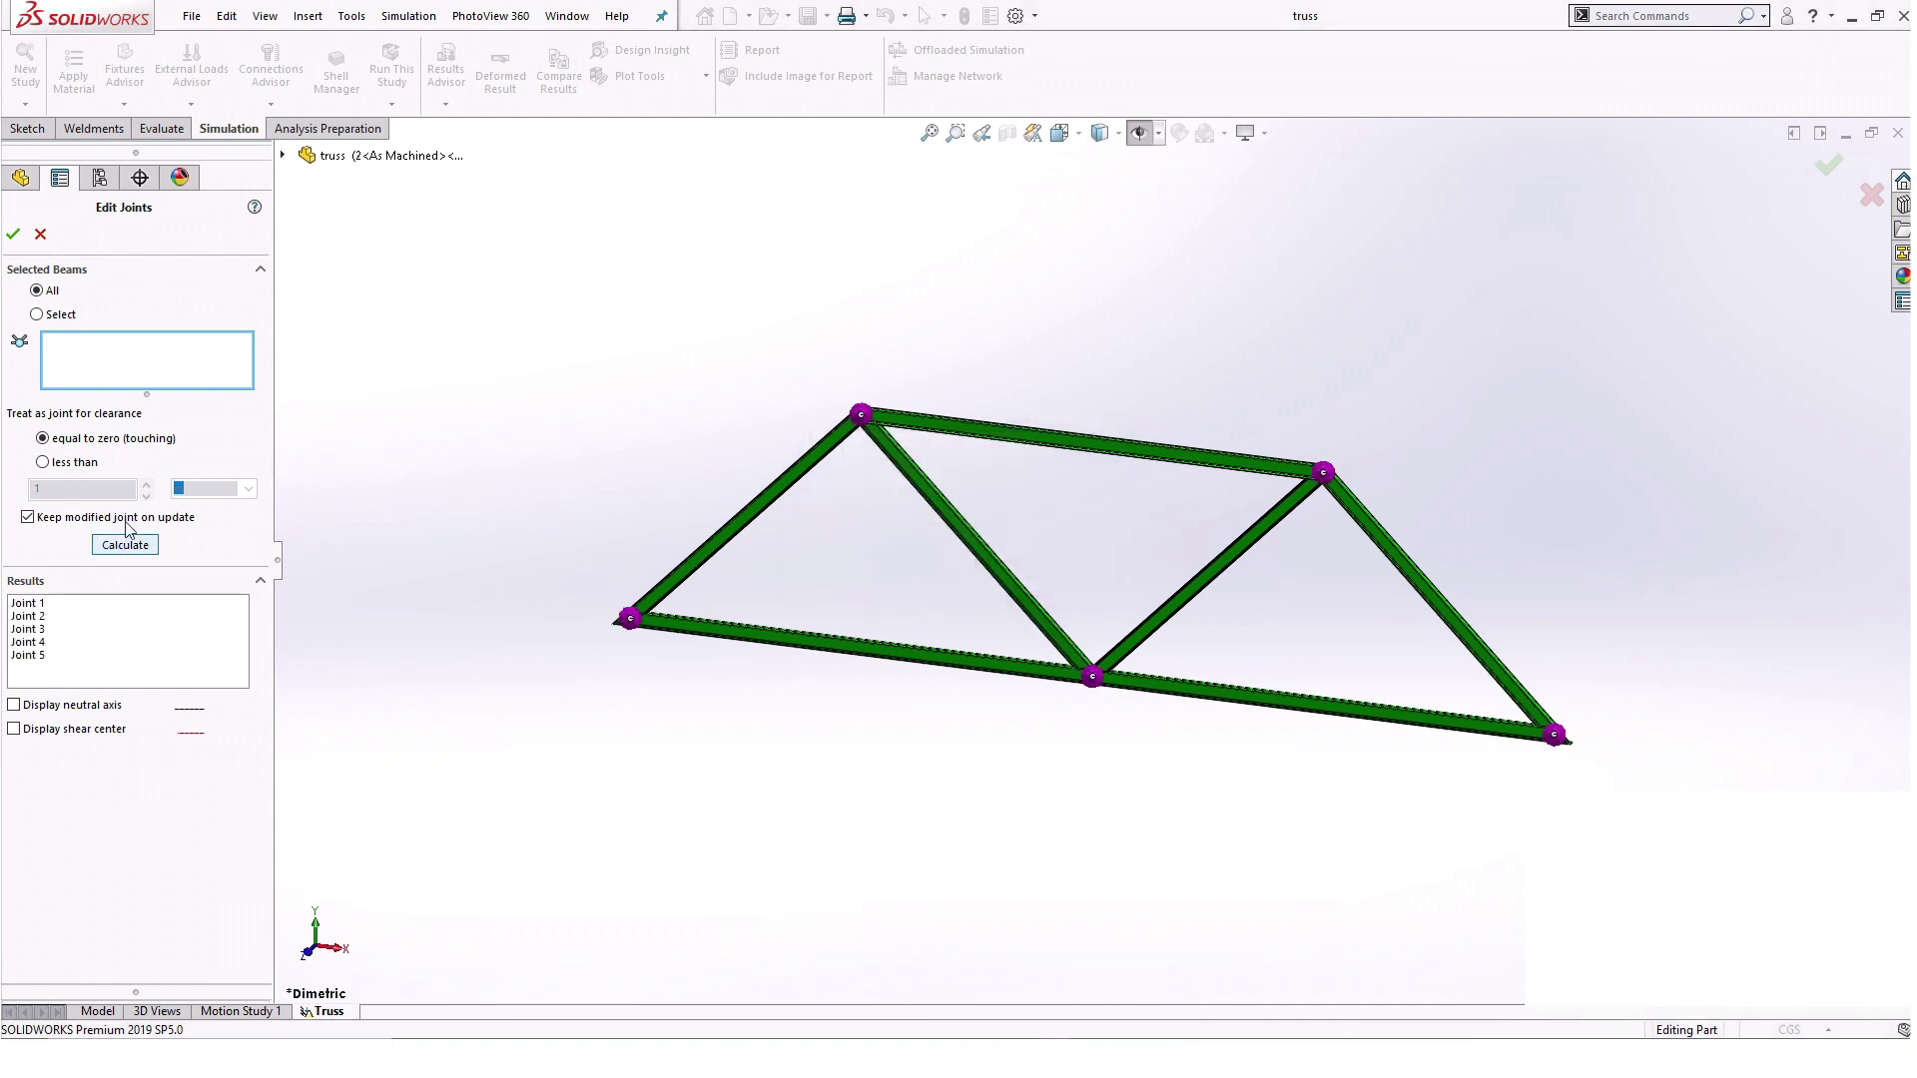
click(13, 233)
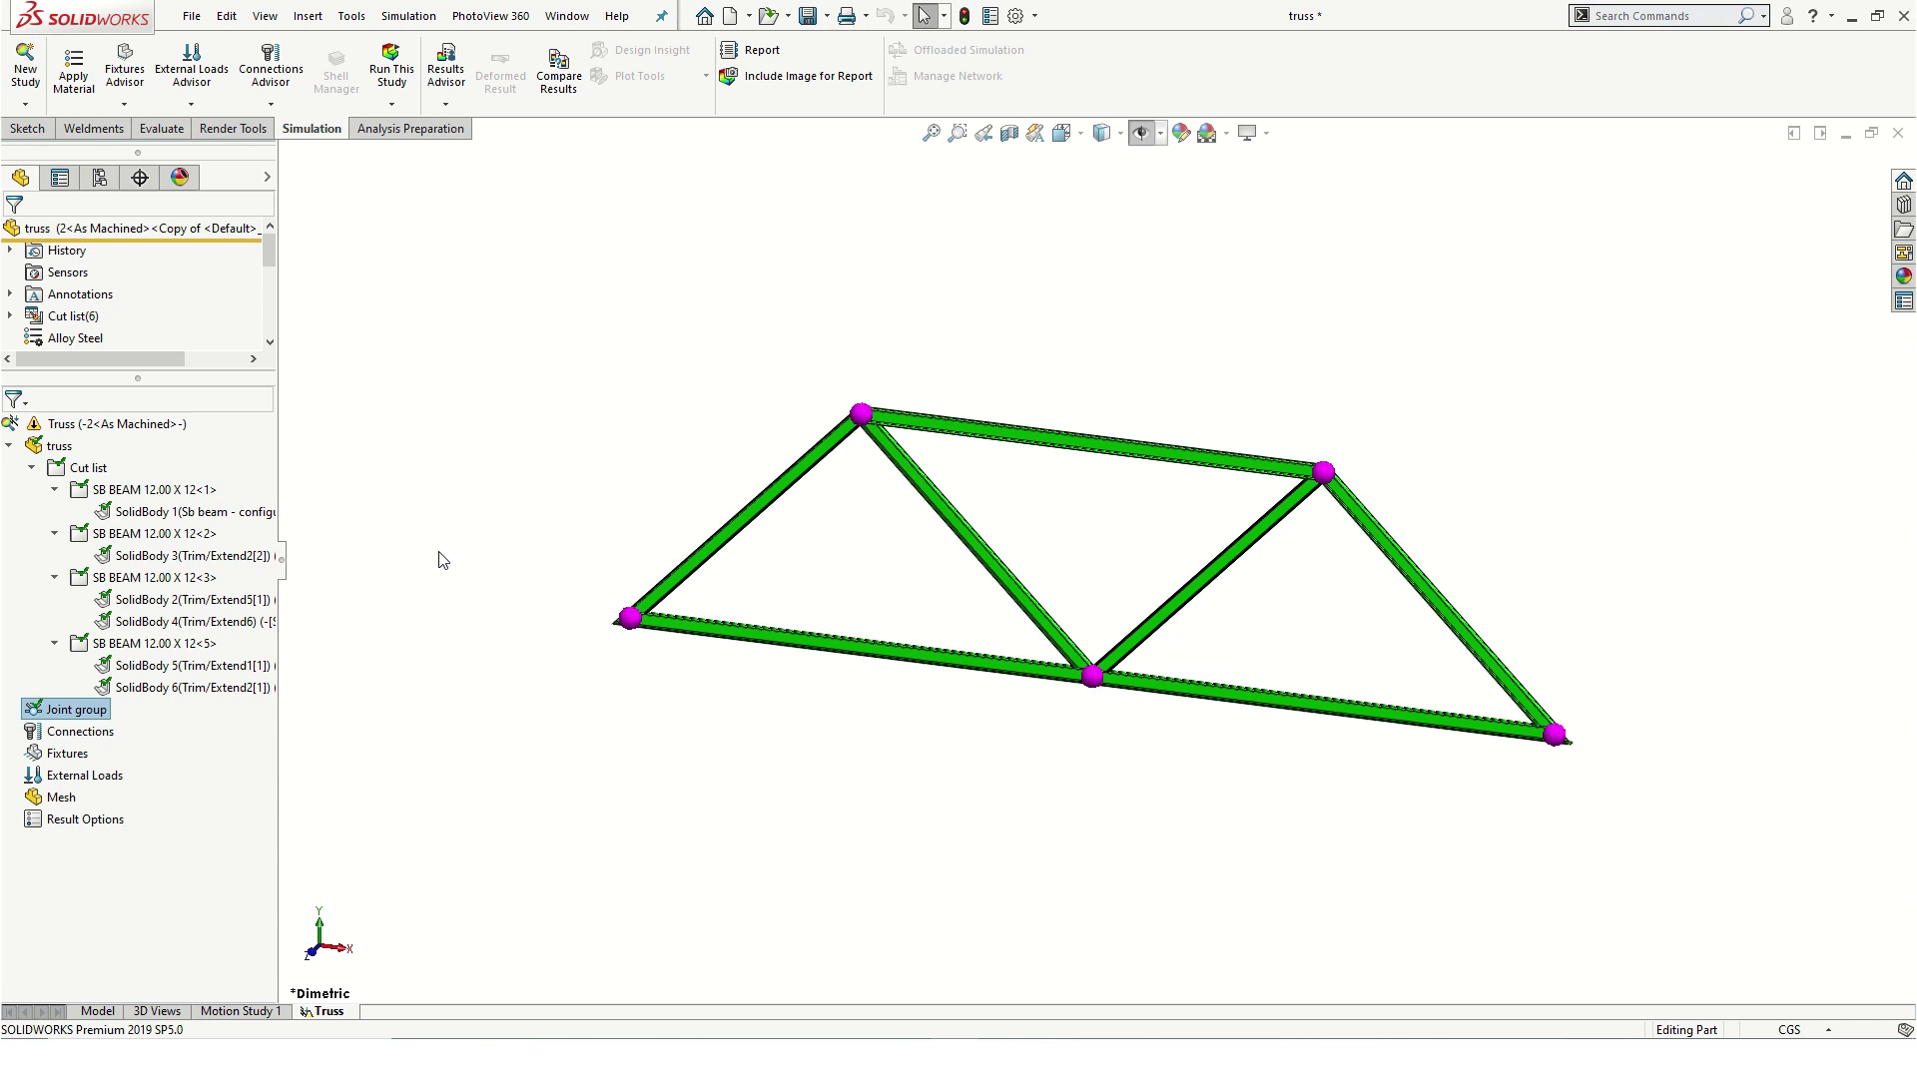
- Start a force on the middle joint of the bottom chord, using the Top Plane as the direction reference
right_click(108, 777)
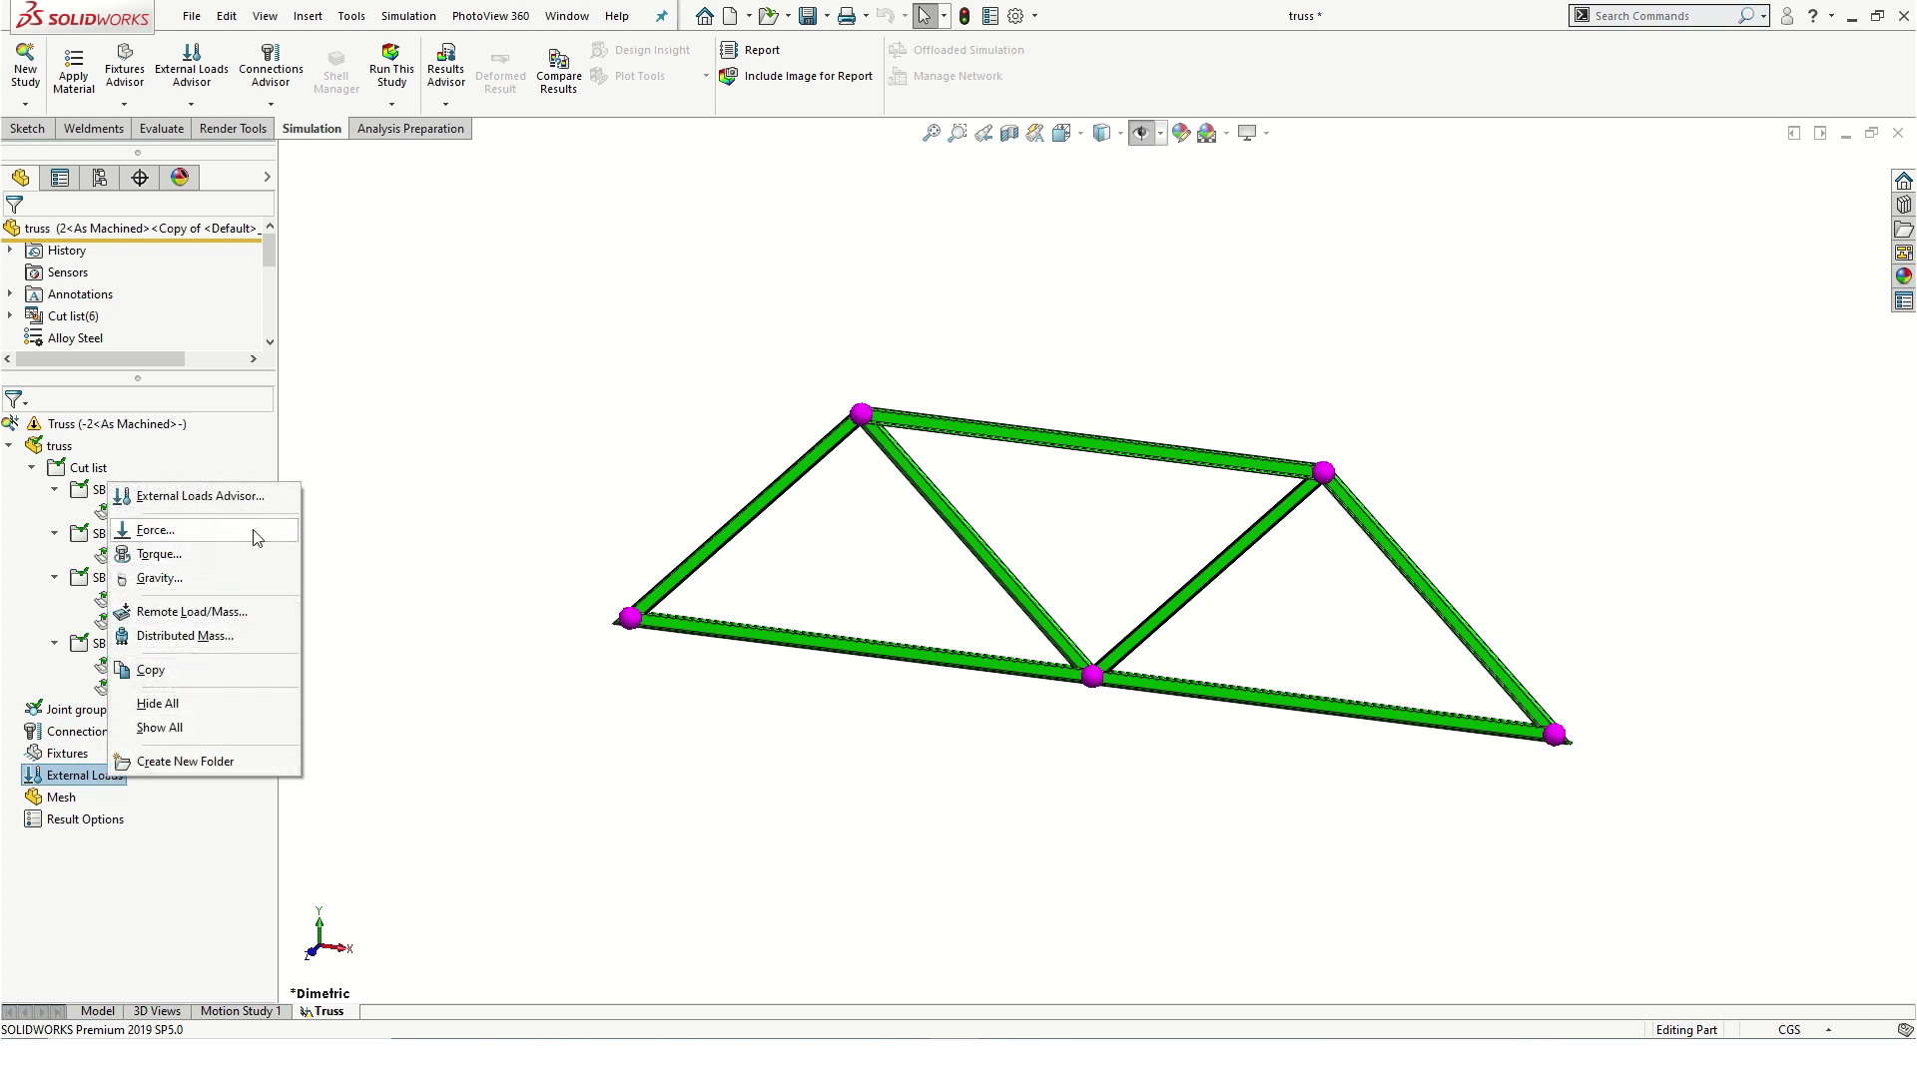
click(155, 530)
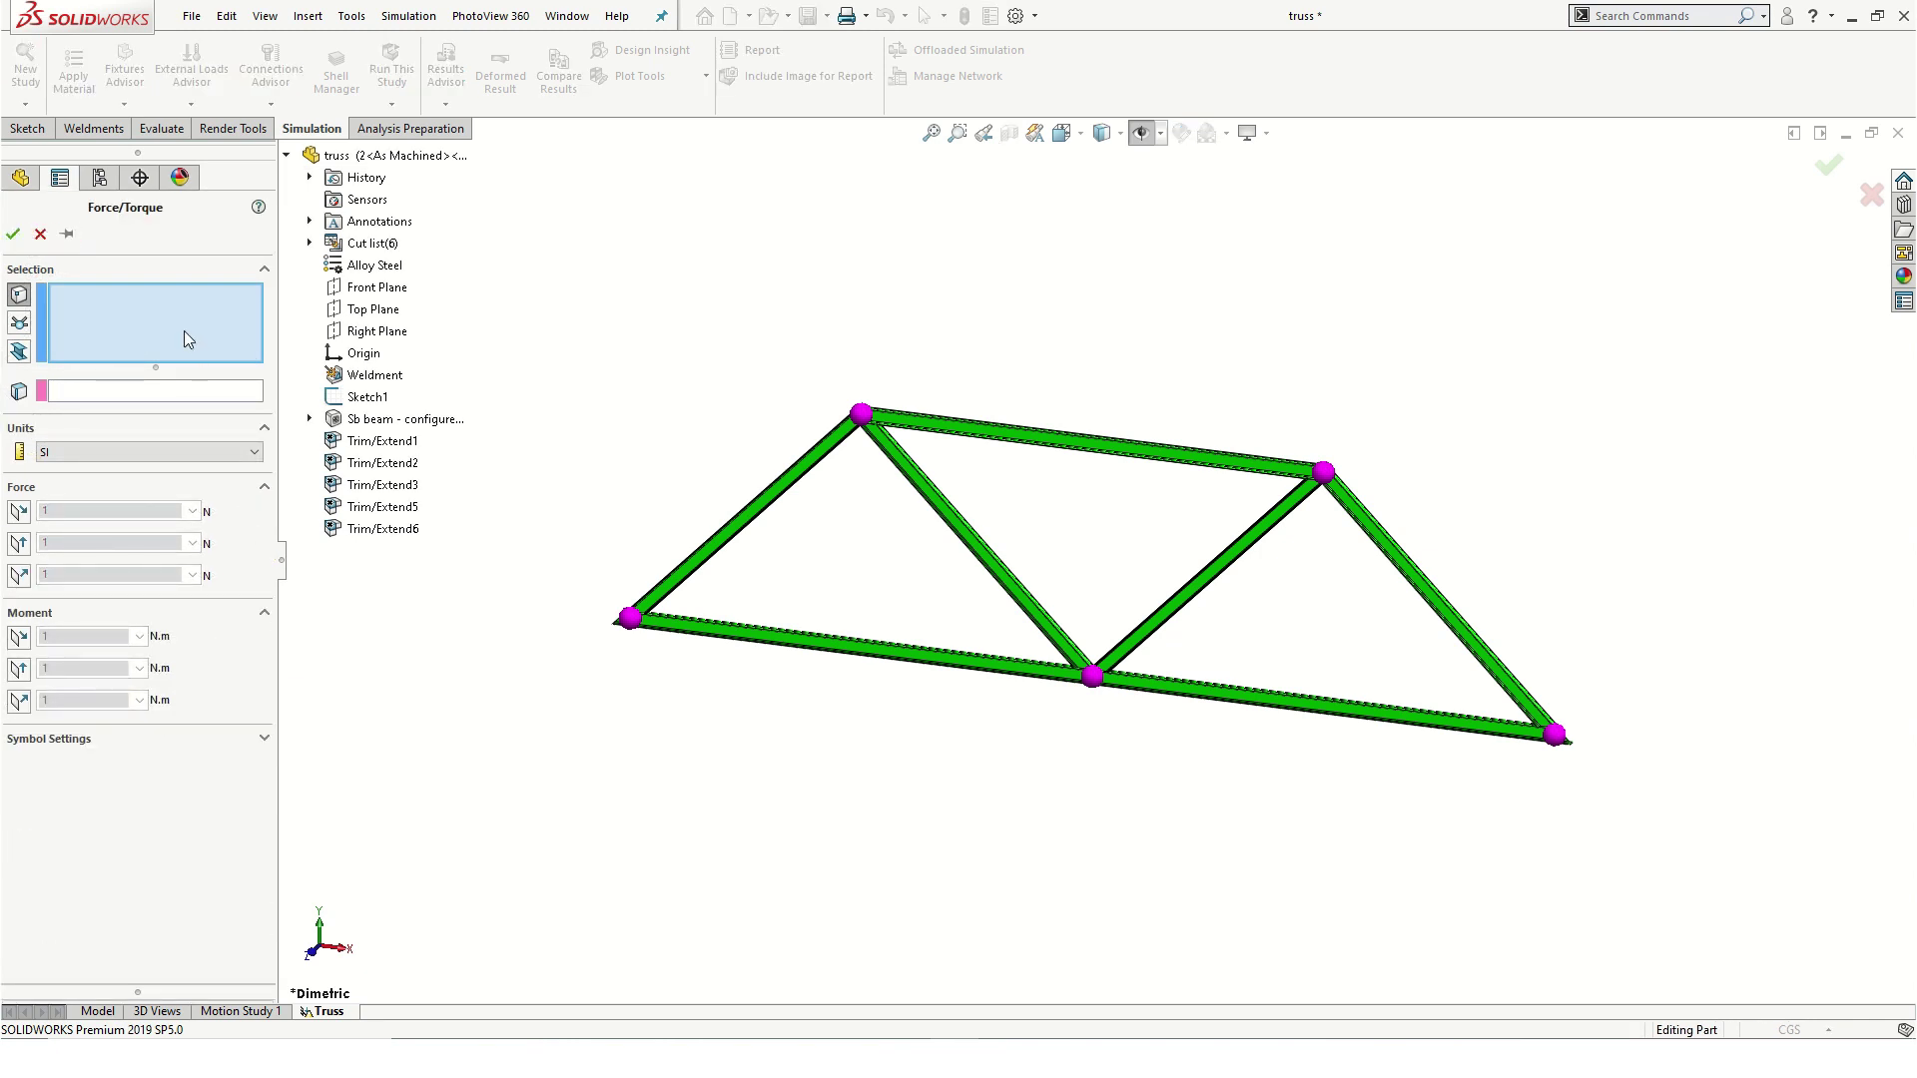
click(19, 323)
click(1092, 678)
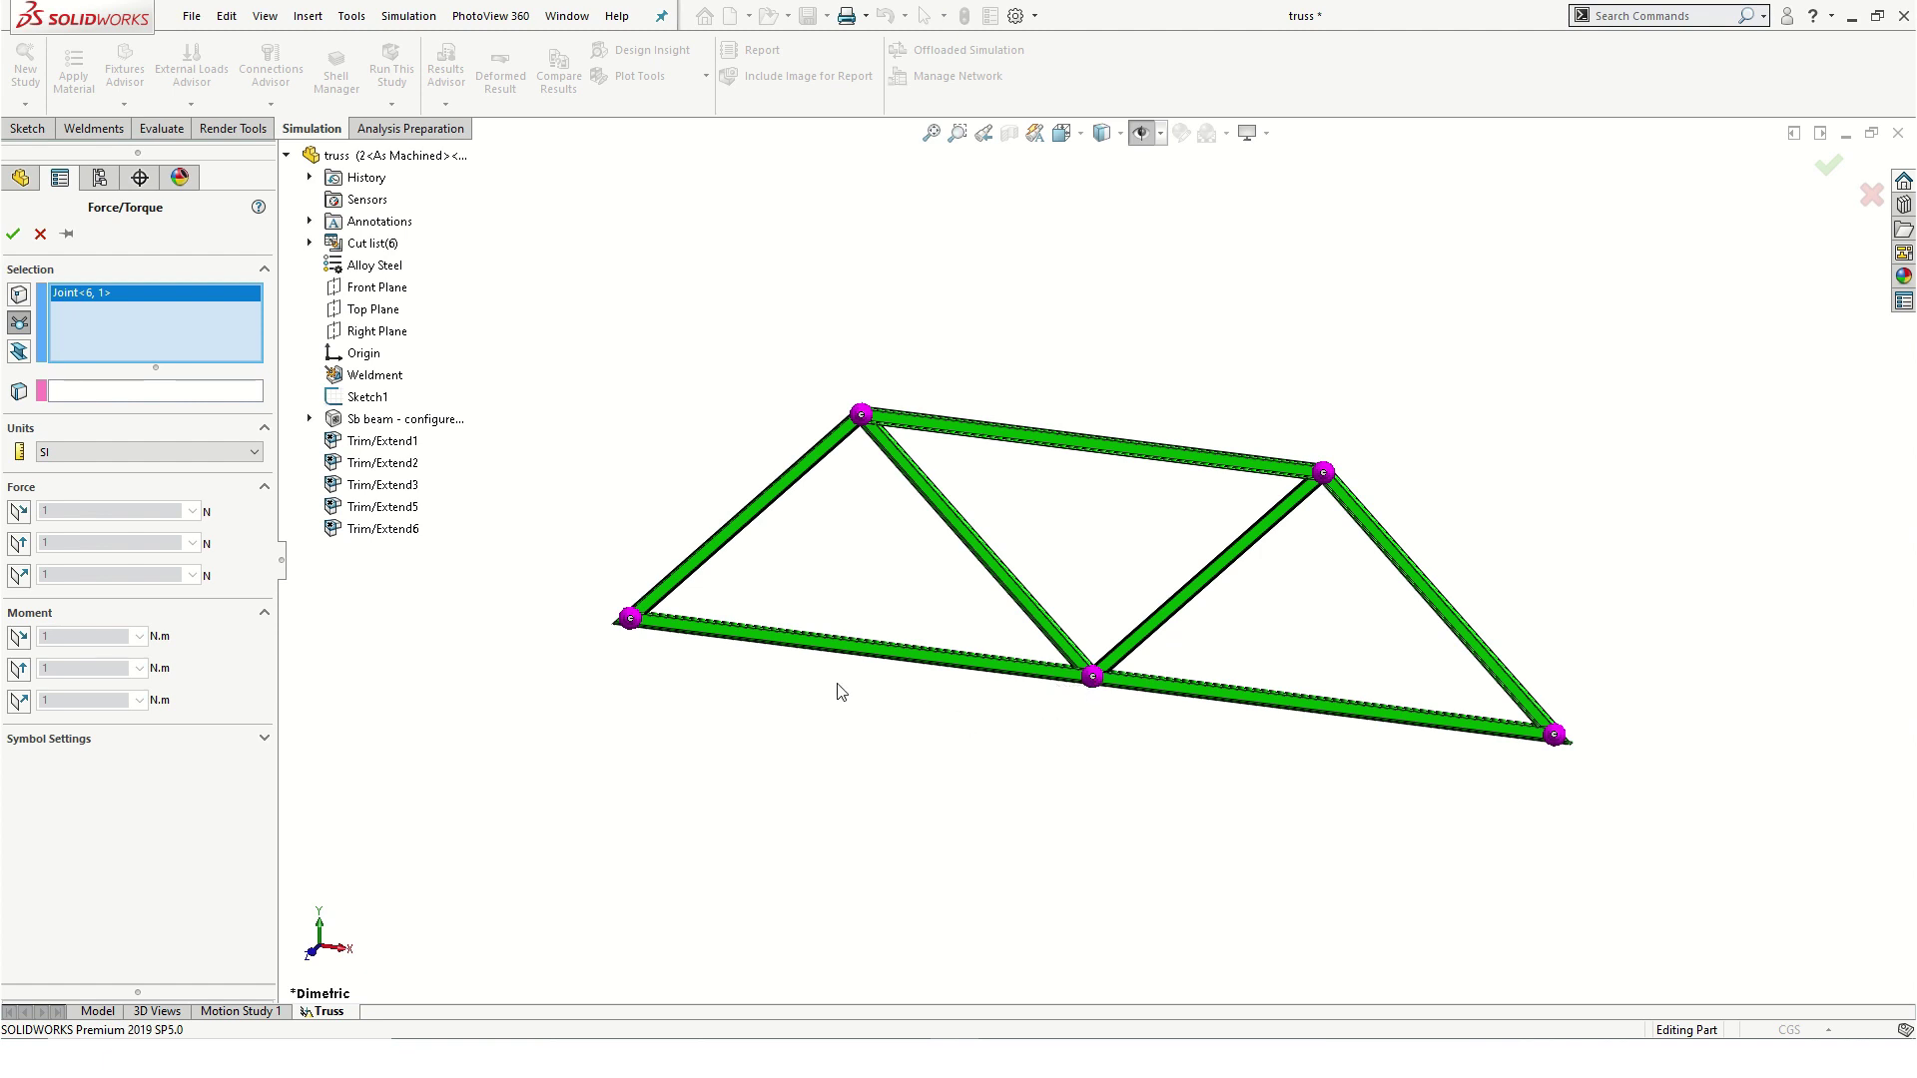
click(195, 392)
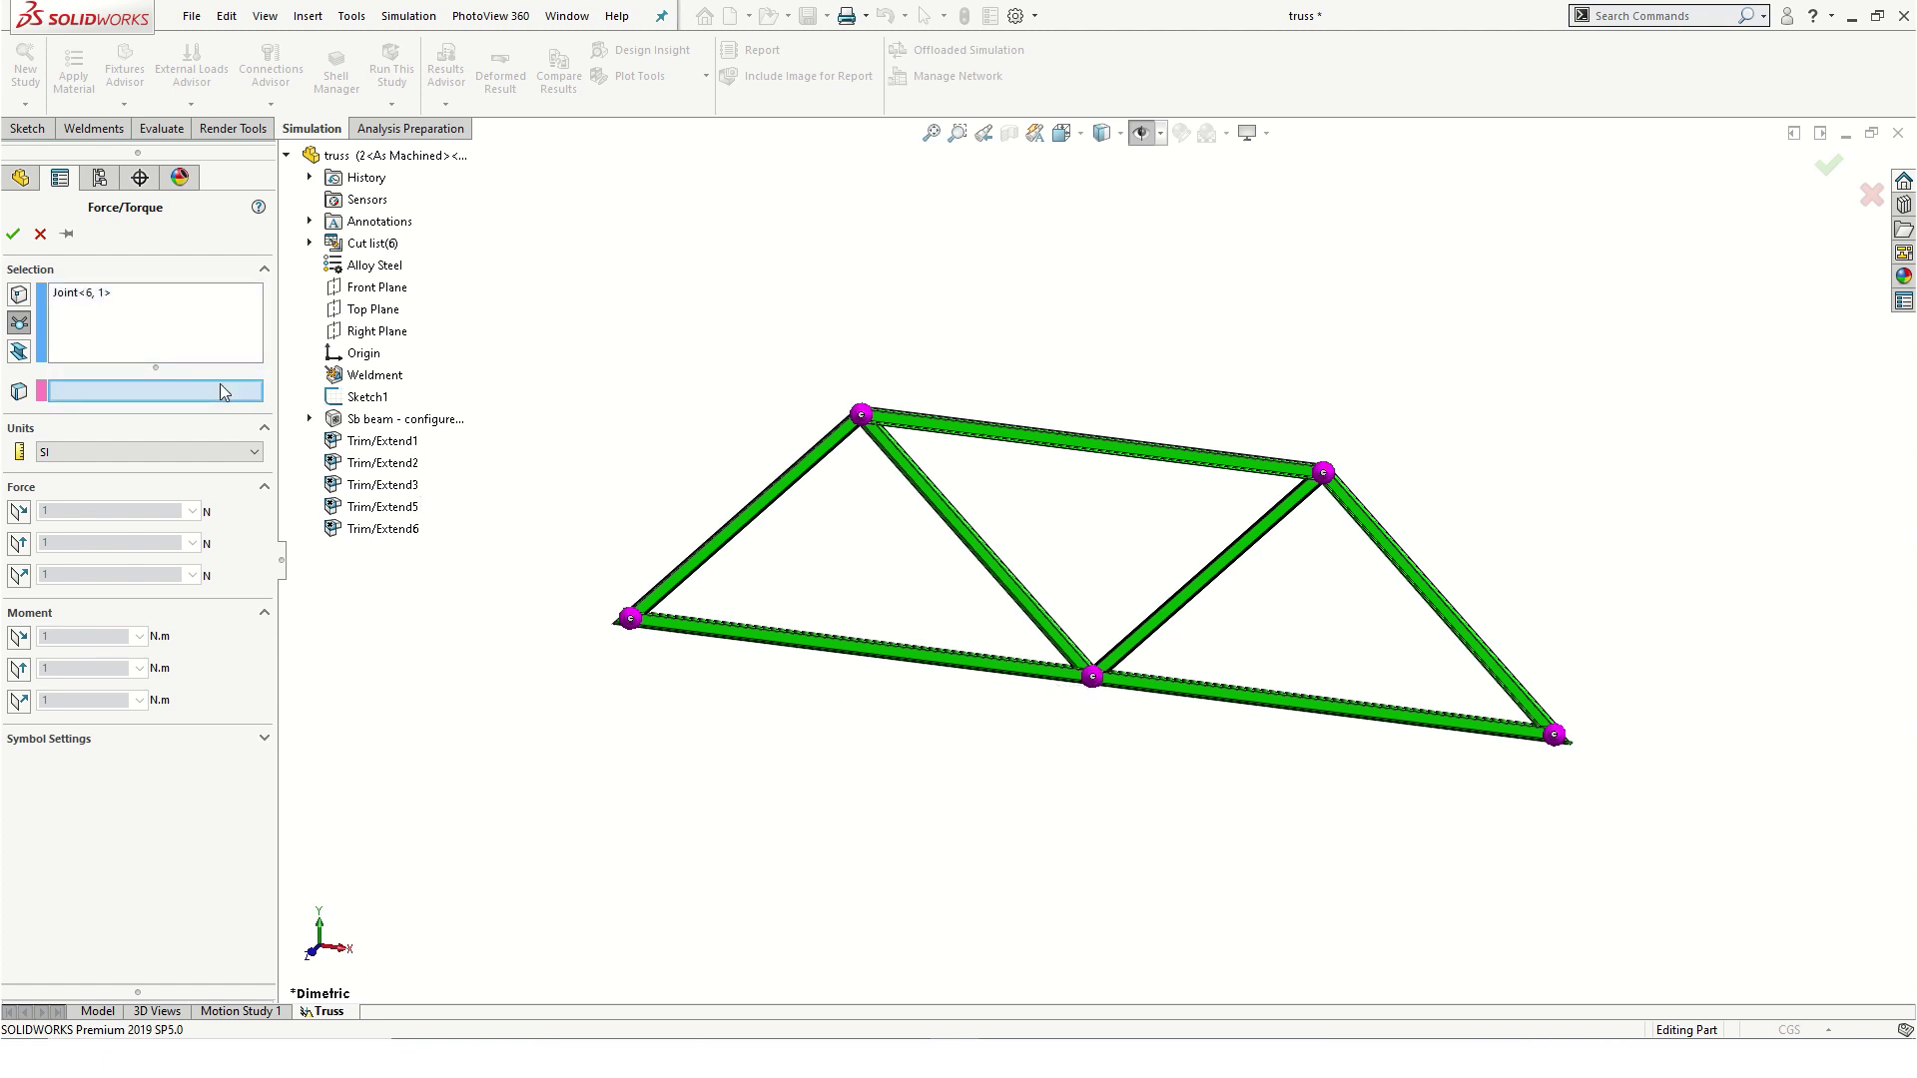
click(366, 312)
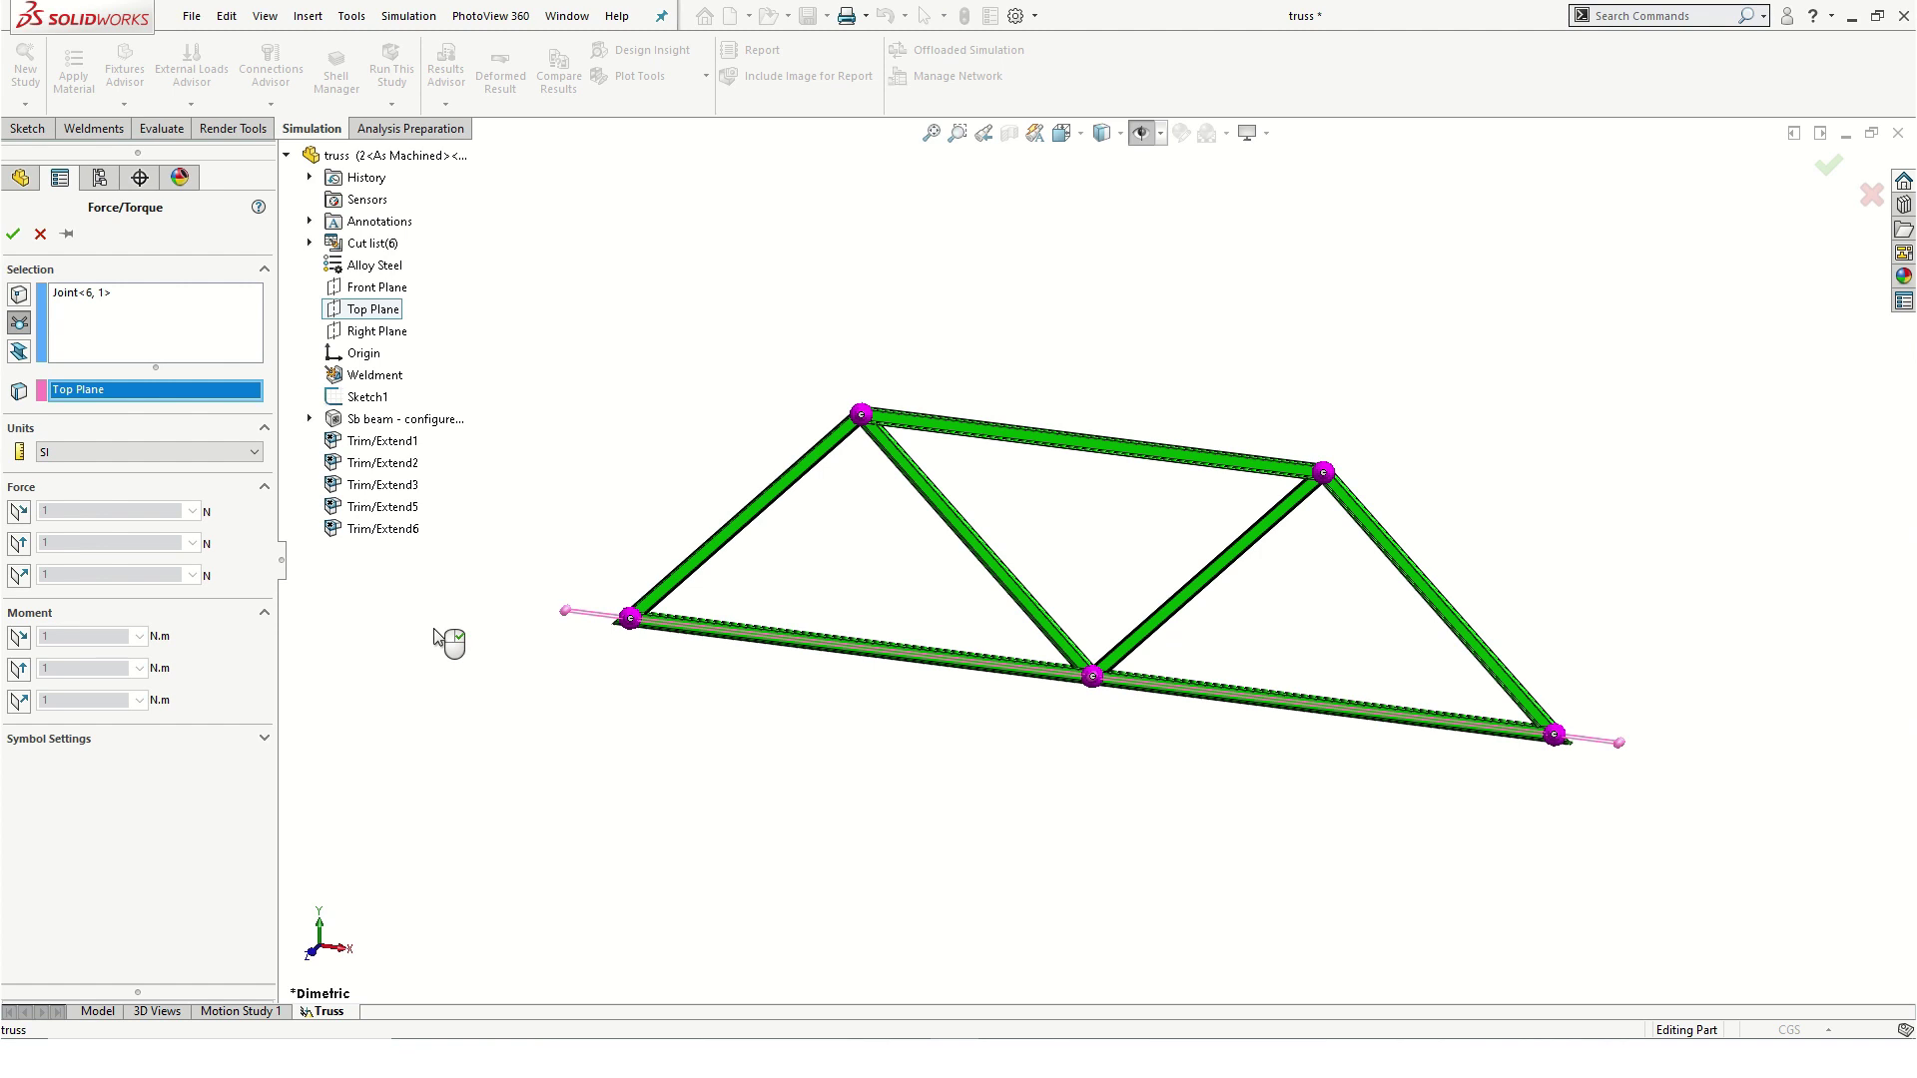
- Set the force normal to the Top Plane to 50000 N, reverse it to act downward, and apply it
click(20, 576)
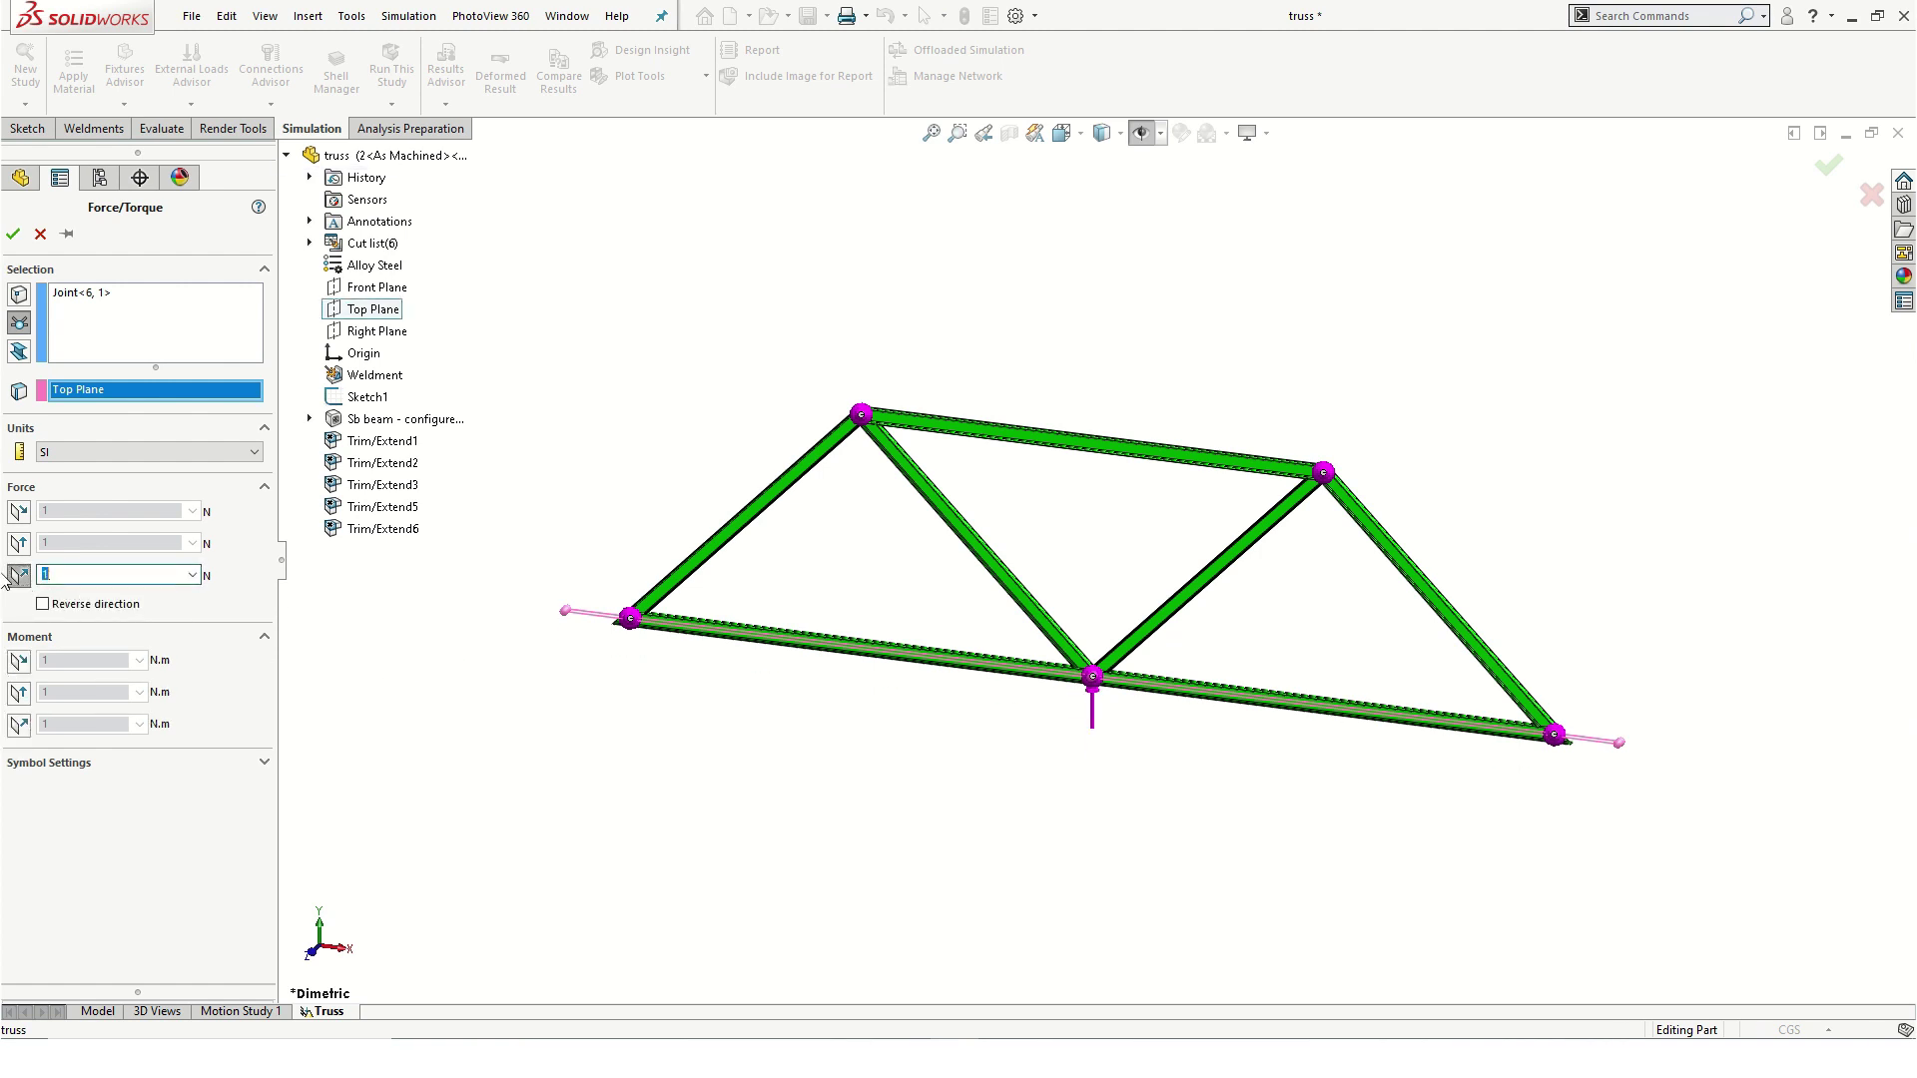
key(BackSpace)
key(f)
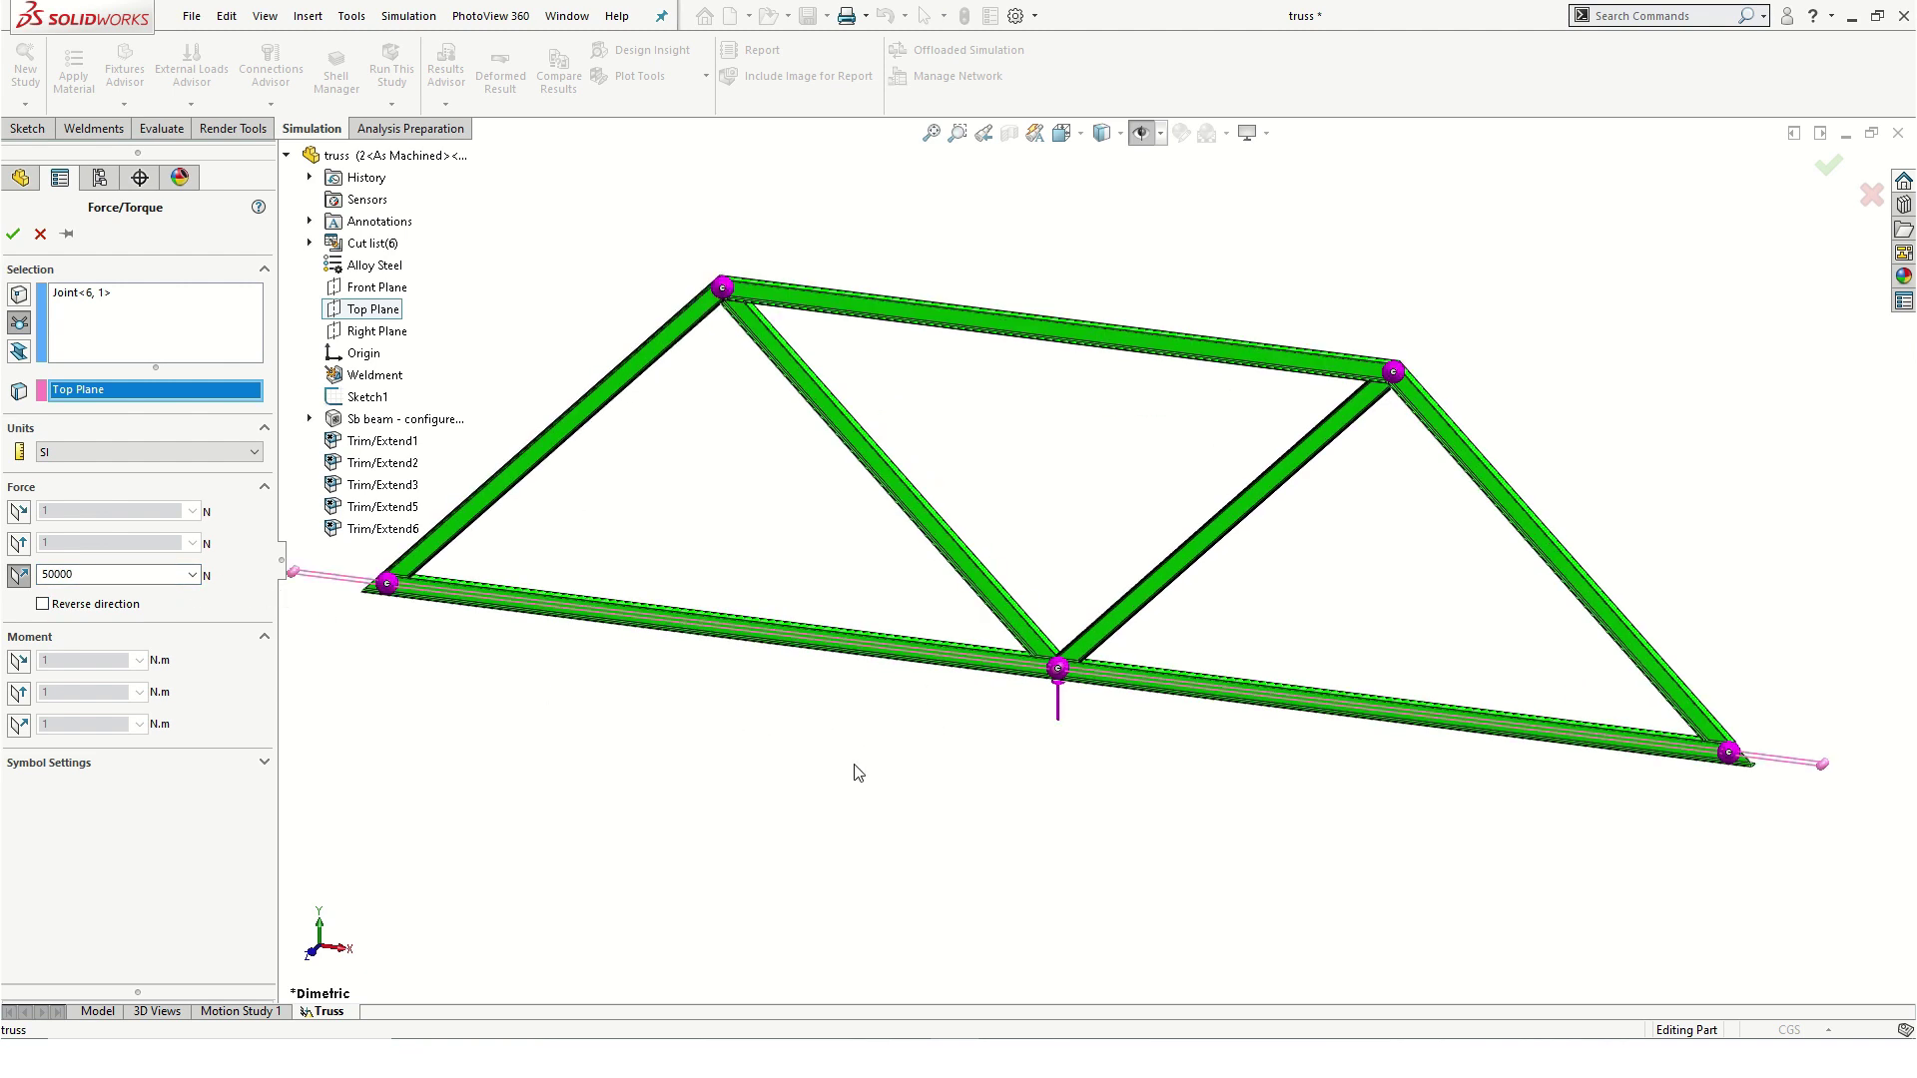
click(43, 605)
click(14, 234)
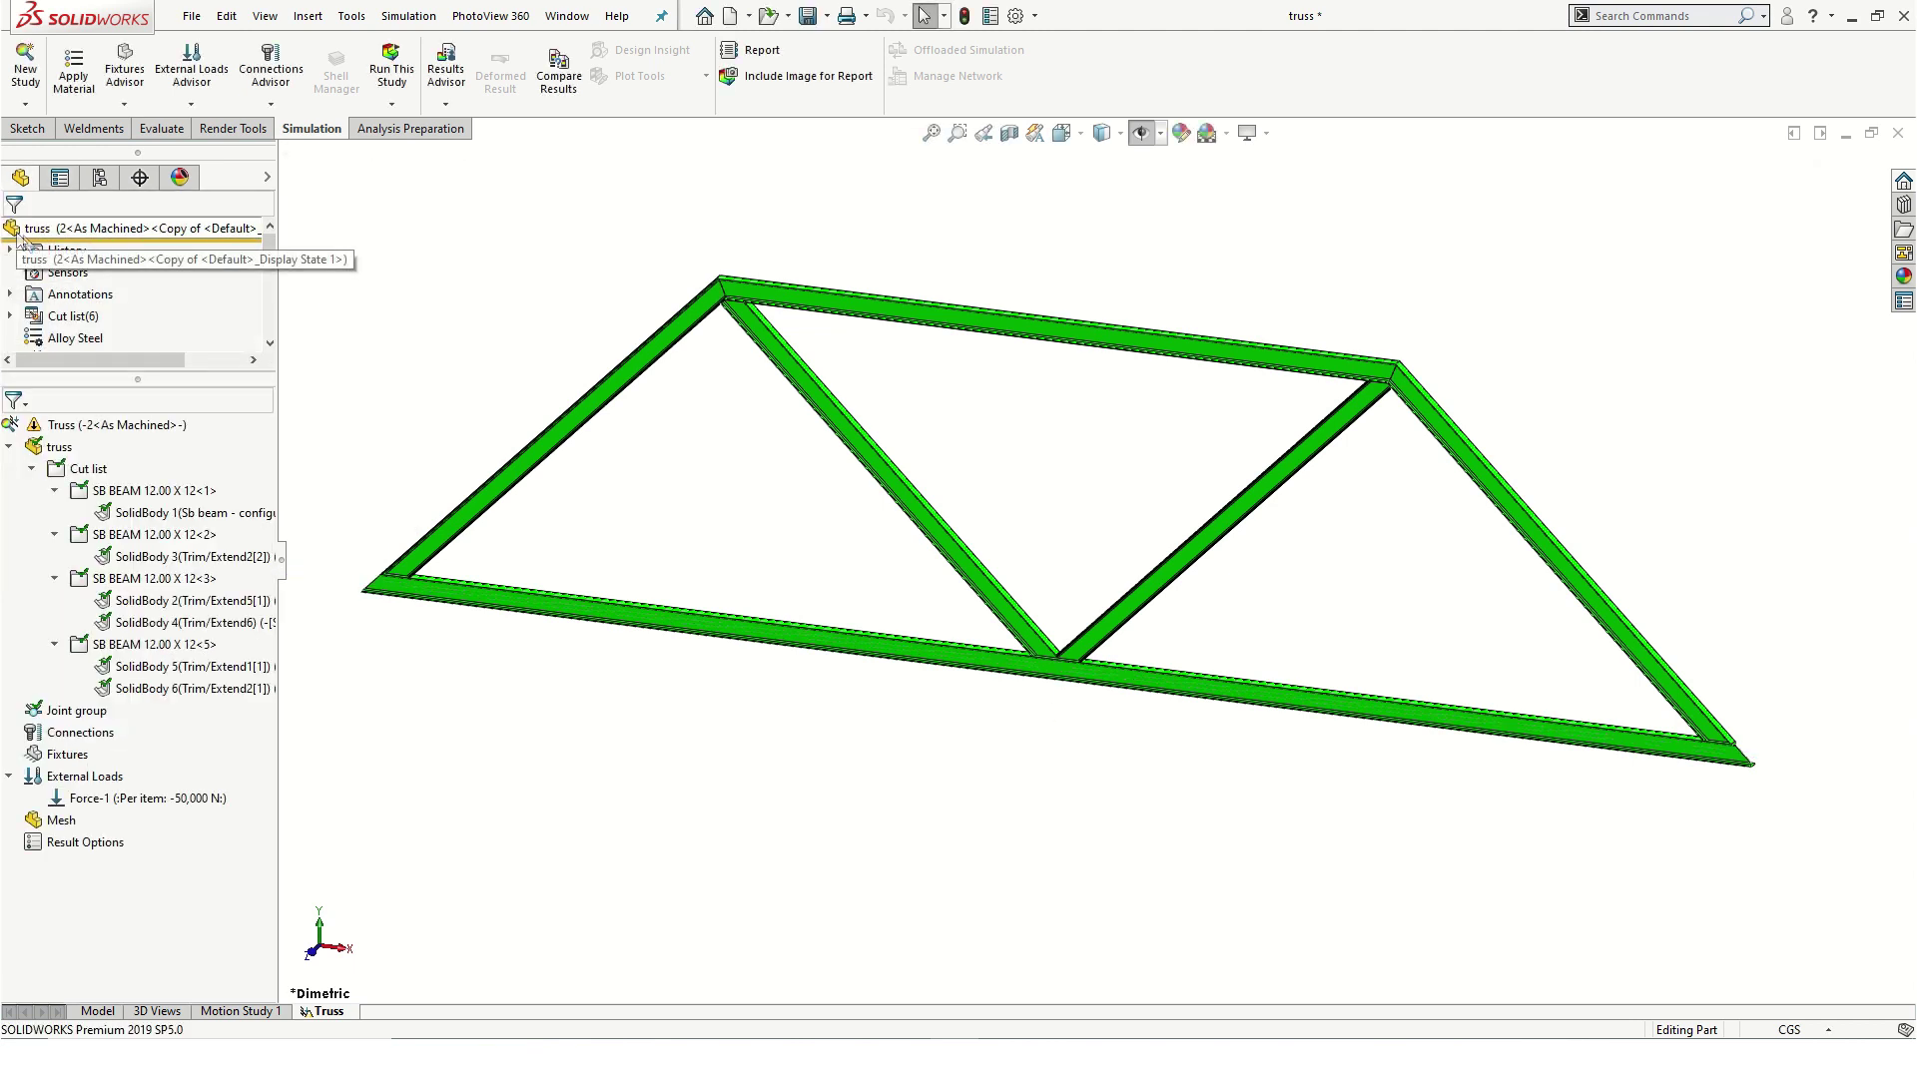
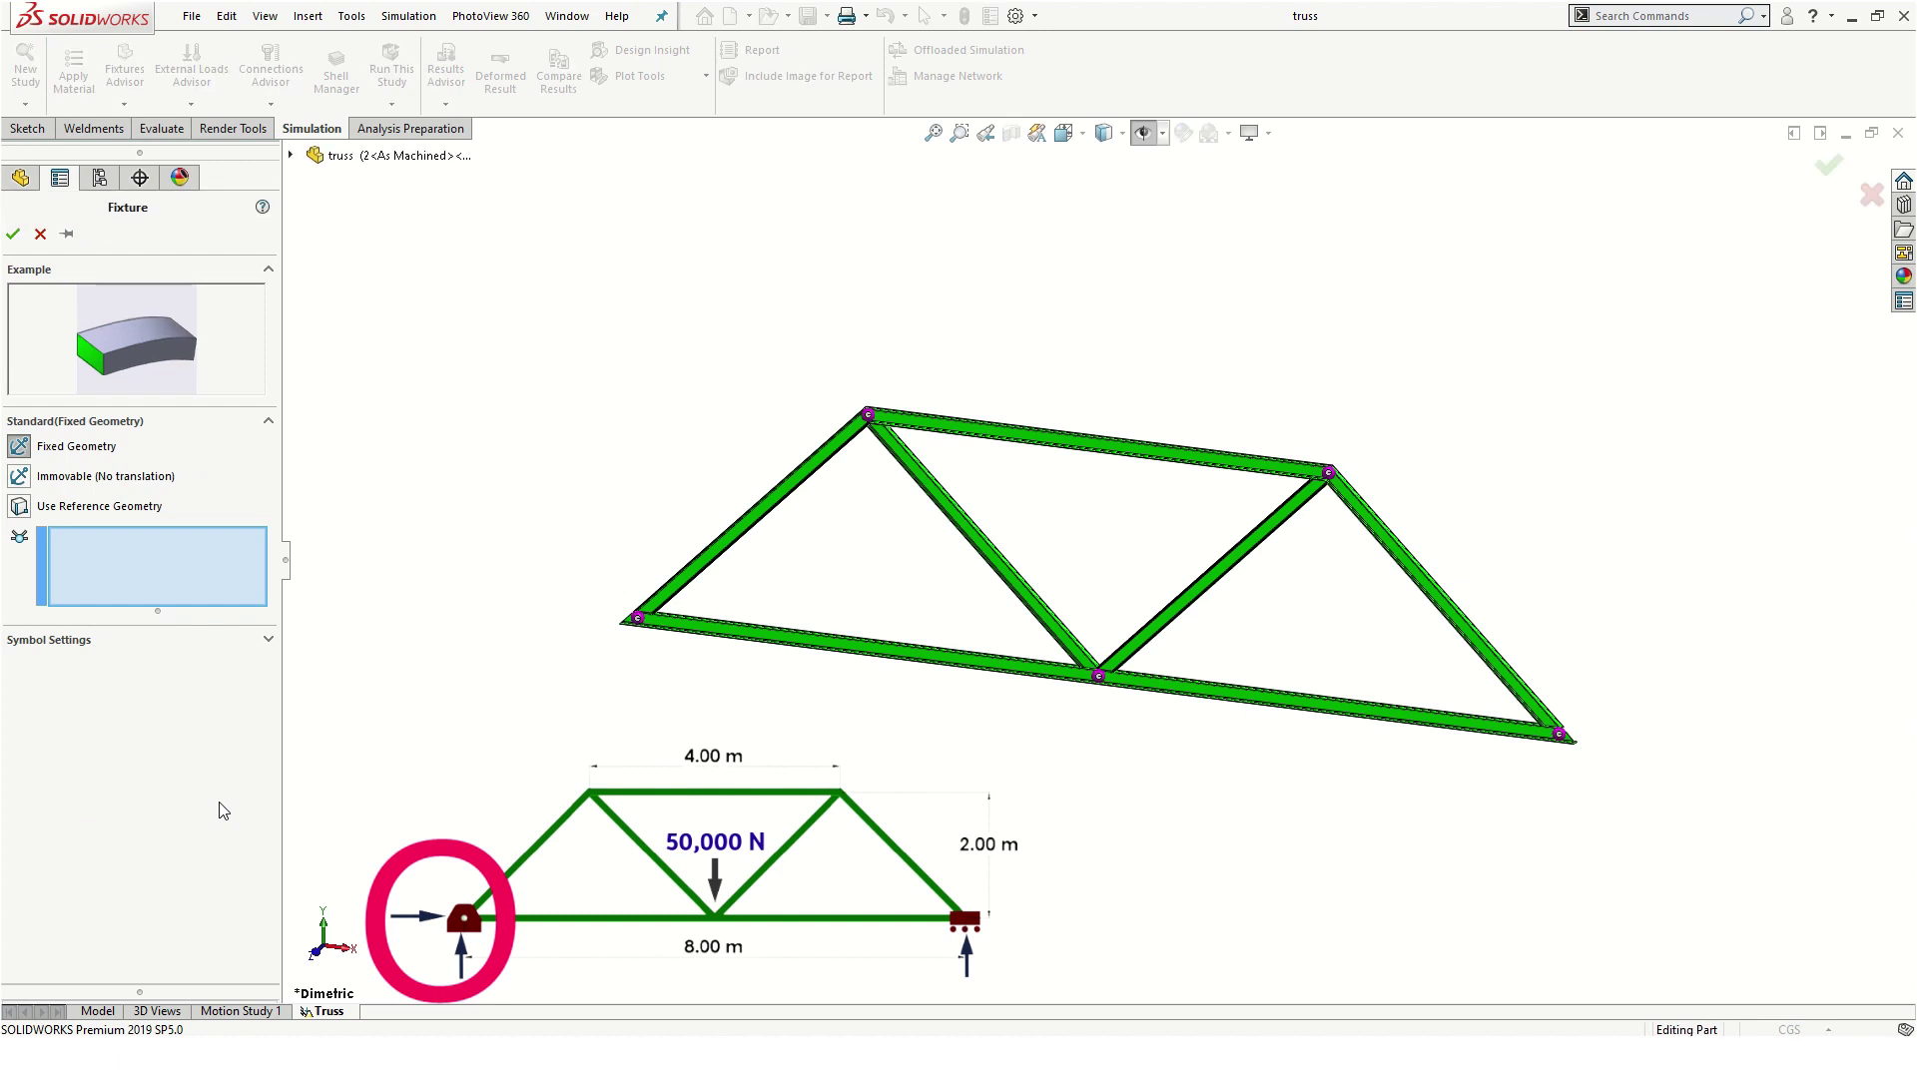
- Apply an Immovable (No translation) fixture to the joint at the left end of the bottom chord
click(20, 478)
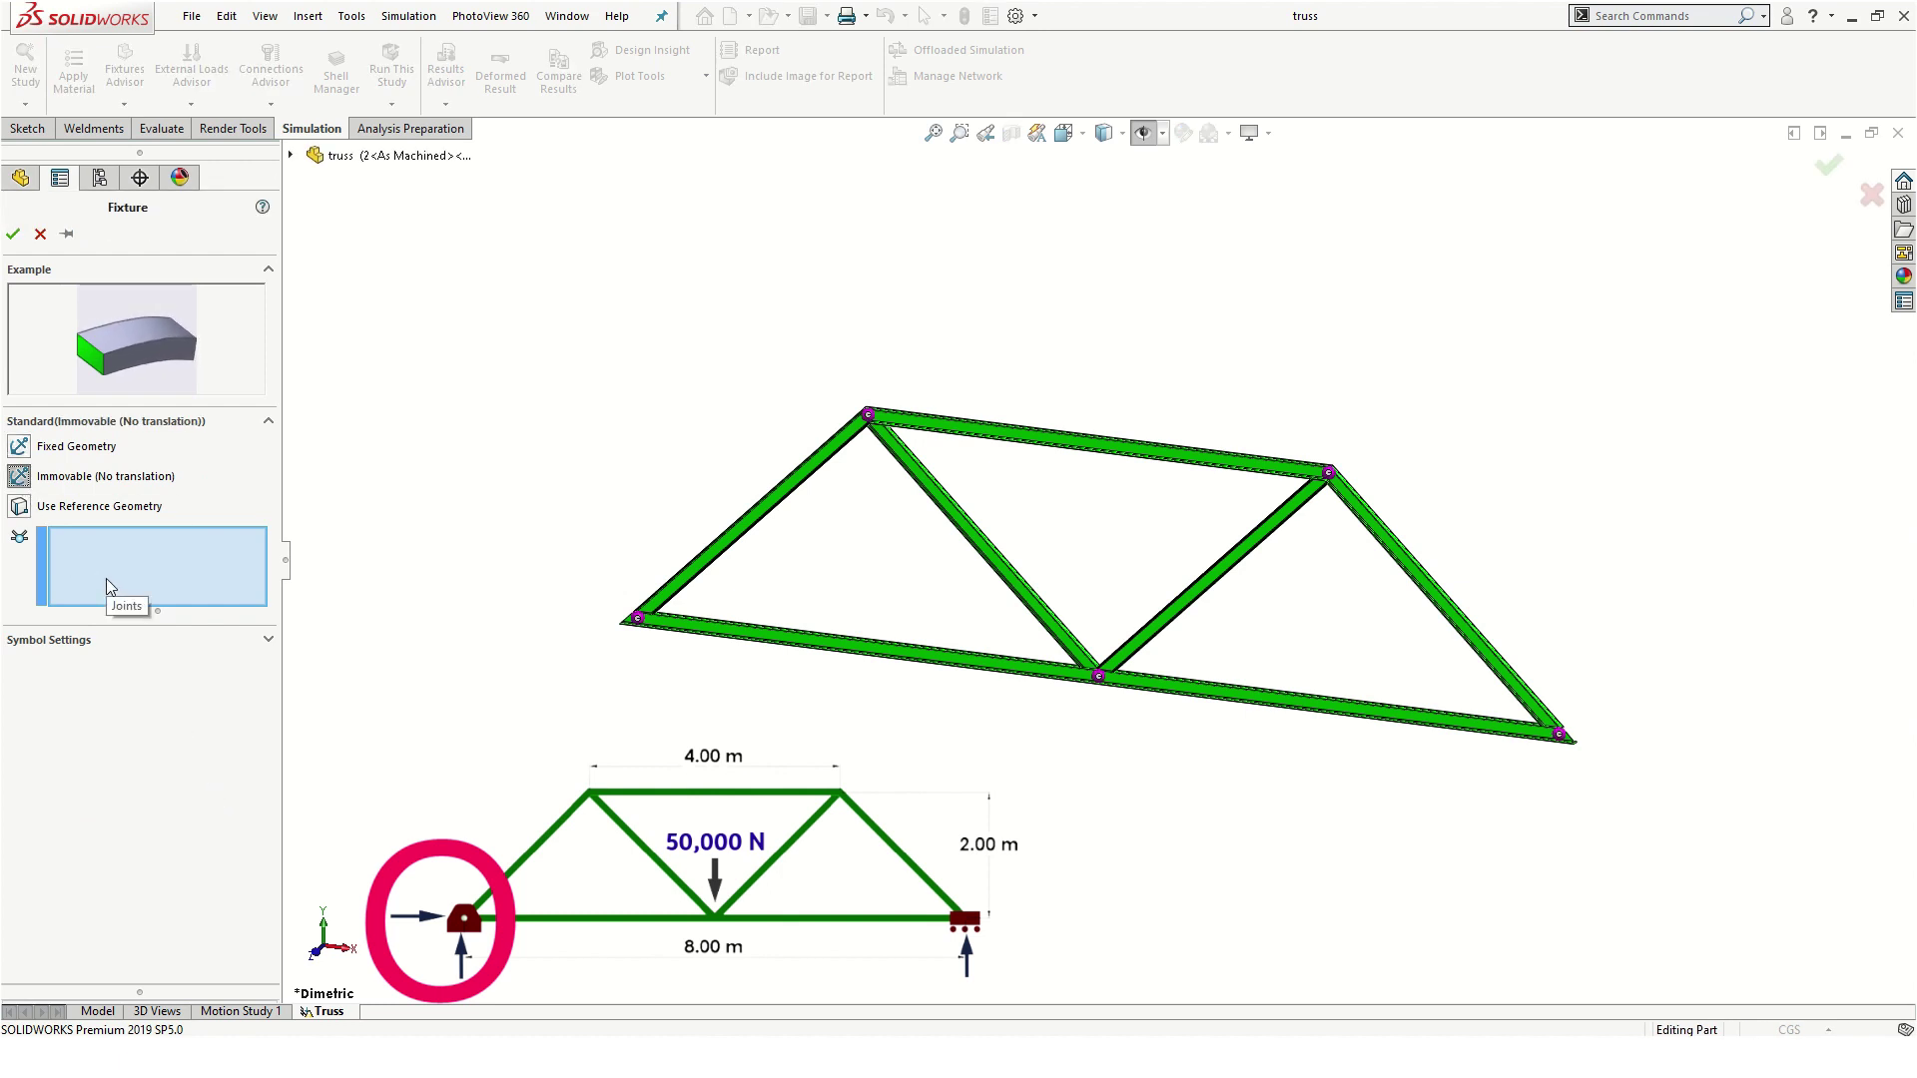
click(638, 620)
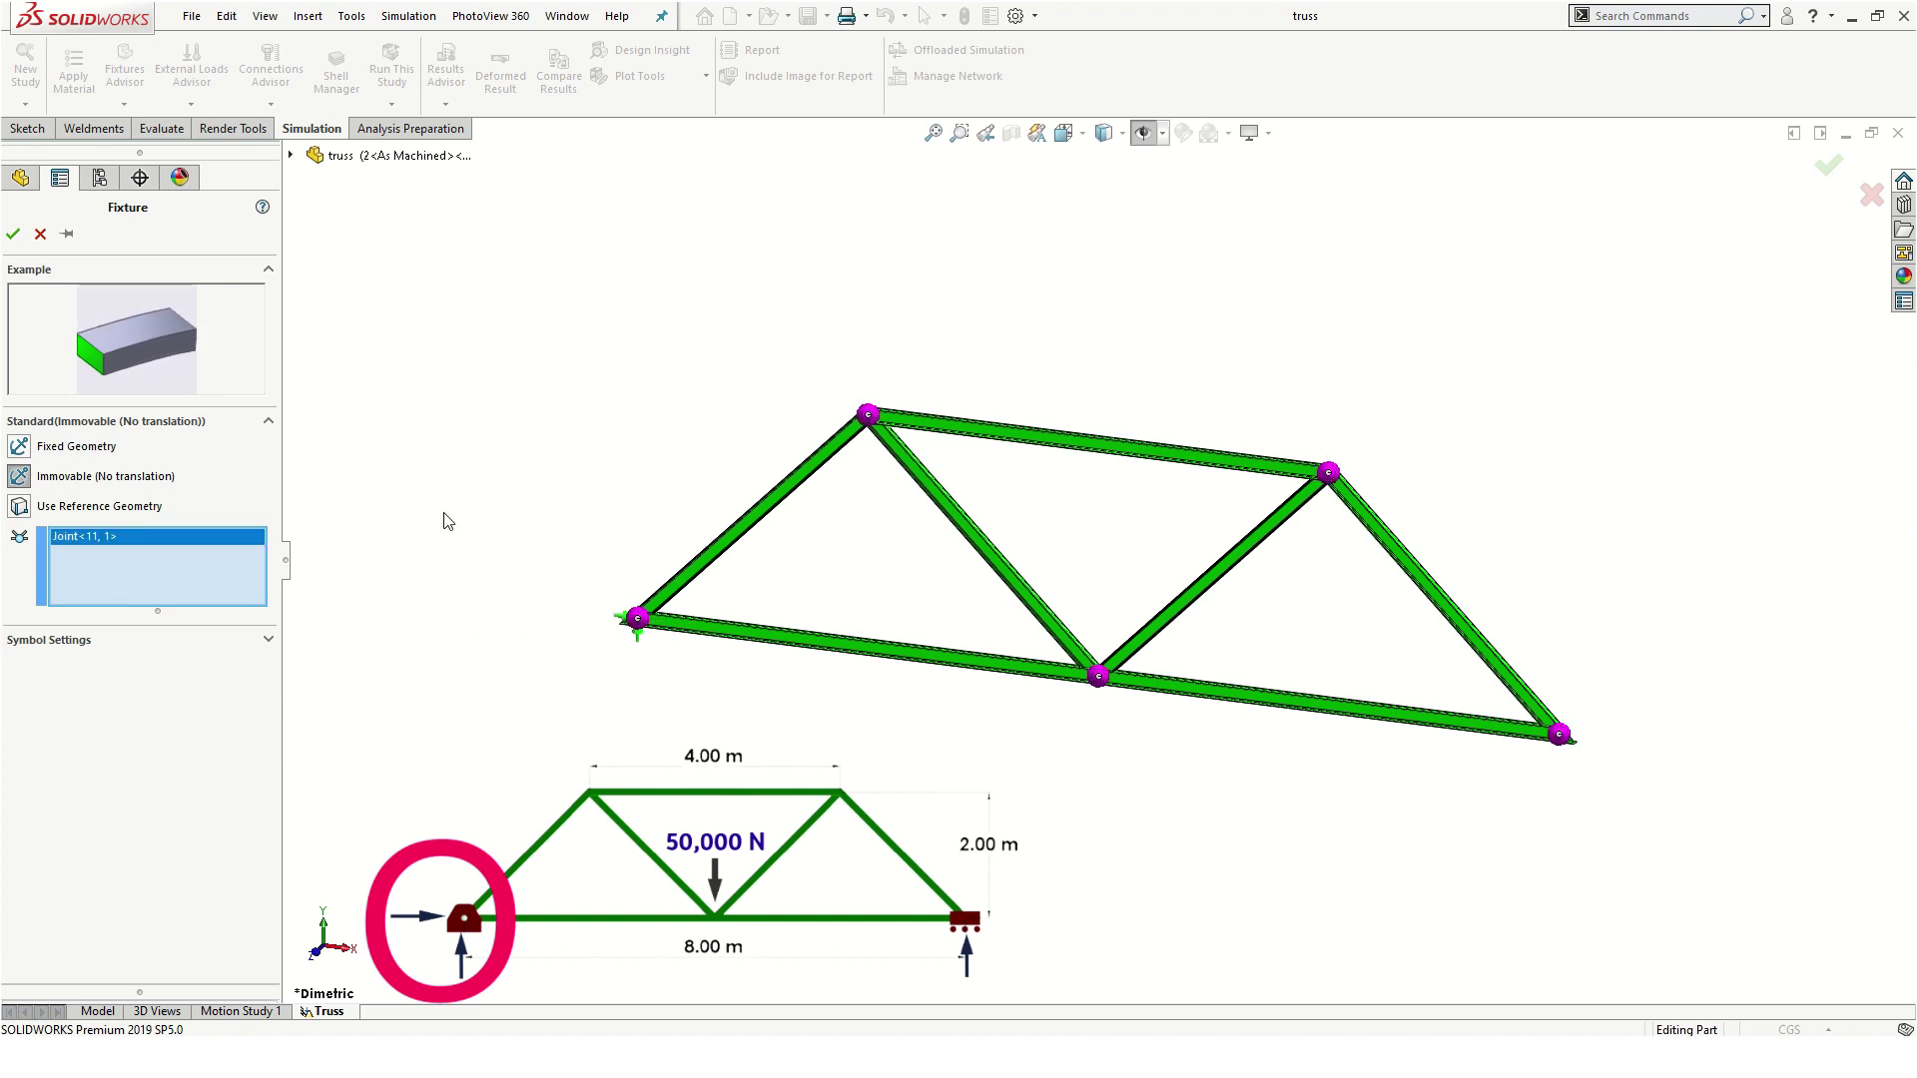
click(13, 234)
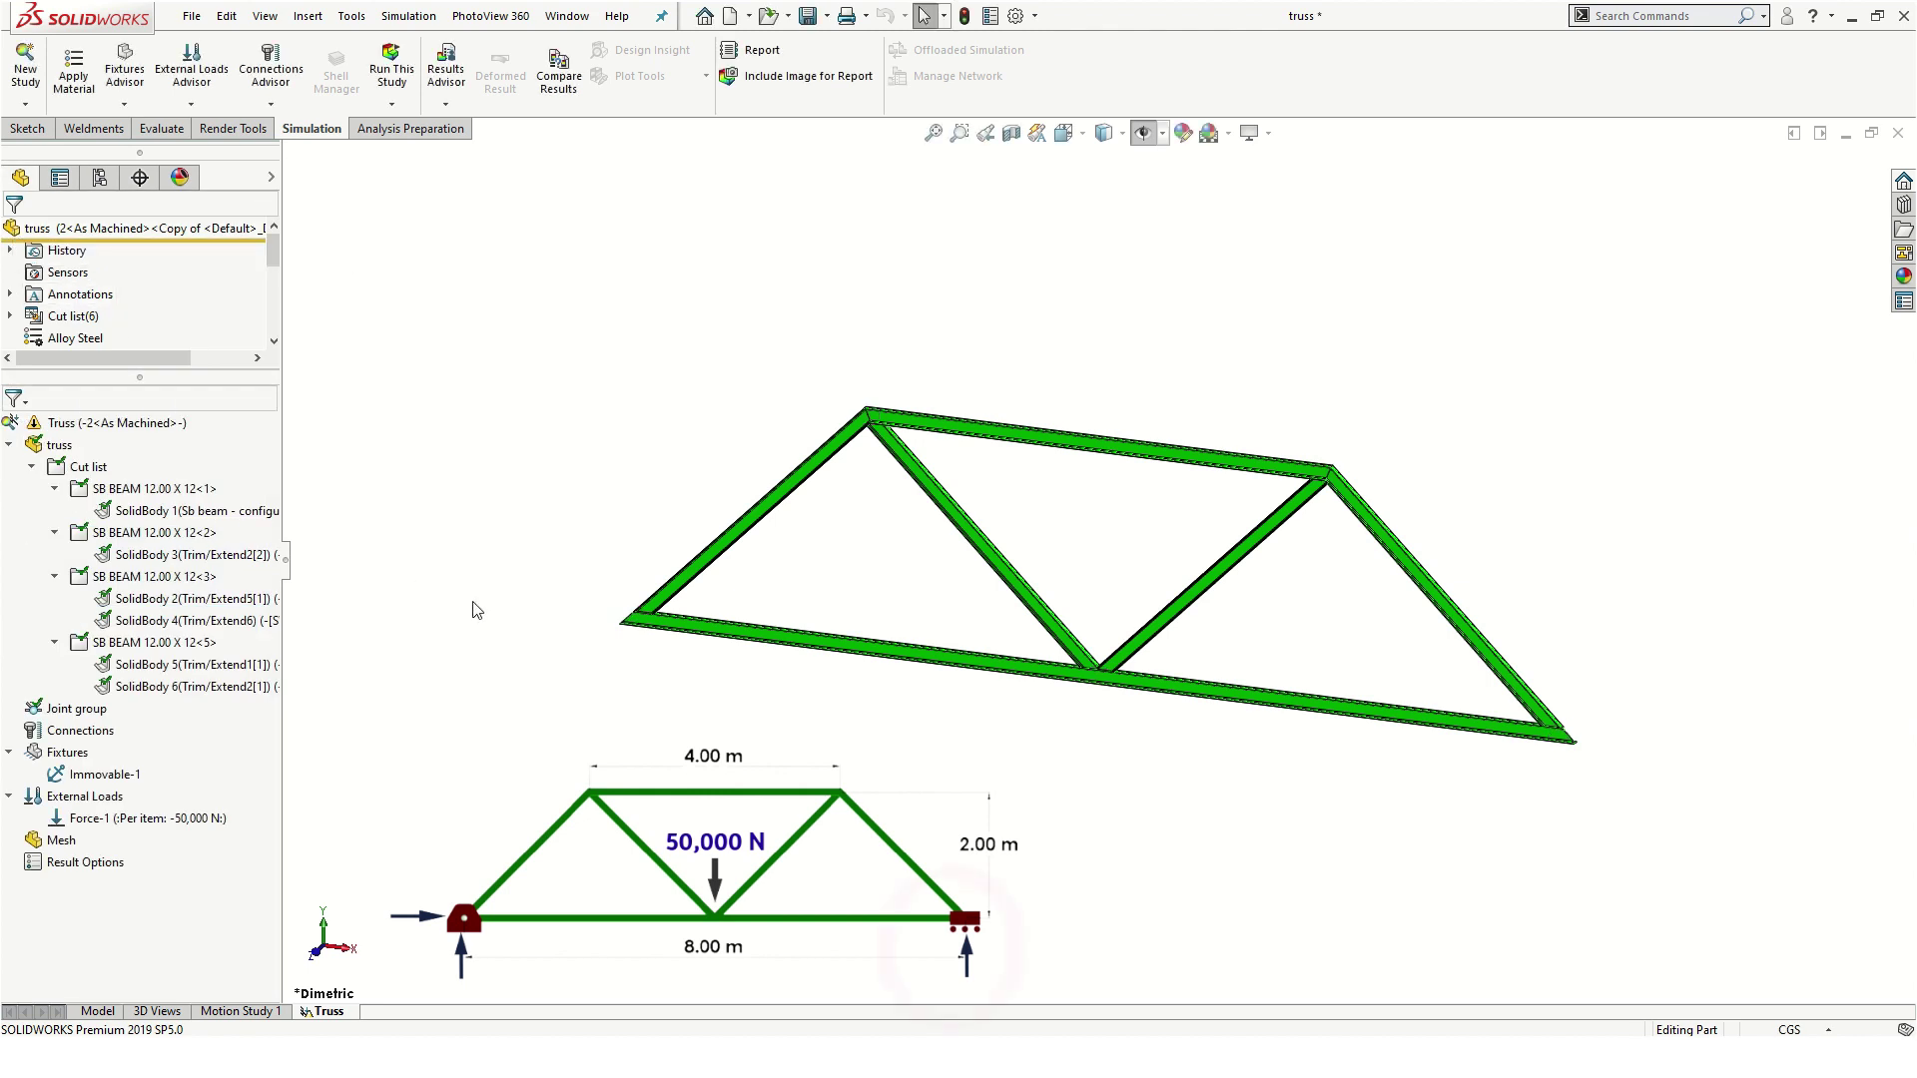
- Start a Use Reference Geometry fixture on the joint at the right end of the bottom chord, referenced to the Front Plane
right_click(78, 755)
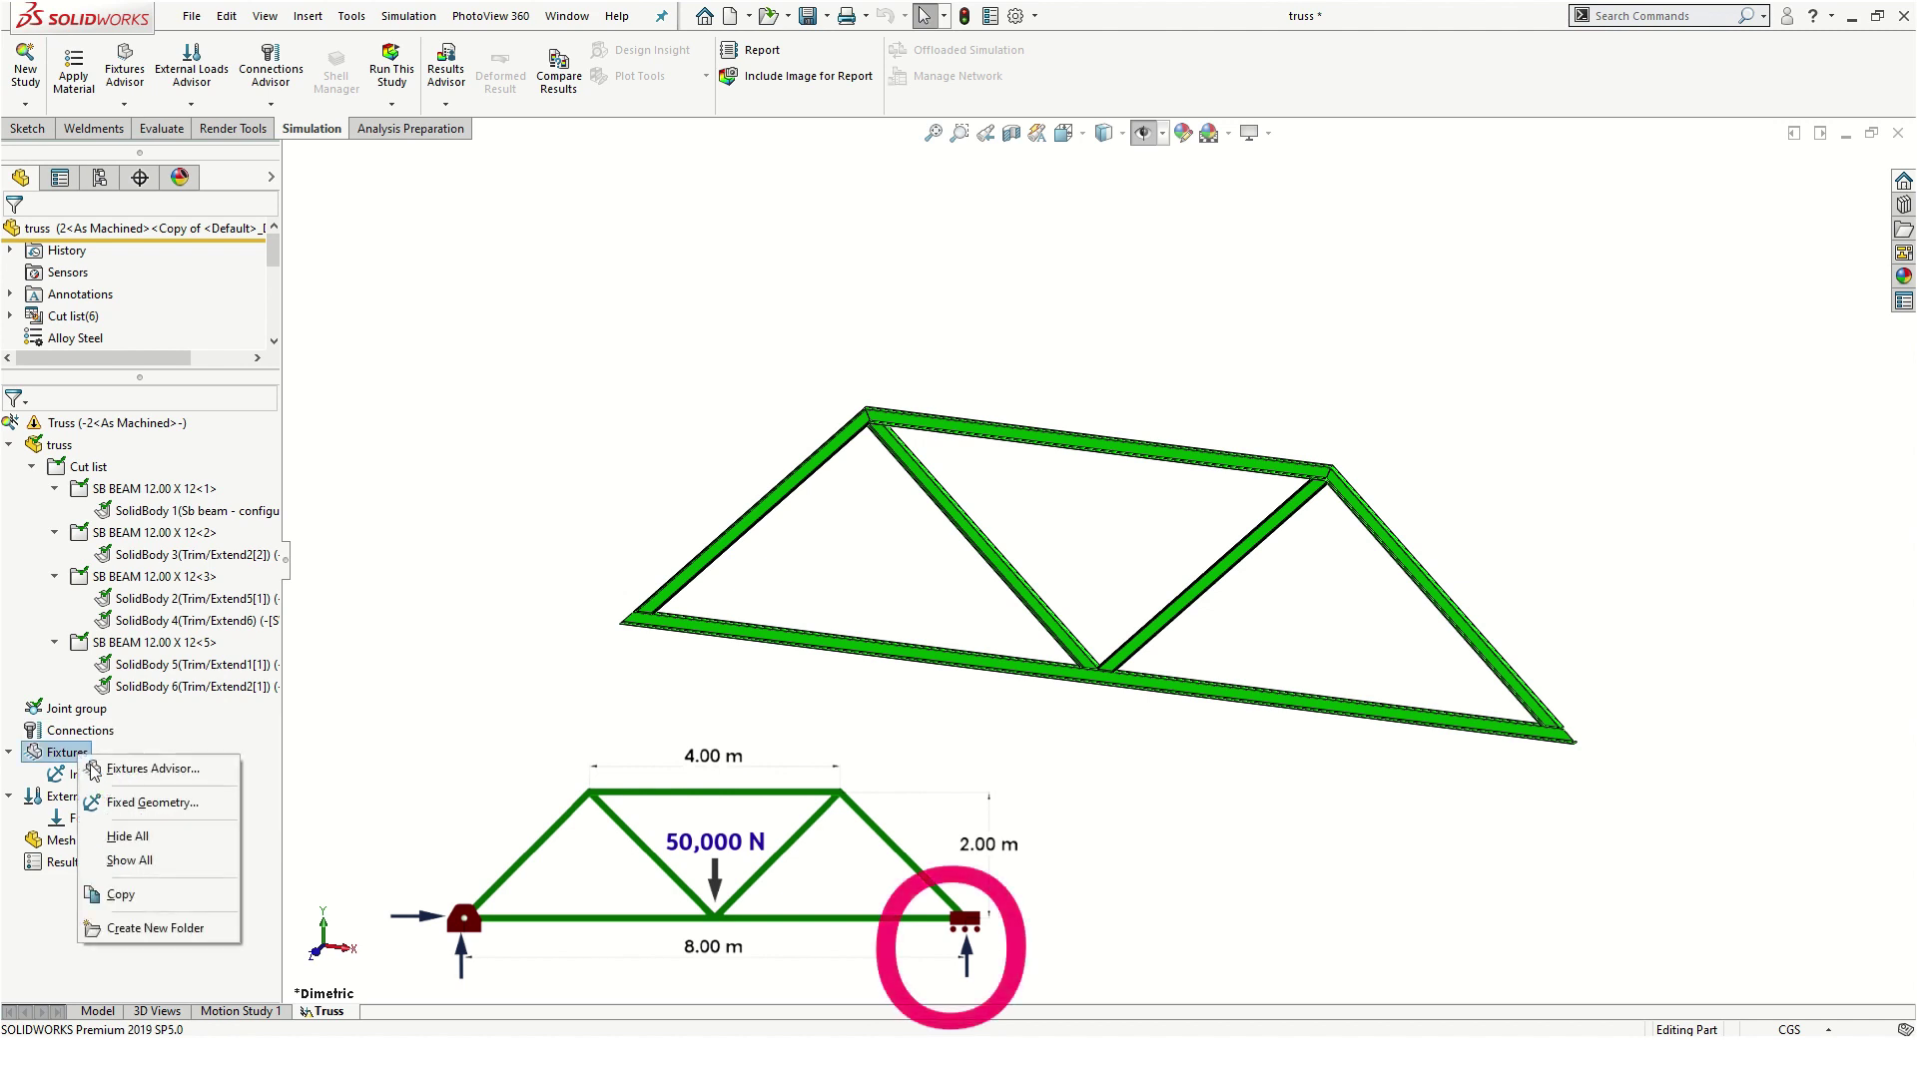
click(200, 803)
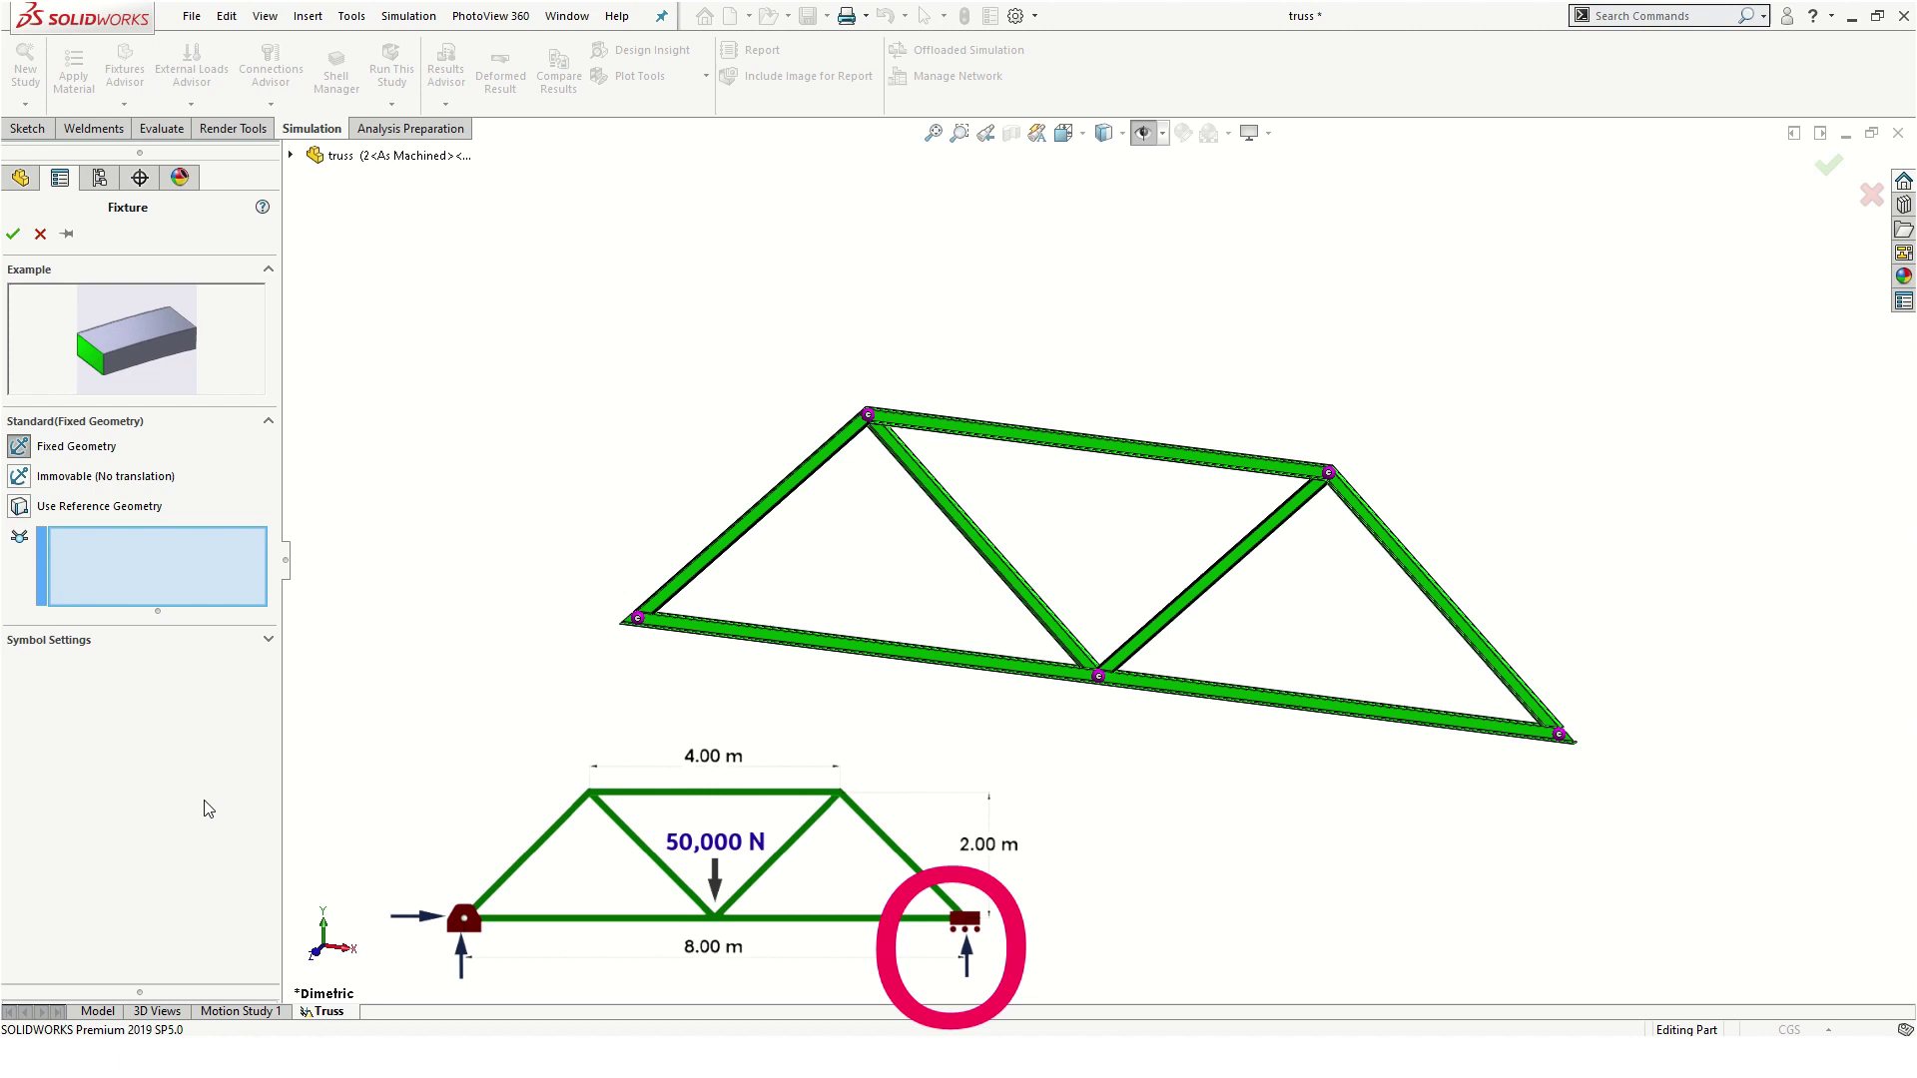
click(19, 506)
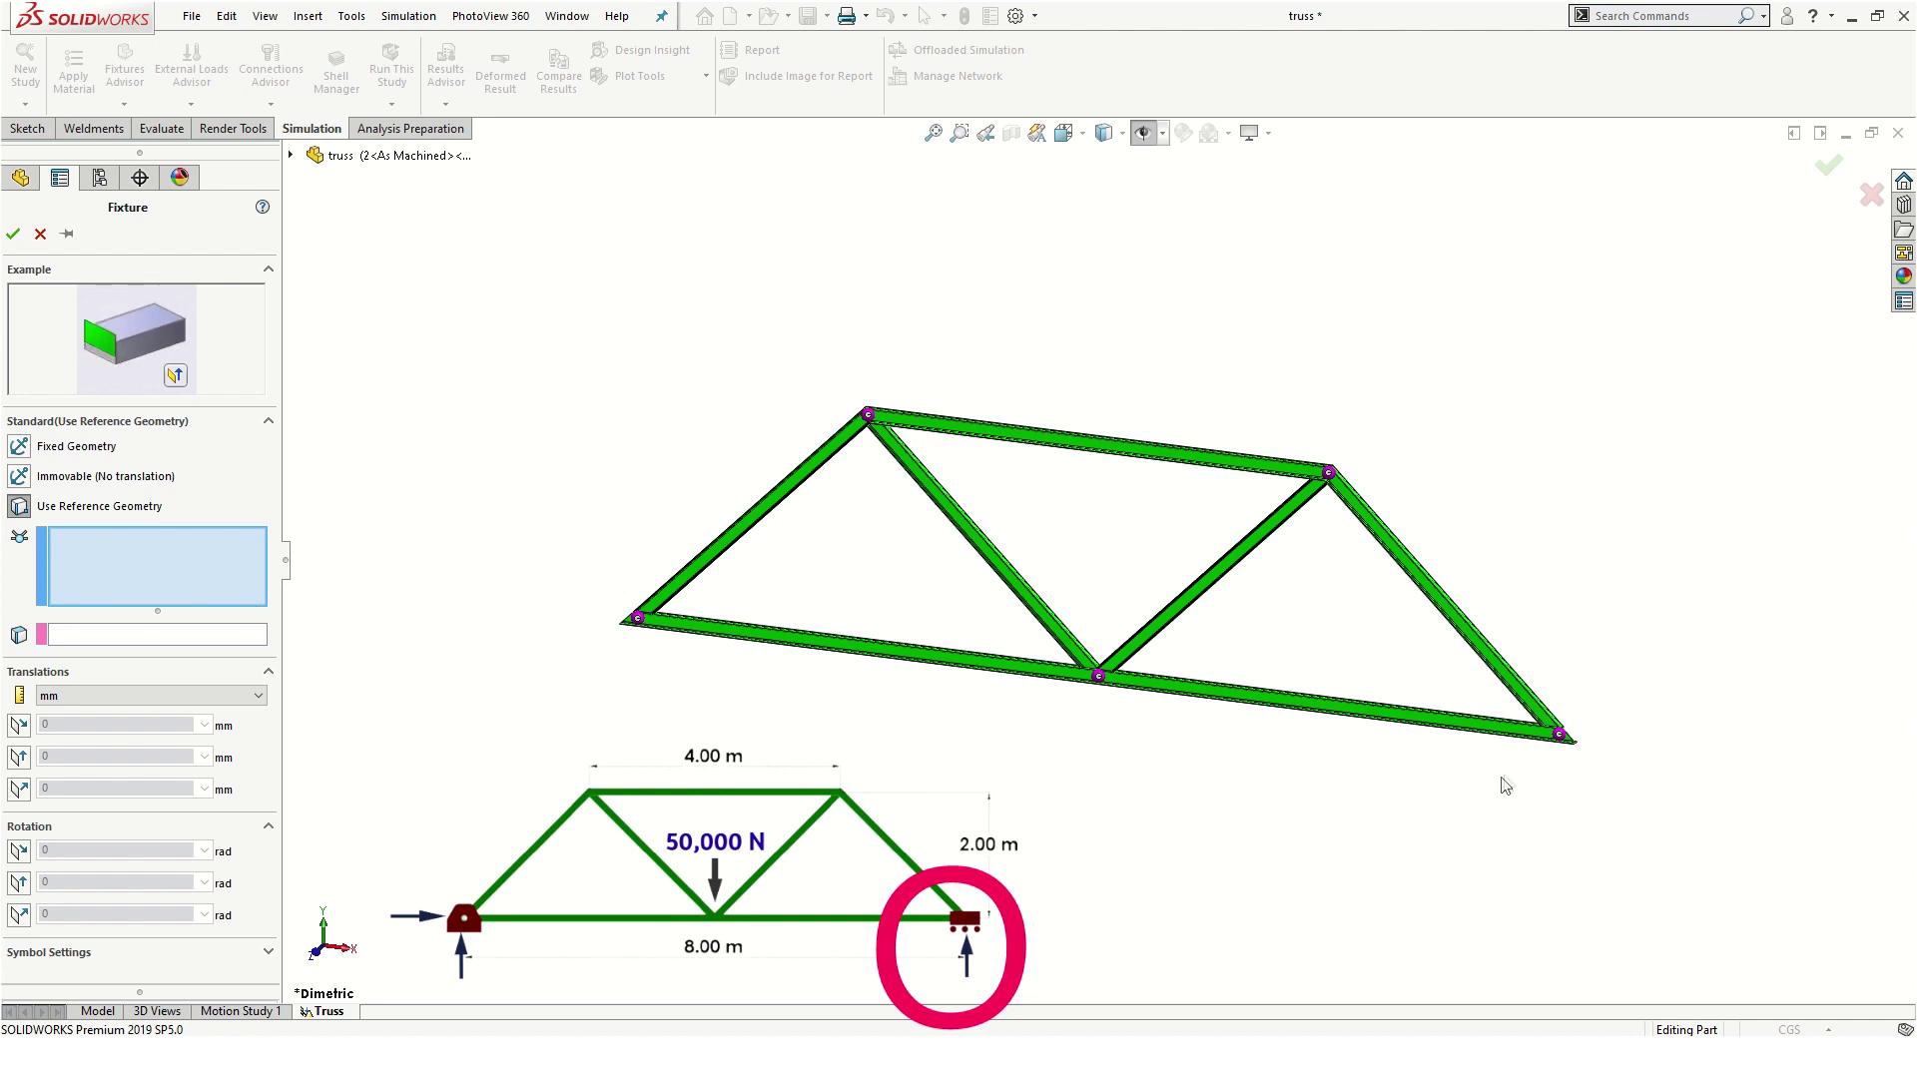
click(1560, 736)
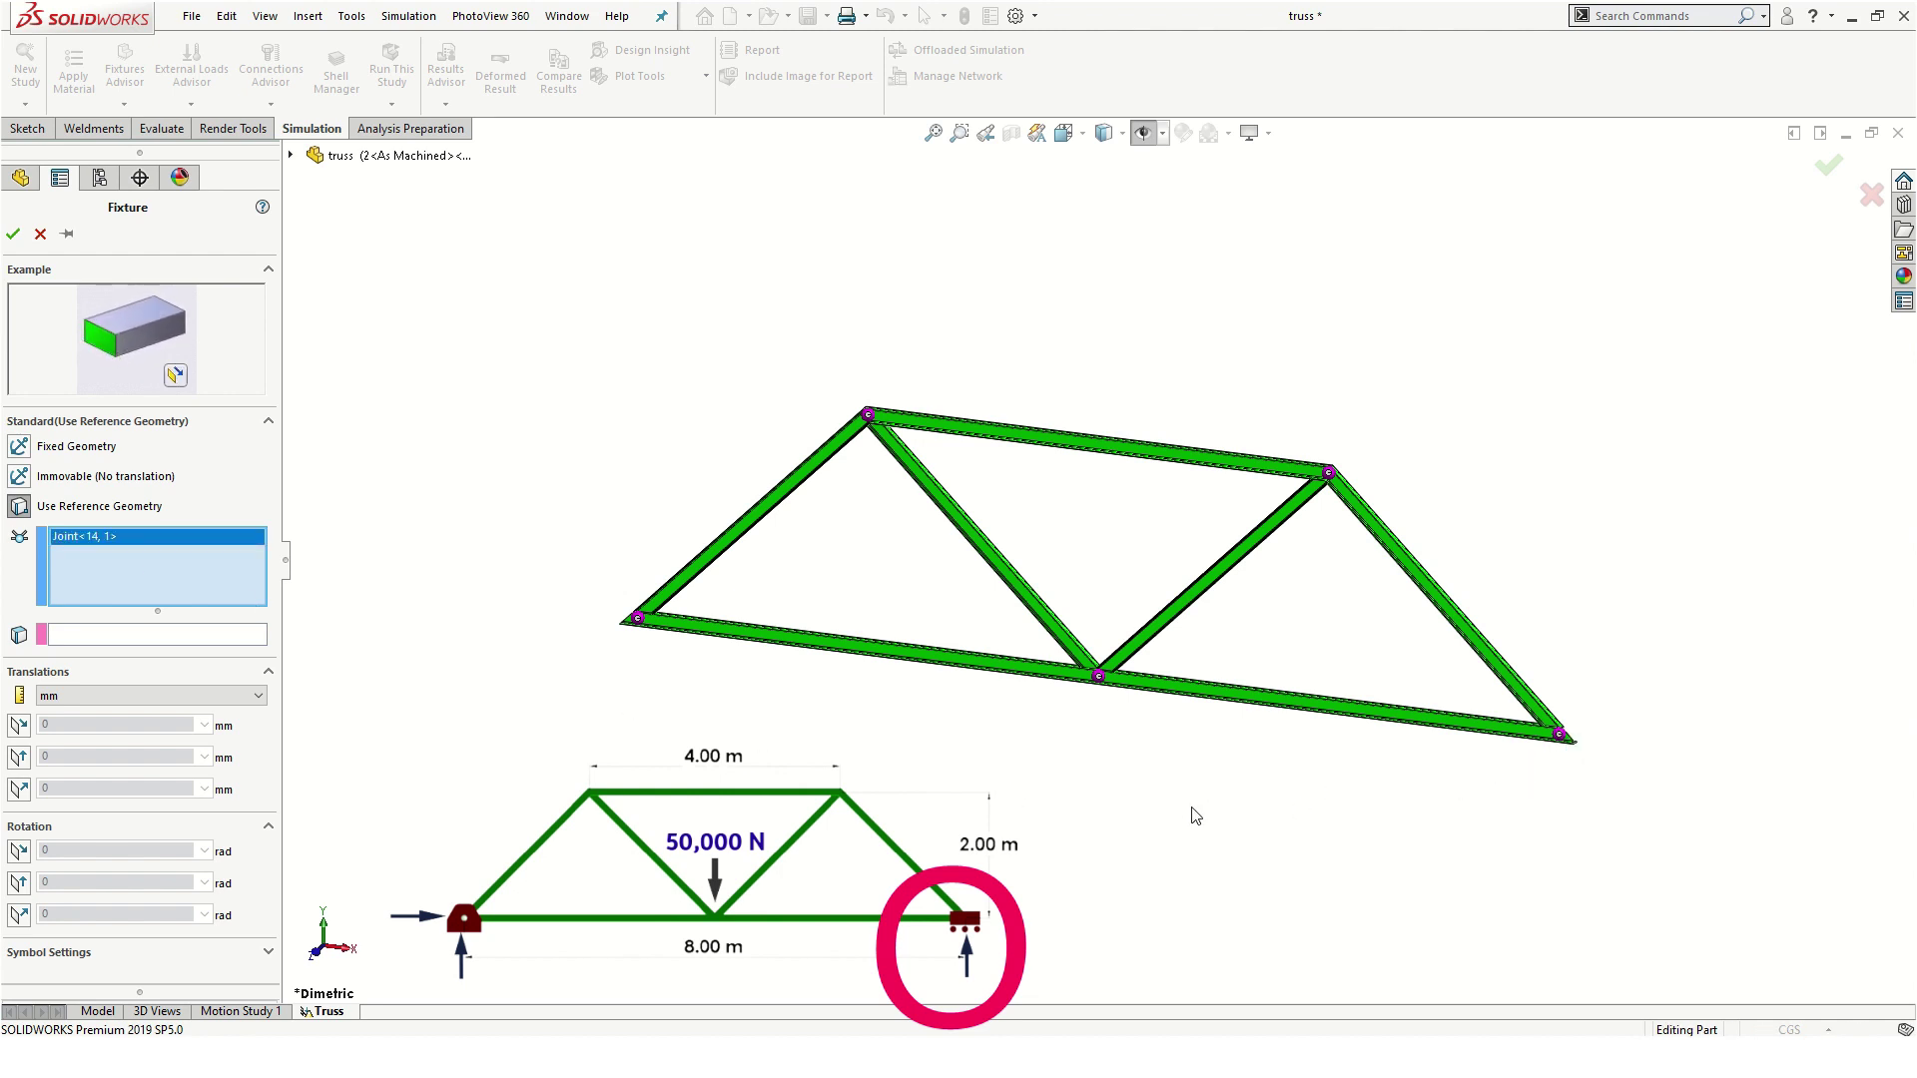
click(227, 635)
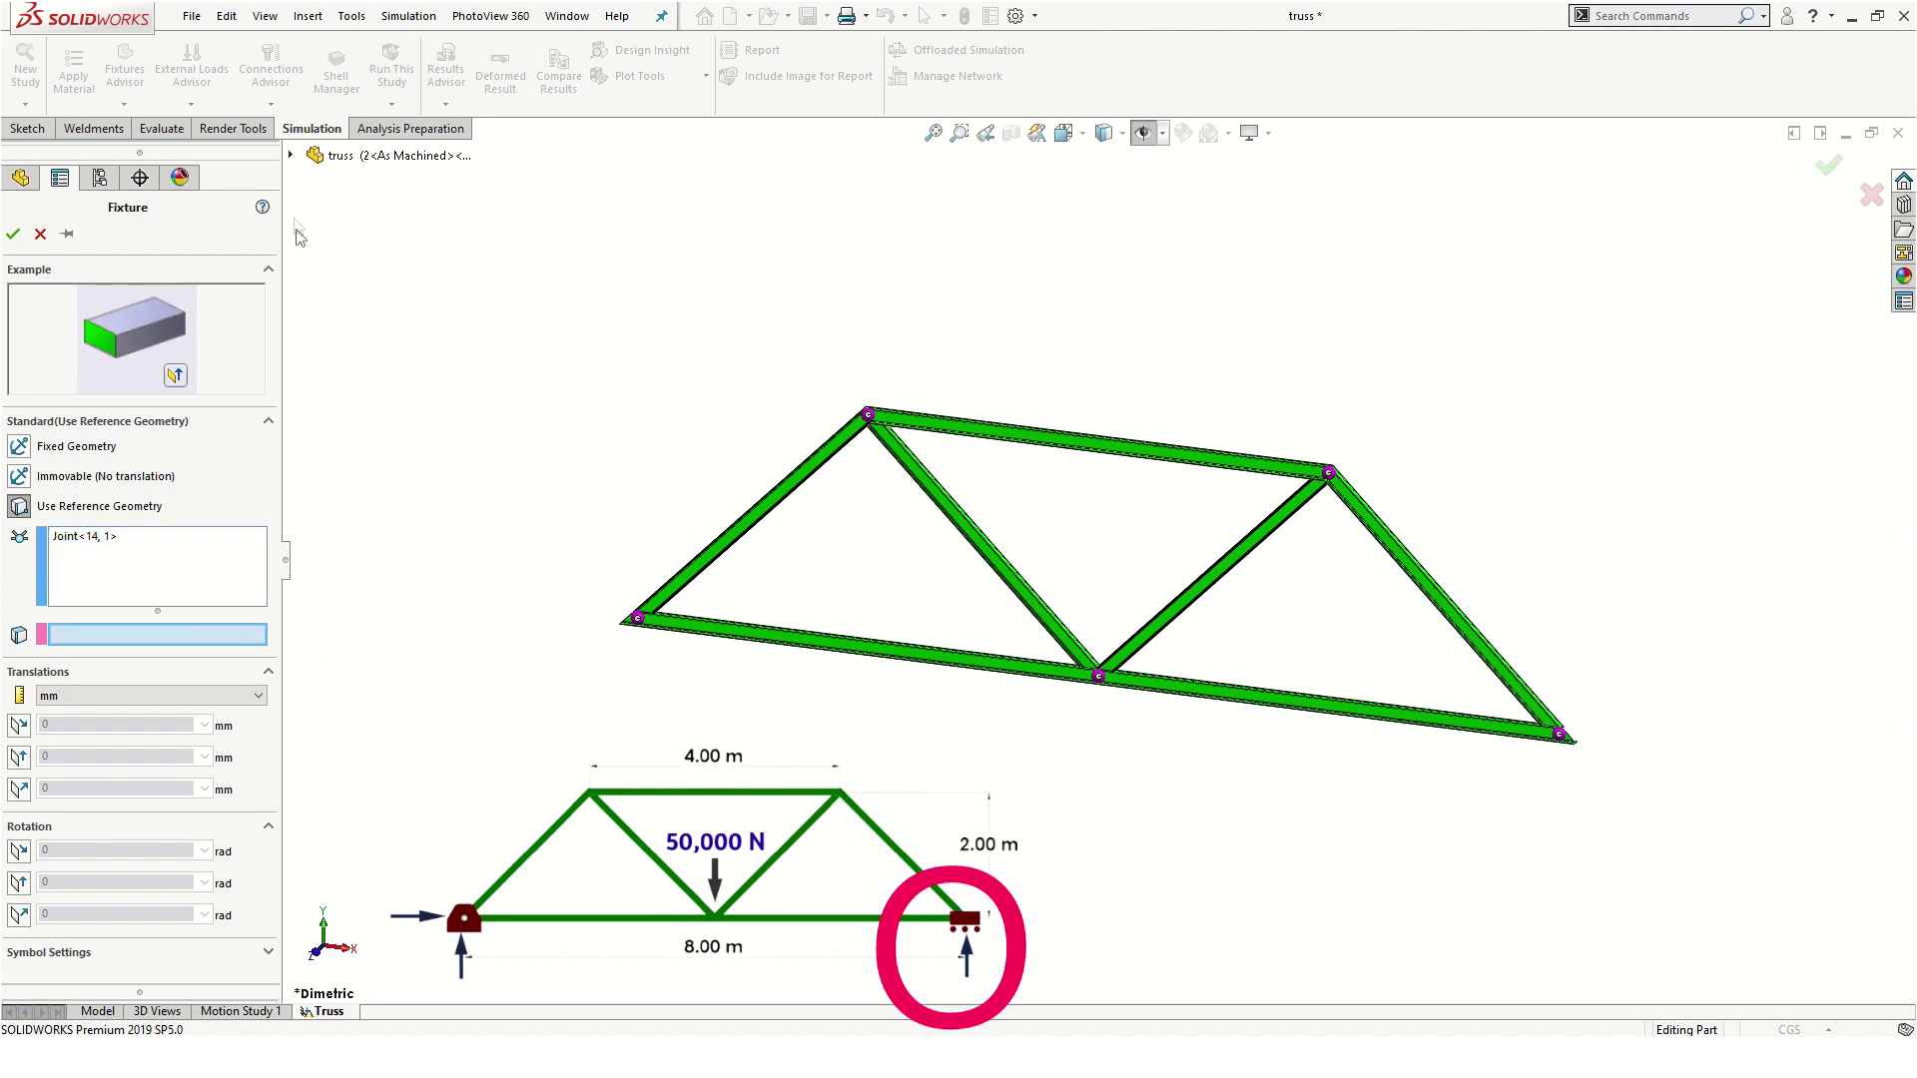
click(291, 156)
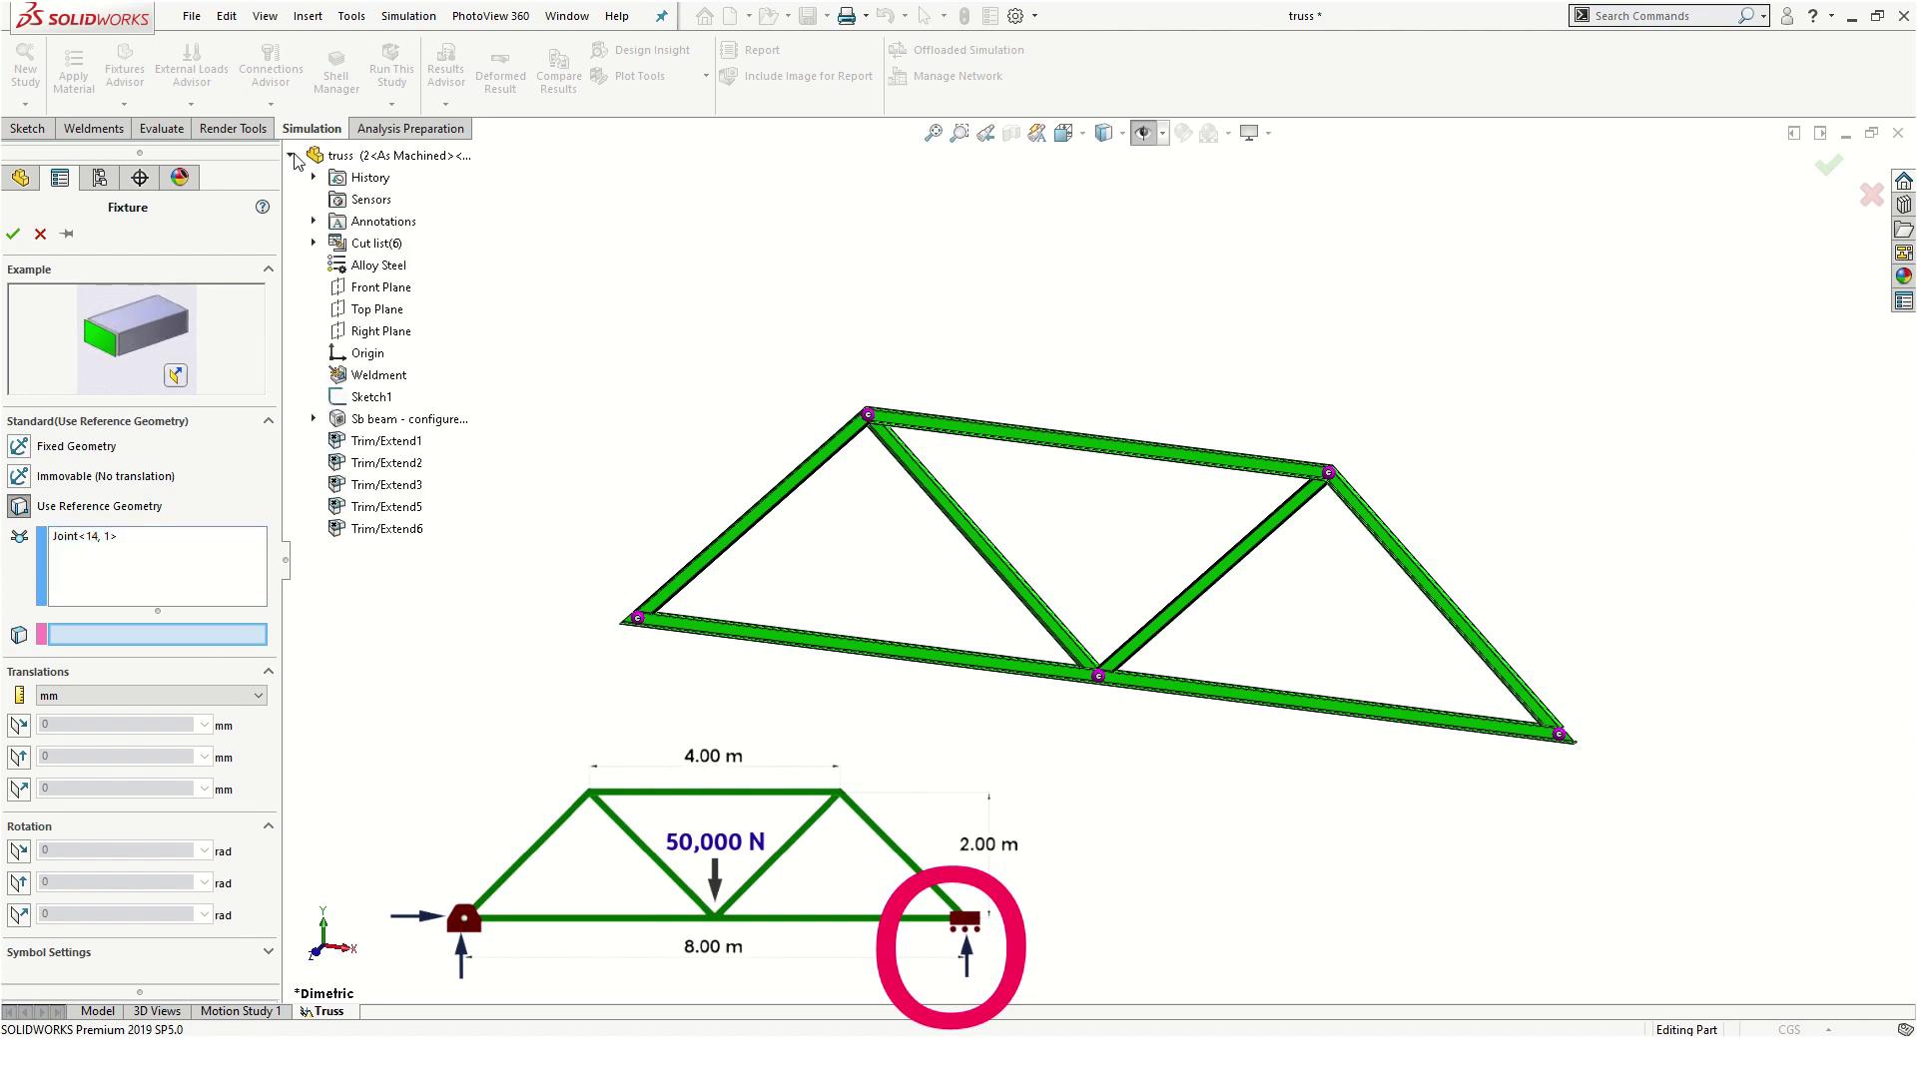
click(372, 290)
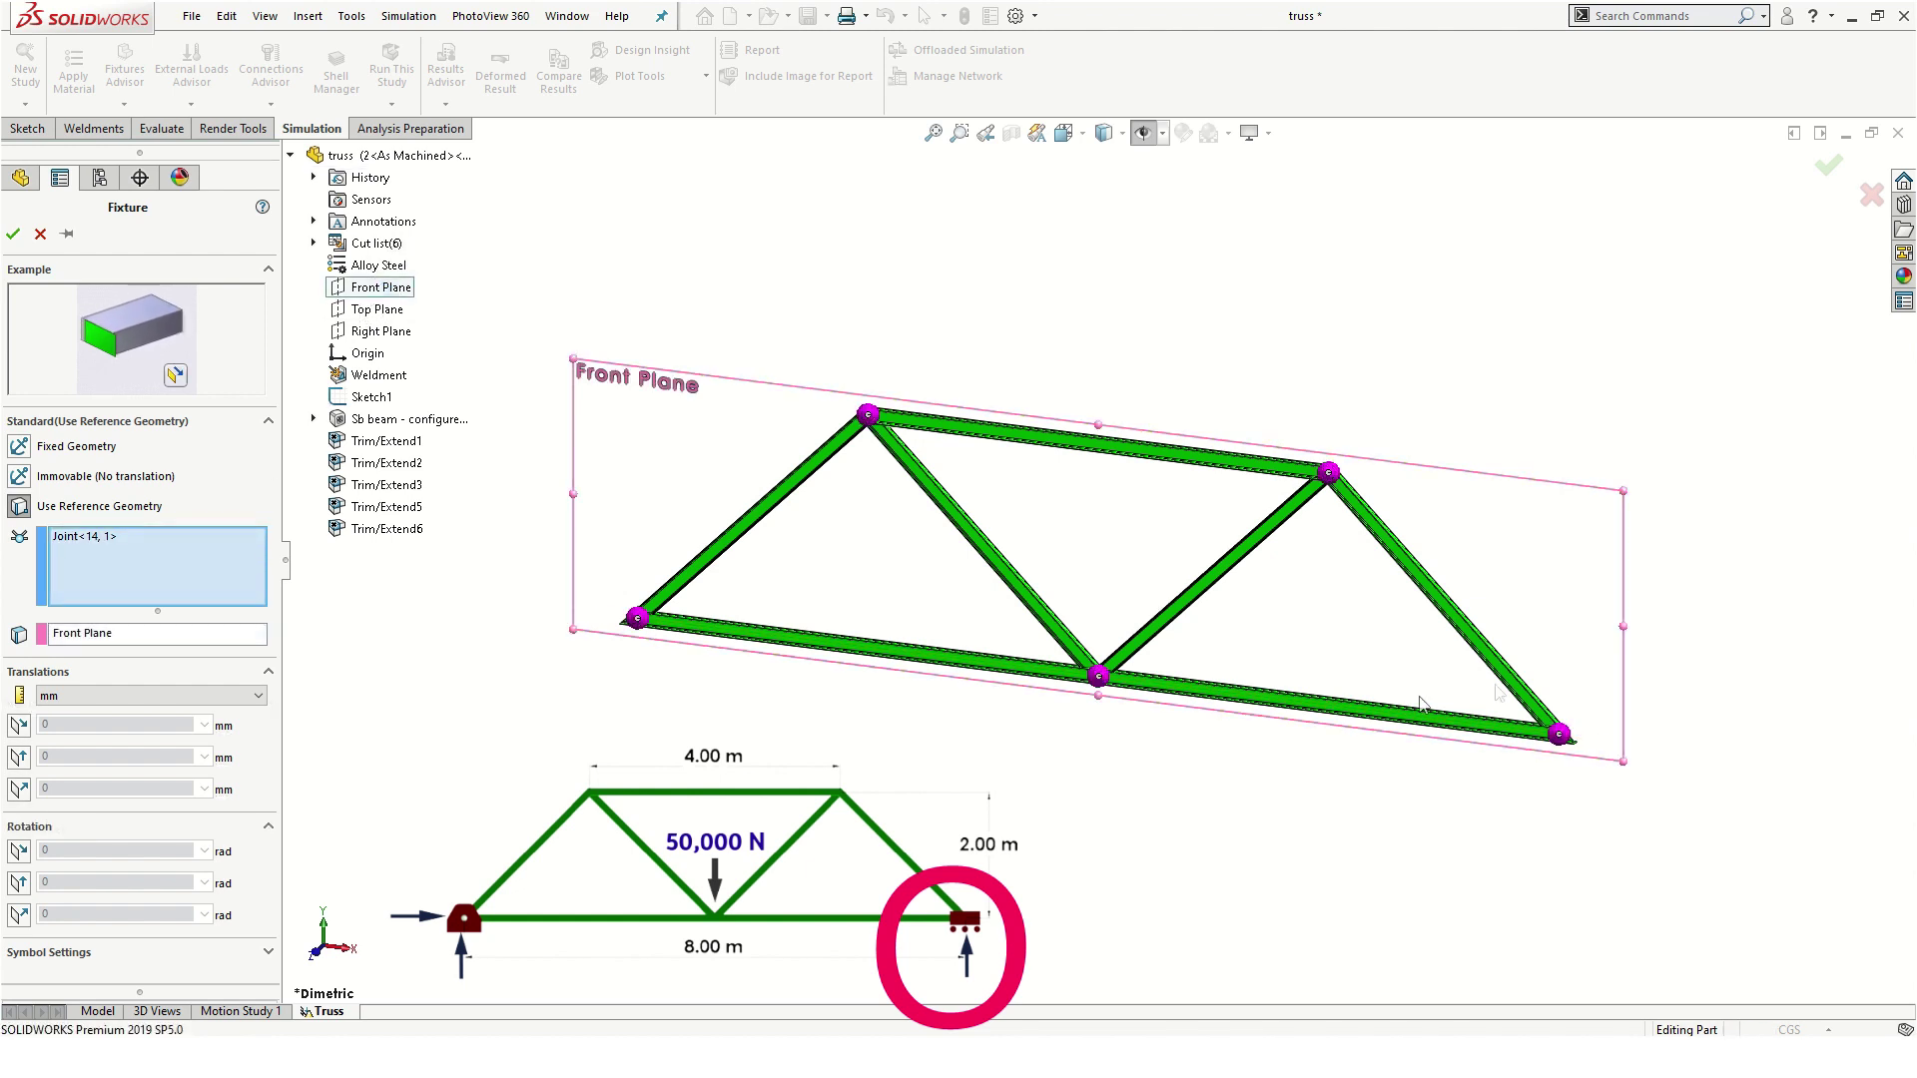
- Set the fixture's symbol size to 225 and its symbol color to red
scroll(1423, 704, down, 8)
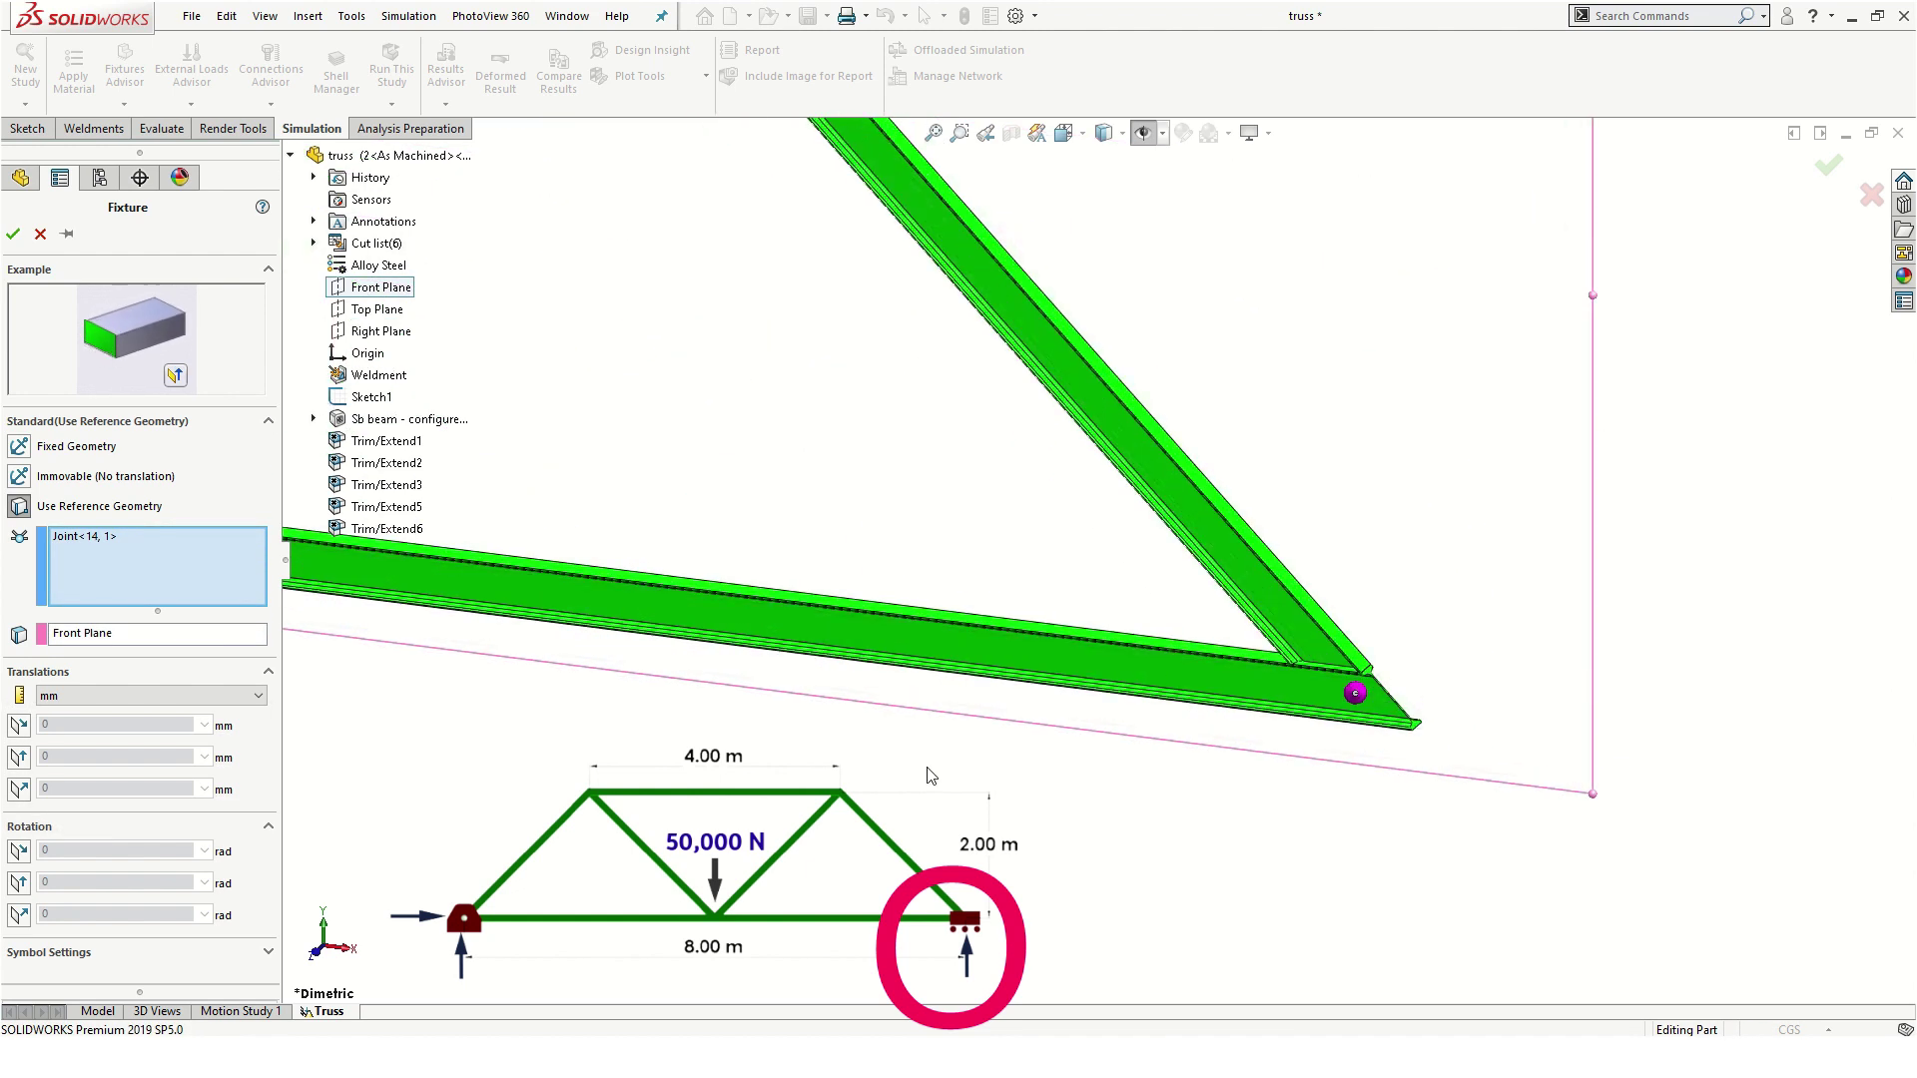
click(249, 953)
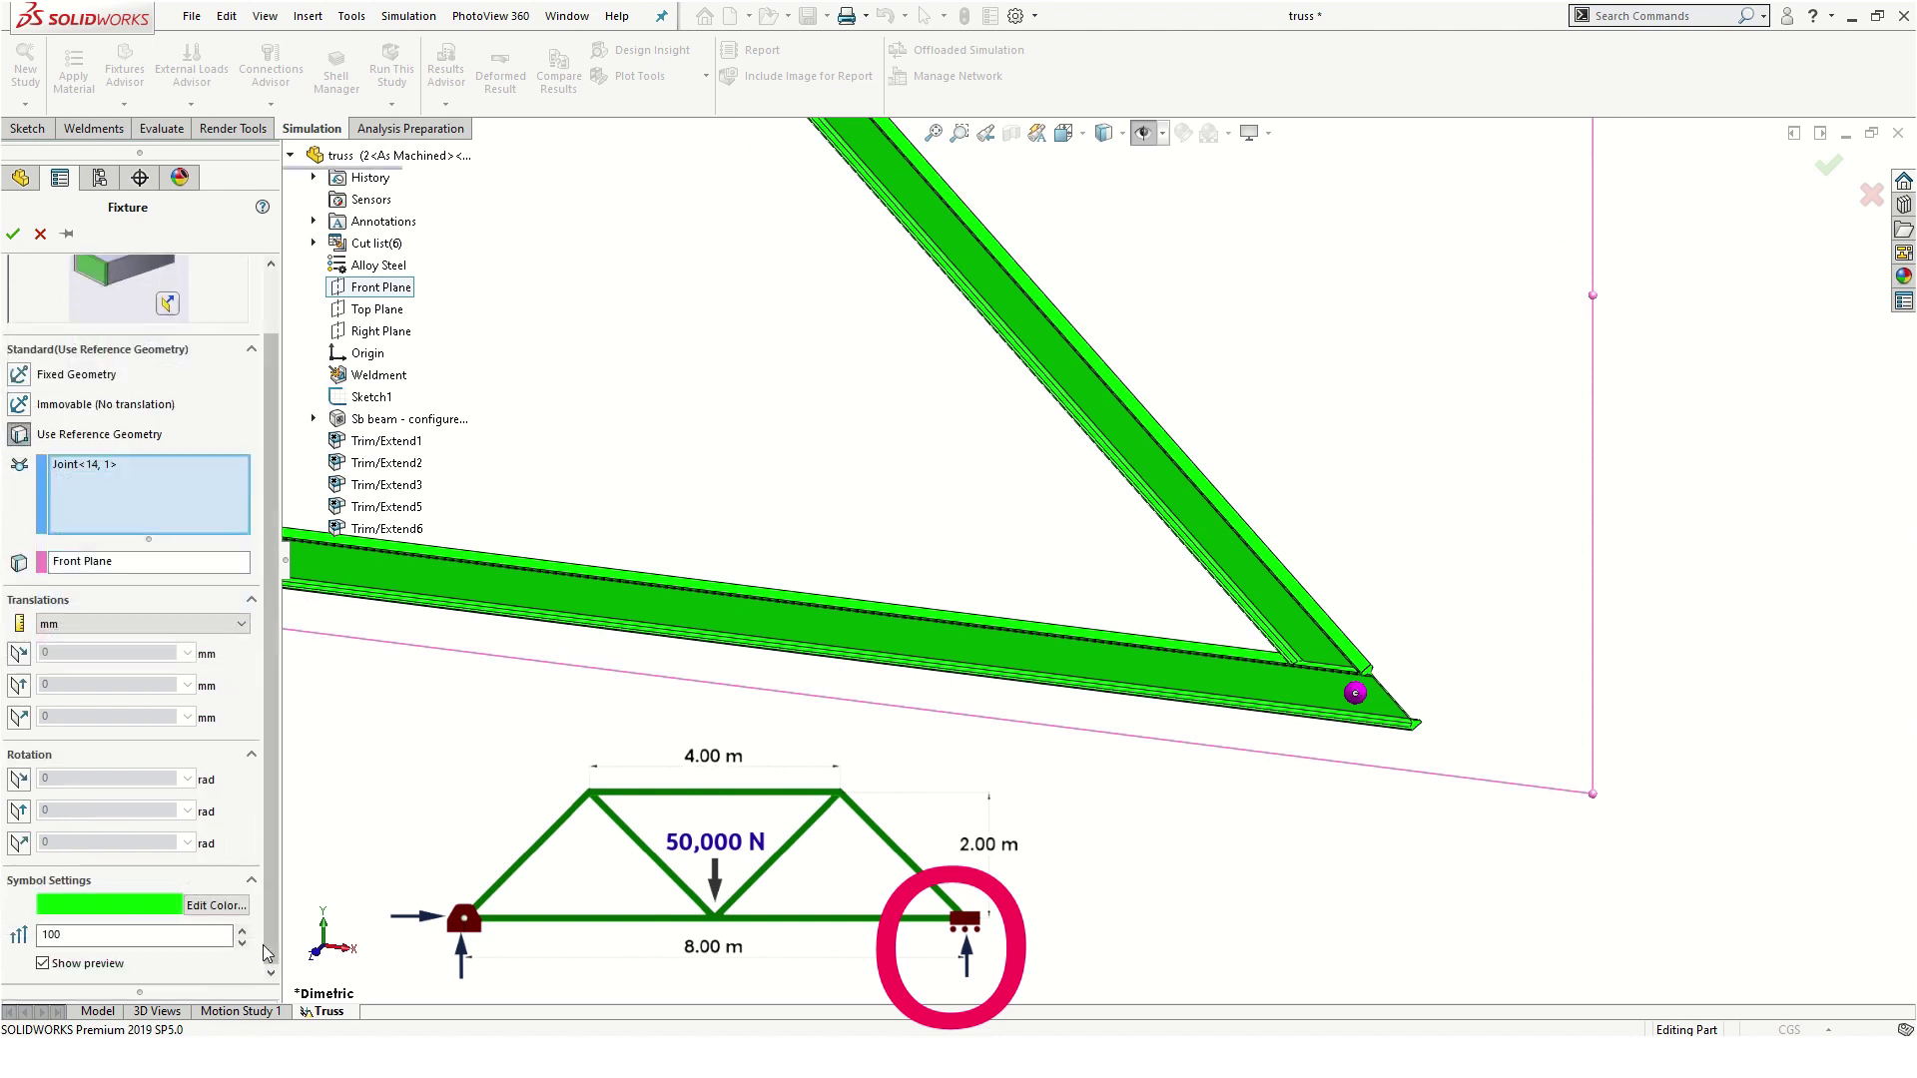
click(242, 931)
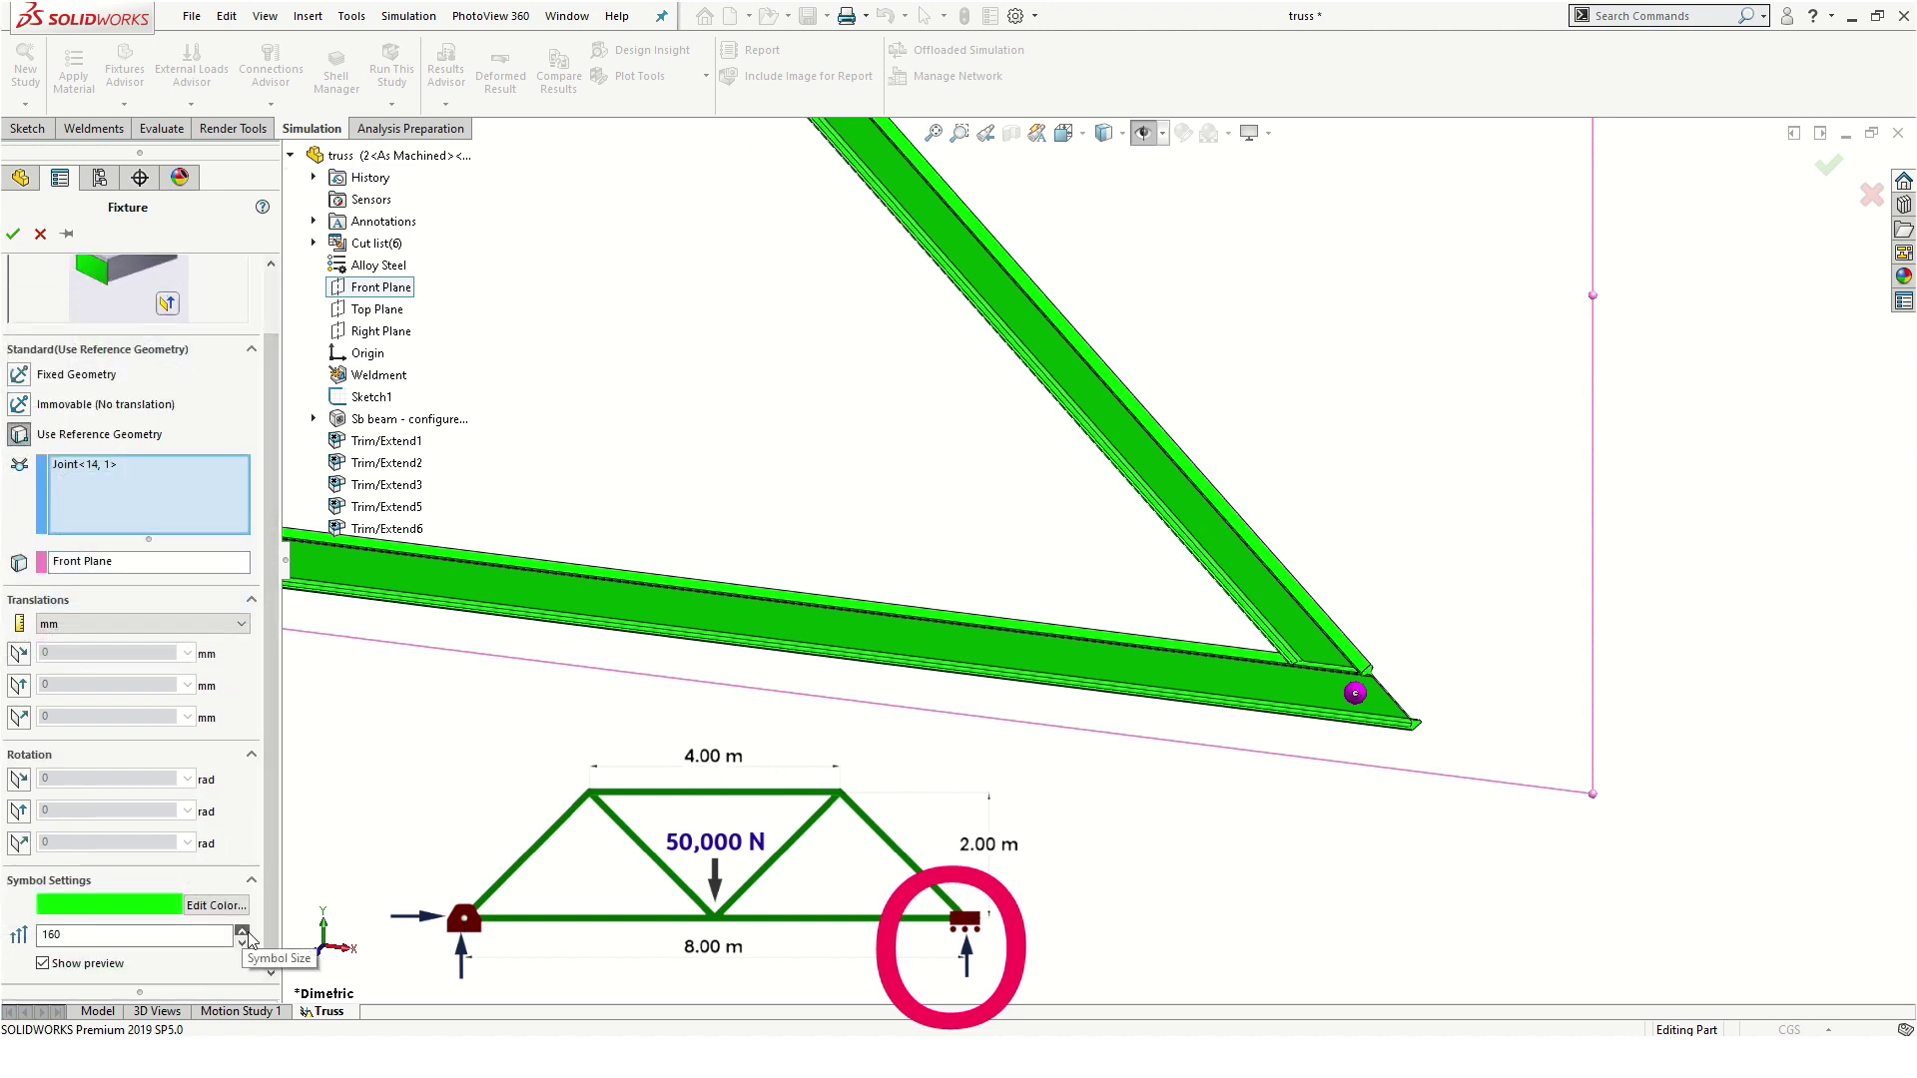
click(241, 931)
click(217, 904)
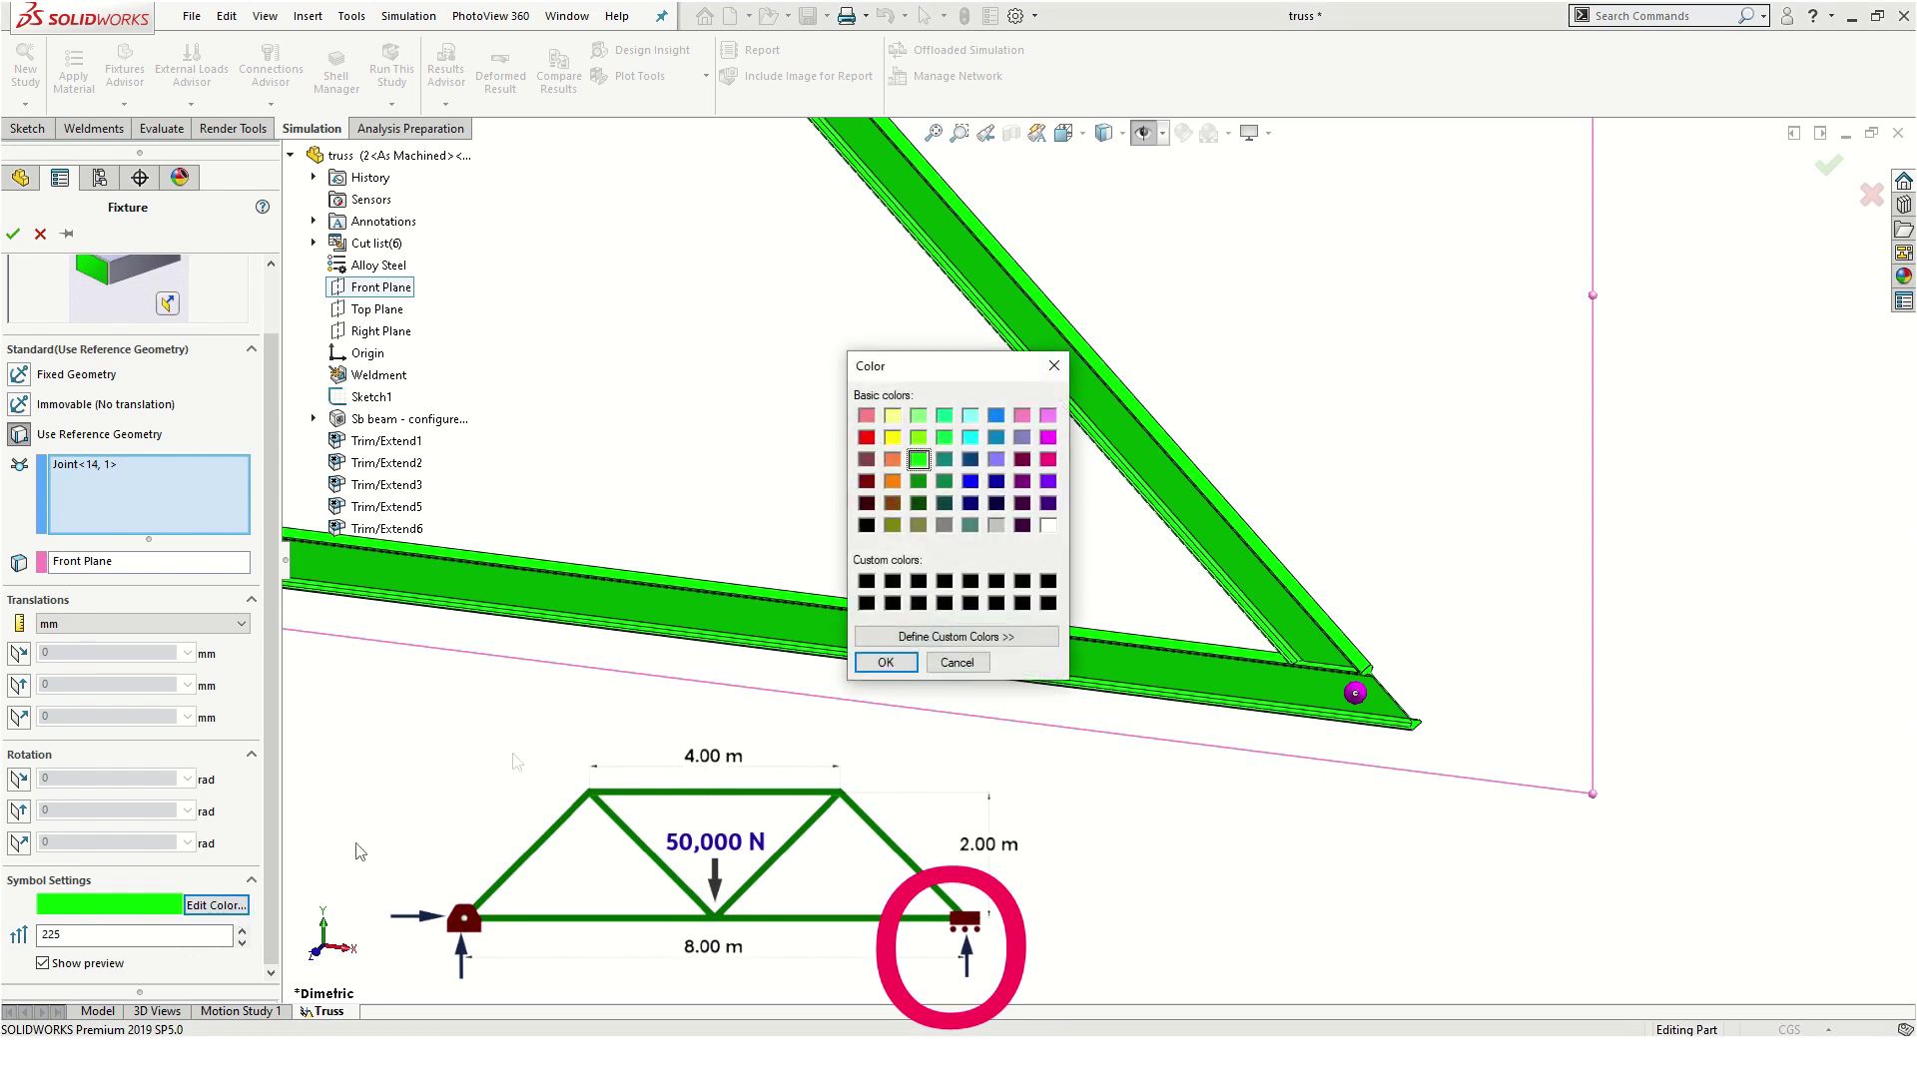
click(866, 437)
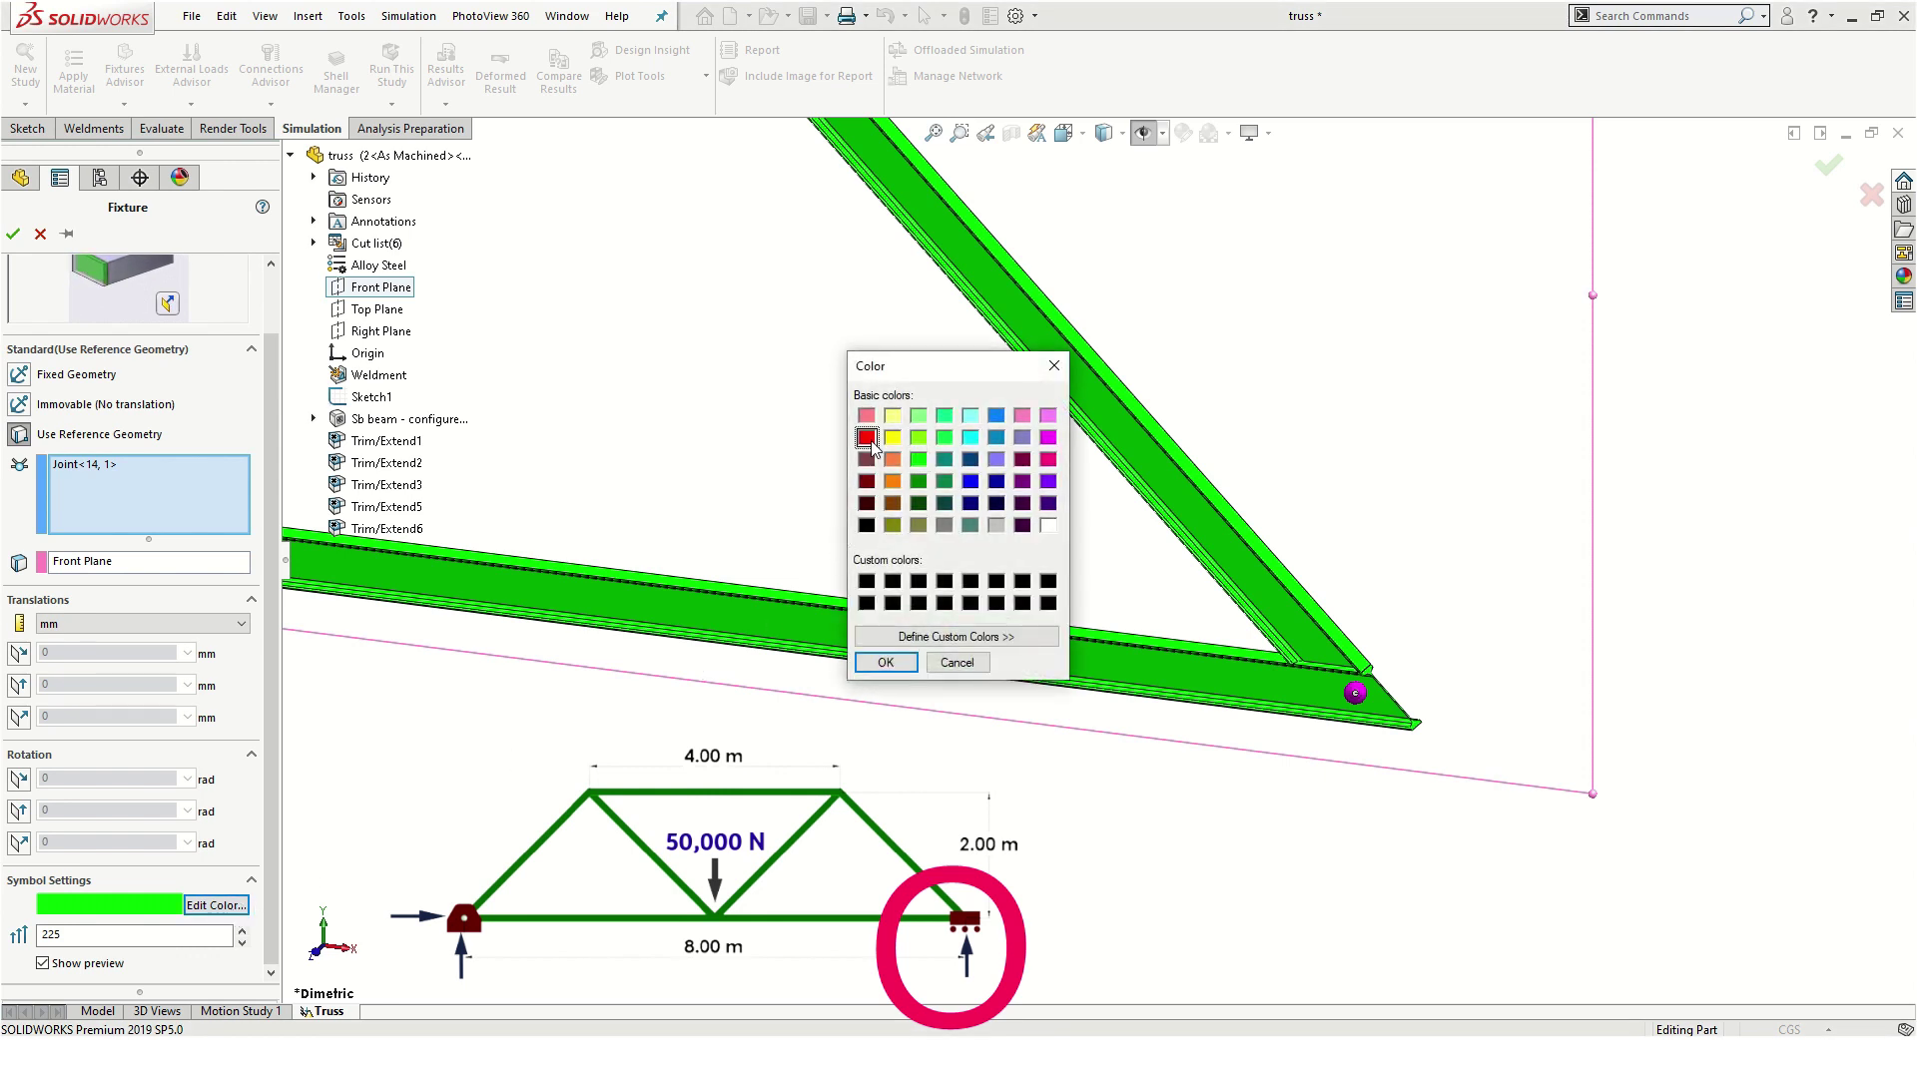
click(881, 664)
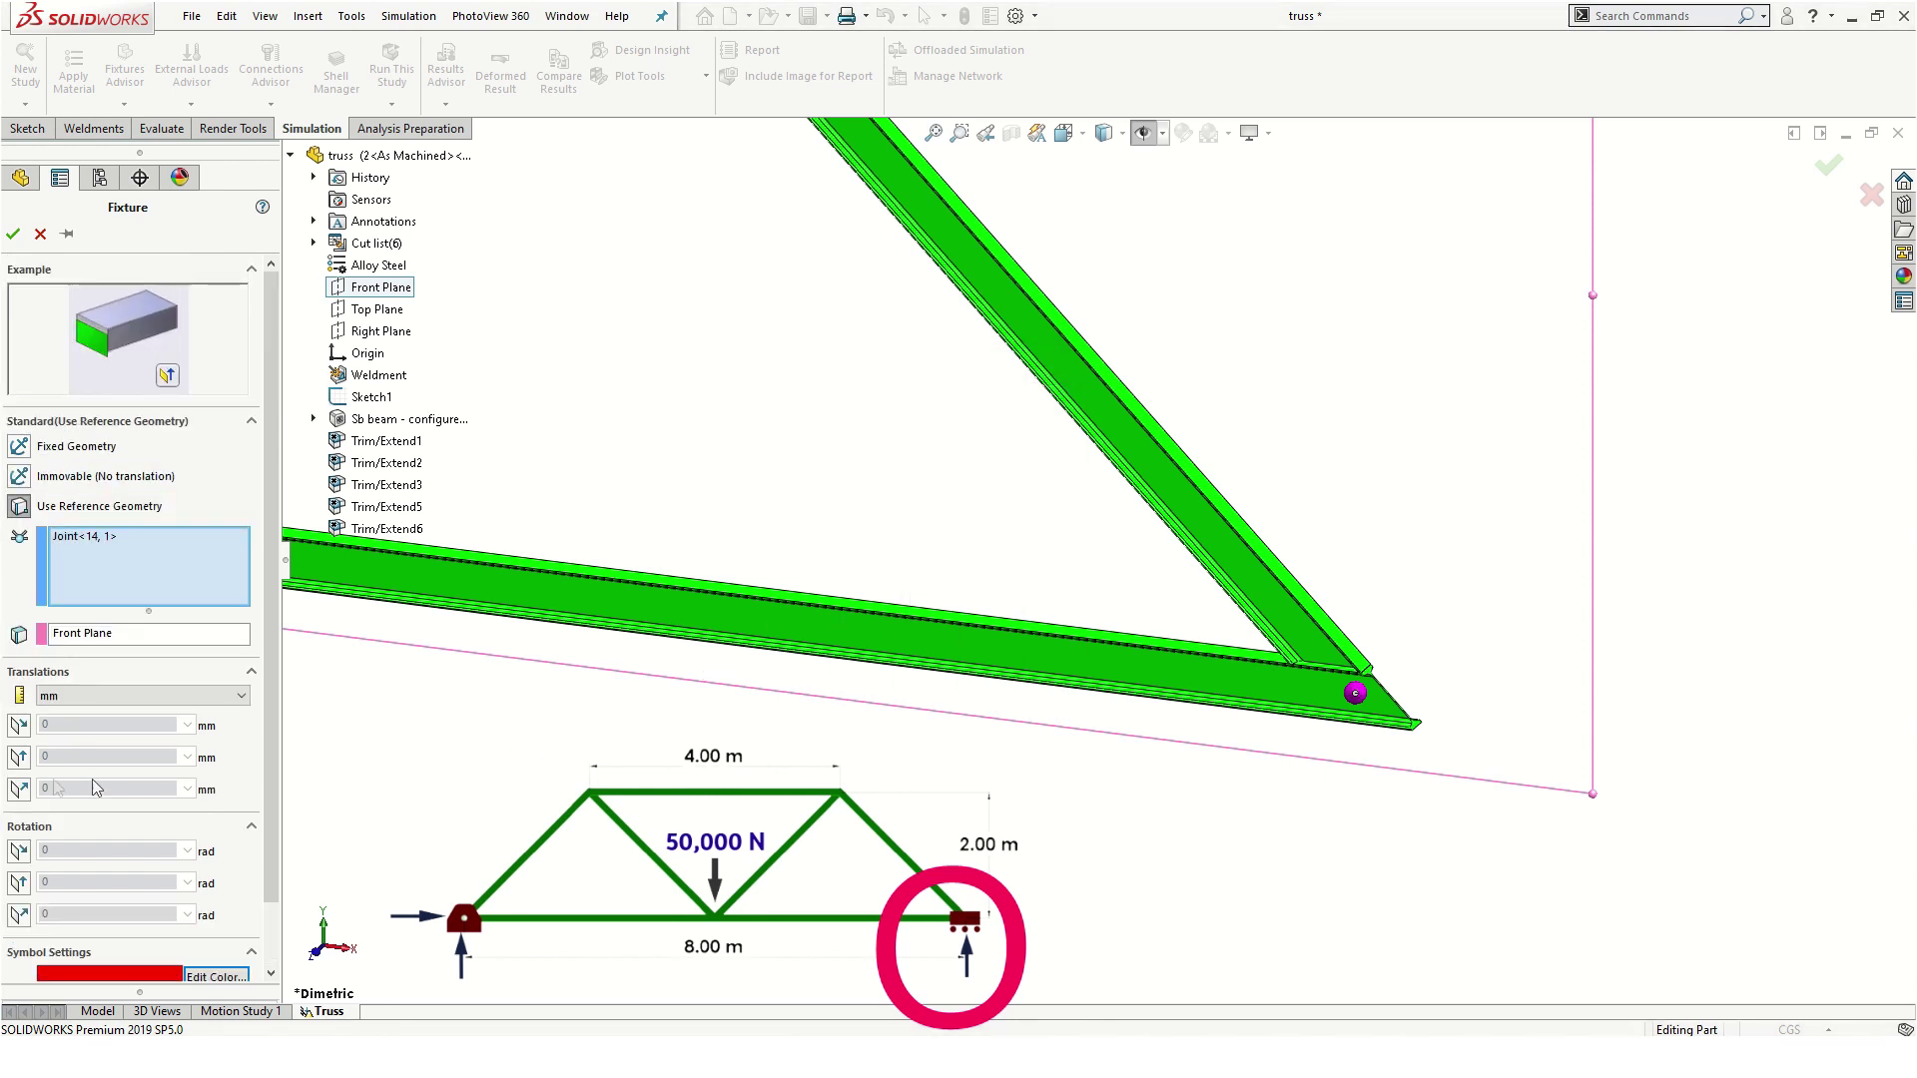
- Restrain the right-end joint's vertical and out-of-plane translations at 0 mm, leave its horizontal translation free, and apply the fixture
click(19, 789)
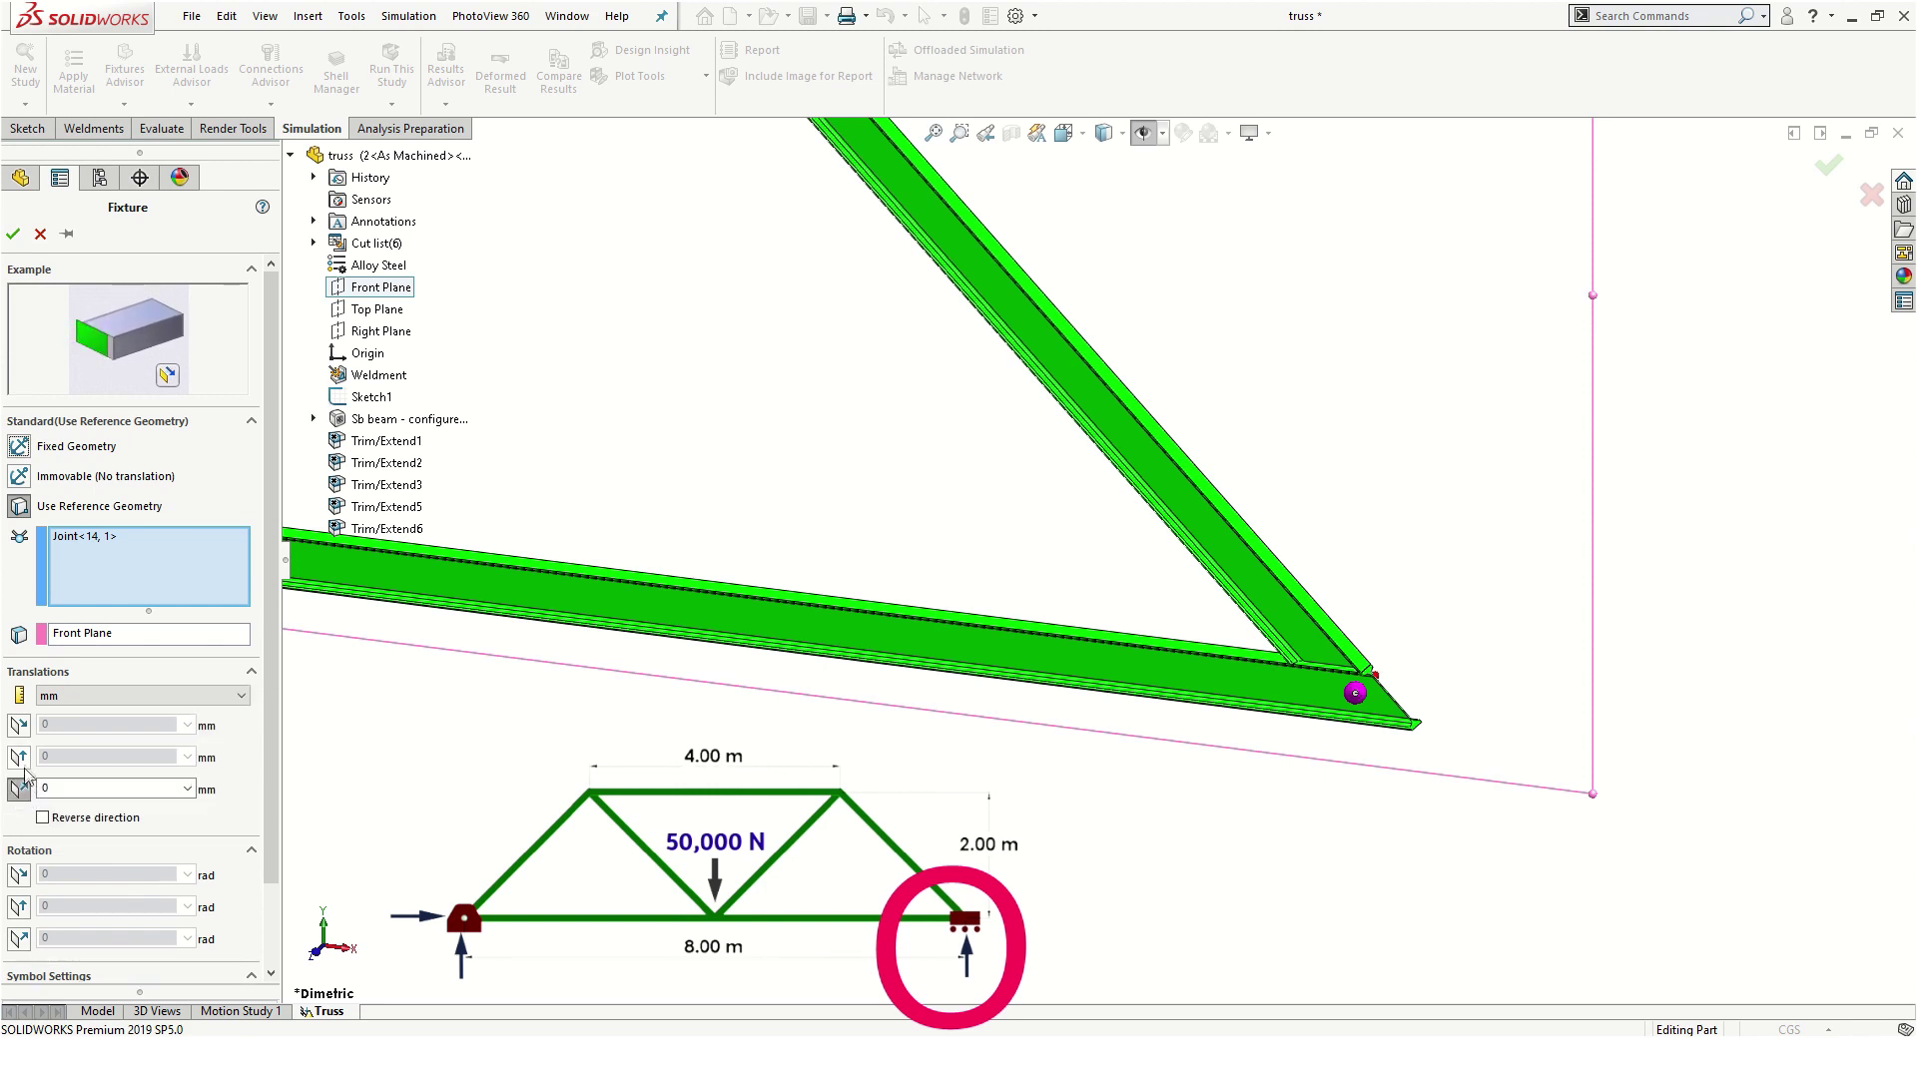
click(20, 758)
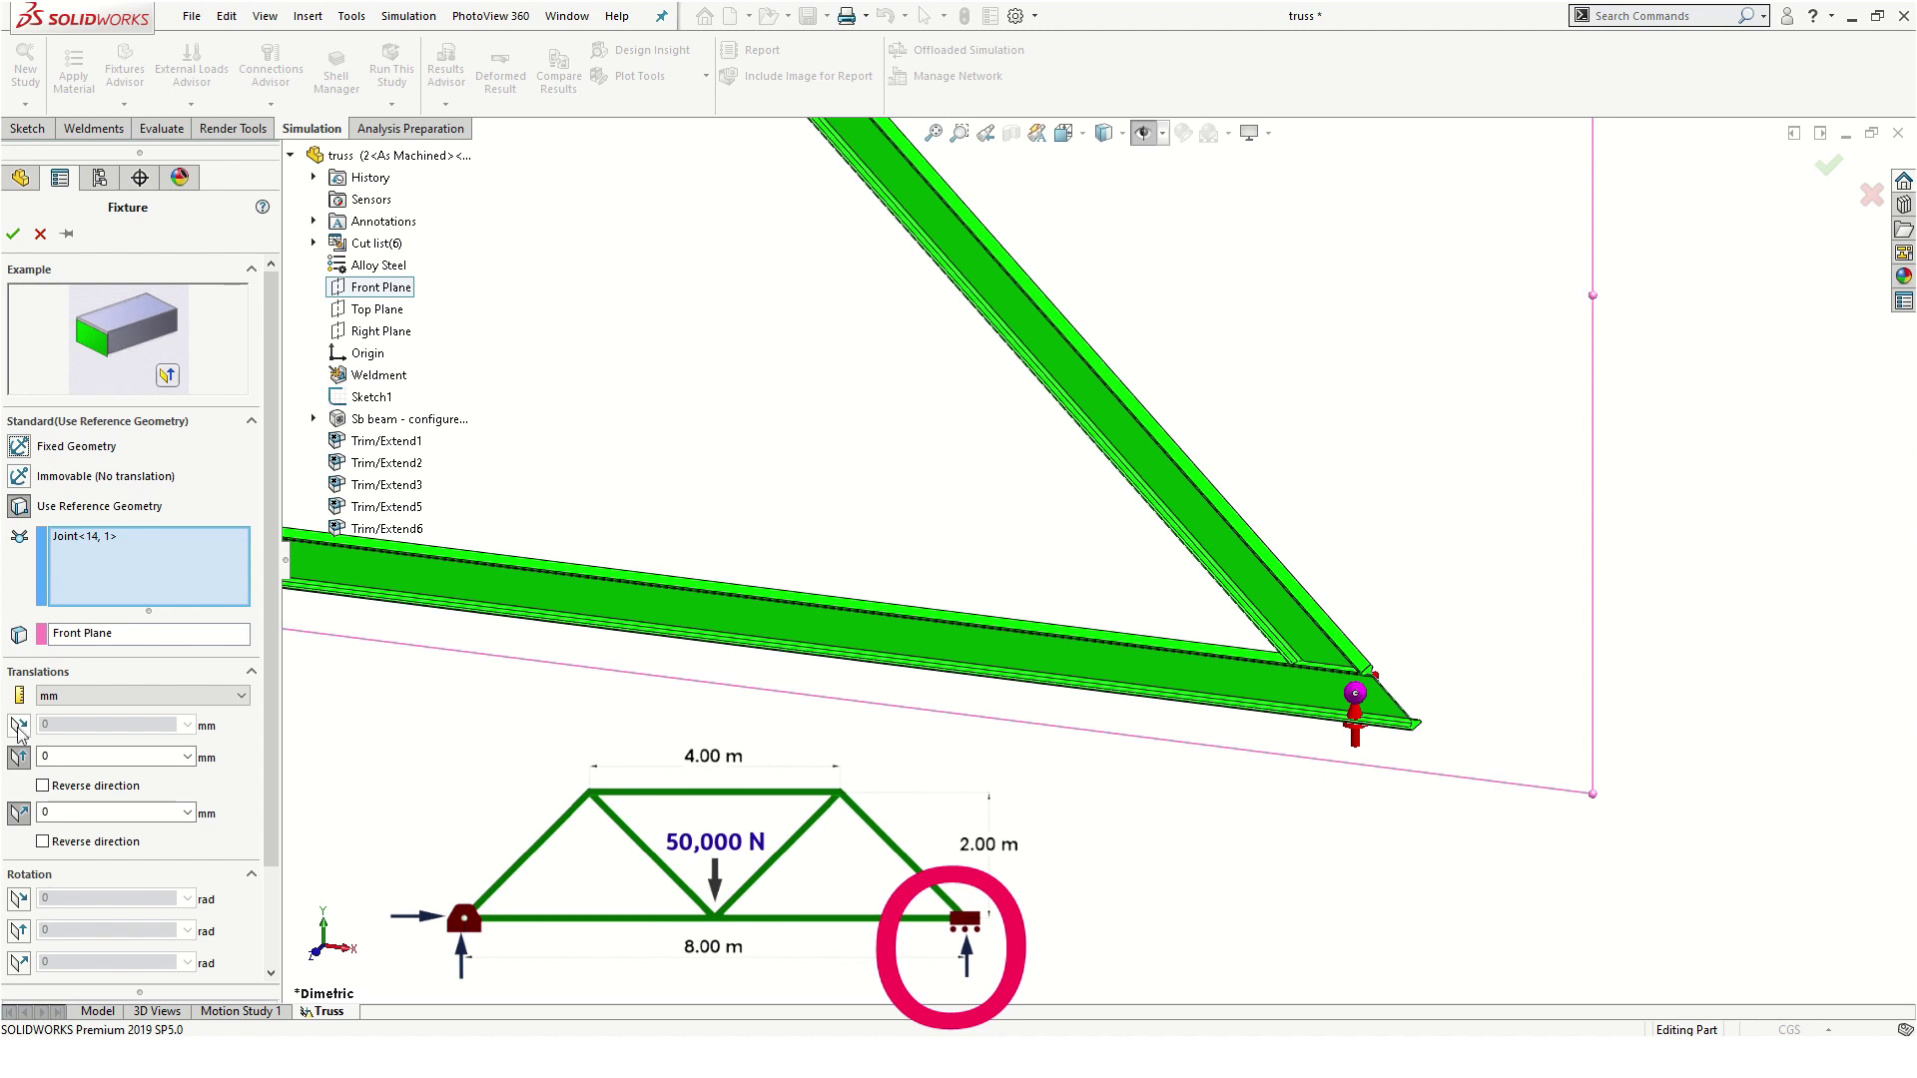
click(19, 726)
click(20, 726)
middle_drag(1347, 762, 1198, 849)
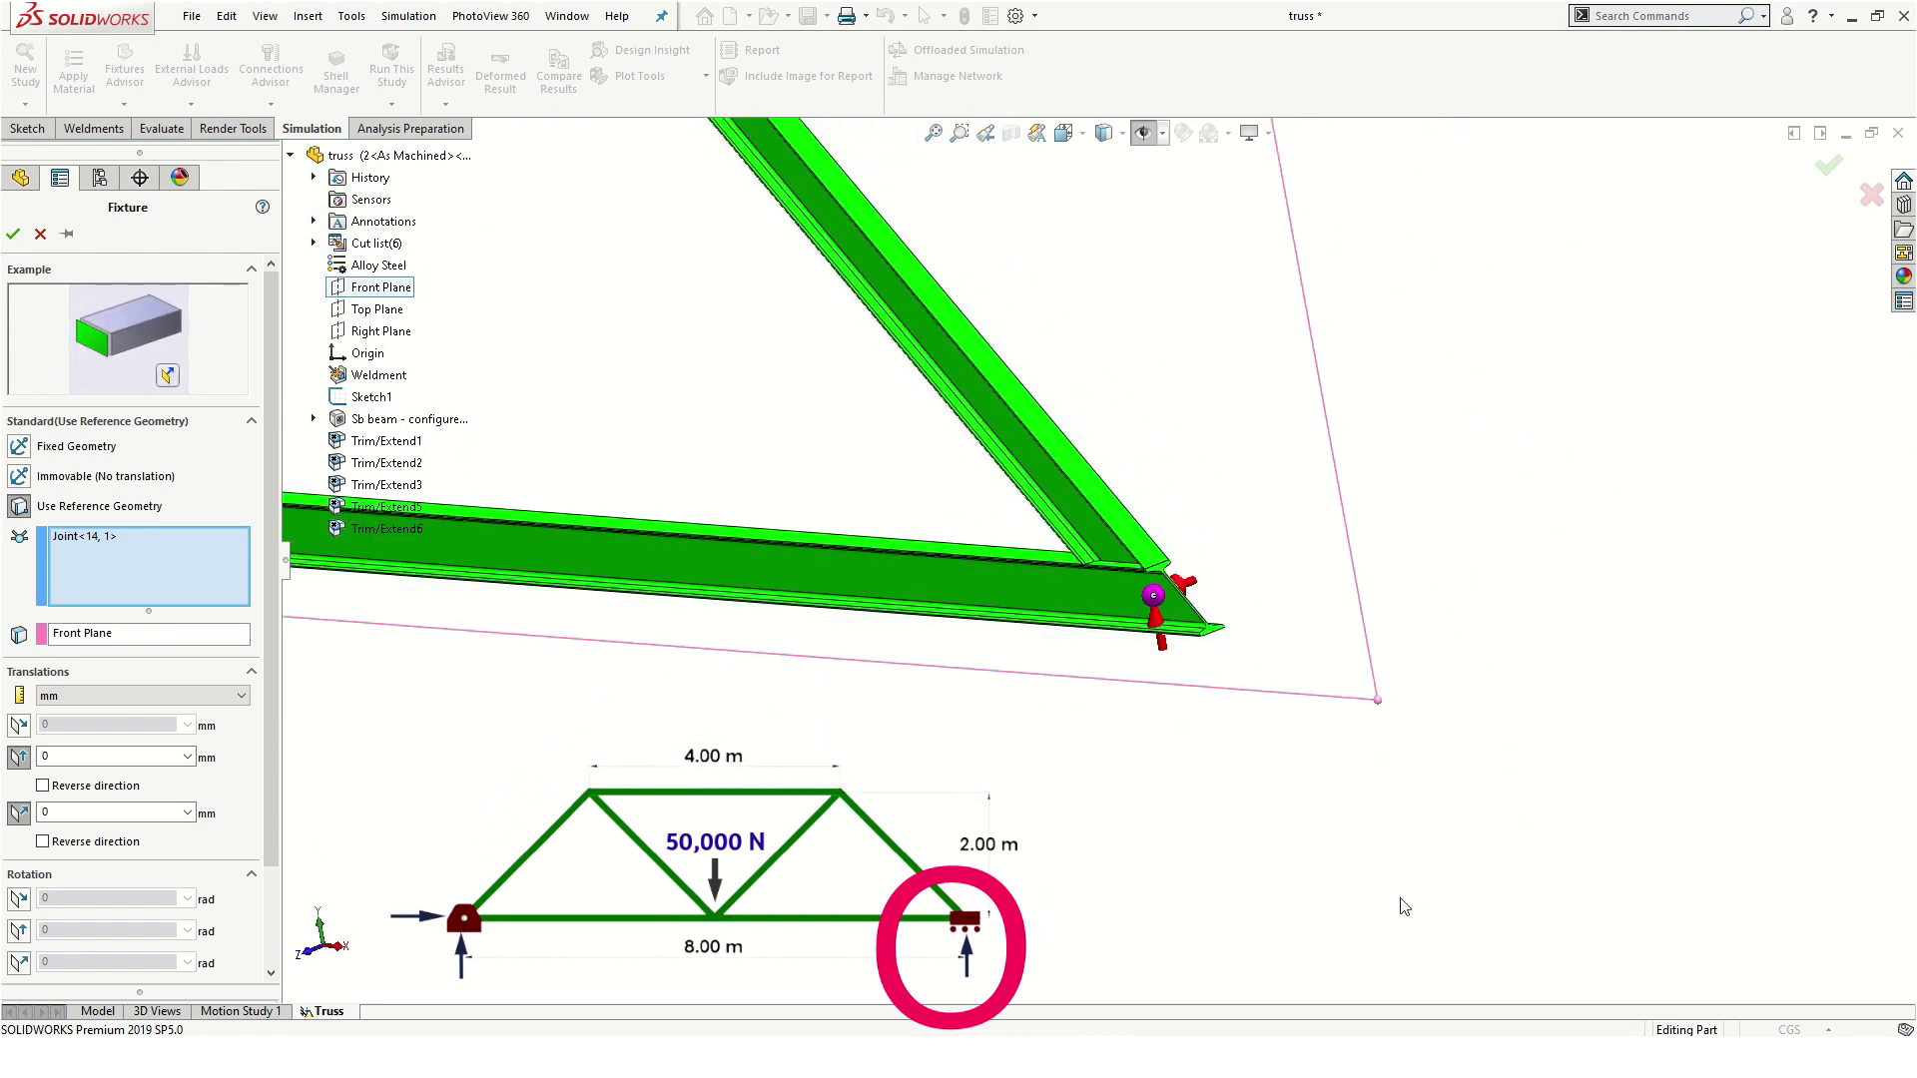
shift+middle_drag(1163, 765, 1103, 785)
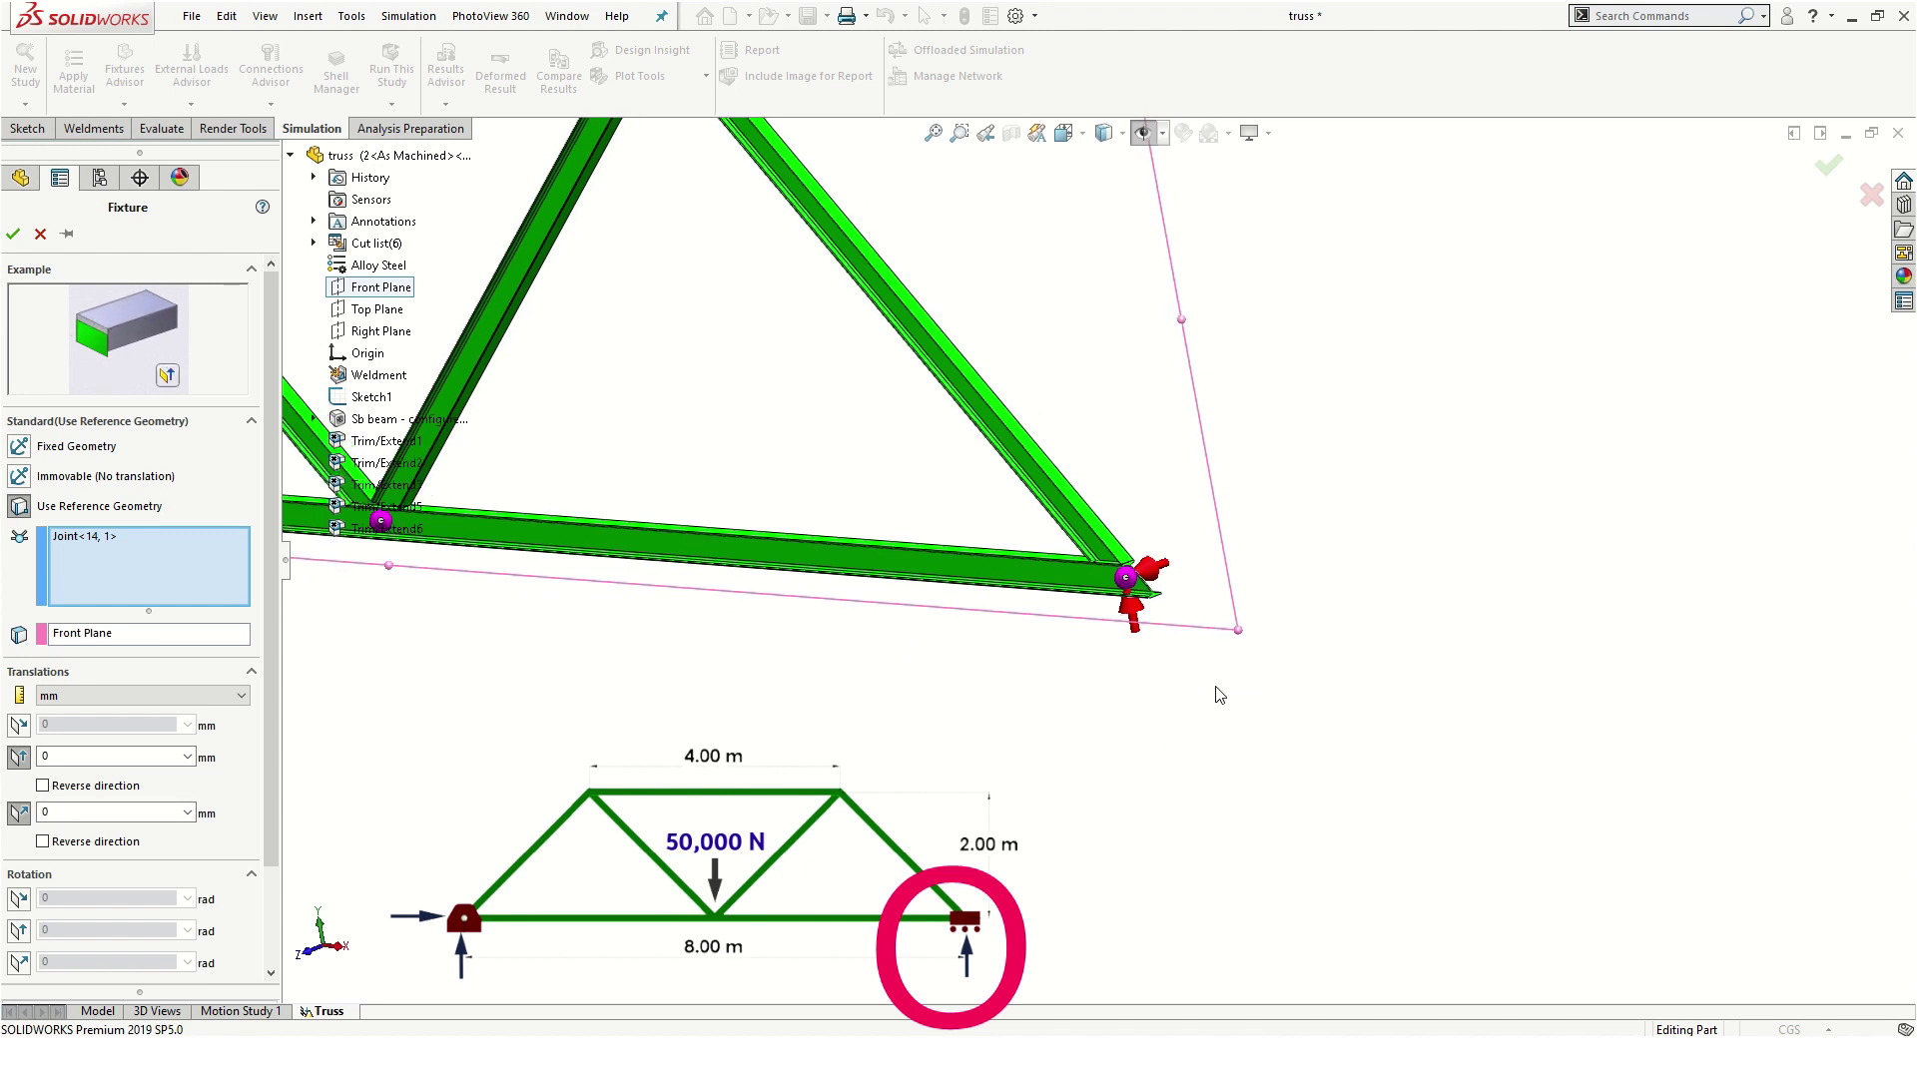
middle_drag(1002, 633, 925, 710)
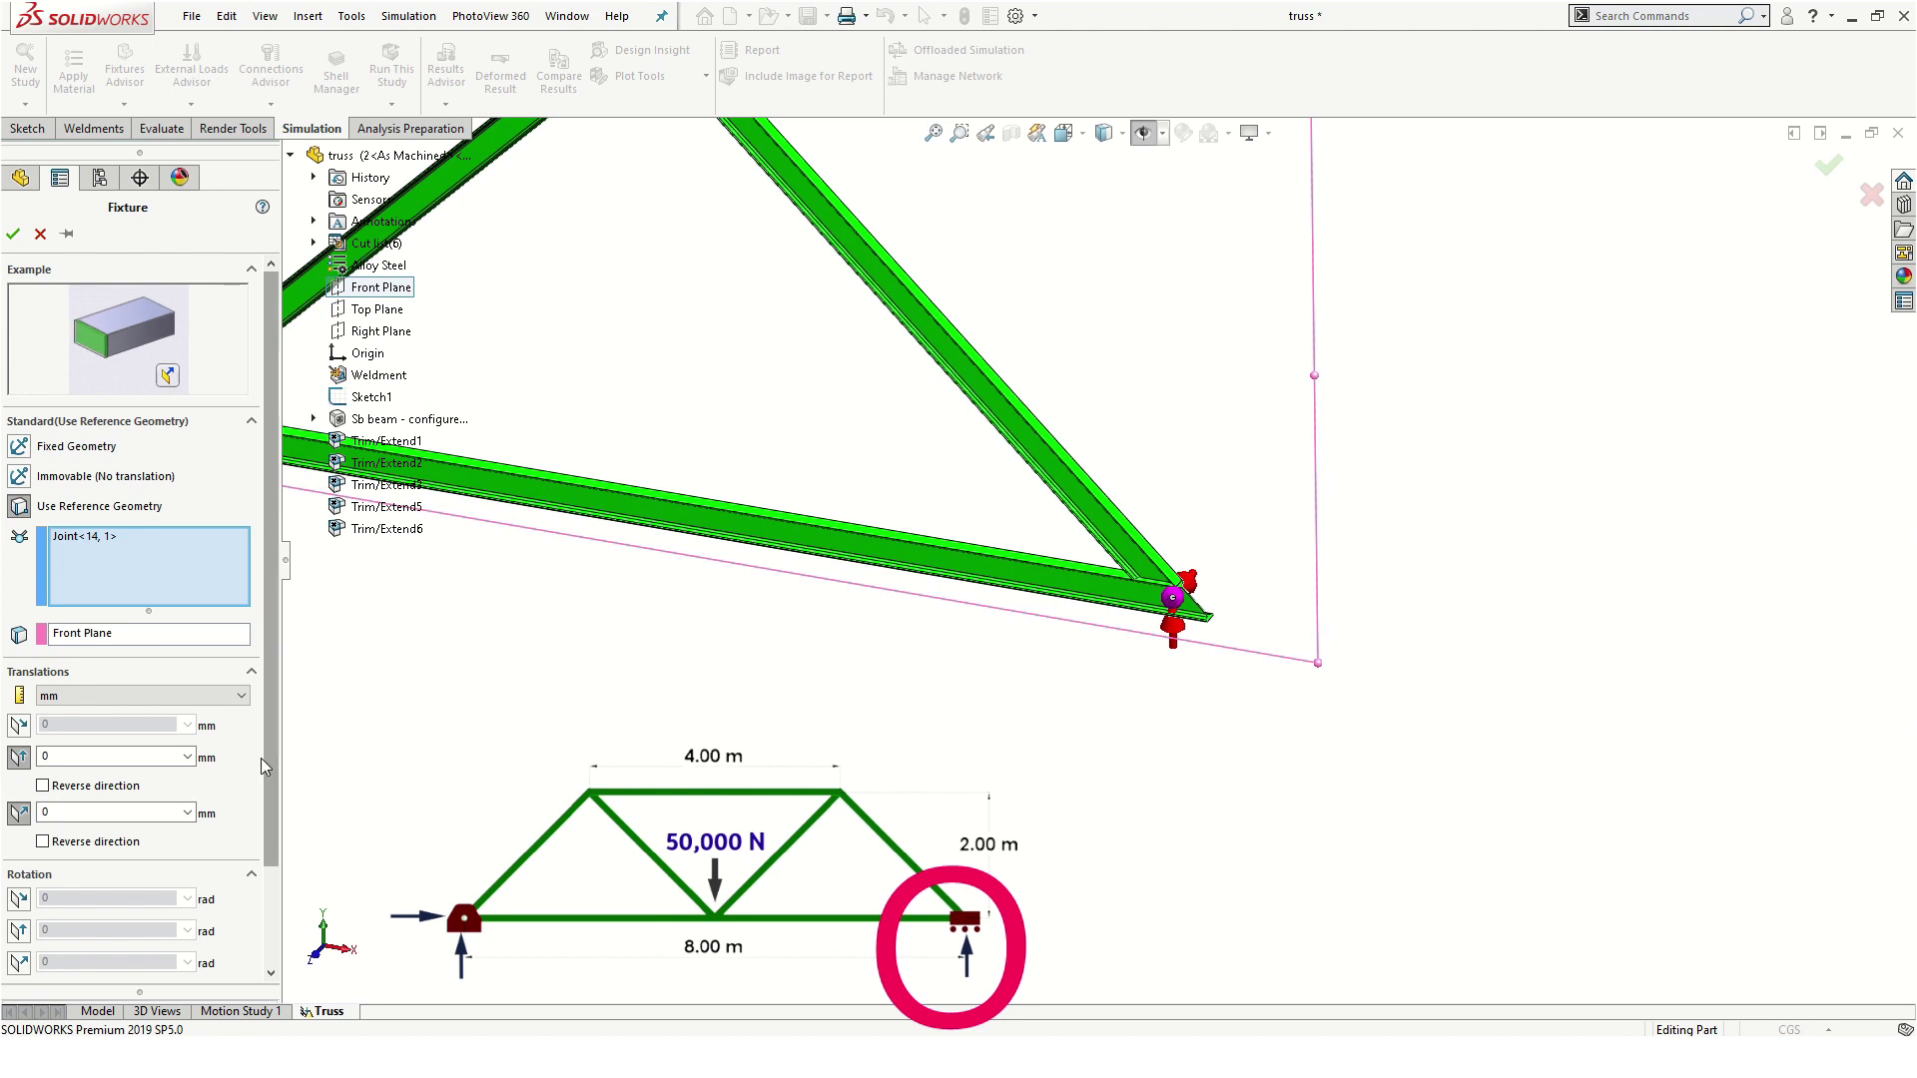
mouse_move(274, 776)
mouse_down()
mouse_move(268, 883)
mouse_move(268, 788)
mouse_up()
click(13, 233)
click(629, 715)
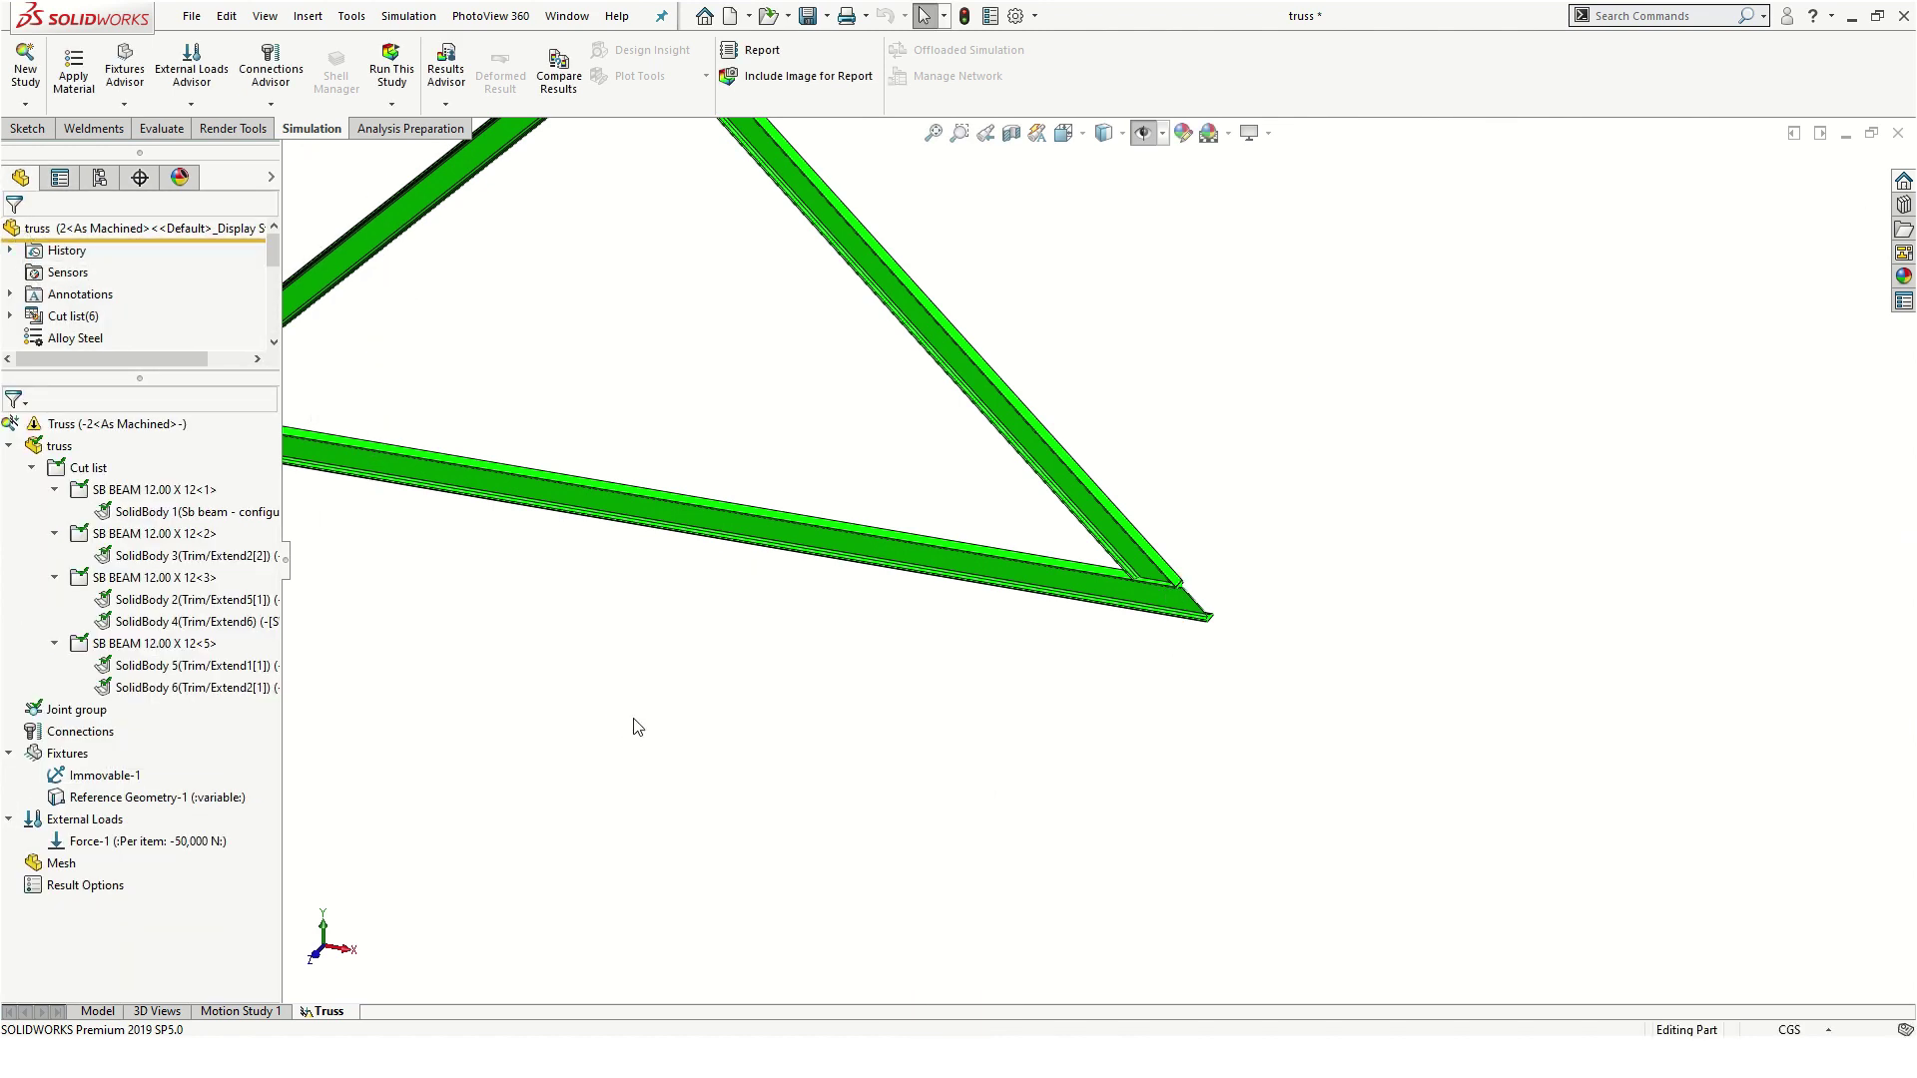
click(934, 132)
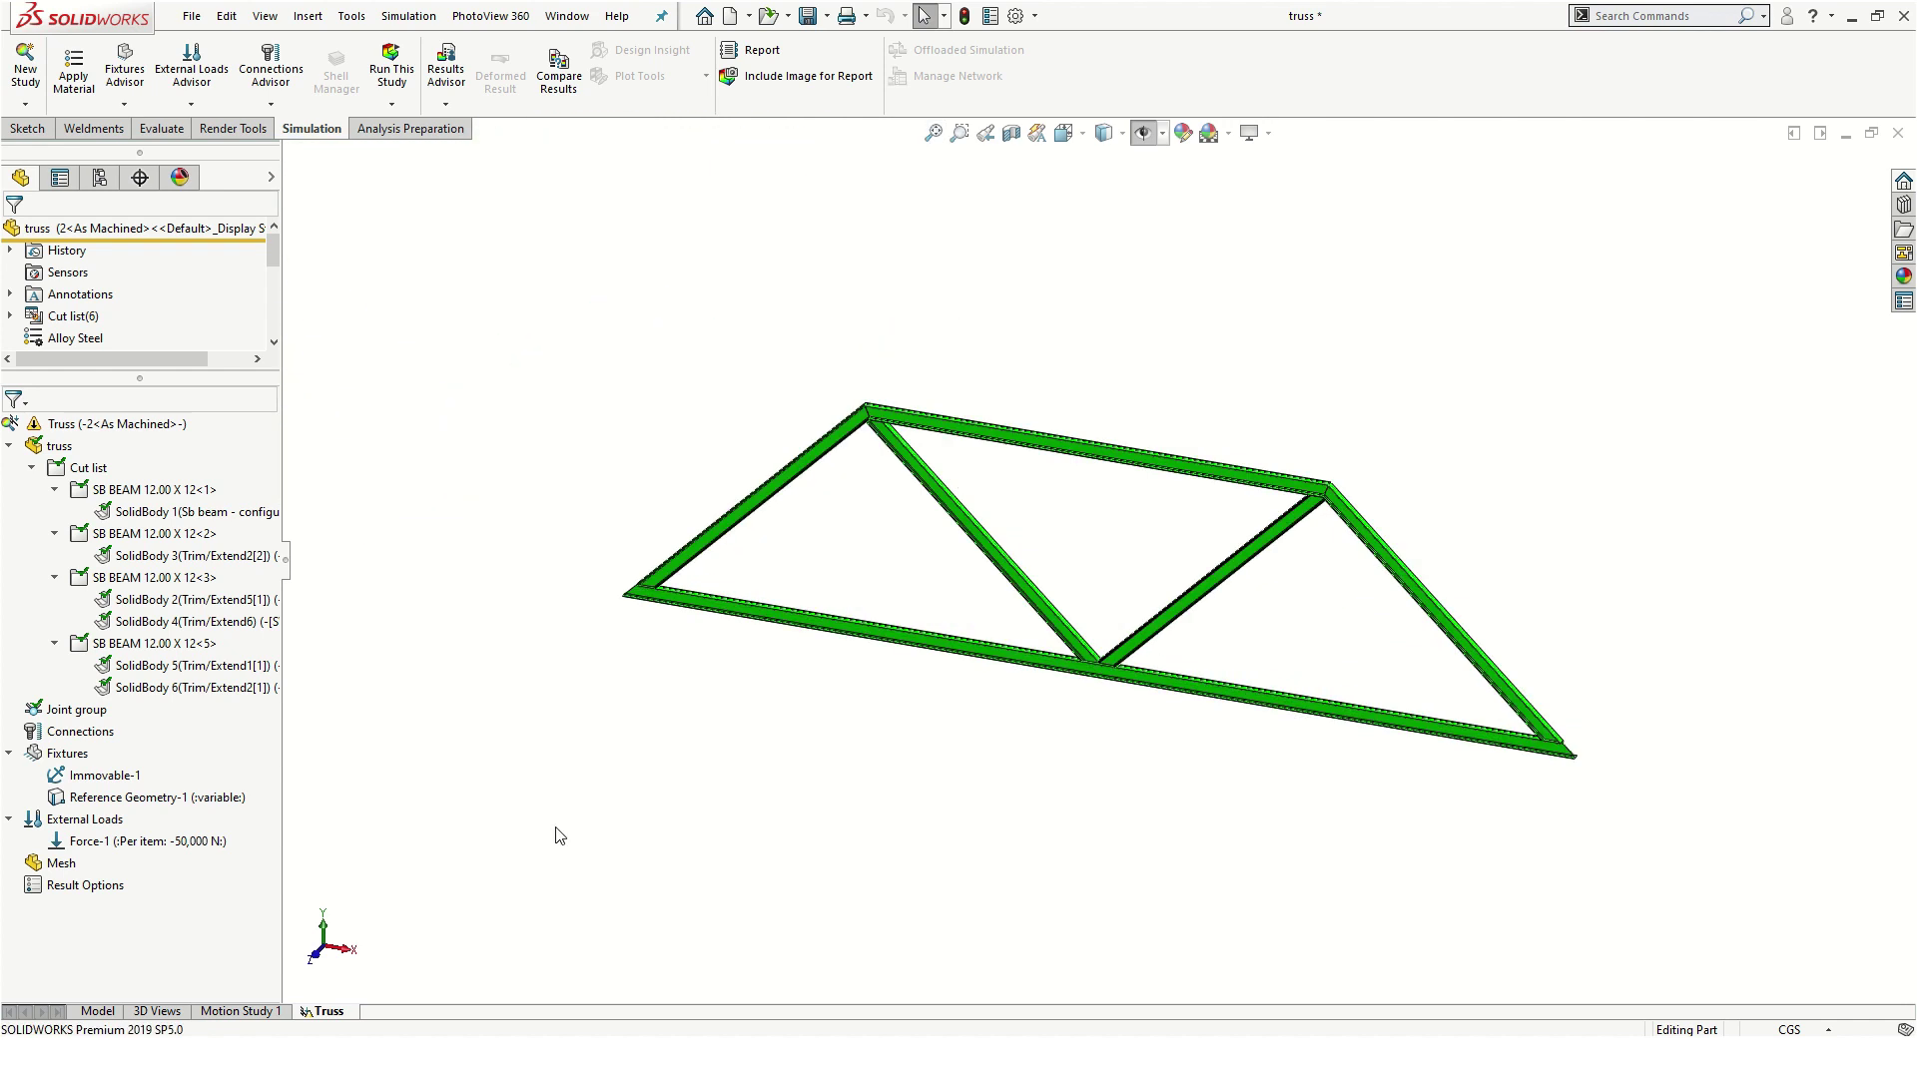
- Start a Use Reference Geometry fixture on all five truss joints, referenced to the Front Plane
click(97, 316)
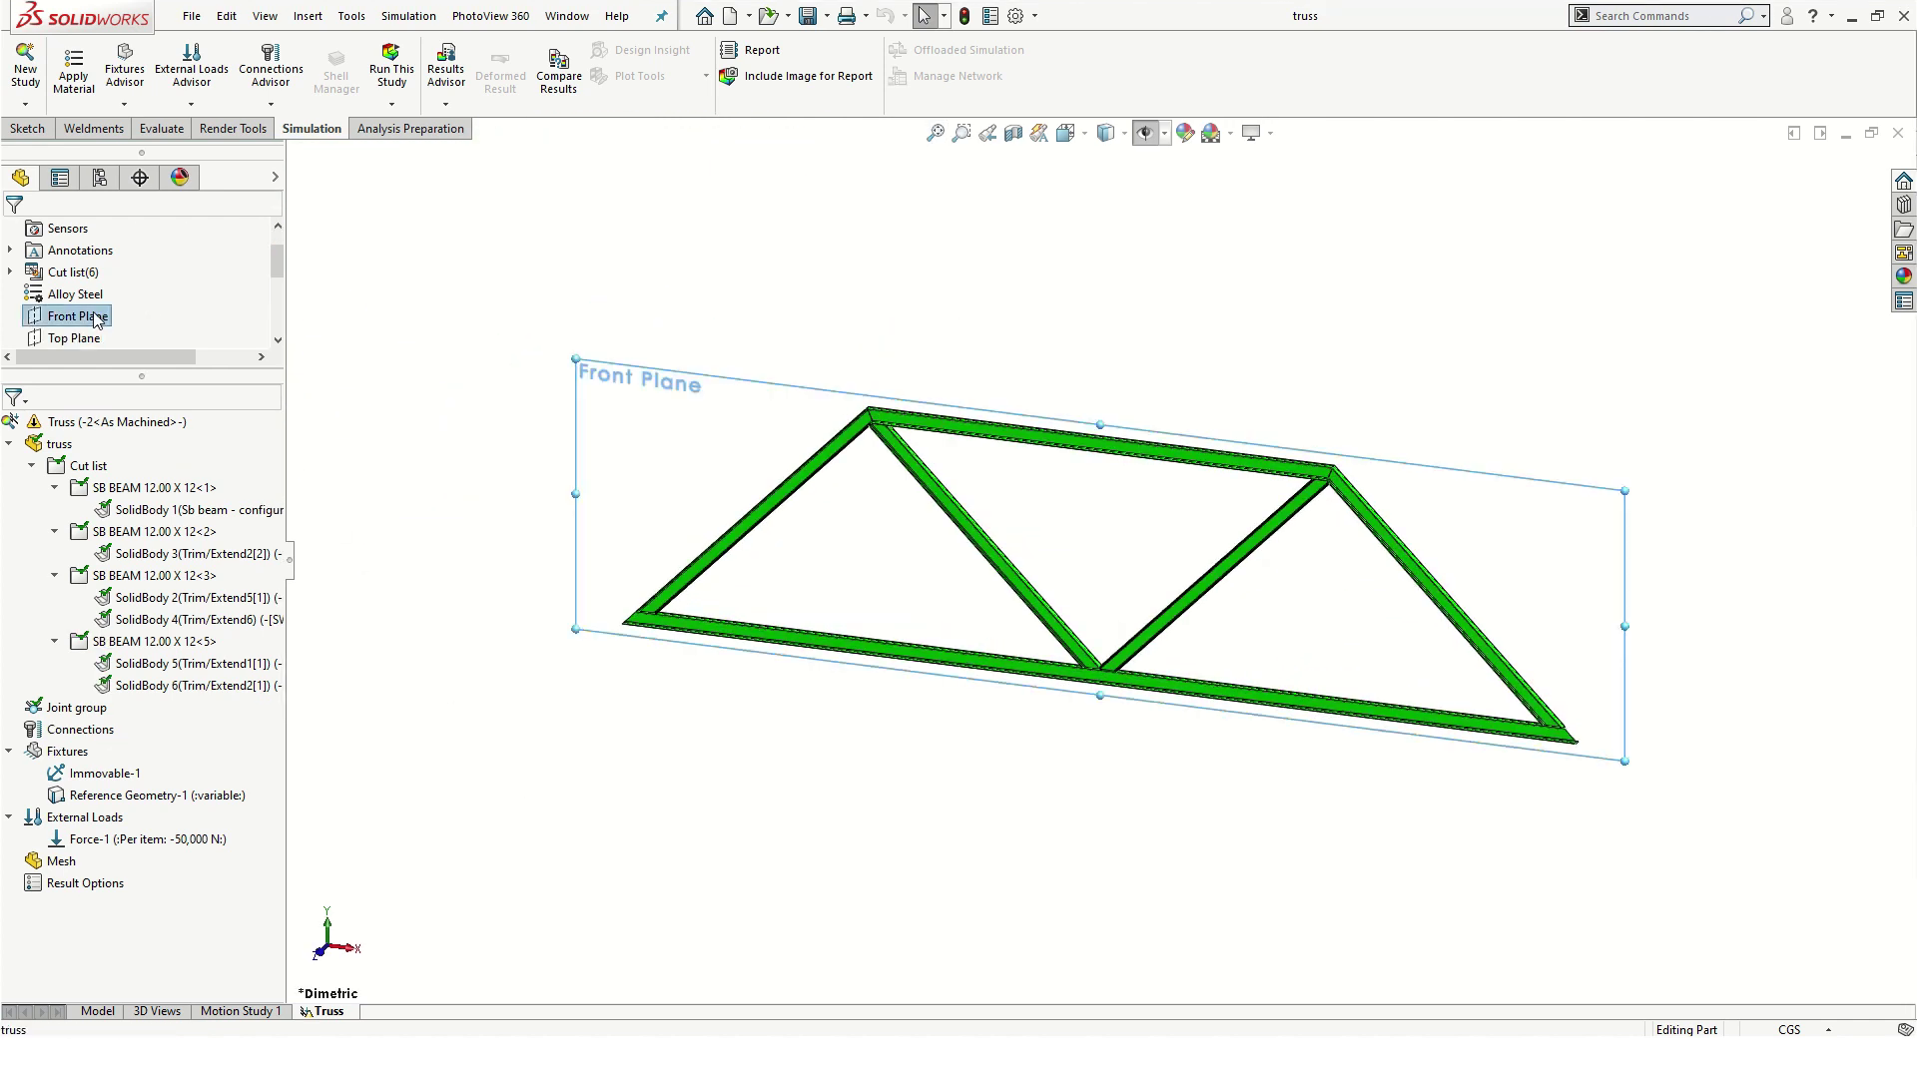
click(524, 811)
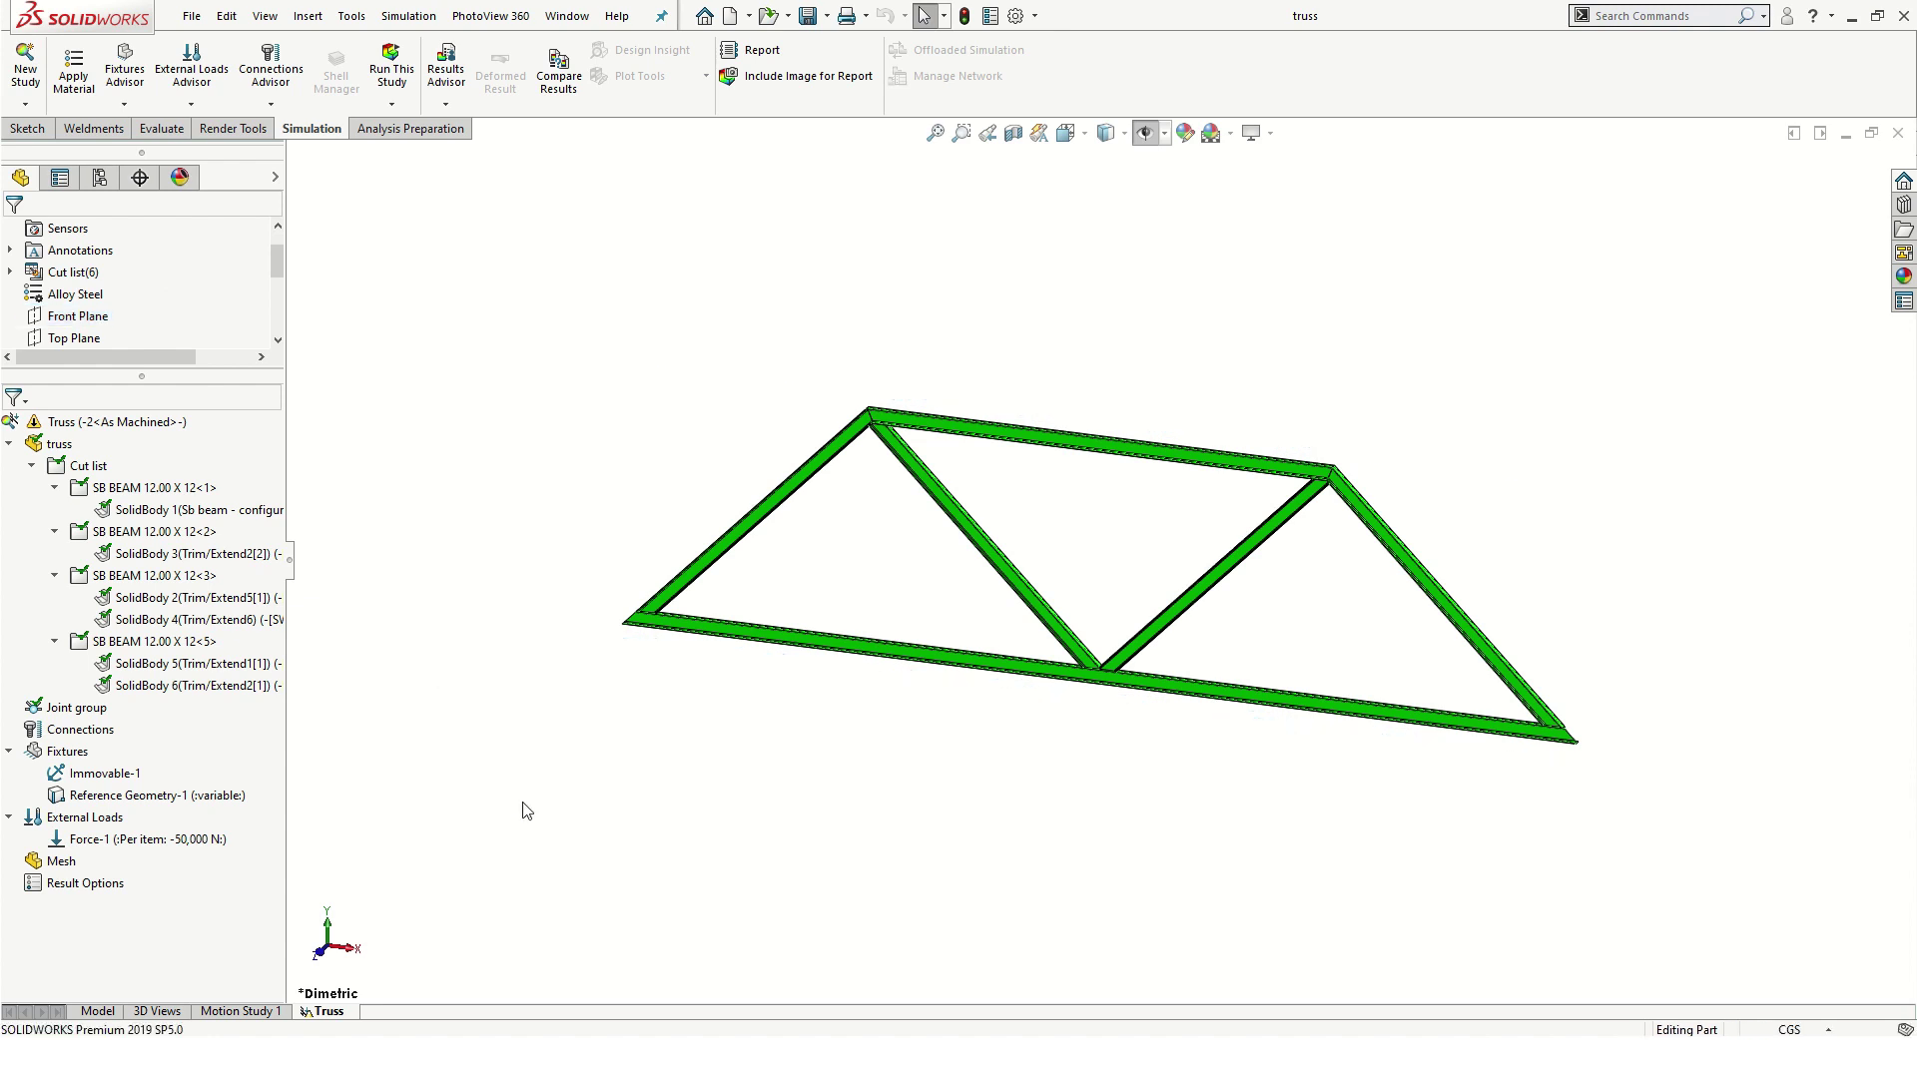
right_click(64, 752)
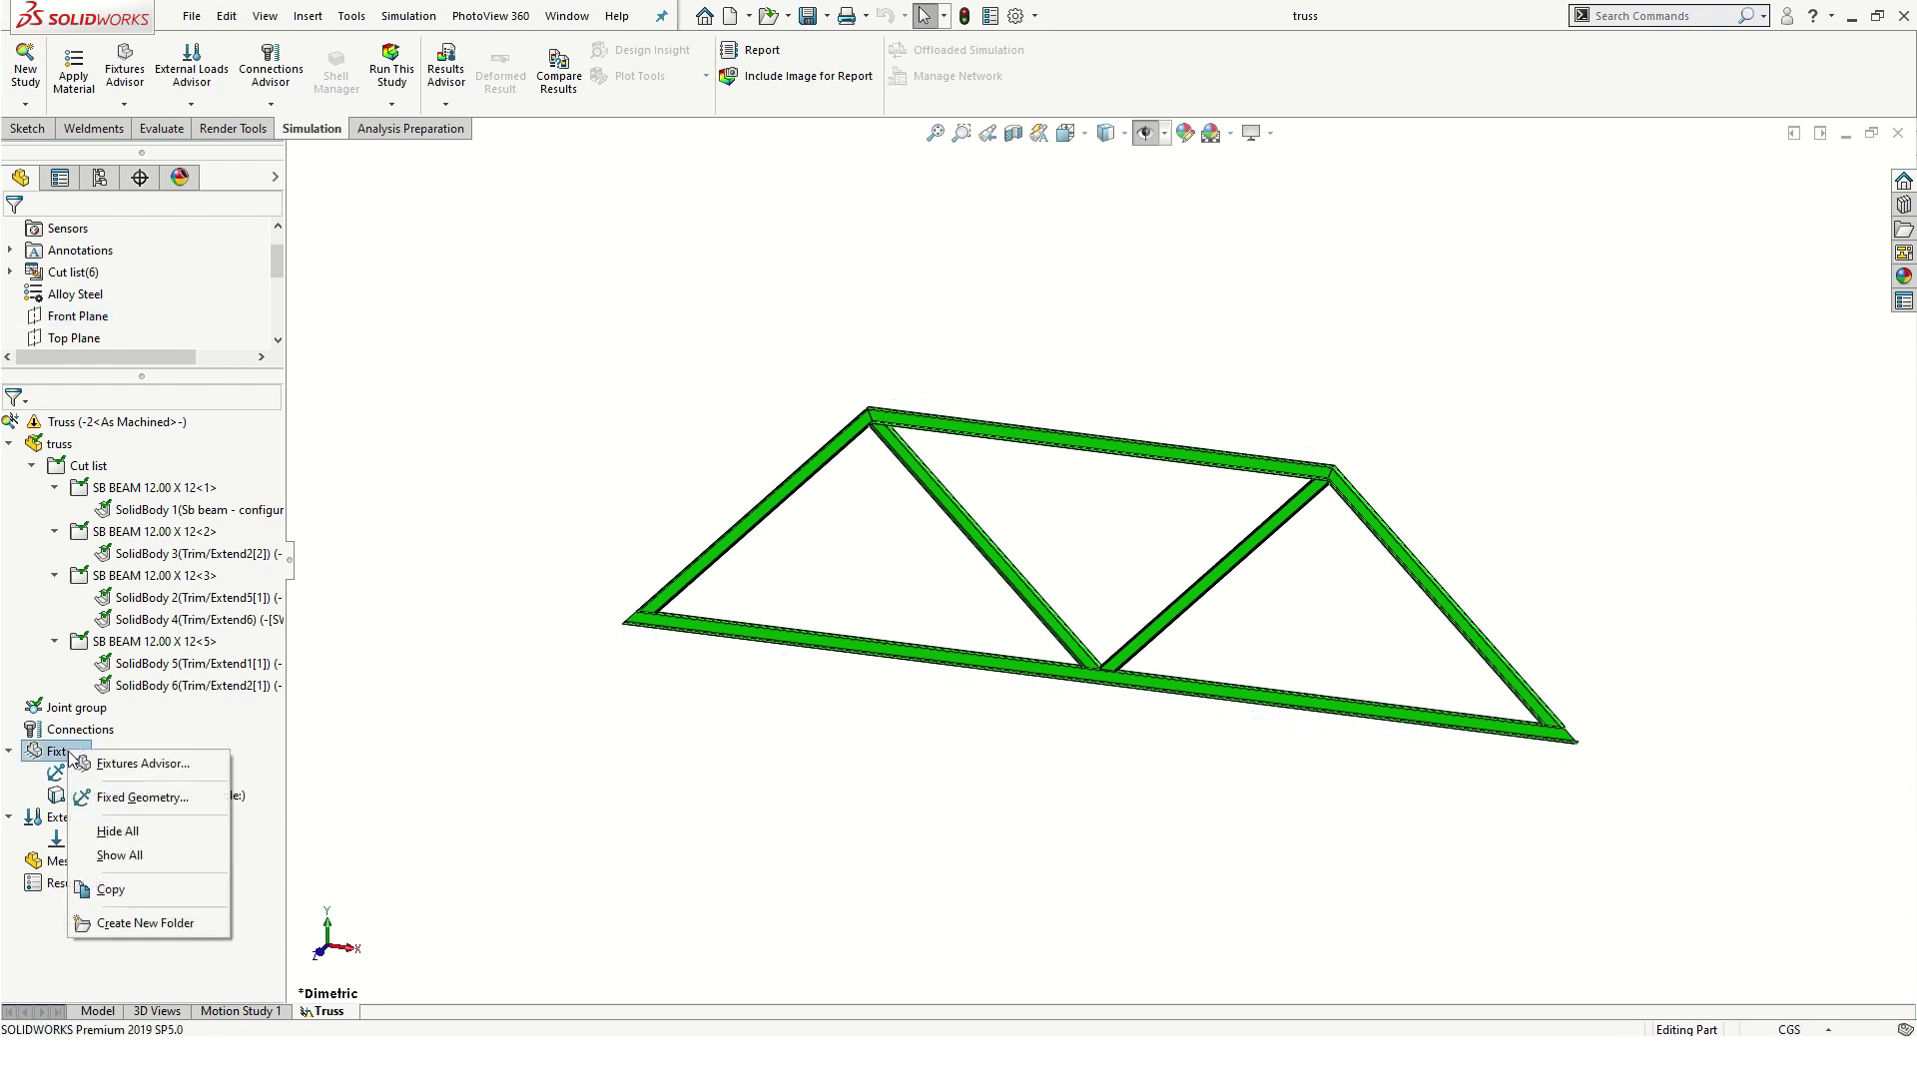
click(129, 797)
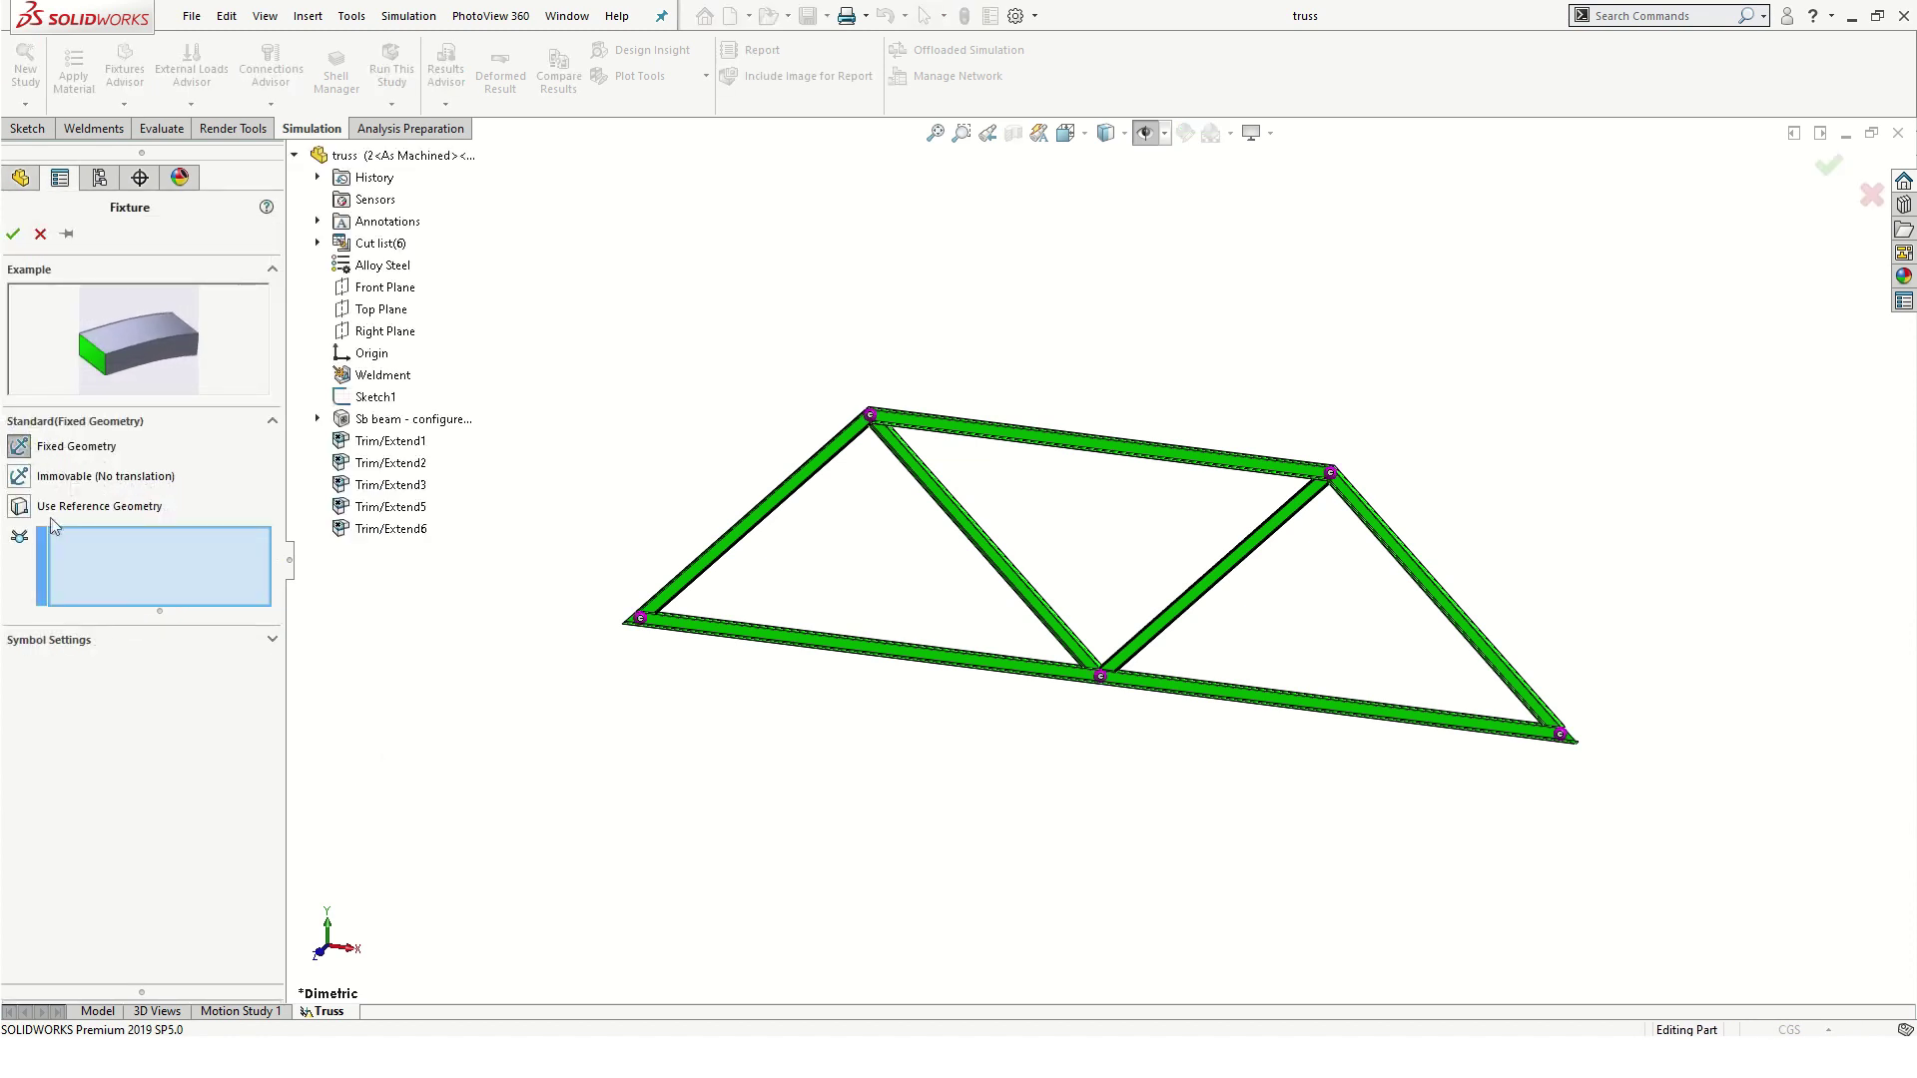
click(22, 509)
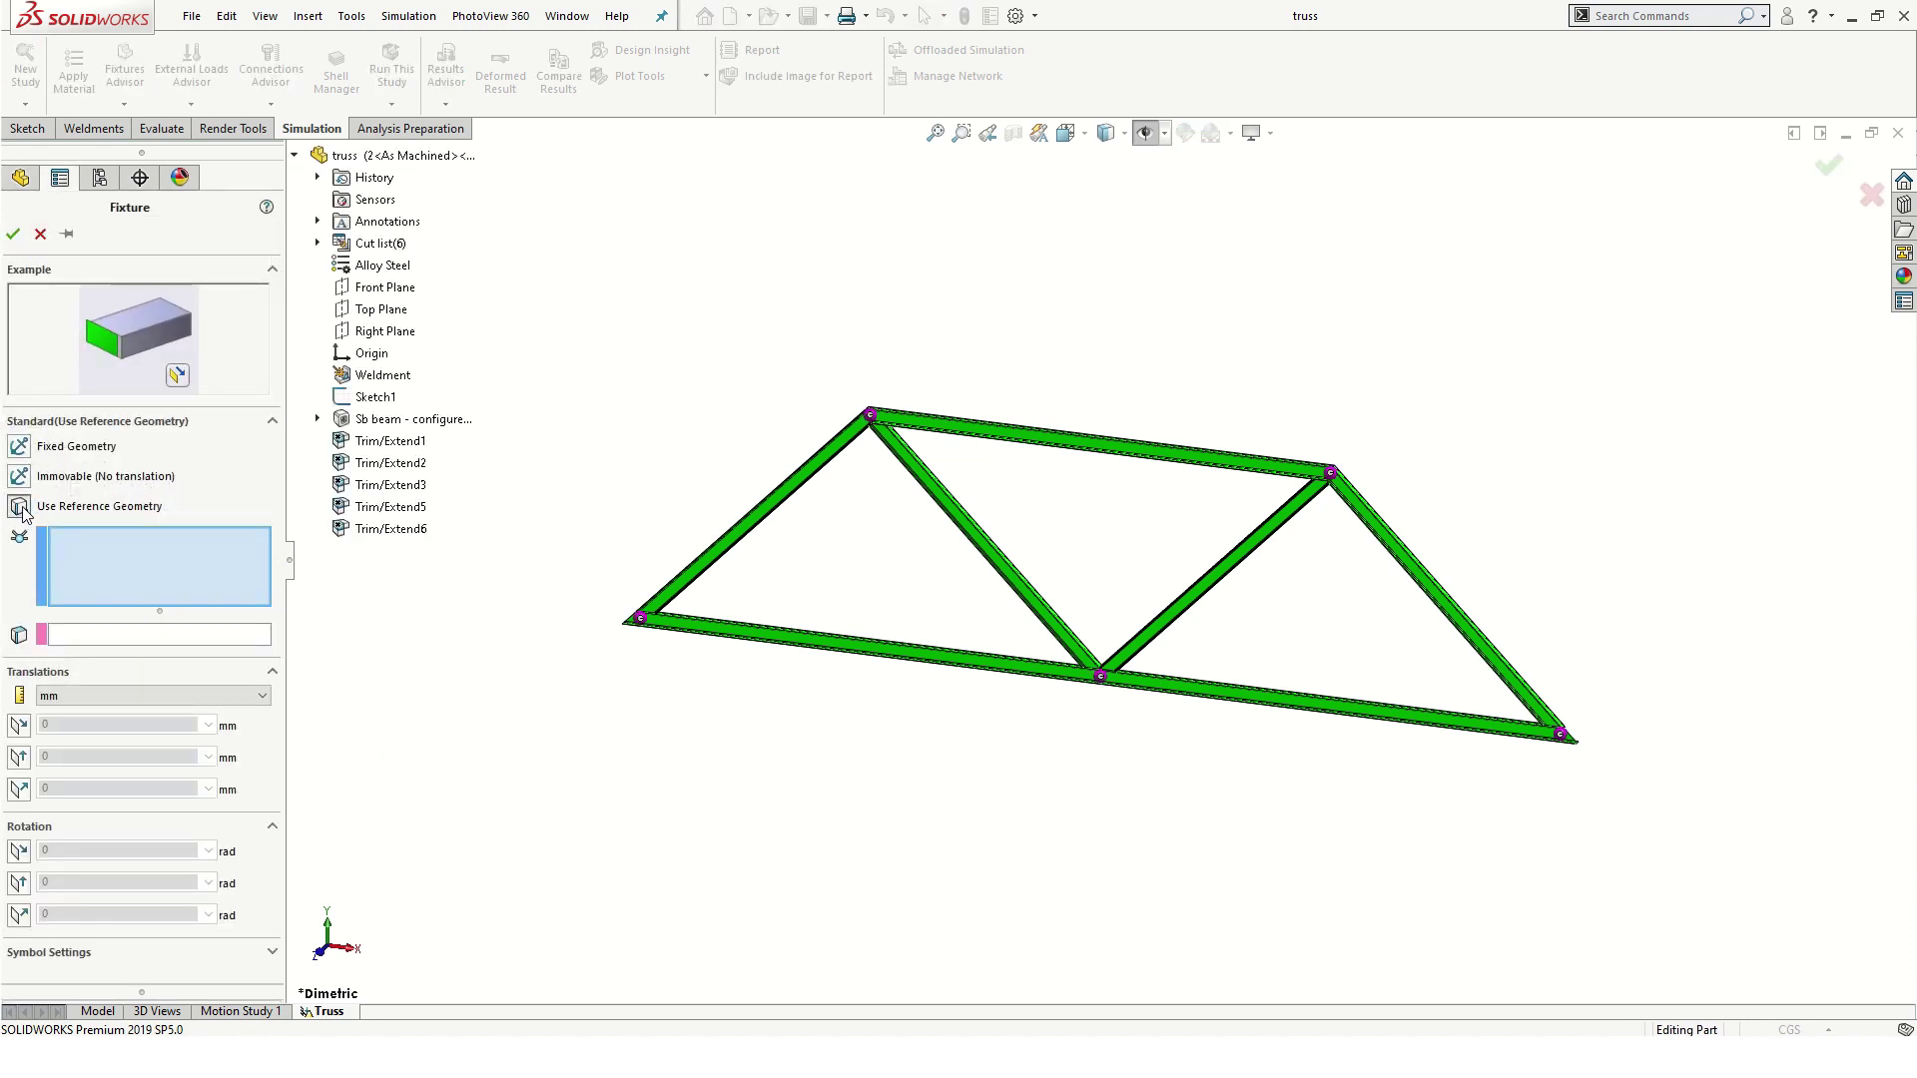
click(122, 639)
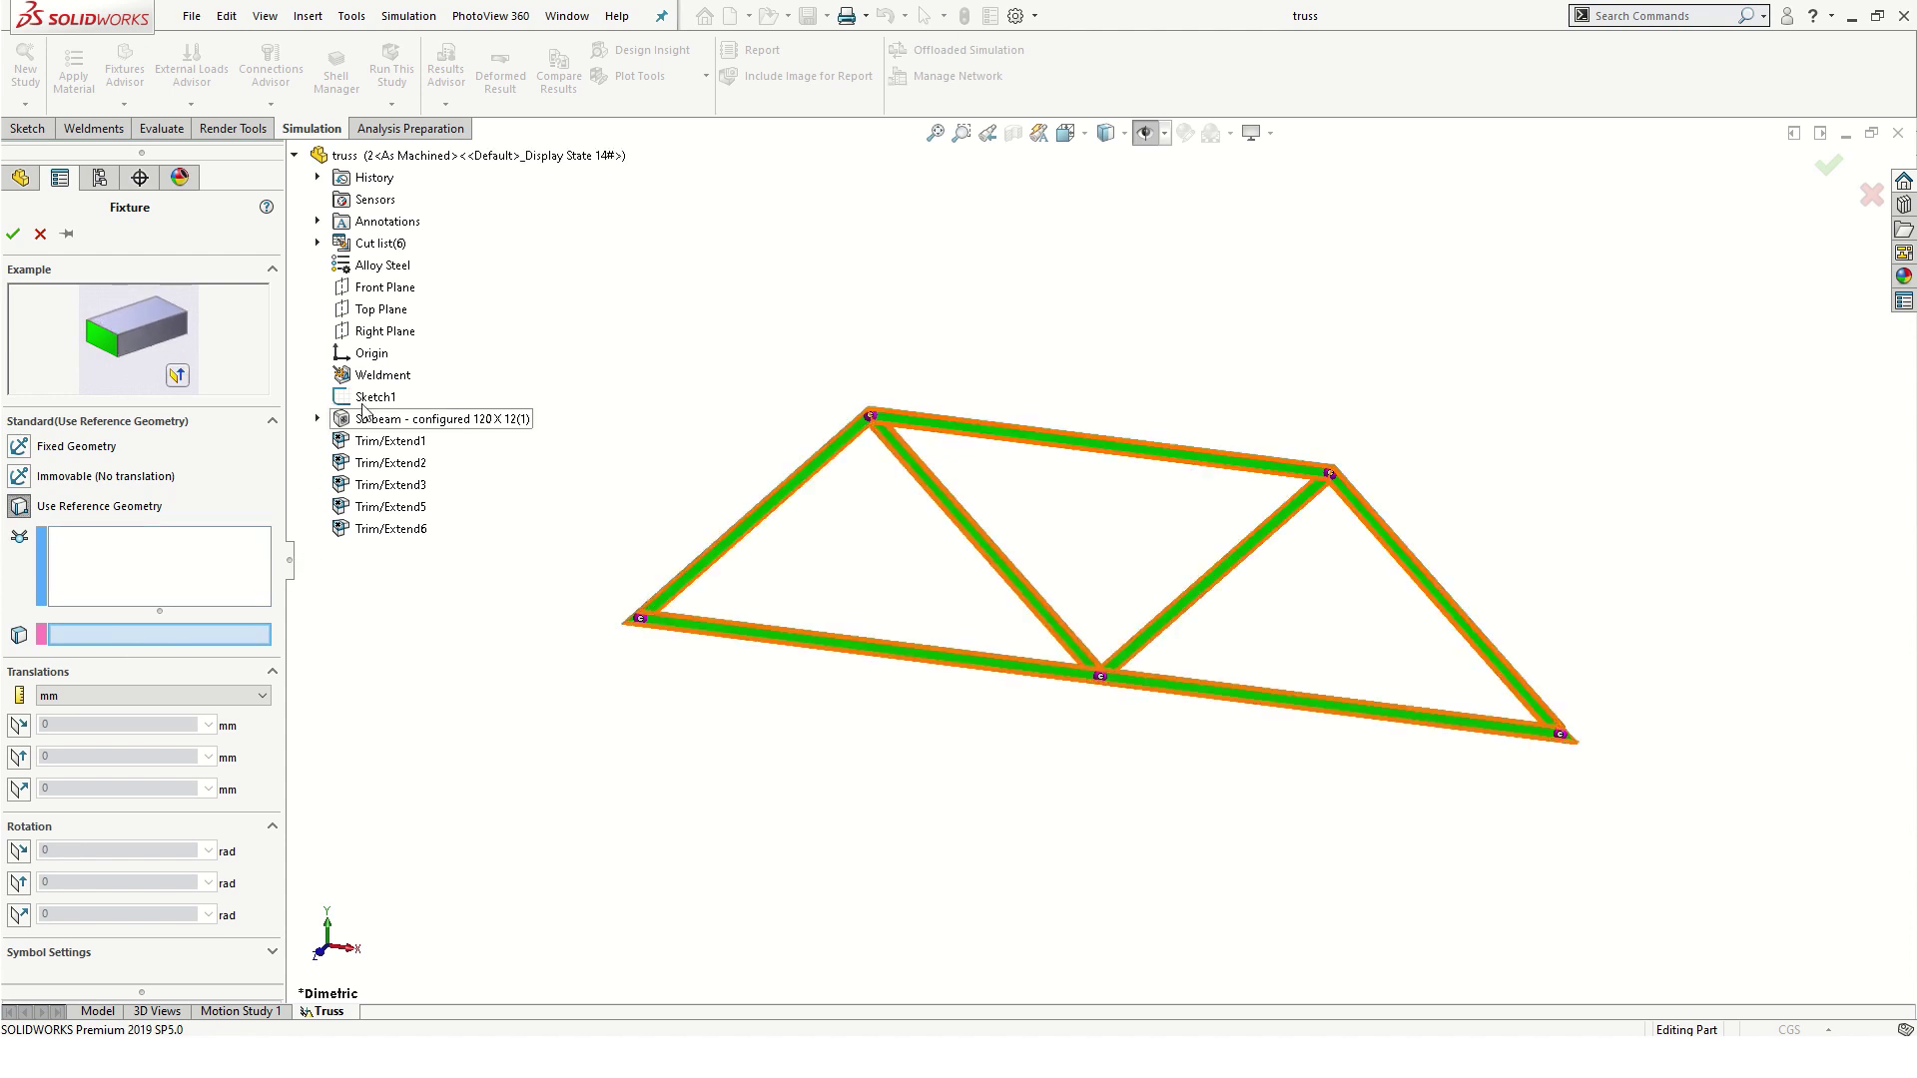
click(385, 289)
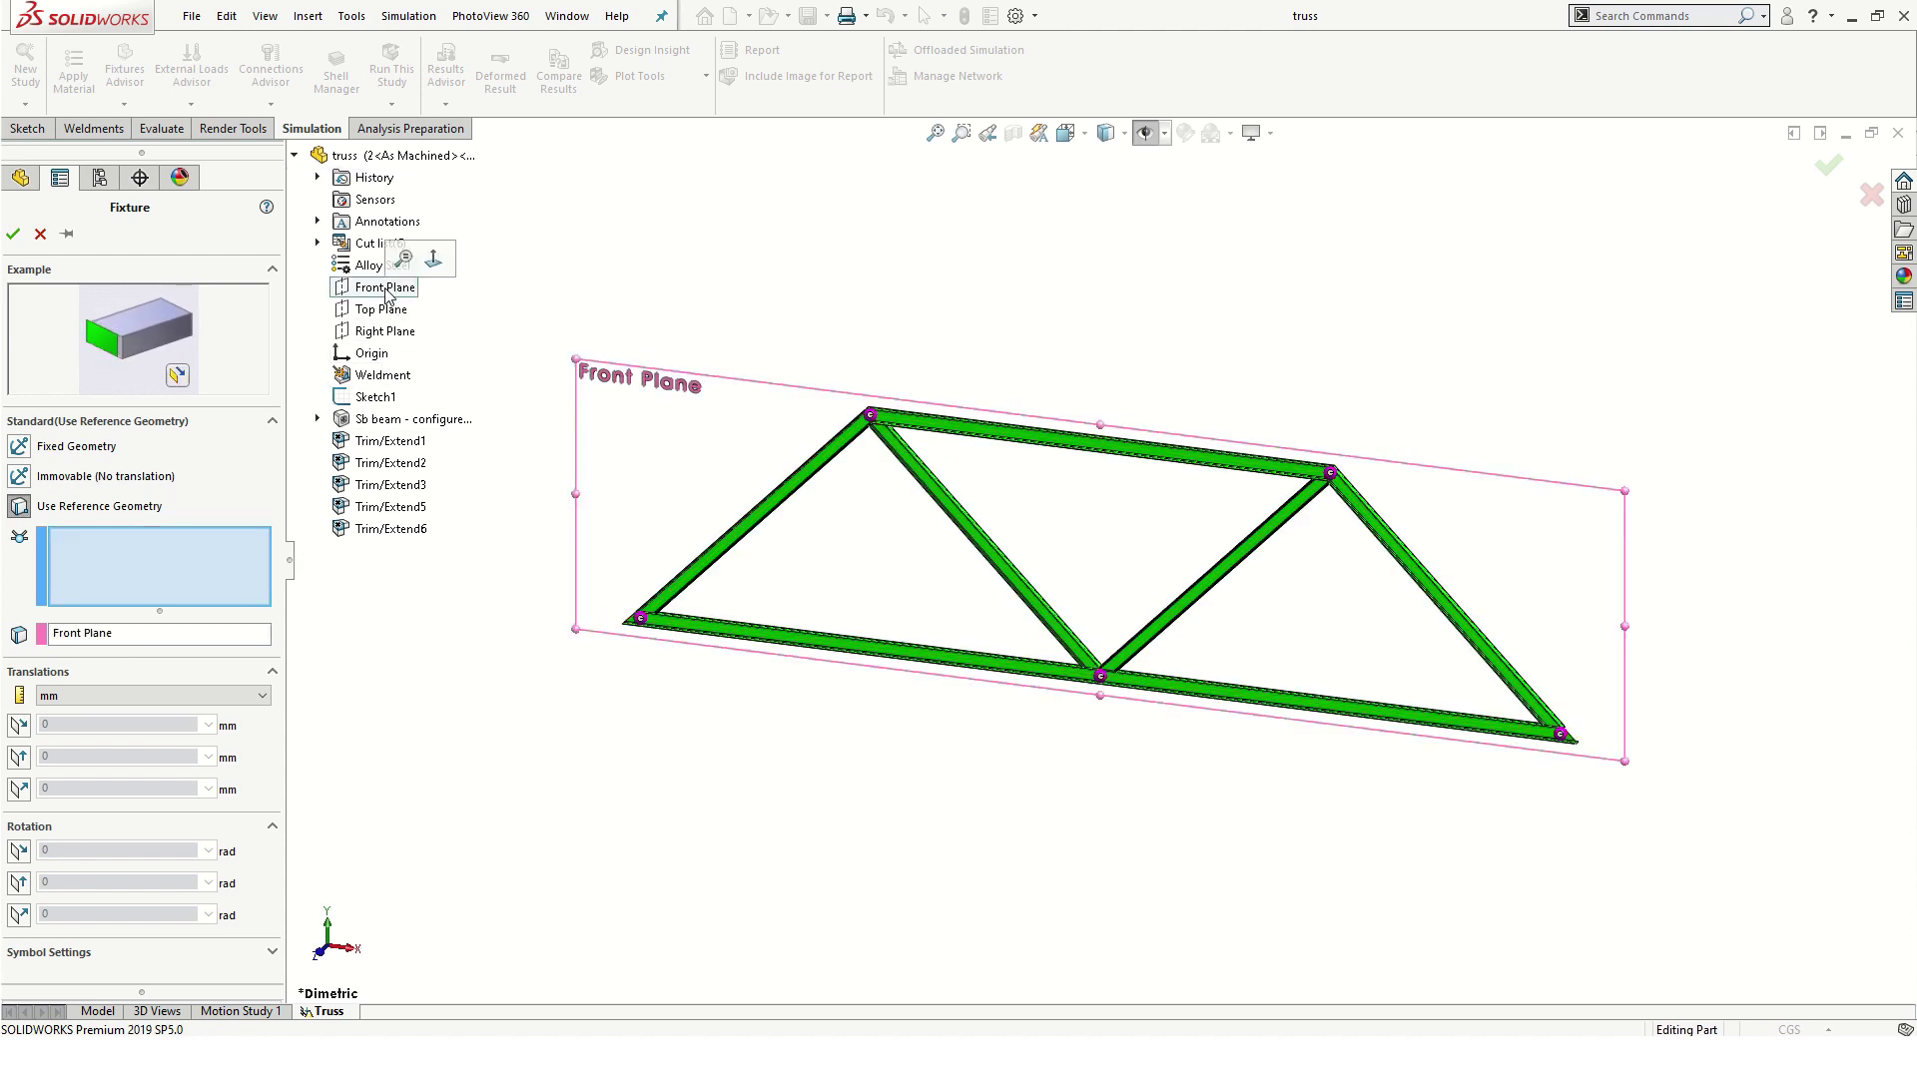
click(640, 618)
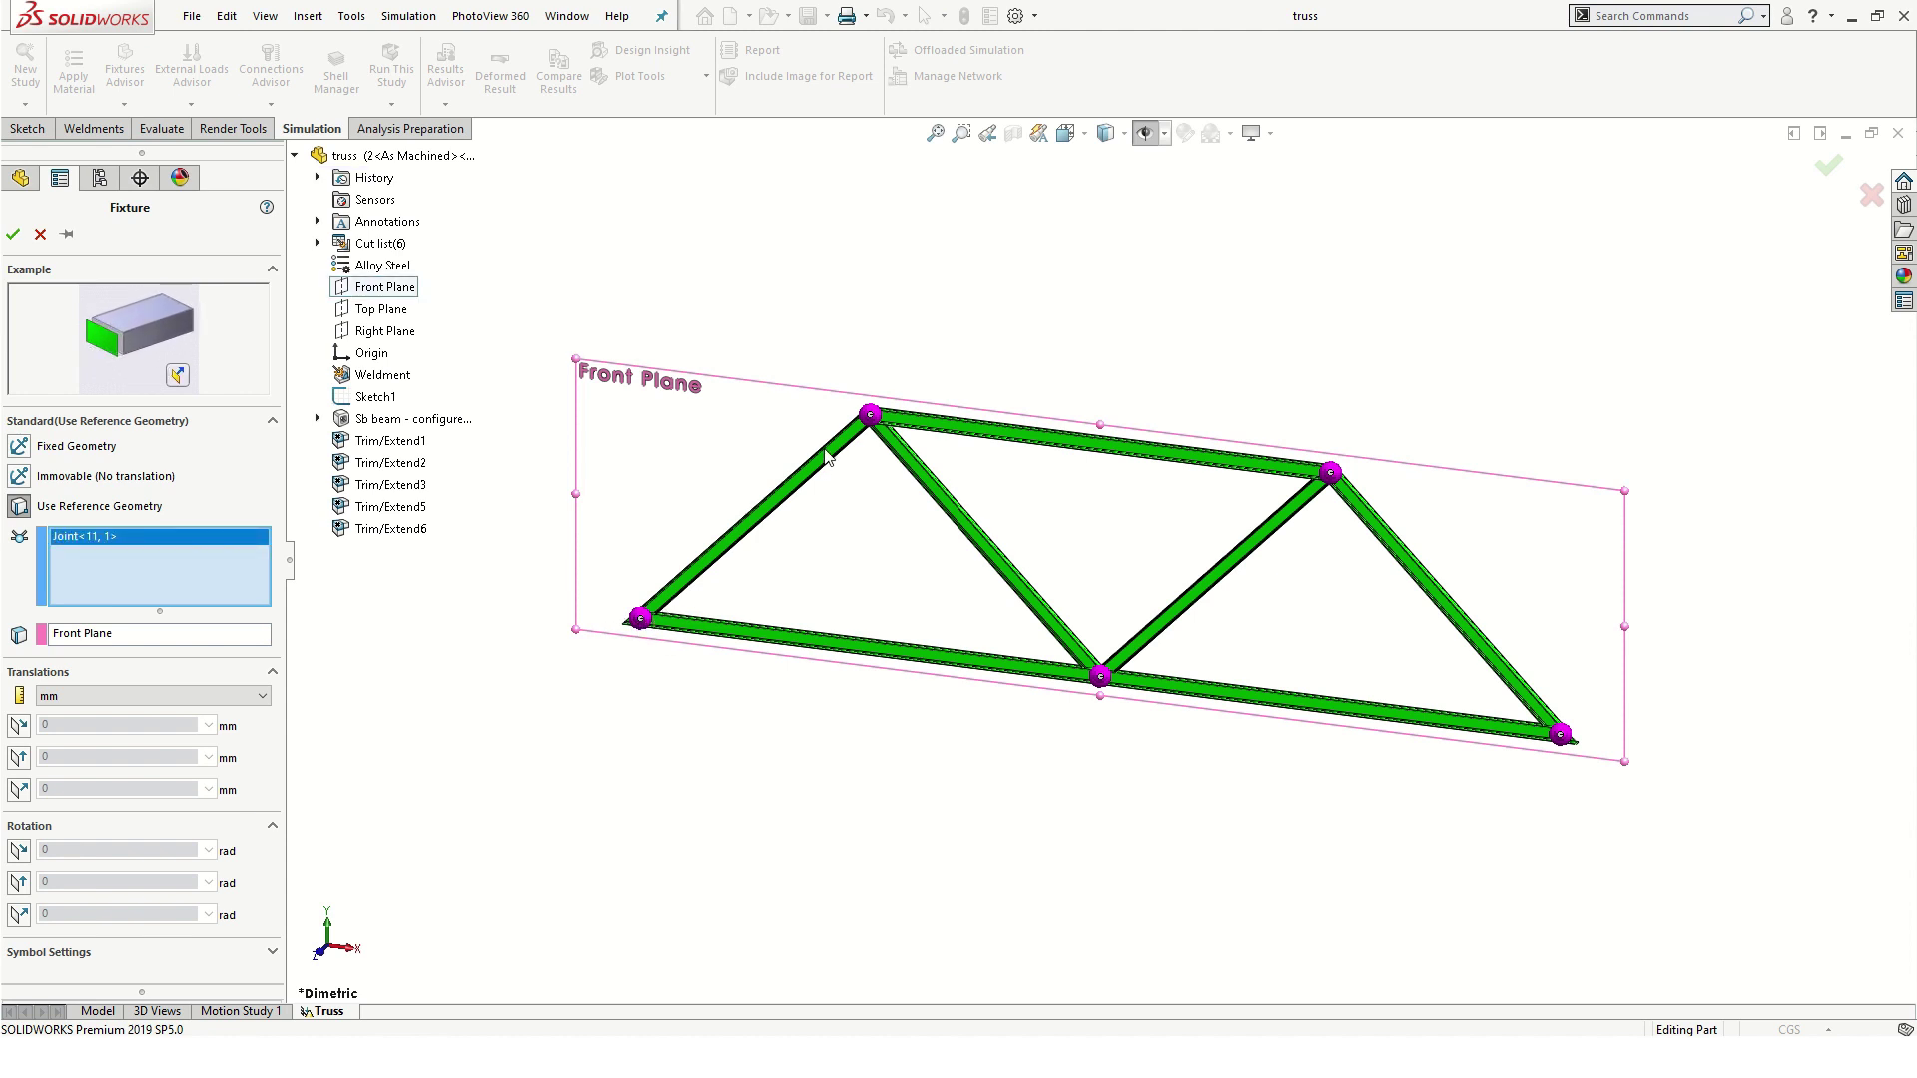
click(871, 417)
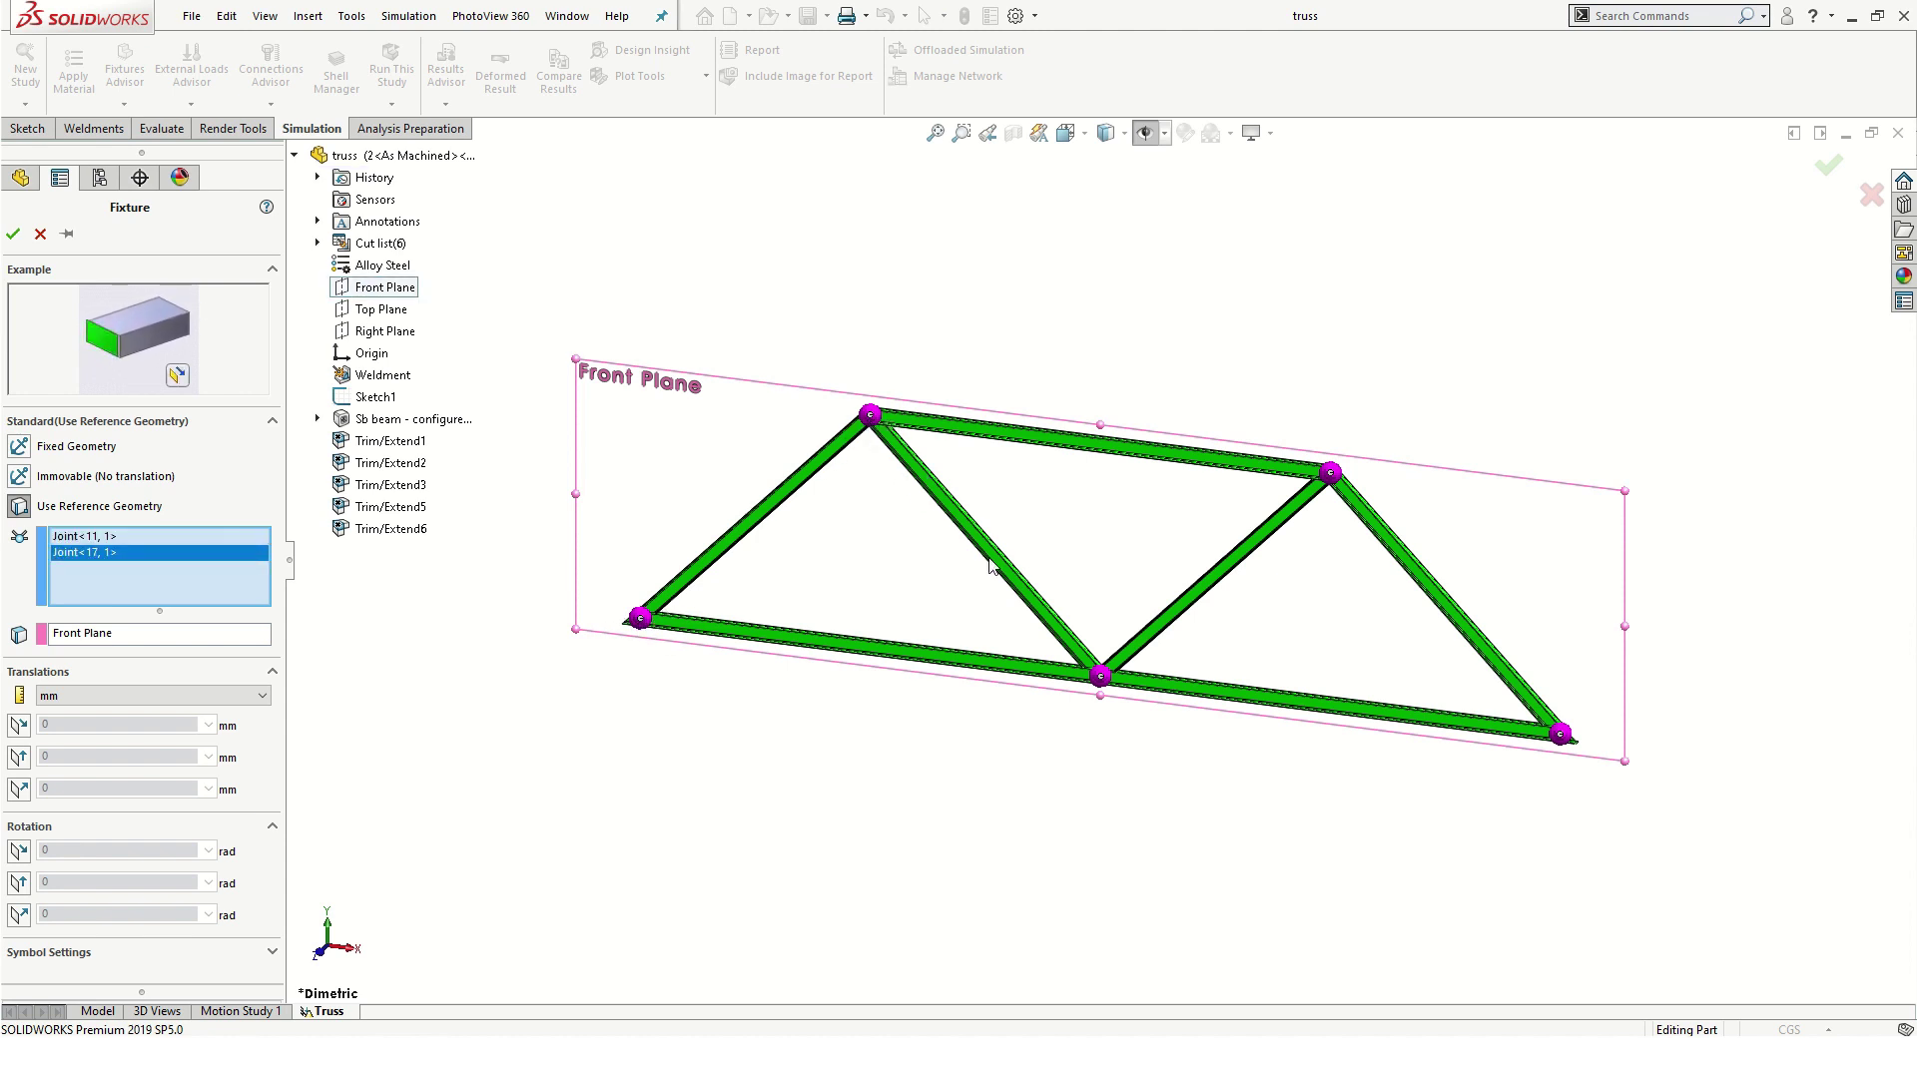
click(1099, 676)
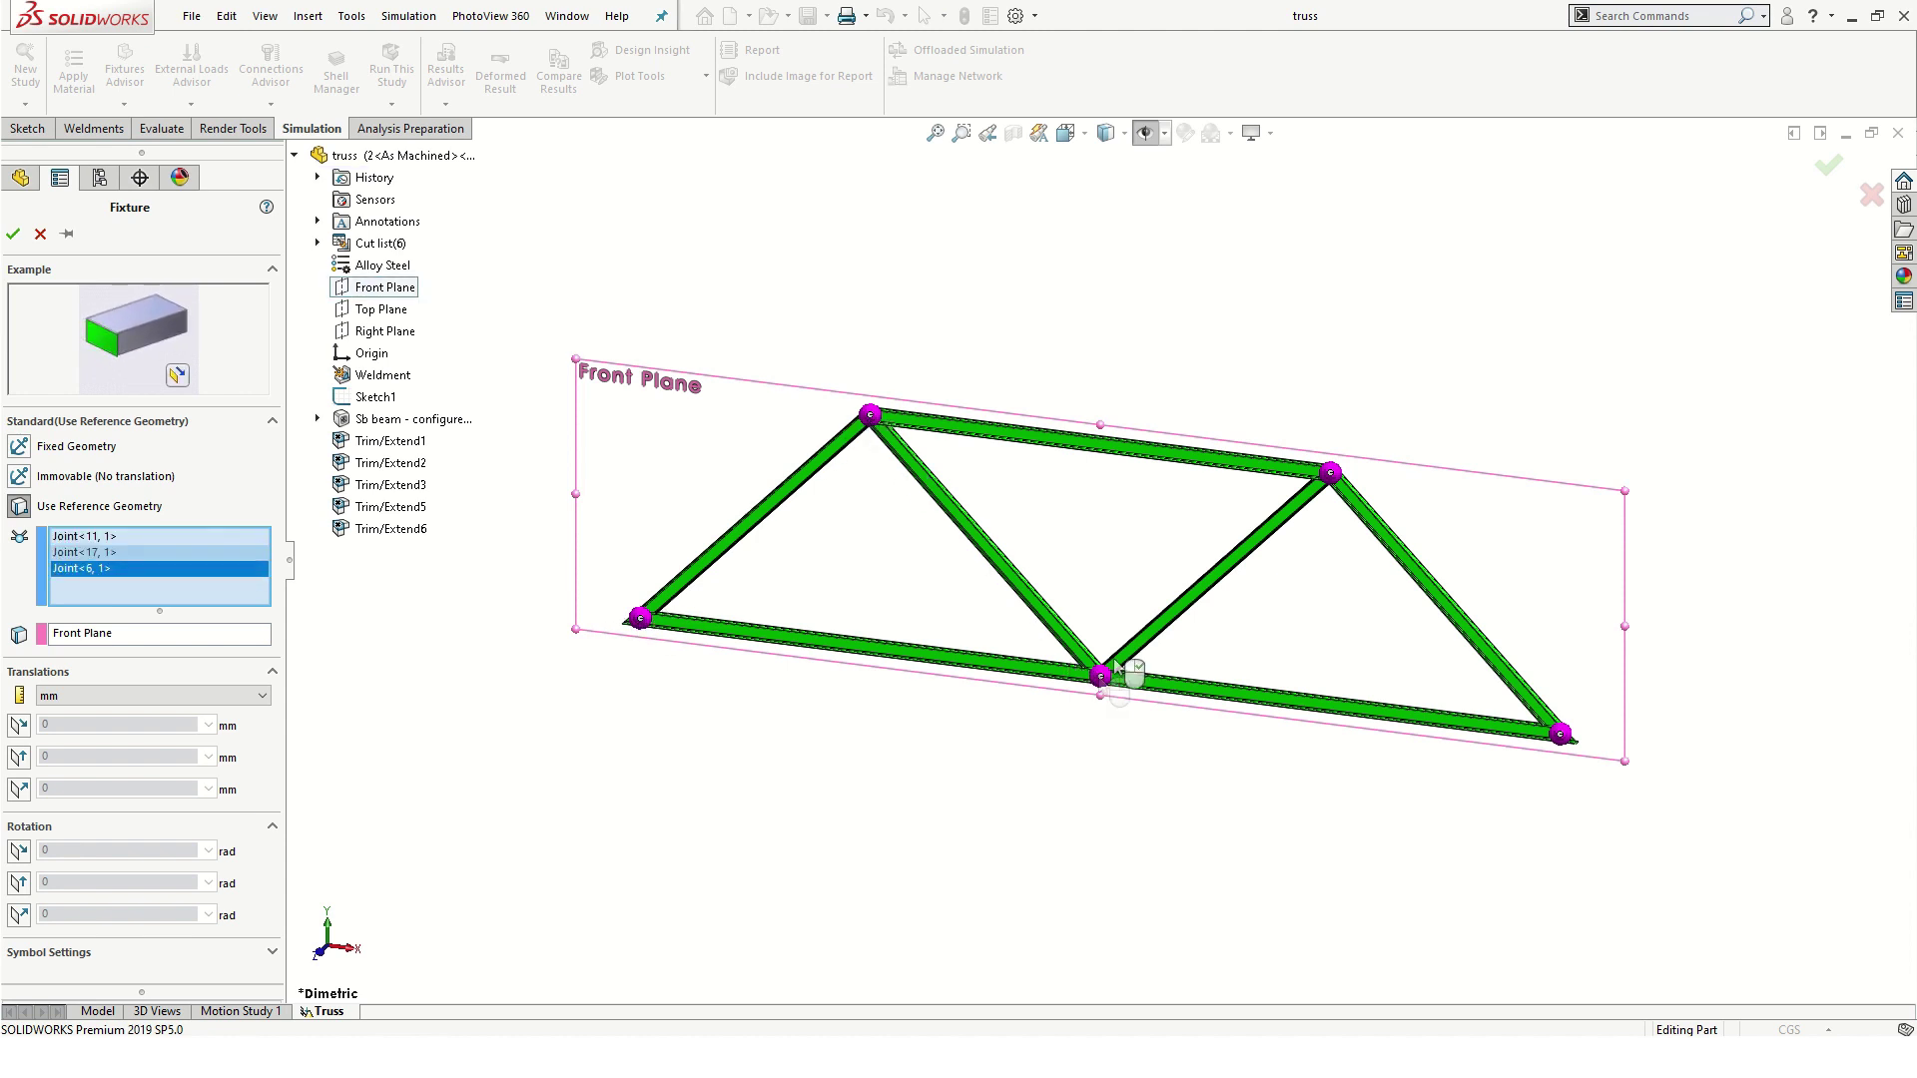
click(1334, 475)
click(1563, 736)
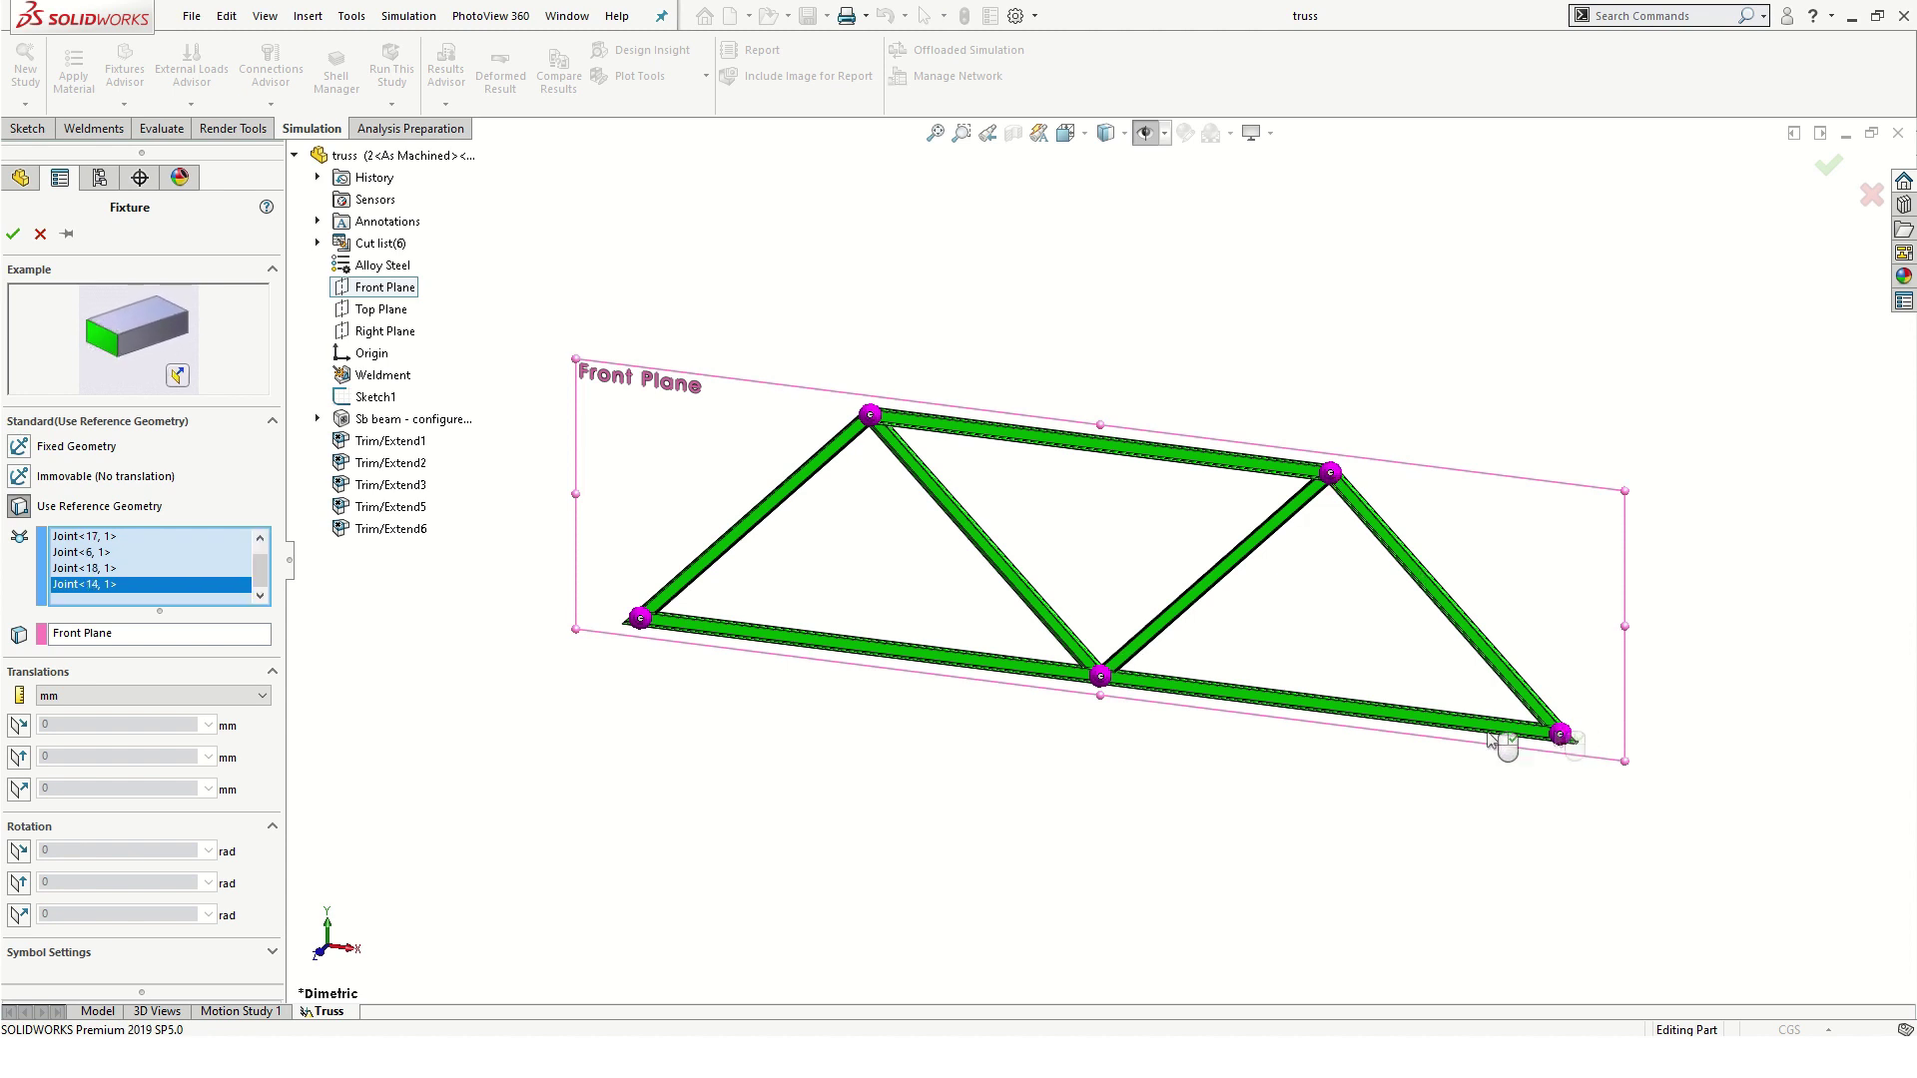
- Restrain the five joints' translation normal to the Front Plane at 0 mm
middle_drag(1026, 812, 949, 779)
scroll(1207, 650, down, 3)
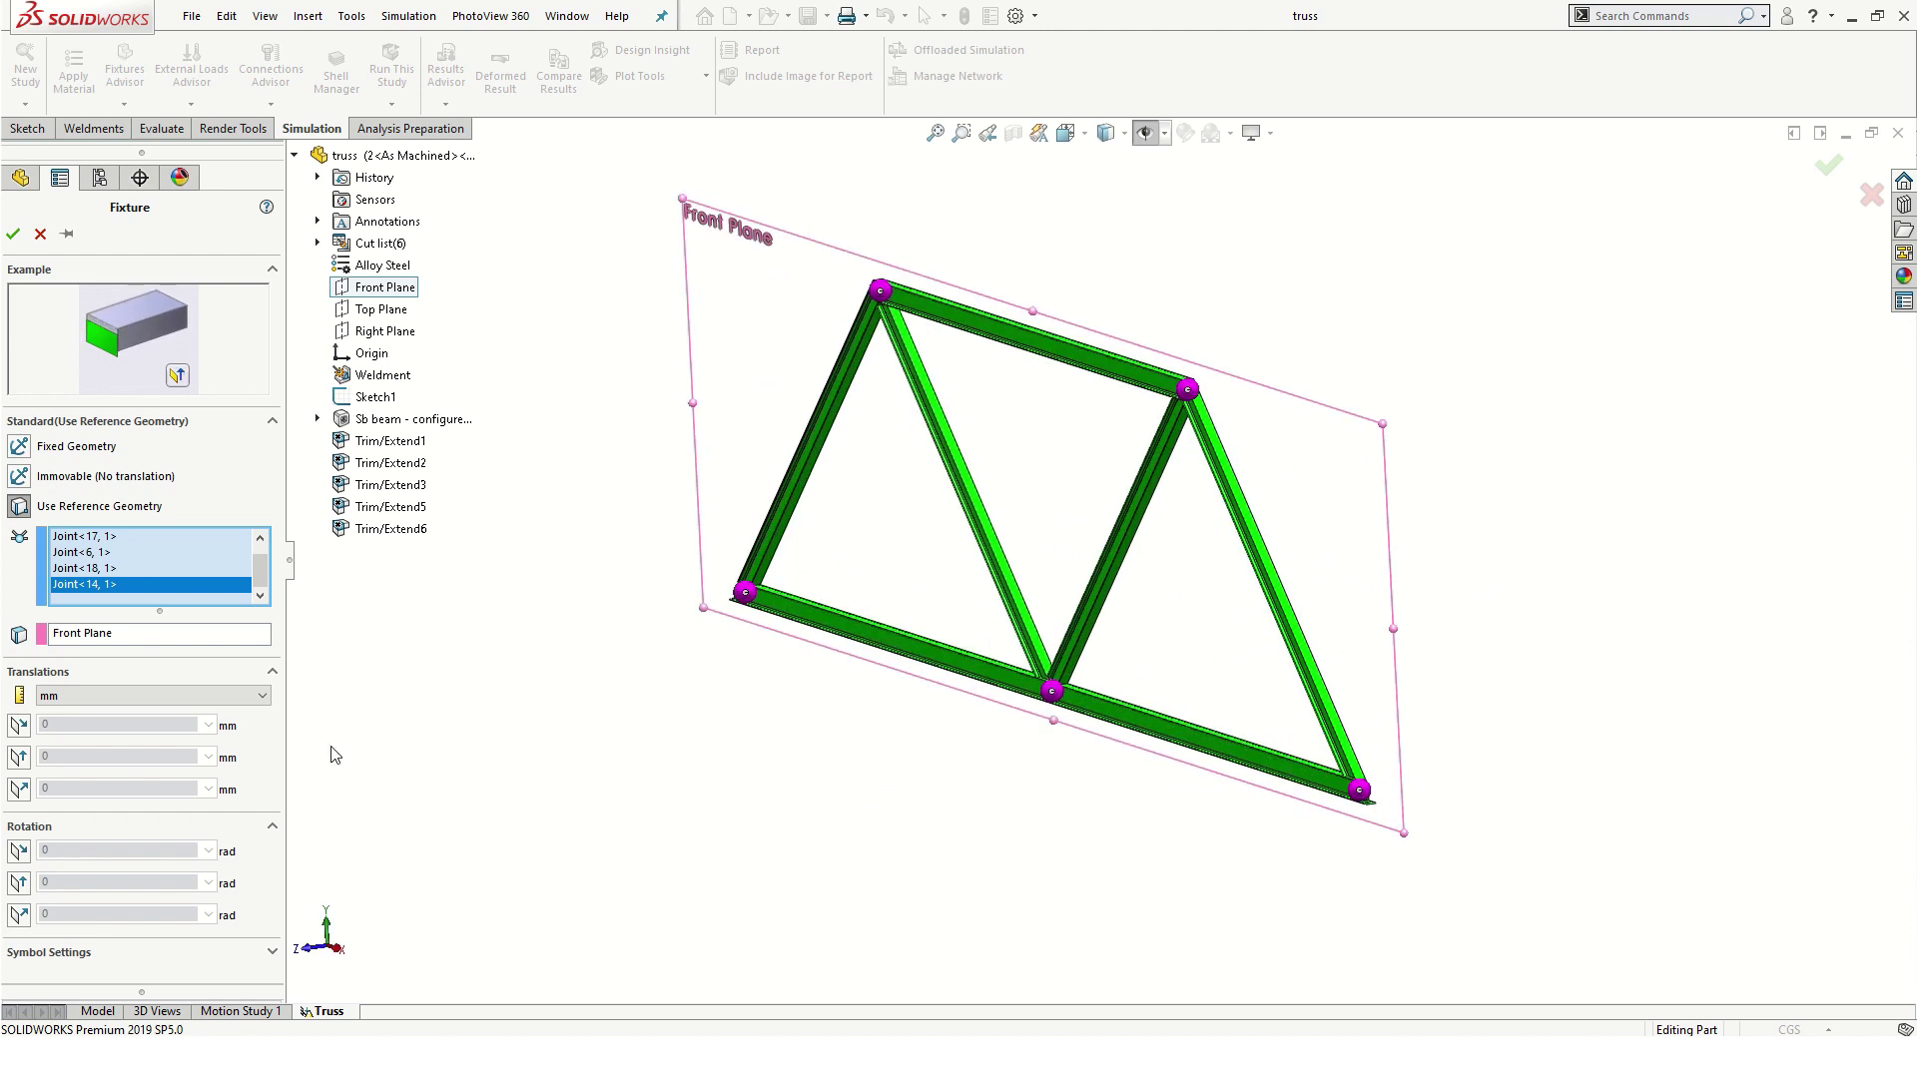
click(18, 789)
mouse_move(806, 715)
middle_down()
mouse_move(775, 702)
mouse_move(779, 717)
middle_up()
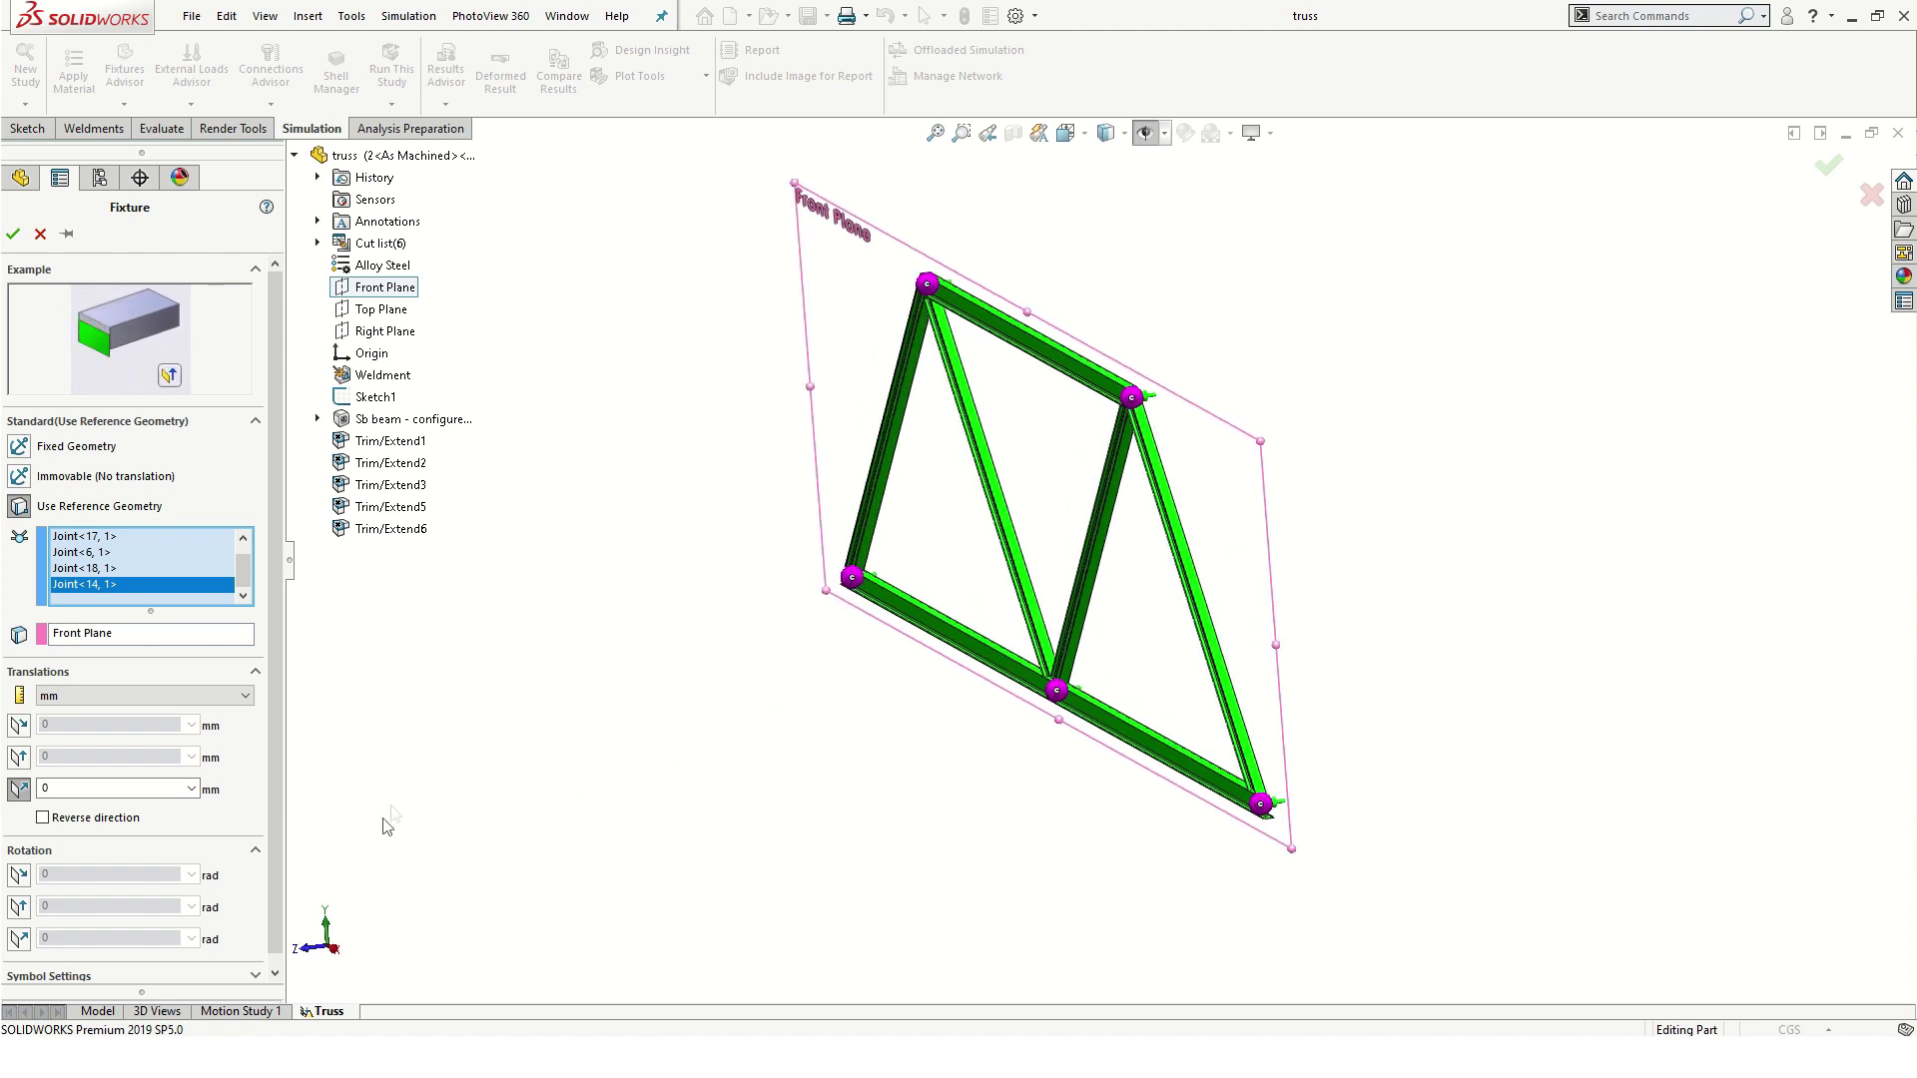
- Set the out-of-plane fixture's symbol size to 260 and apply the fixture
scroll(270, 878, down, 1)
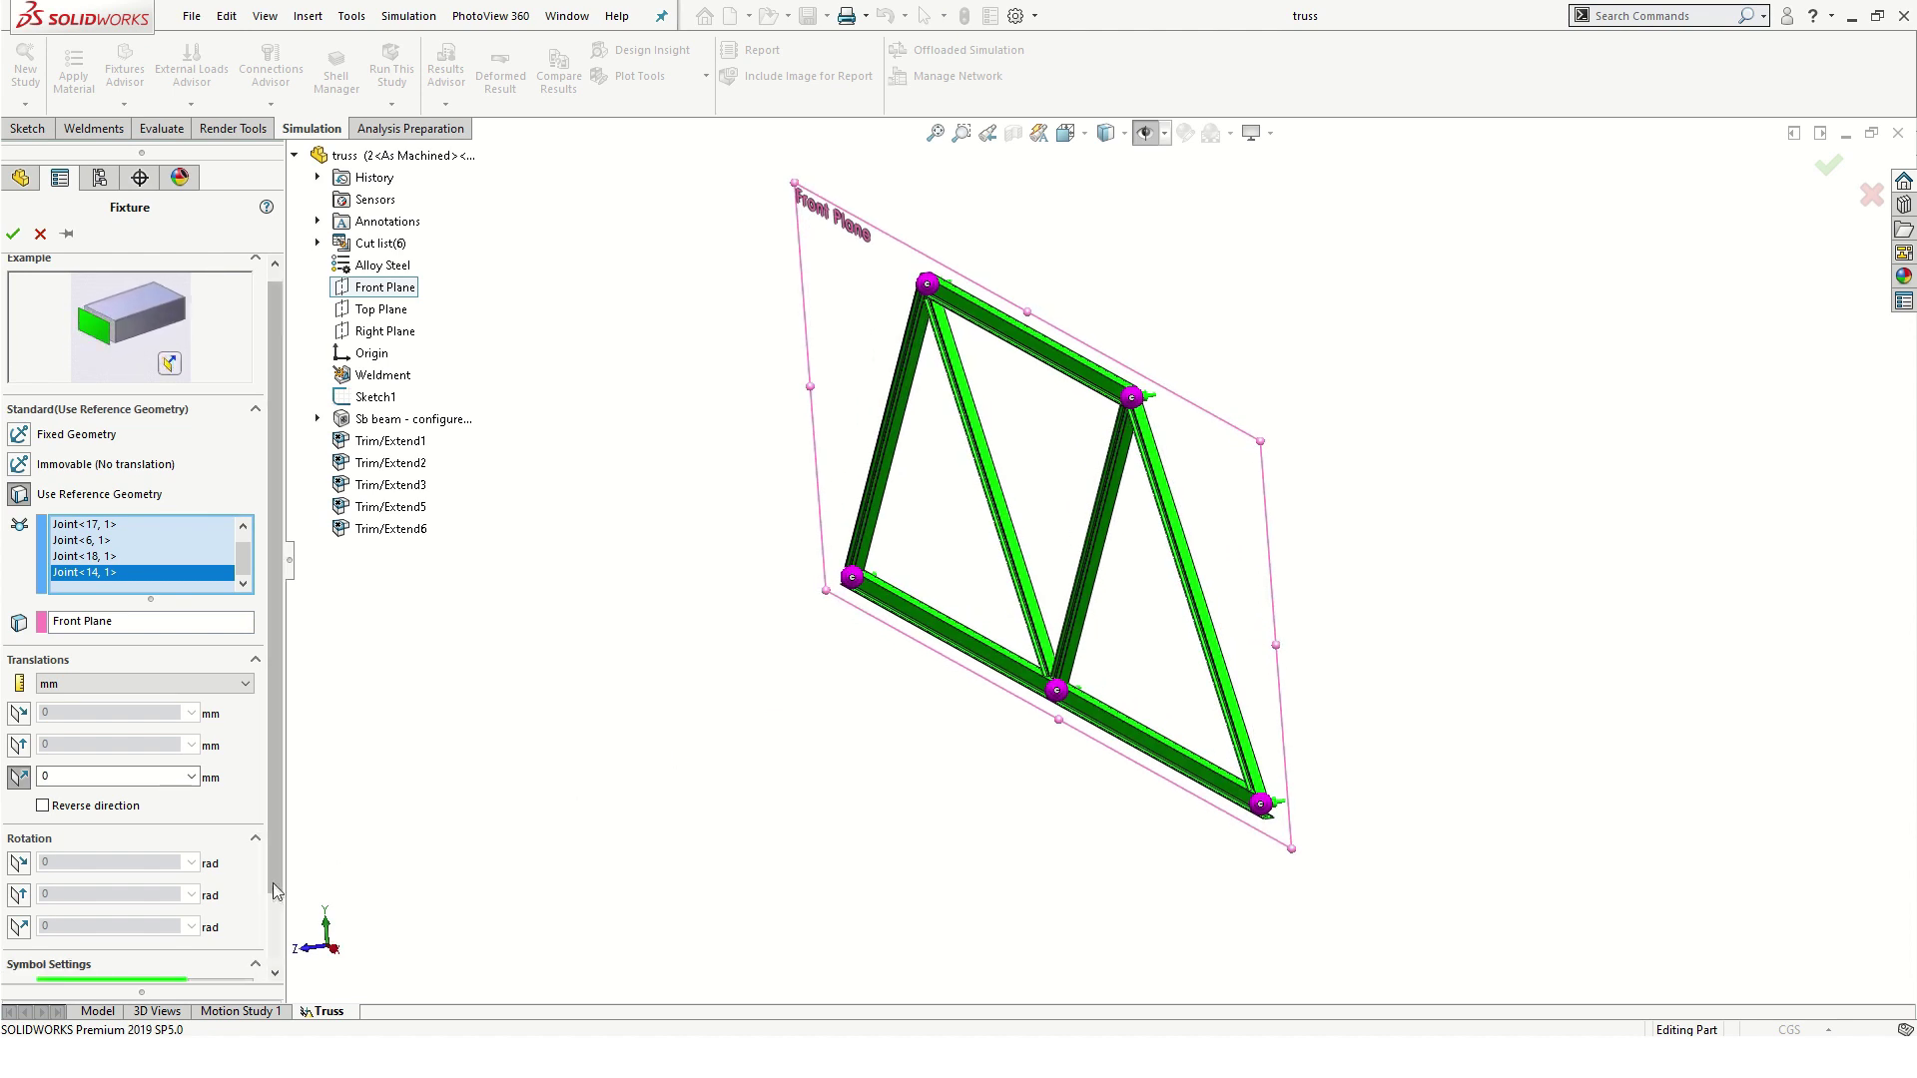
scroll(274, 894, down, 3)
click(247, 933)
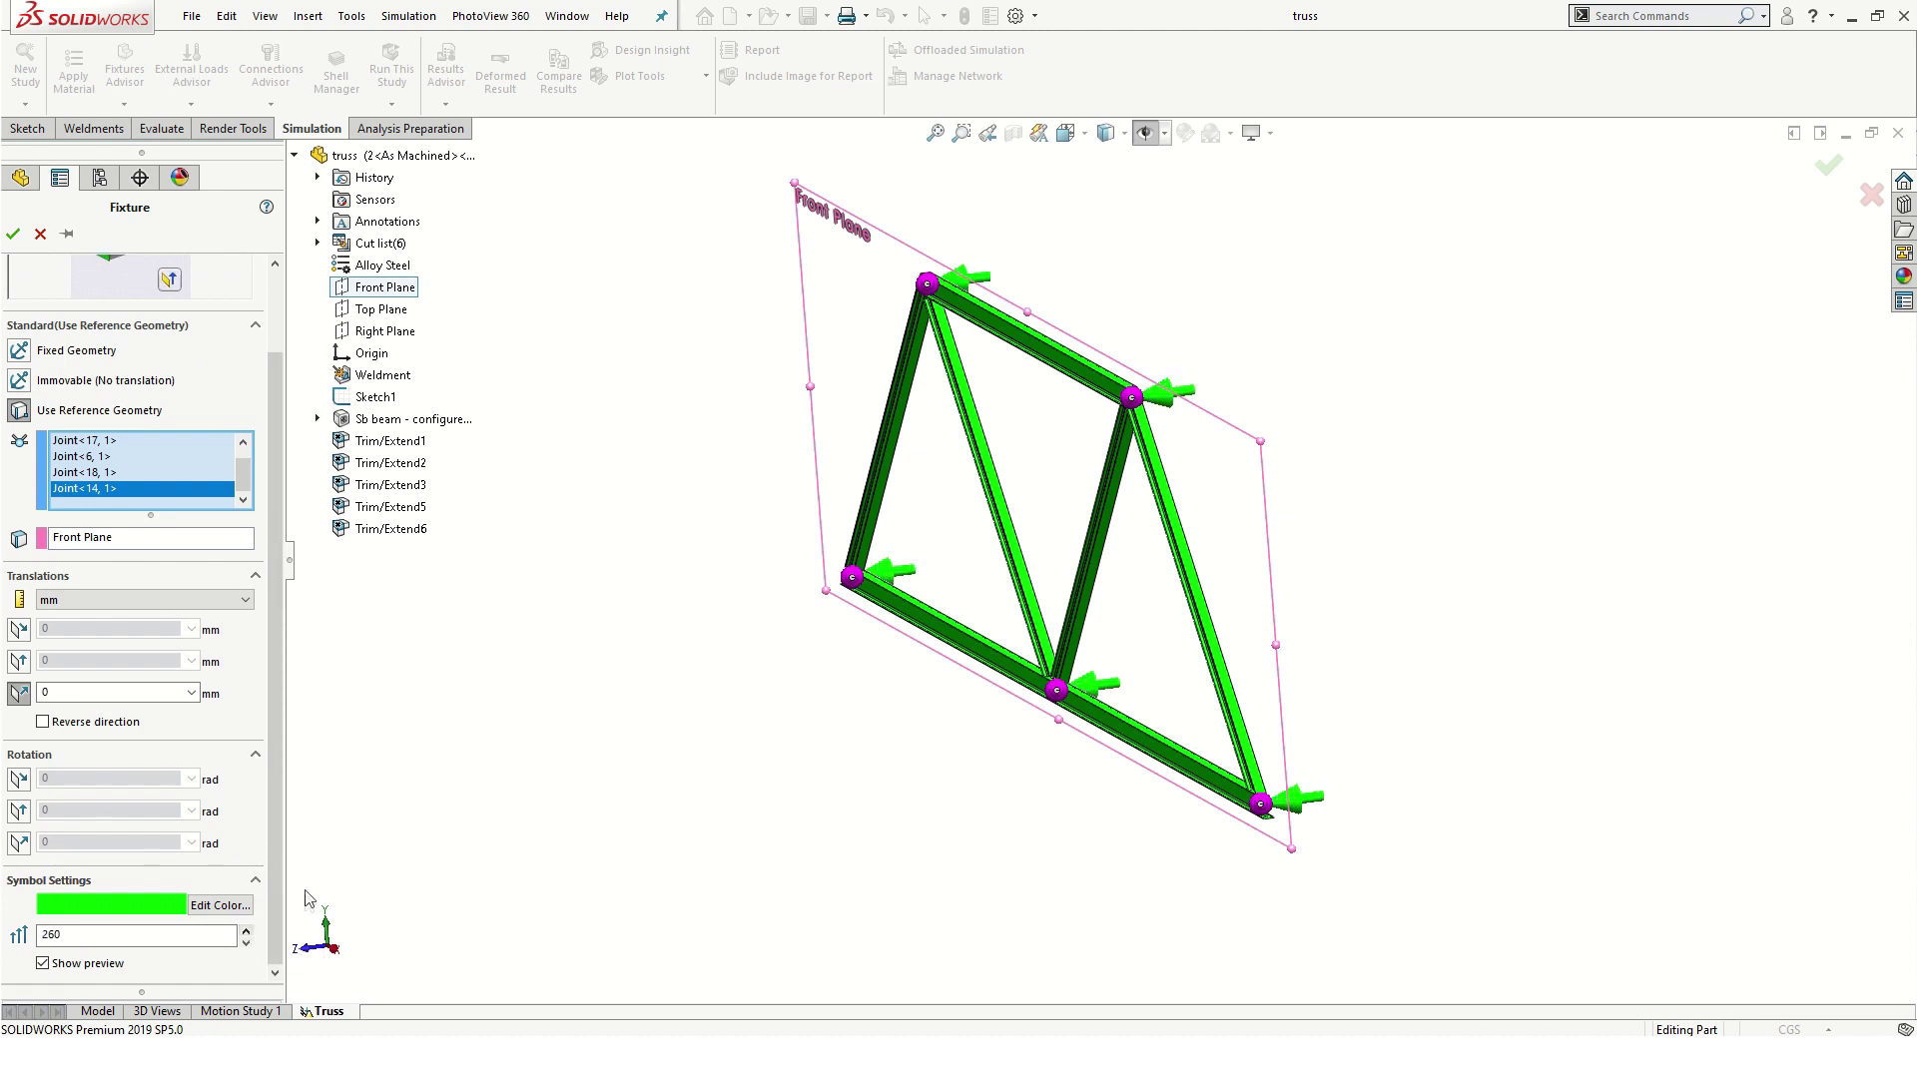
mouse_move(555, 808)
middle_down()
mouse_move(499, 796)
mouse_move(563, 799)
middle_up()
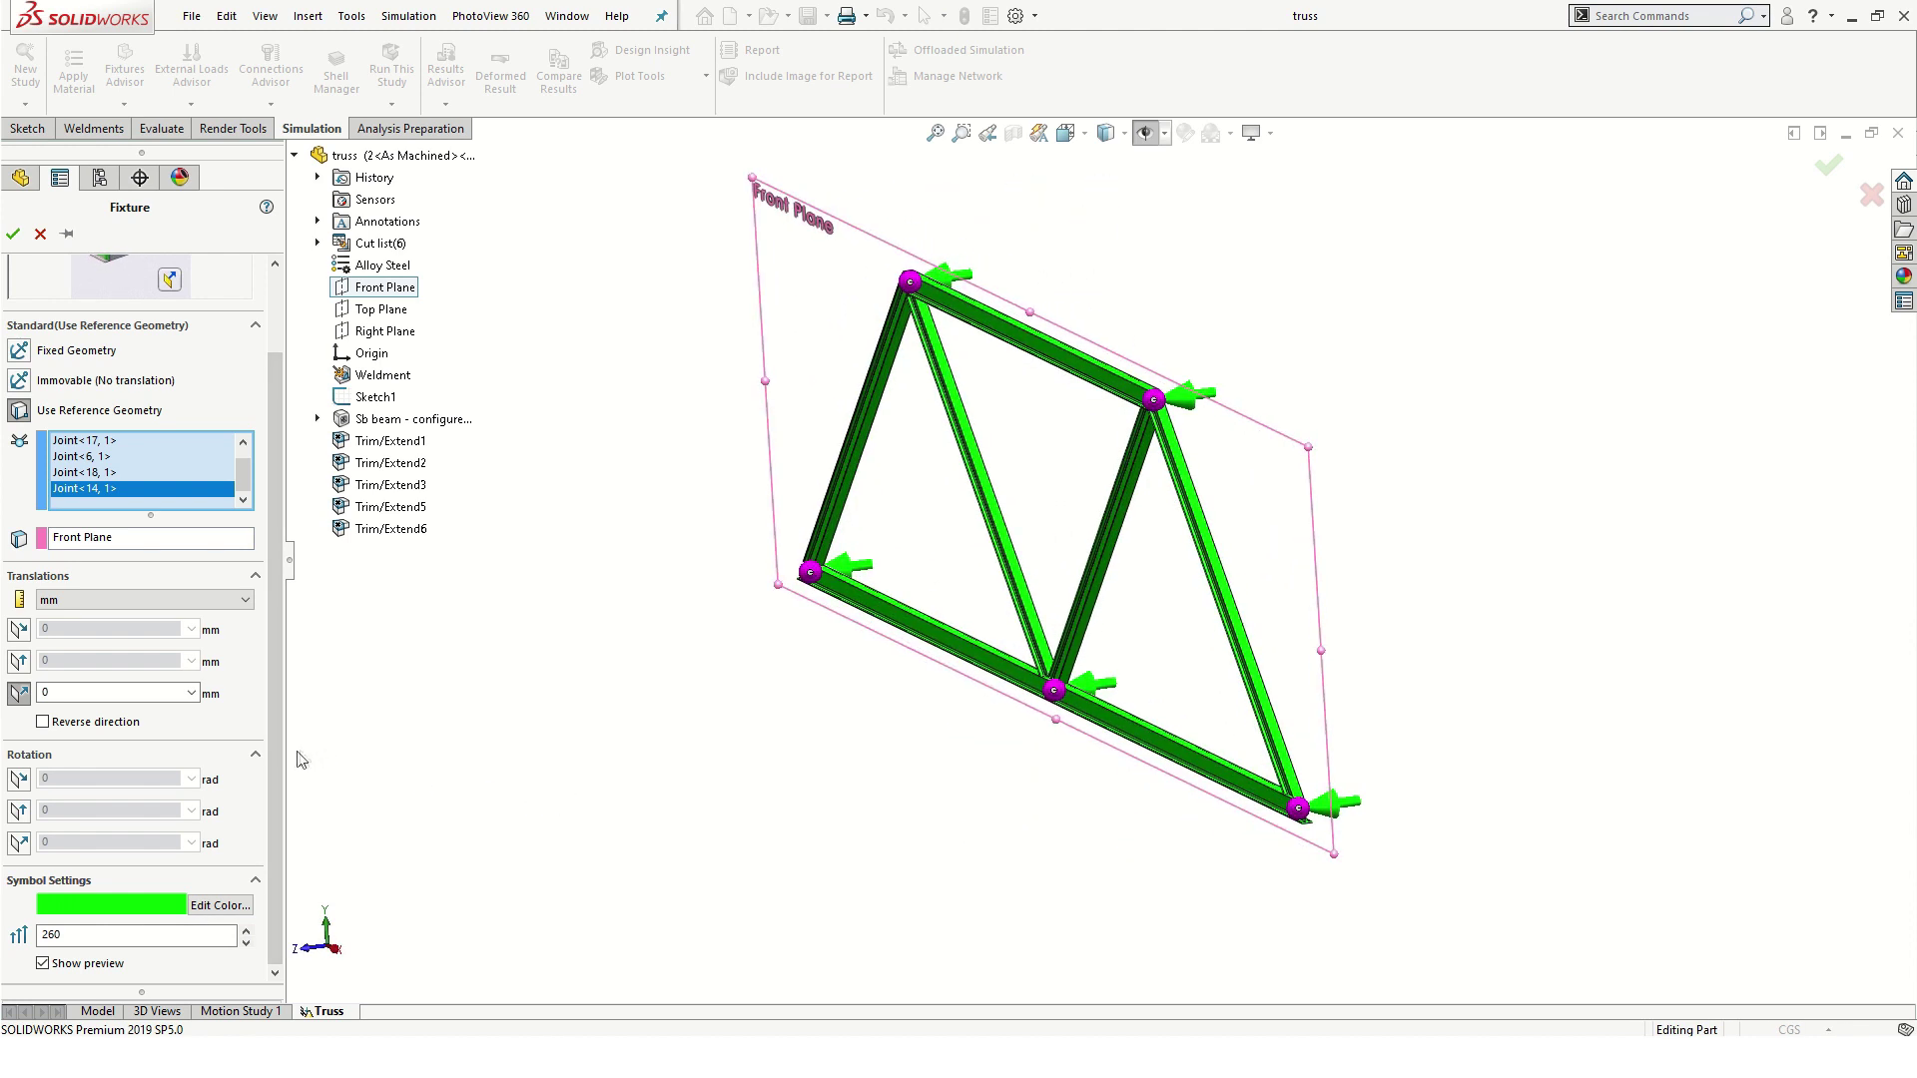
drag(274, 750, 283, 659)
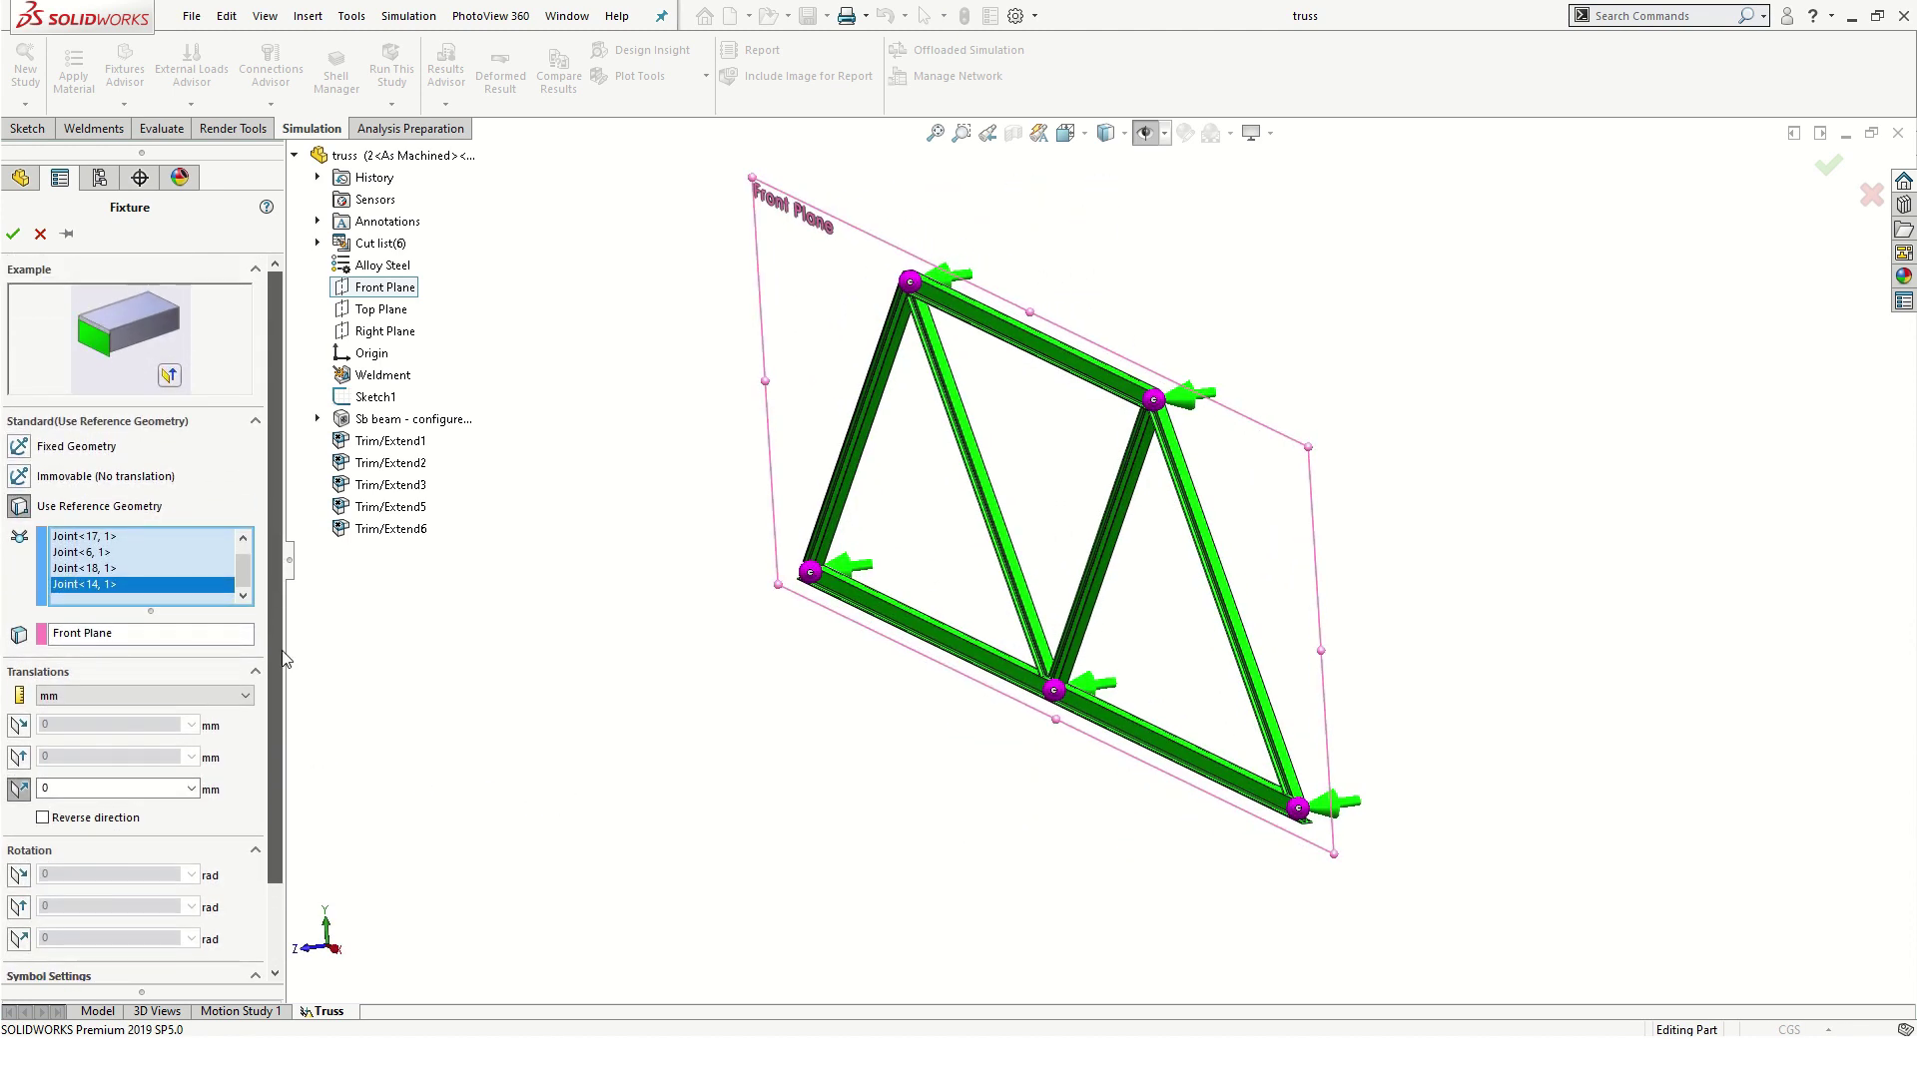
click(14, 234)
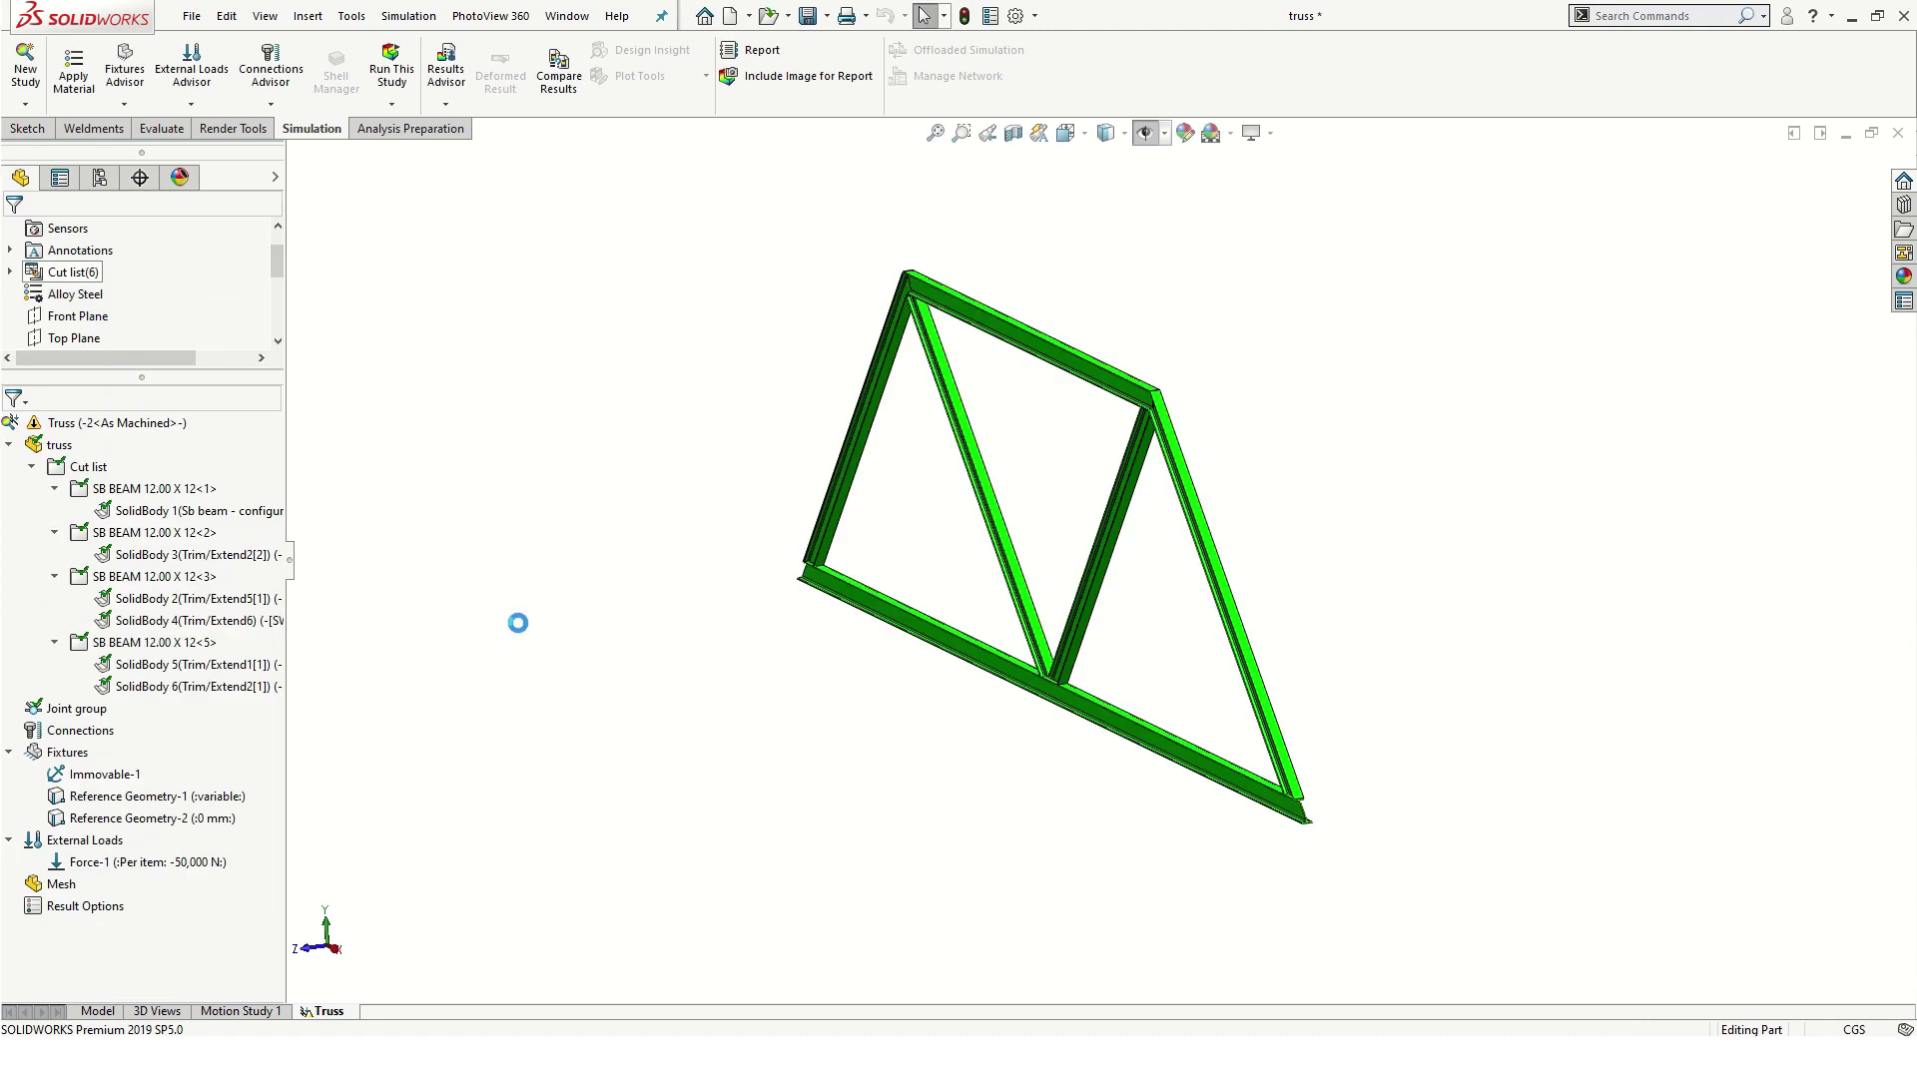
- Save the truss part, then mesh the model and run the static study
right_drag(531, 629, 521, 821)
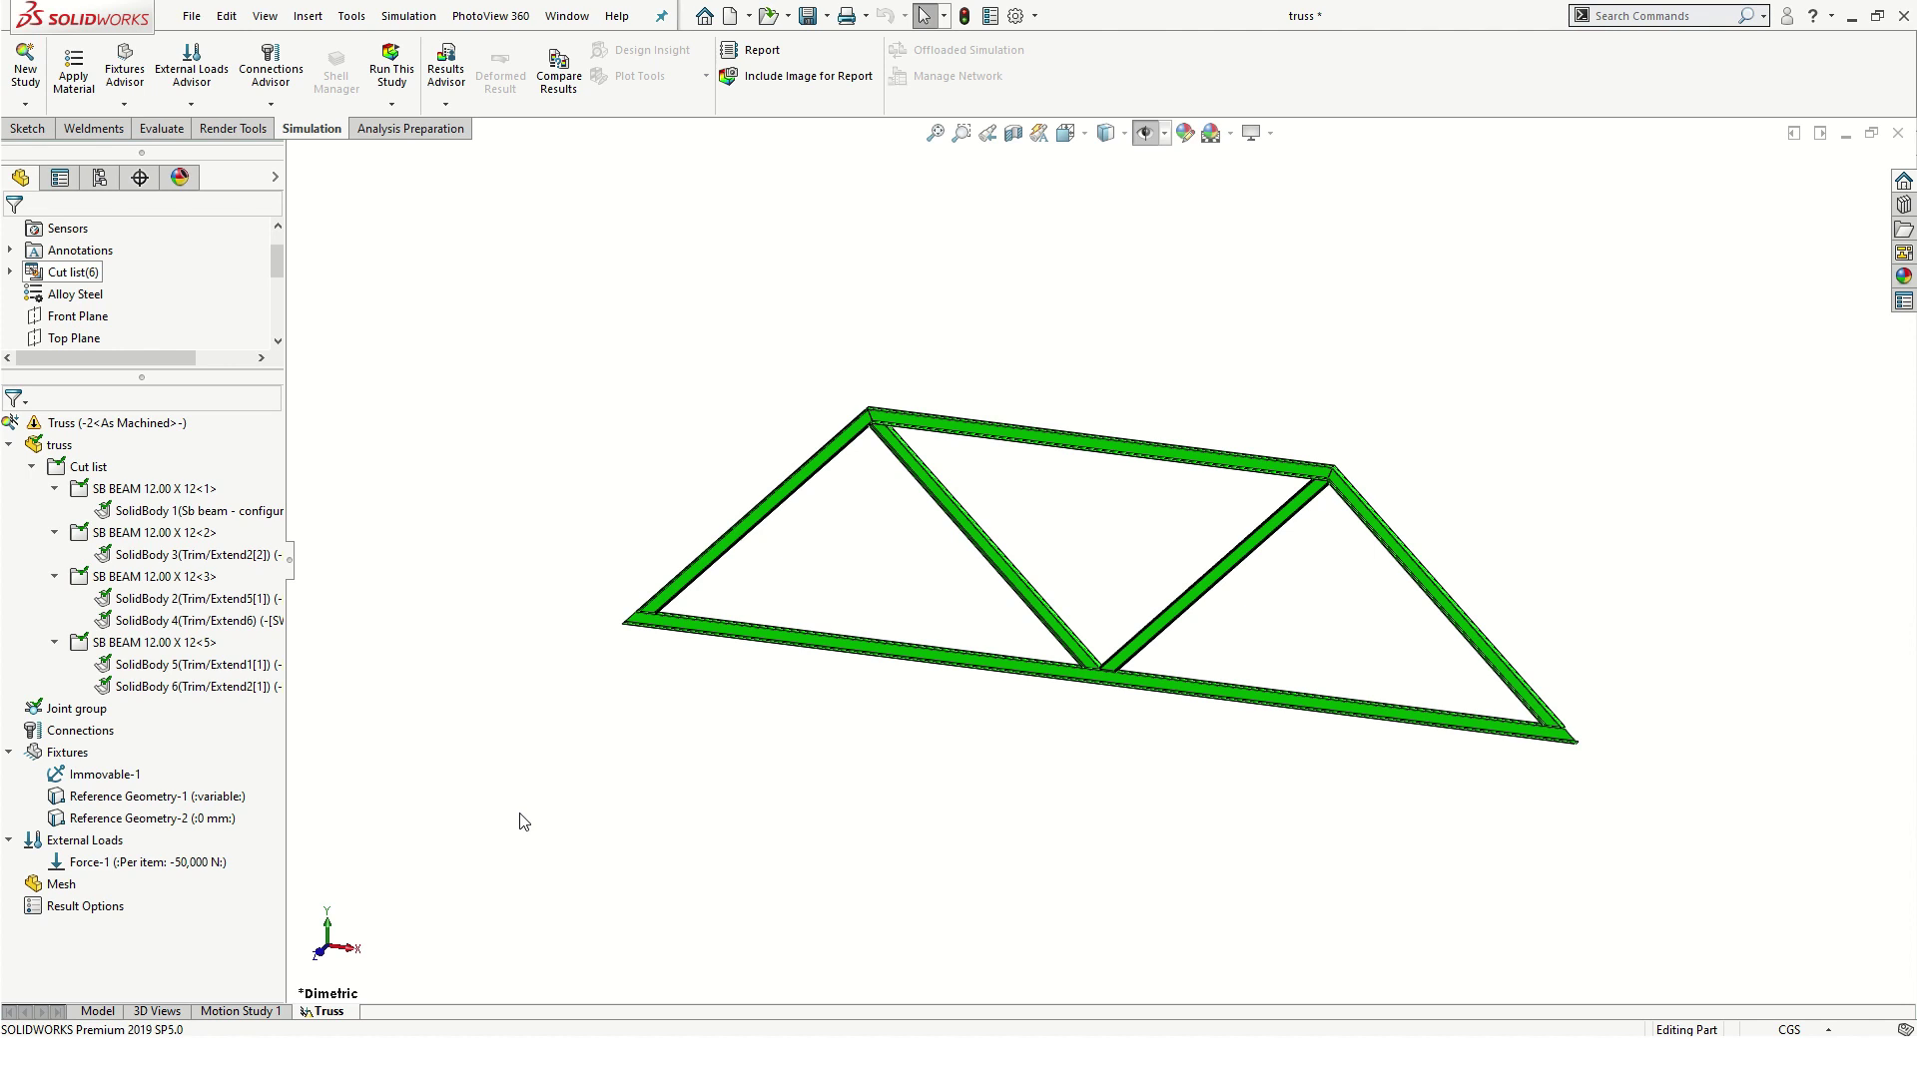
key(ctrl+s)
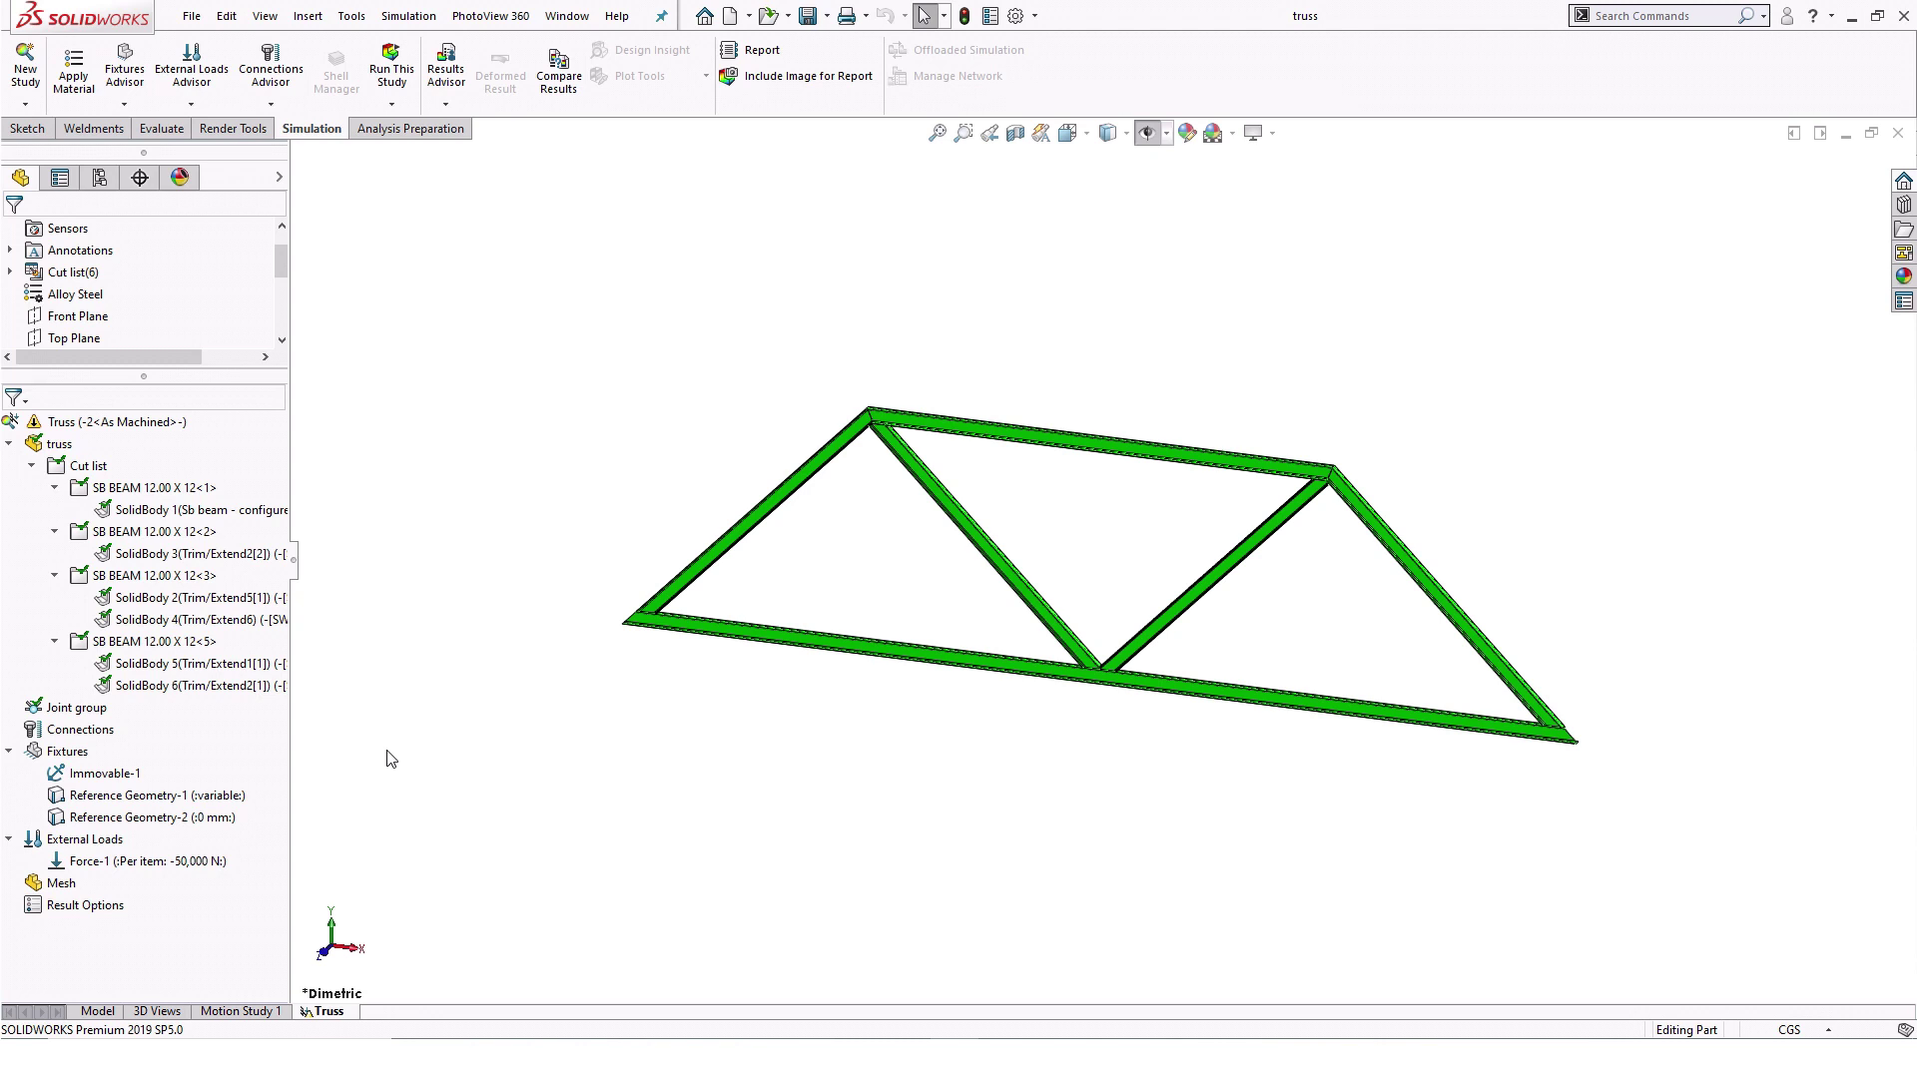
right_click(72, 885)
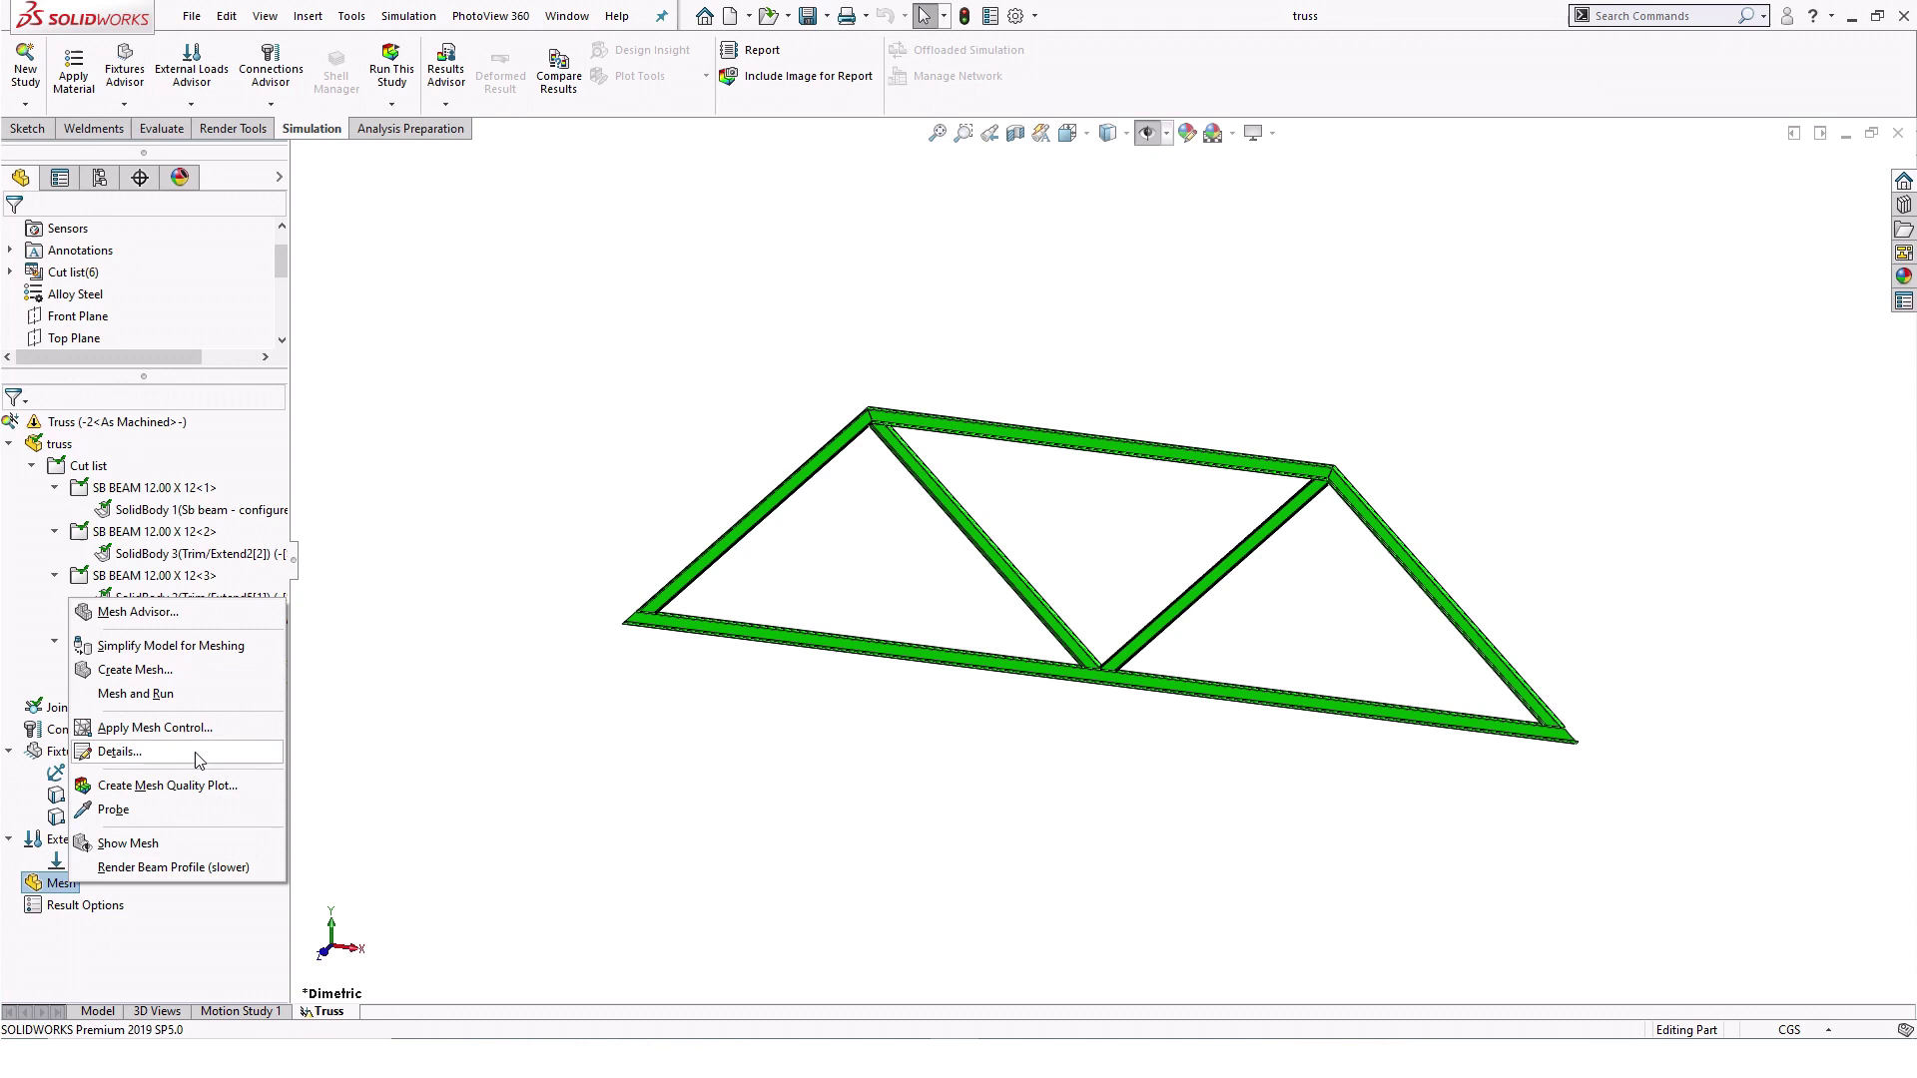
click(240, 694)
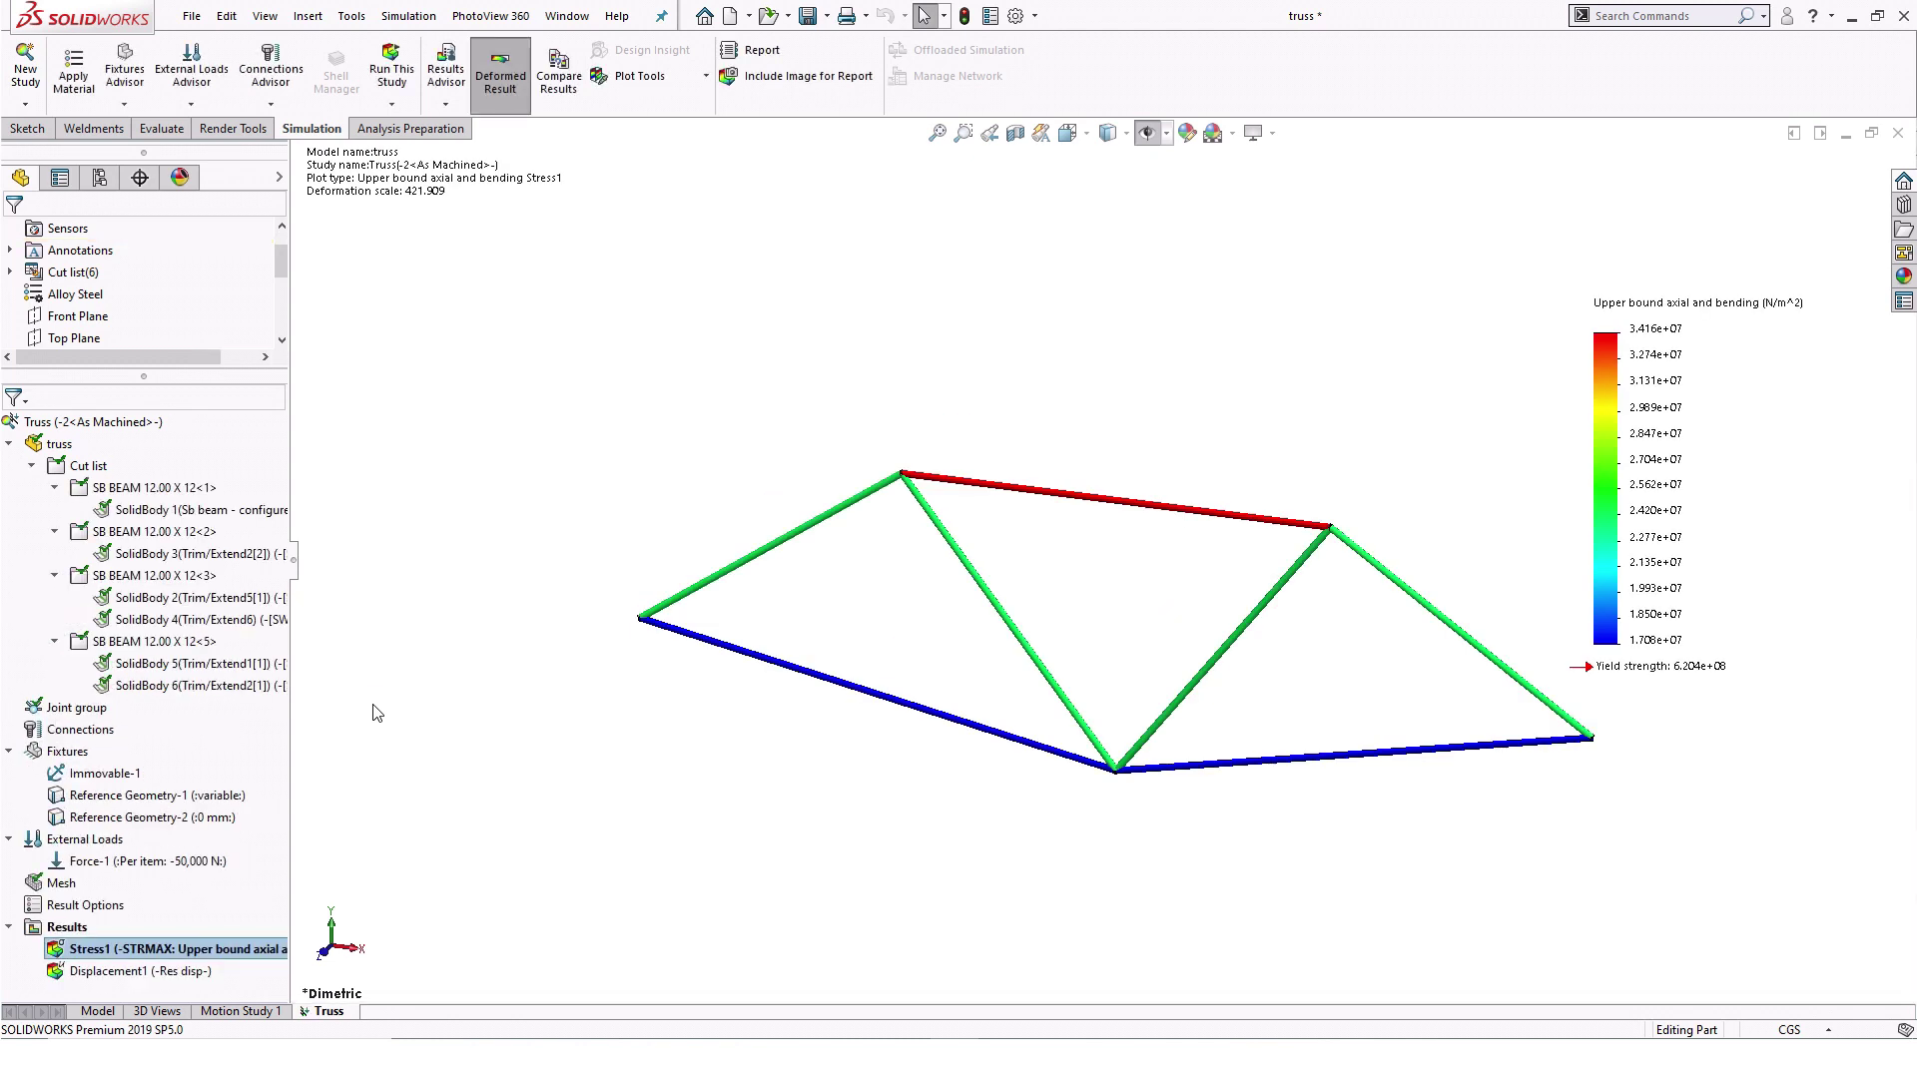
- Collapse the truss bodies in the study tree and show the Displacement1 result plot
click(10, 443)
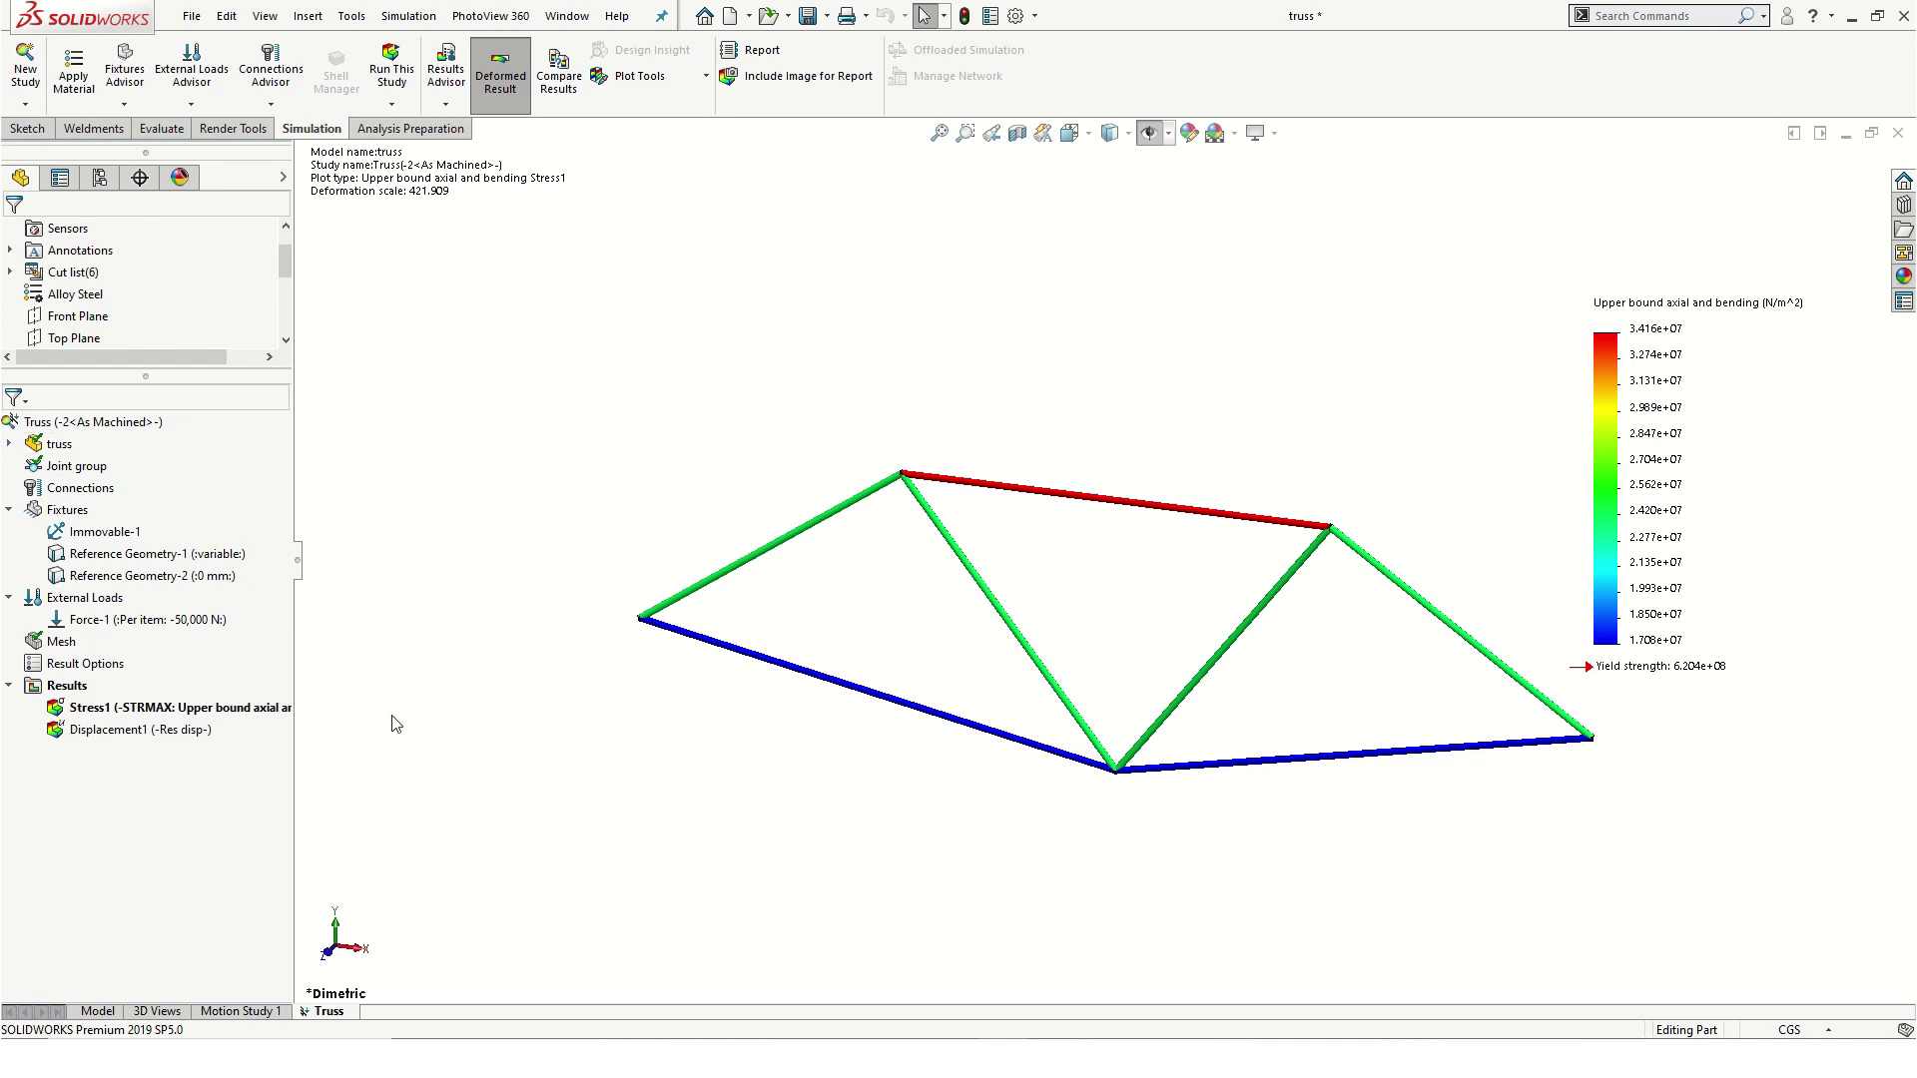
click(185, 739)
right_click(185, 739)
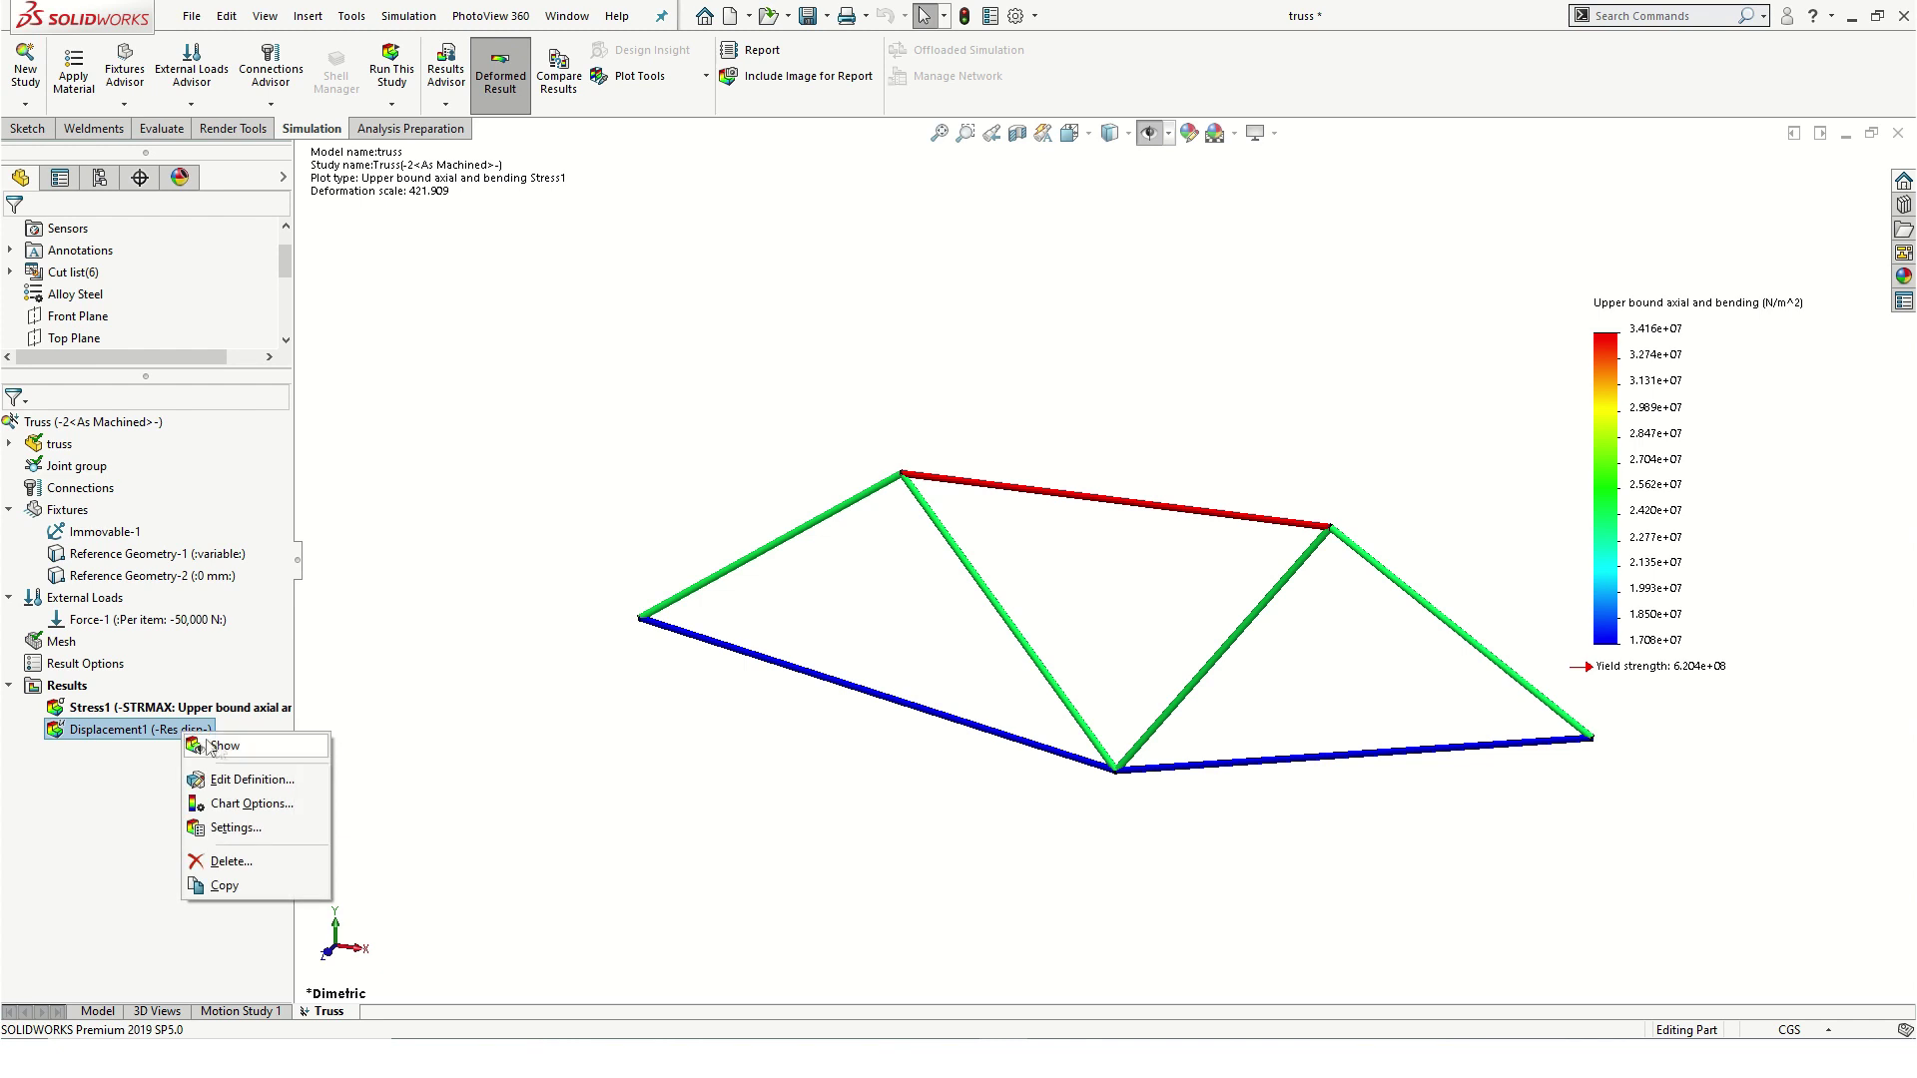
click(226, 746)
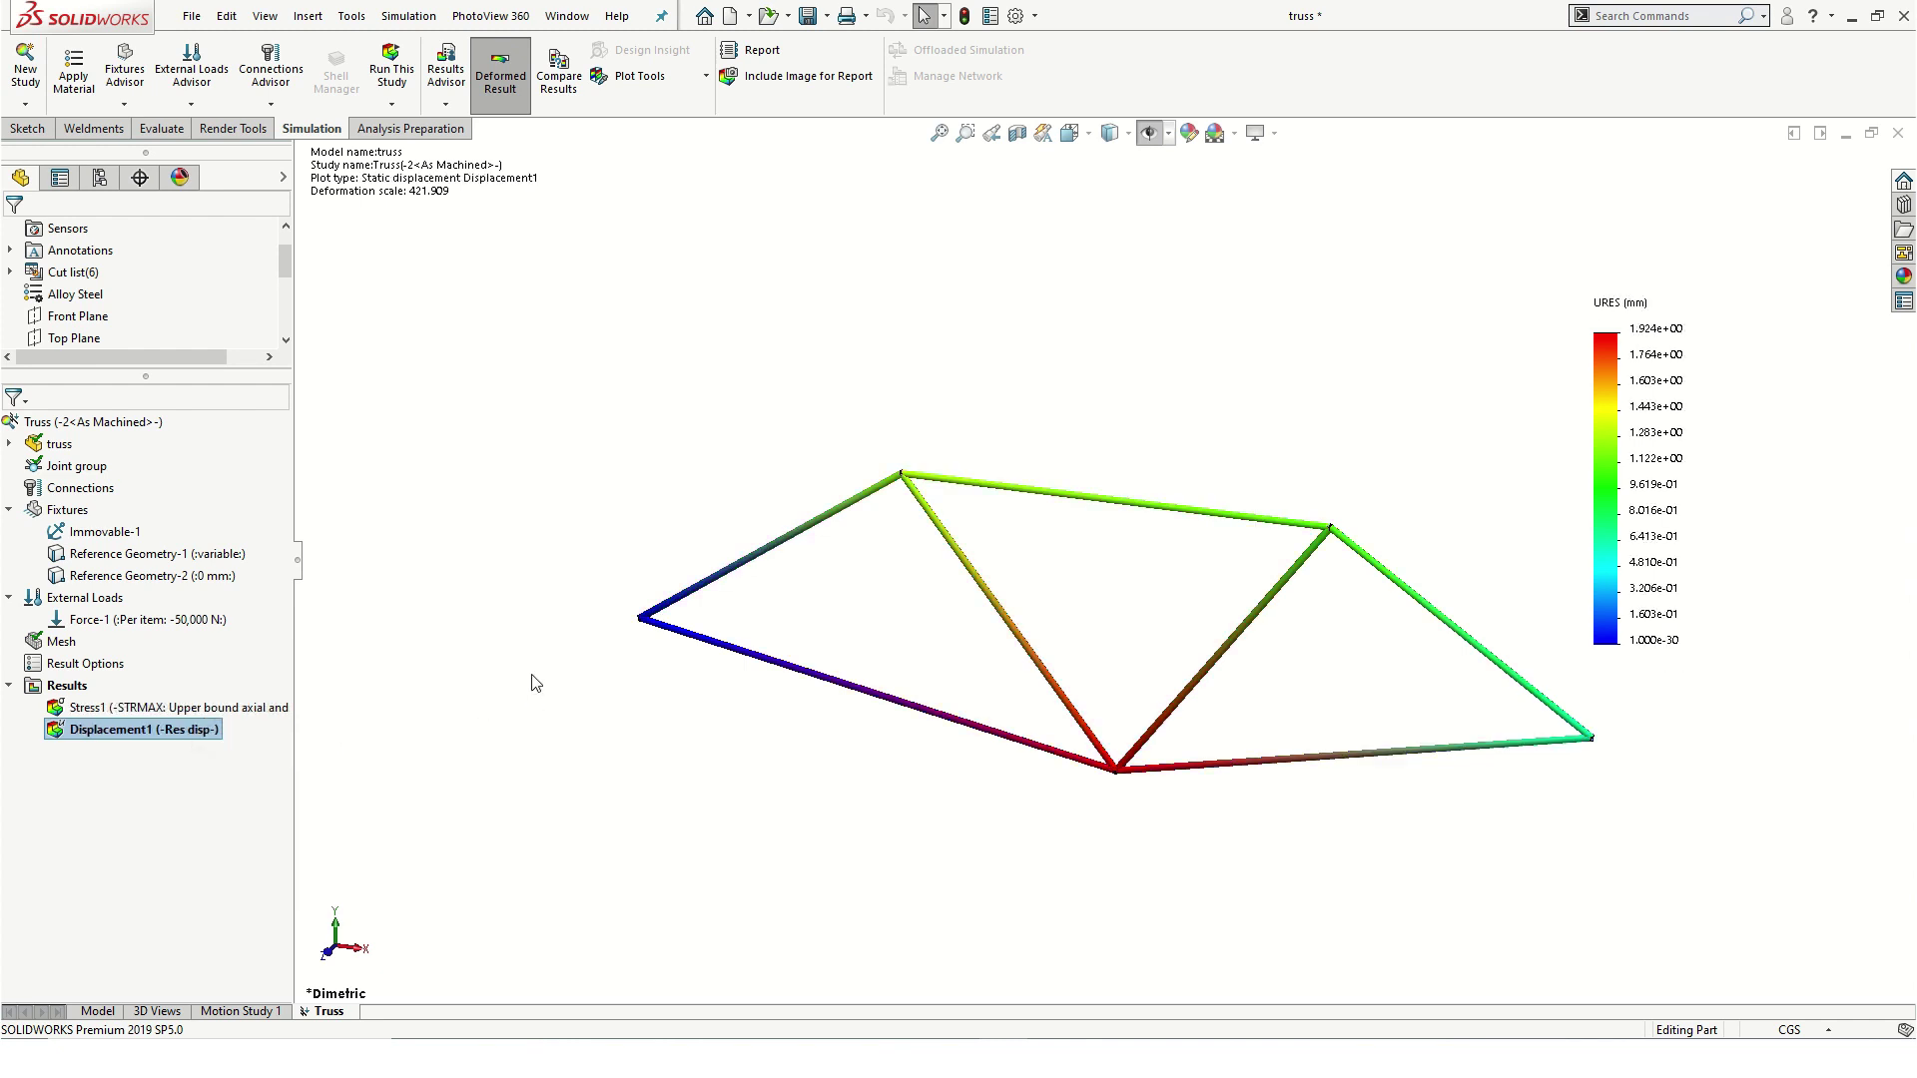
- Redefine the displacement plot to show UY: Y Displacement in inches and apply it
click(432, 192)
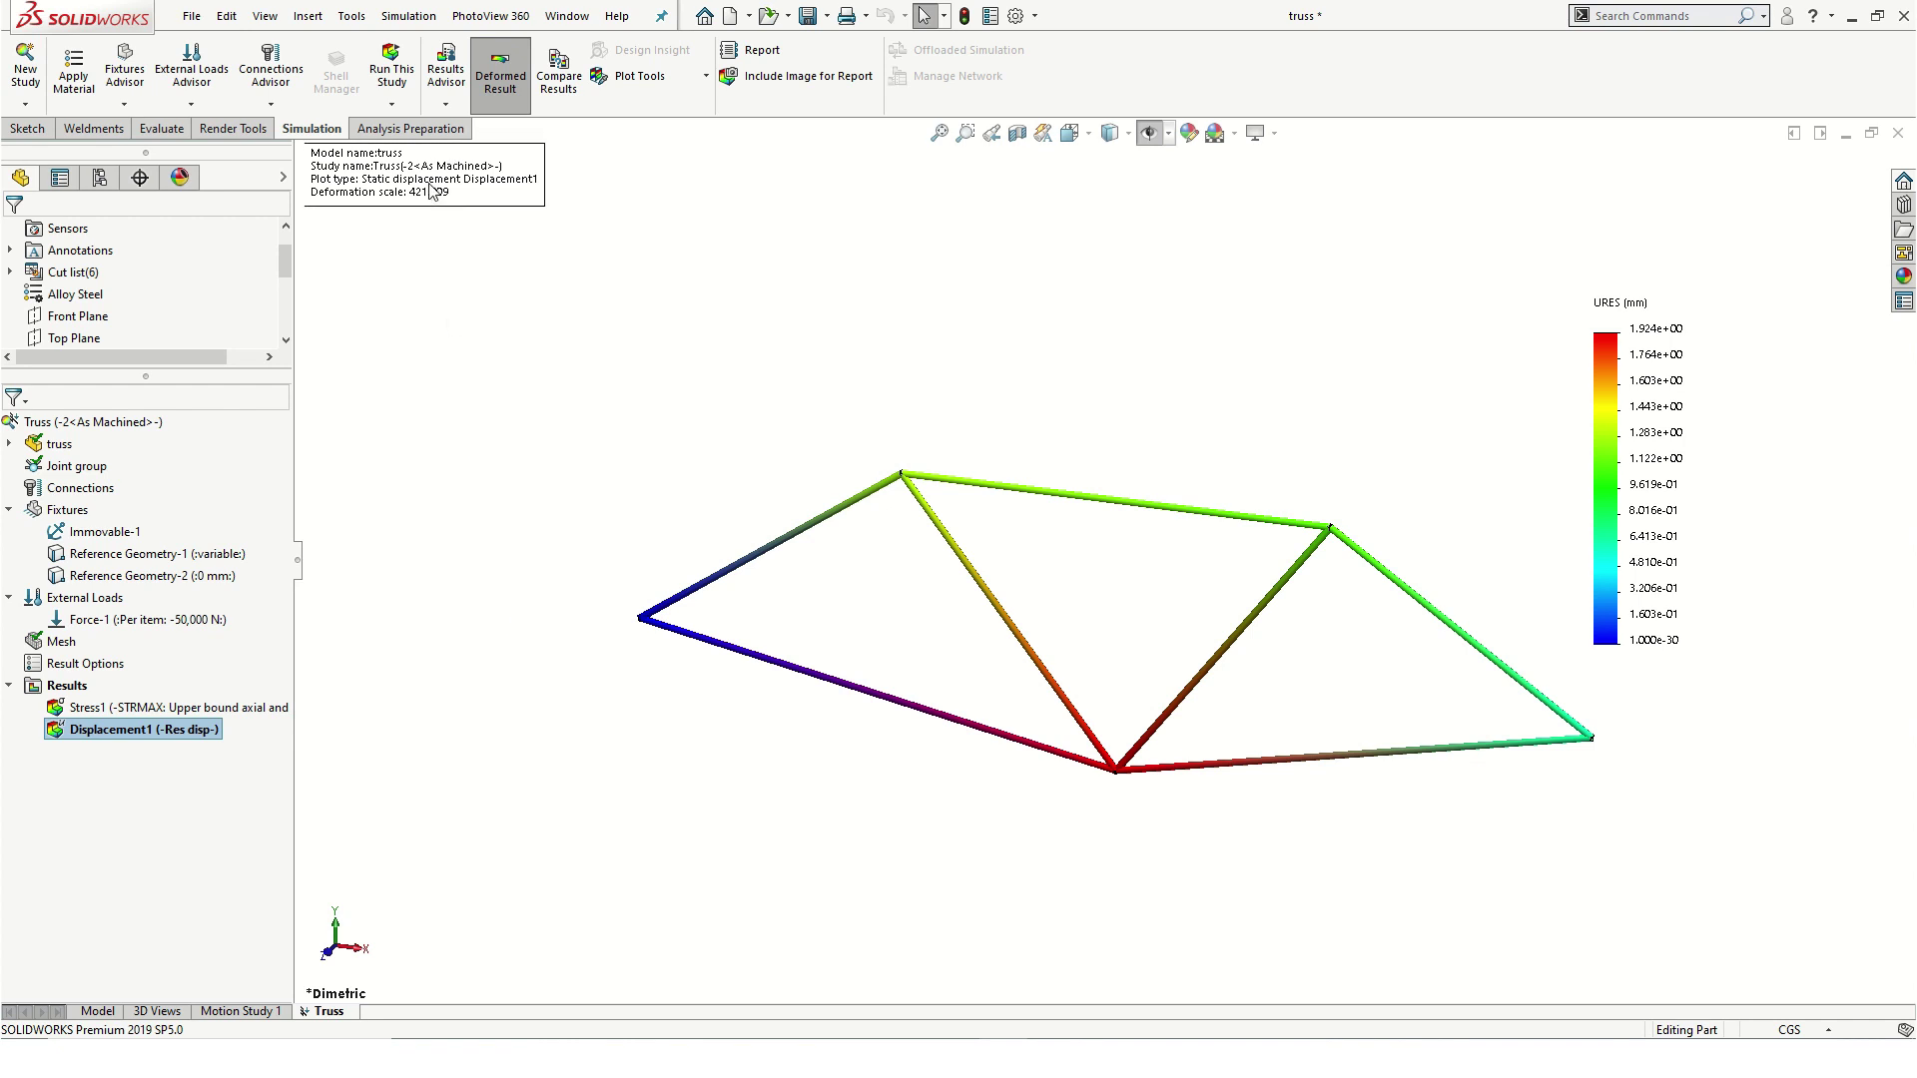
double_click(432, 192)
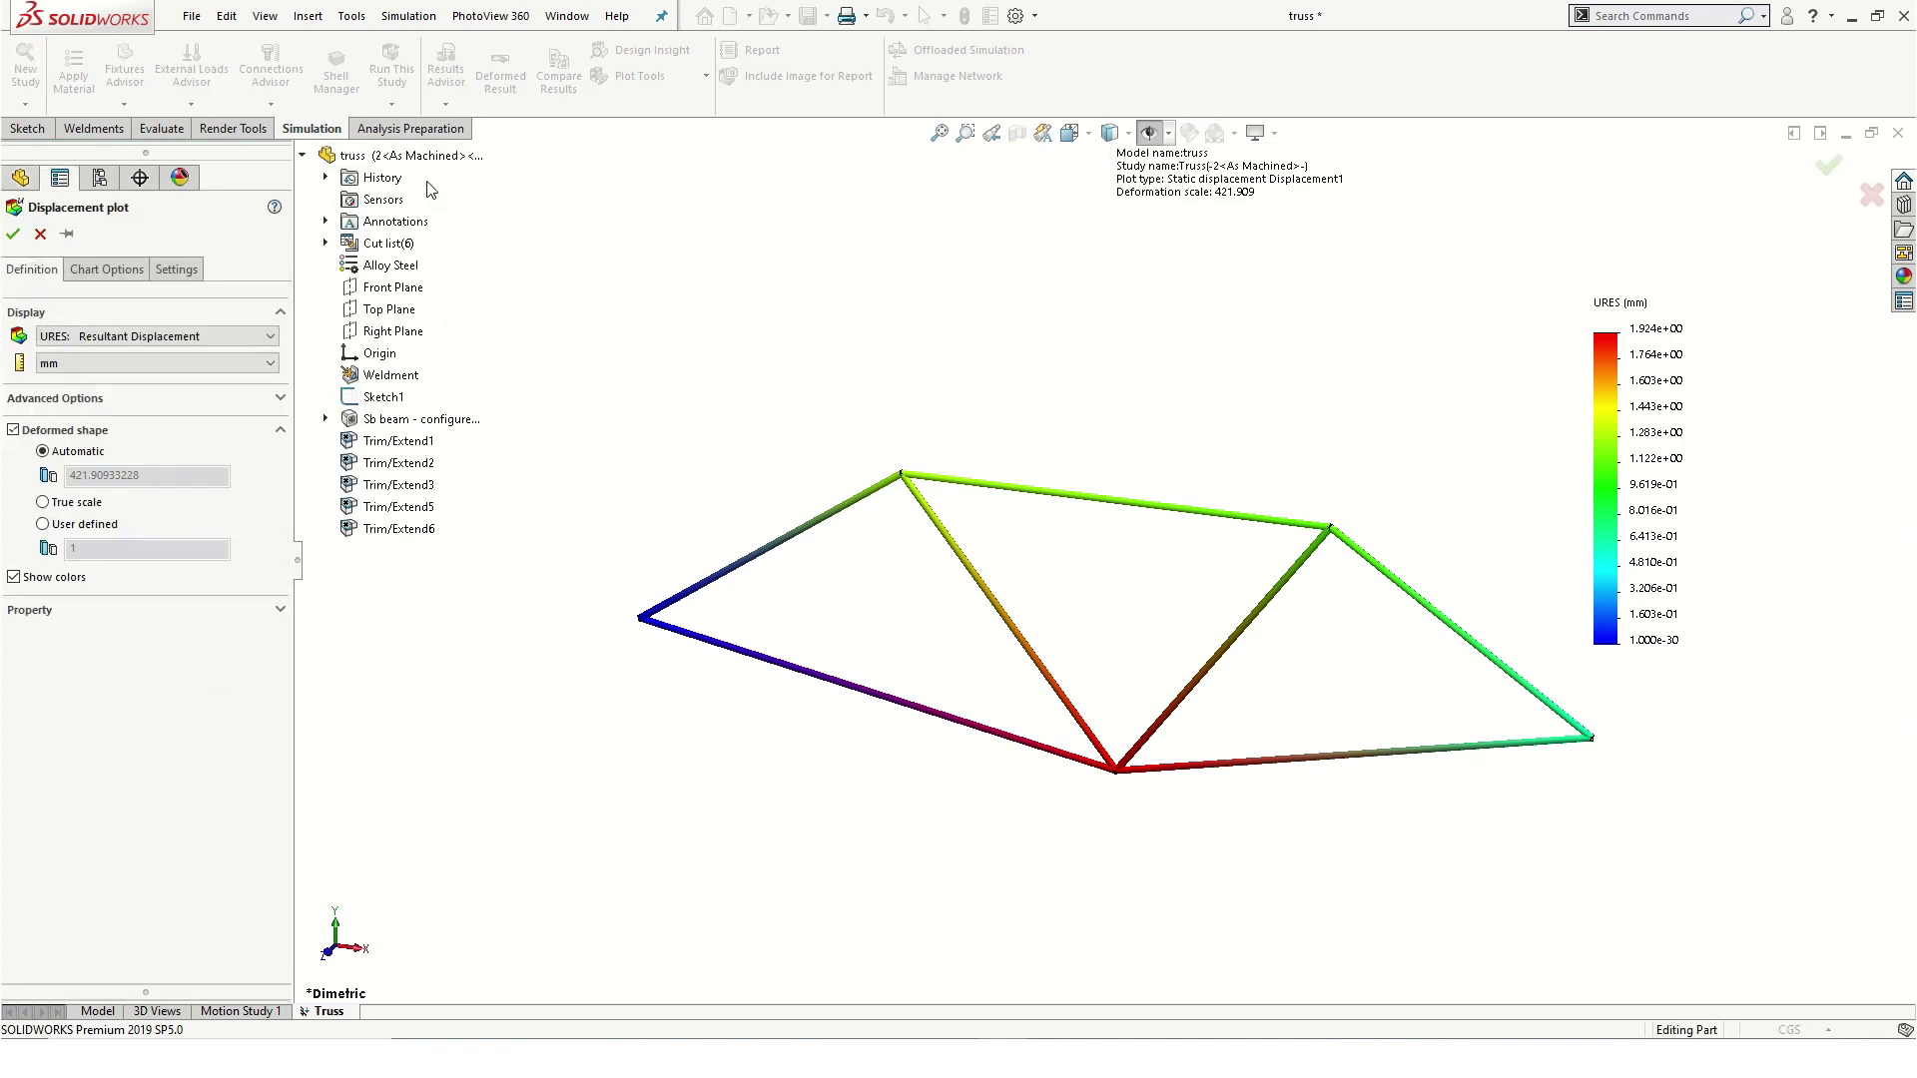
click(244, 339)
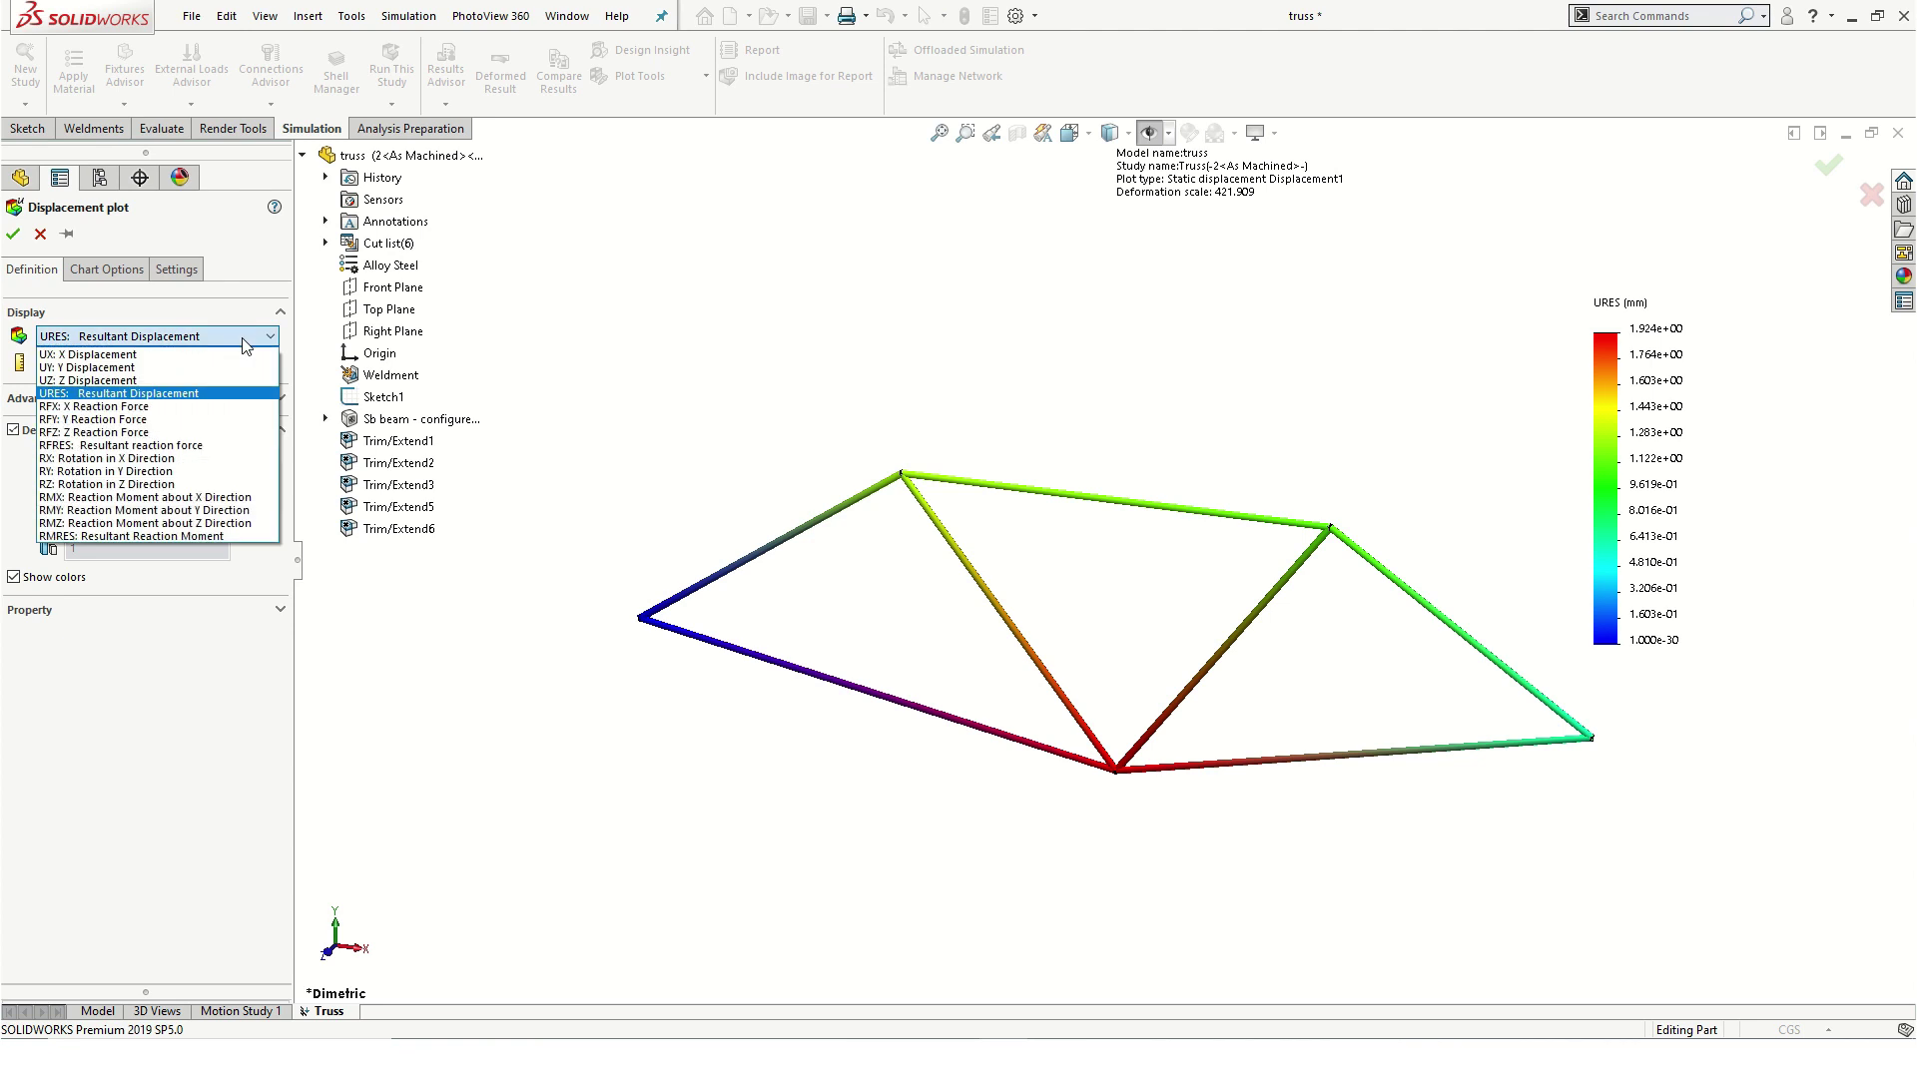
click(216, 367)
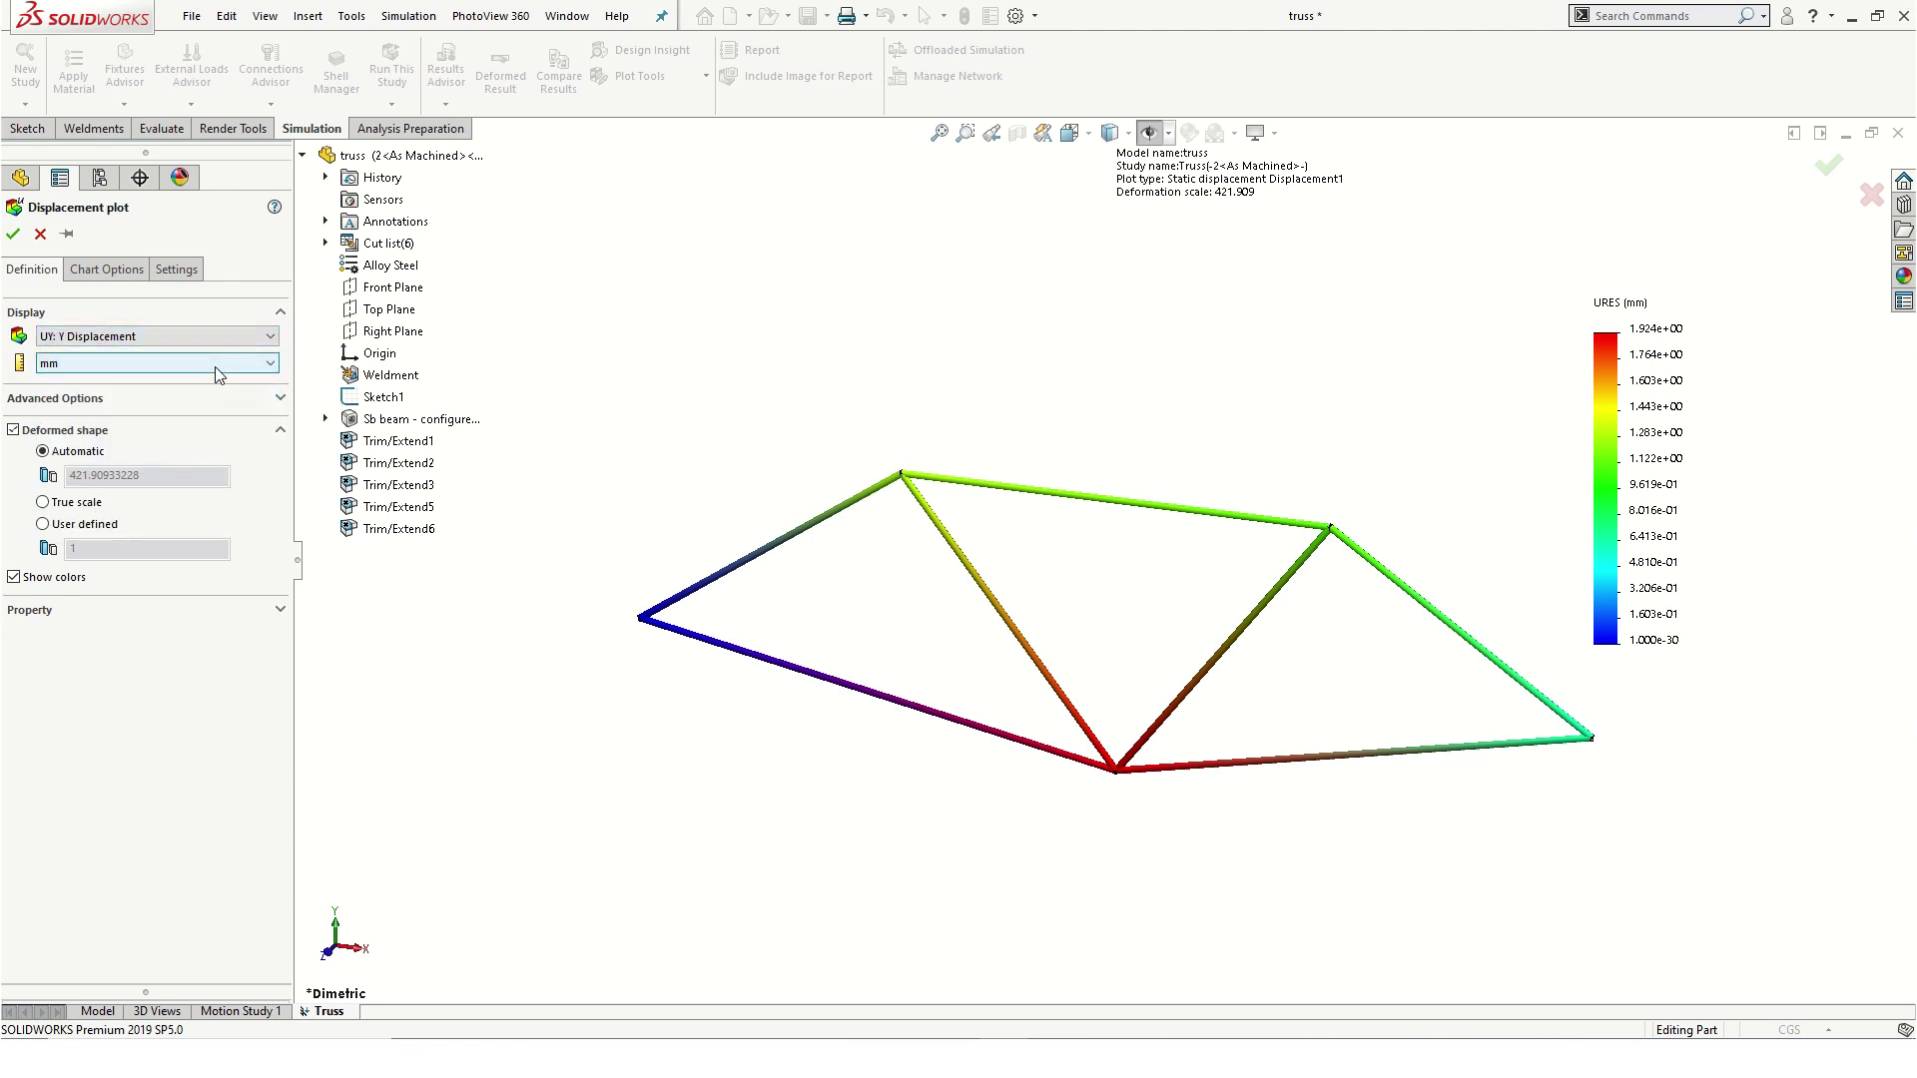
click(217, 367)
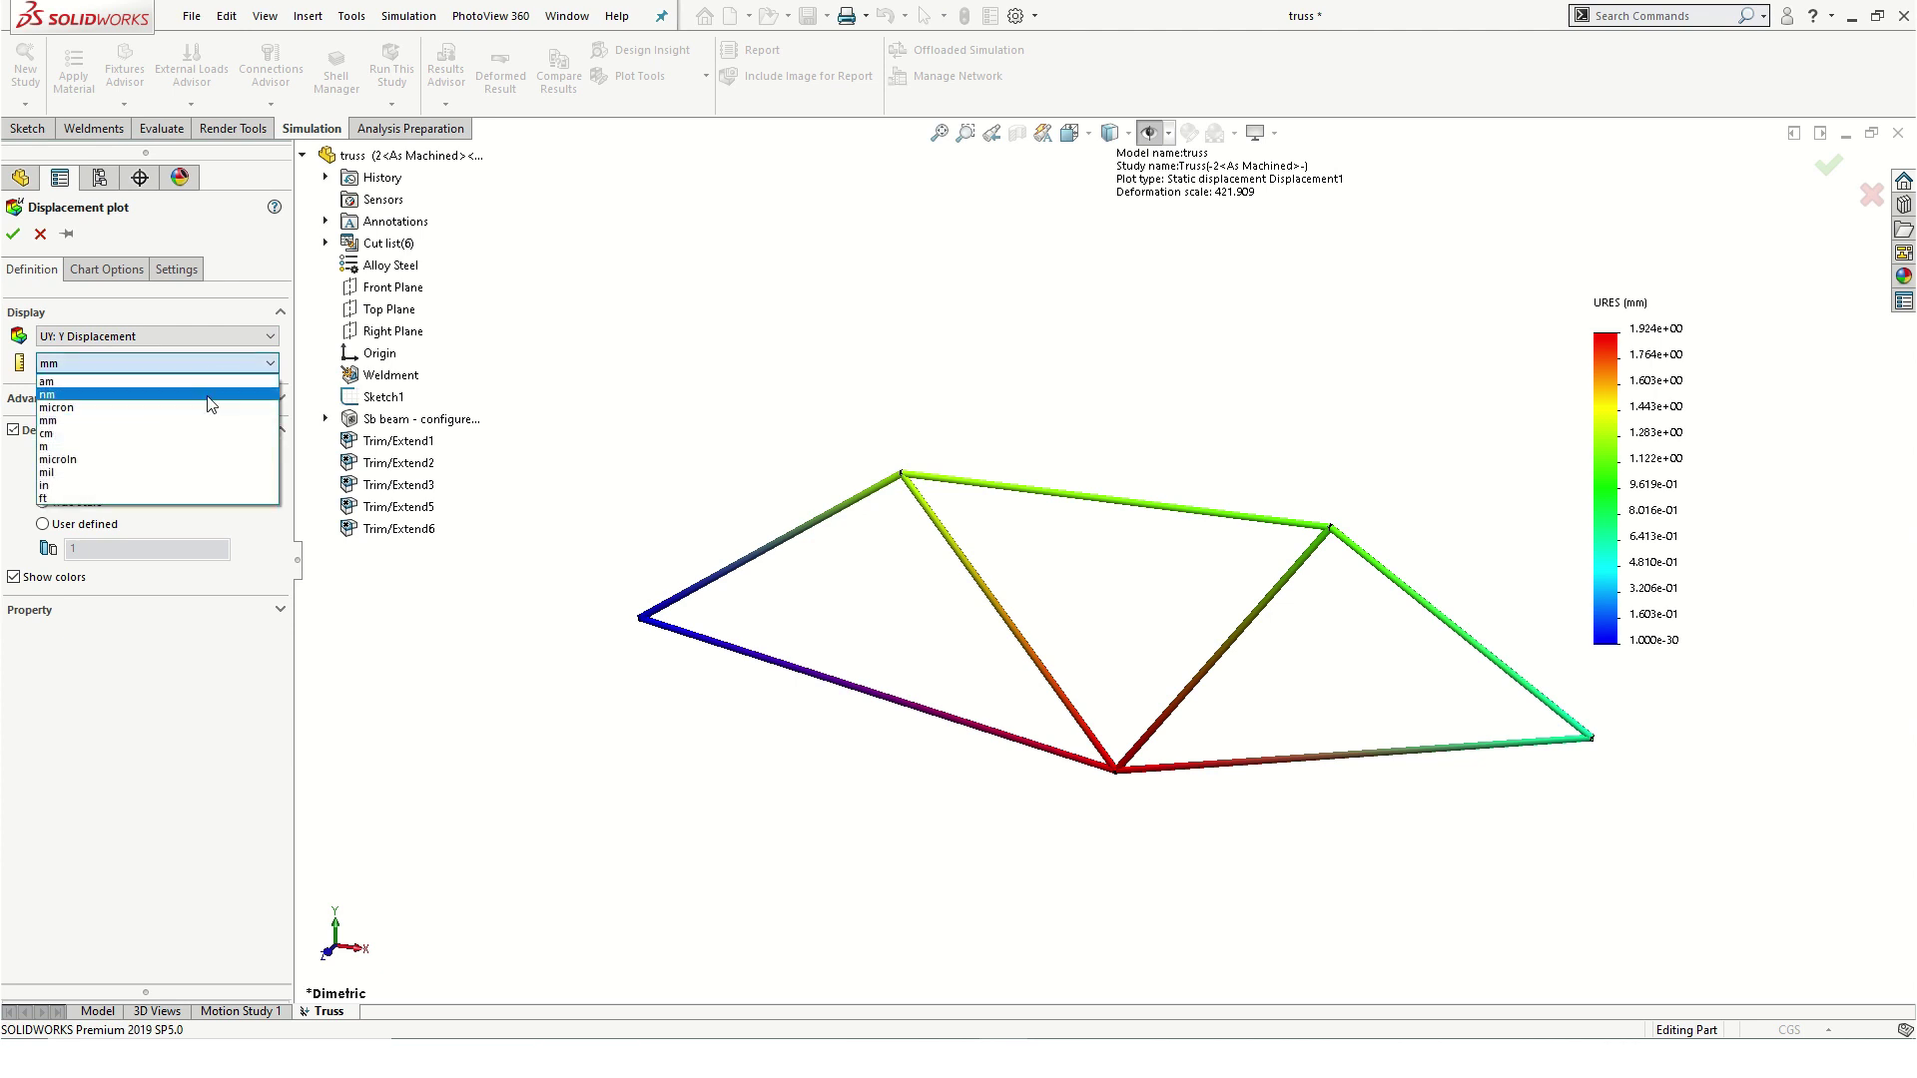
click(181, 491)
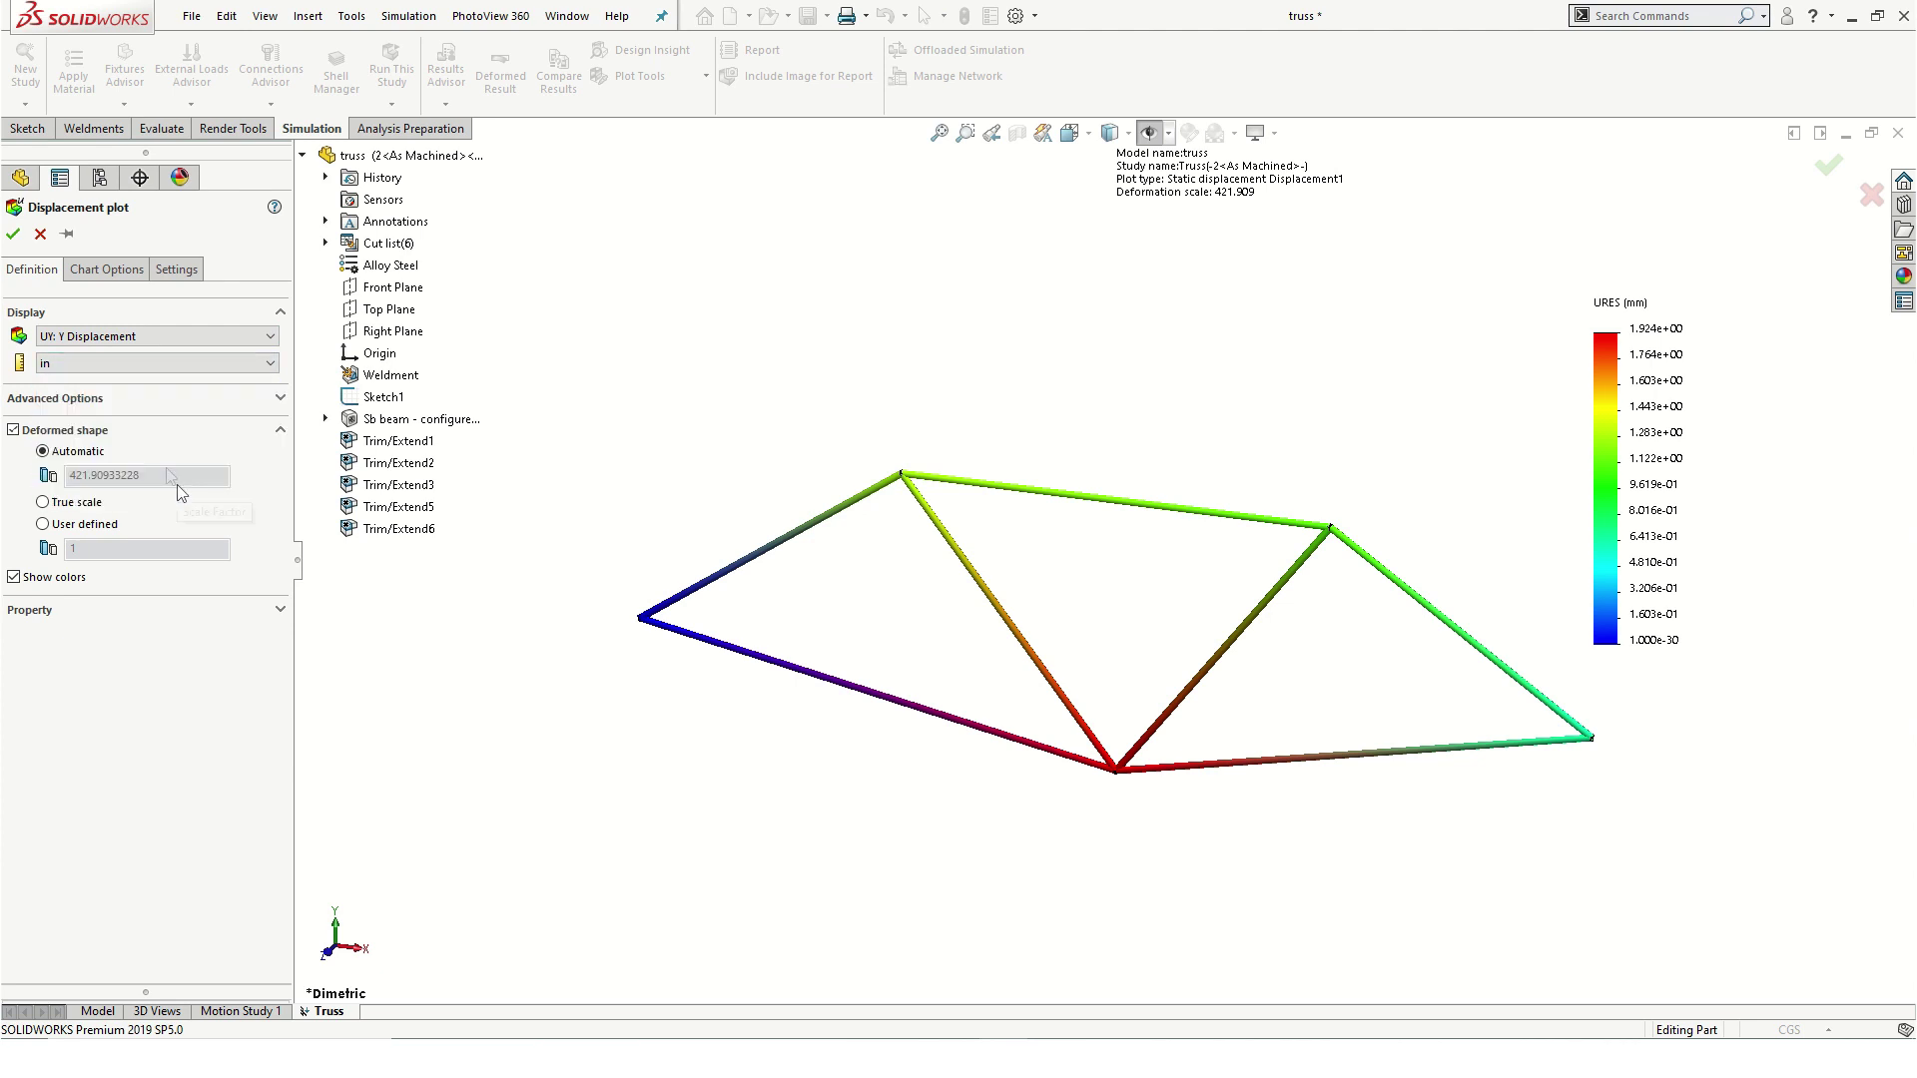
click(13, 235)
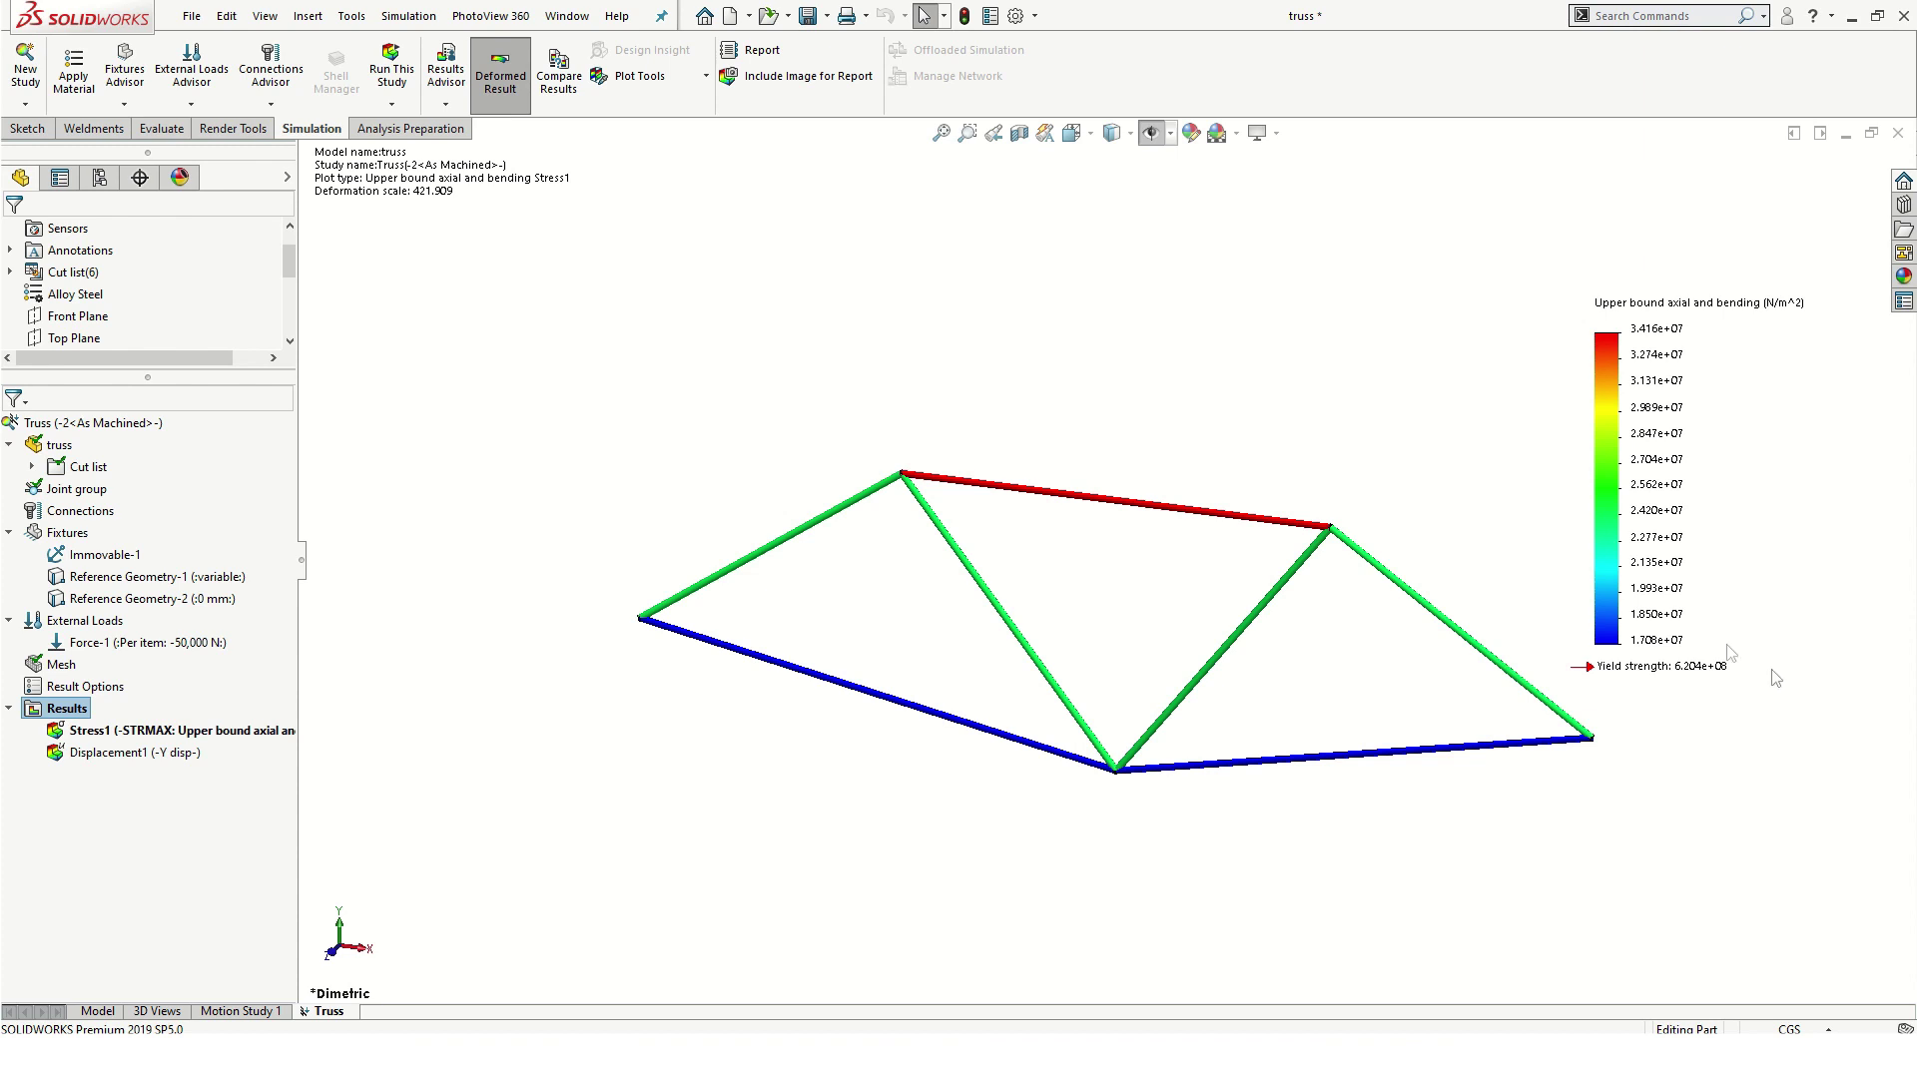
- Turn on the visibility of the simulation symbols for fixtures and loads over the stress plot
click(1169, 138)
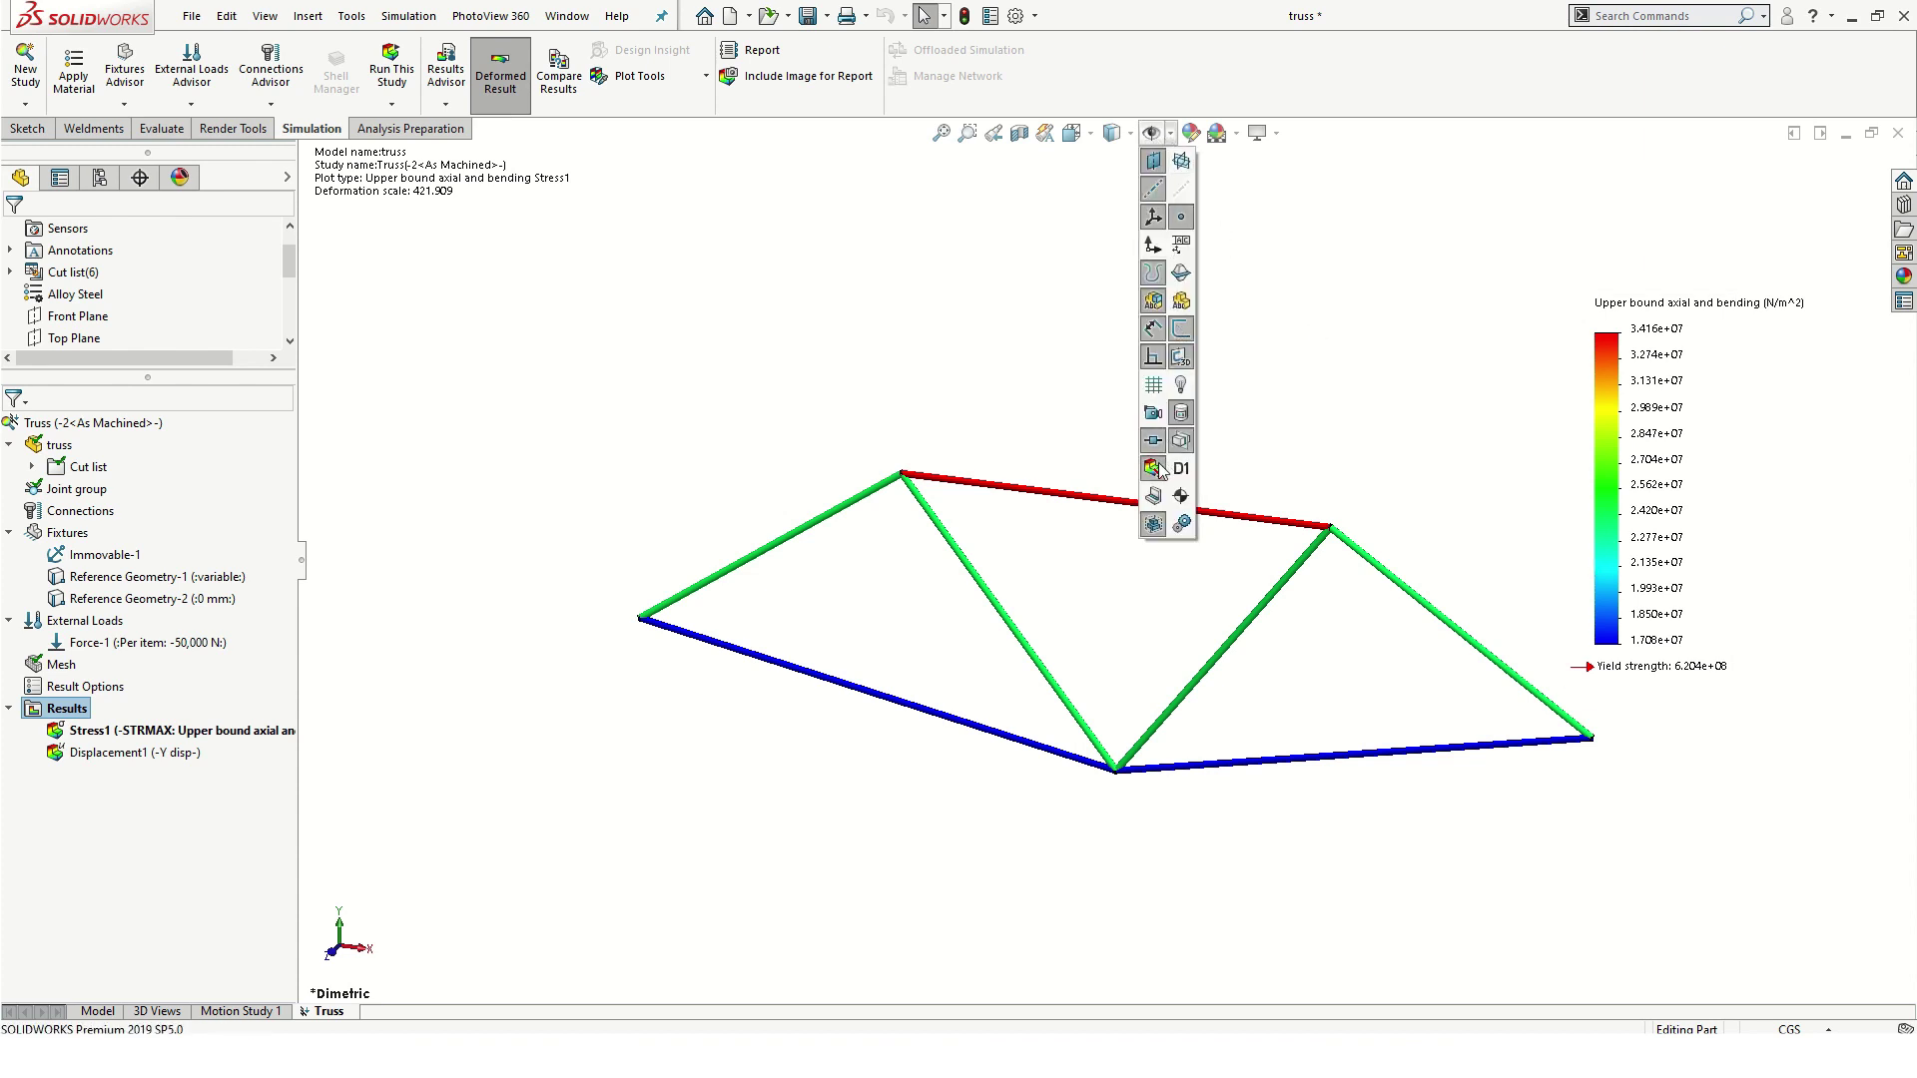
click(1154, 468)
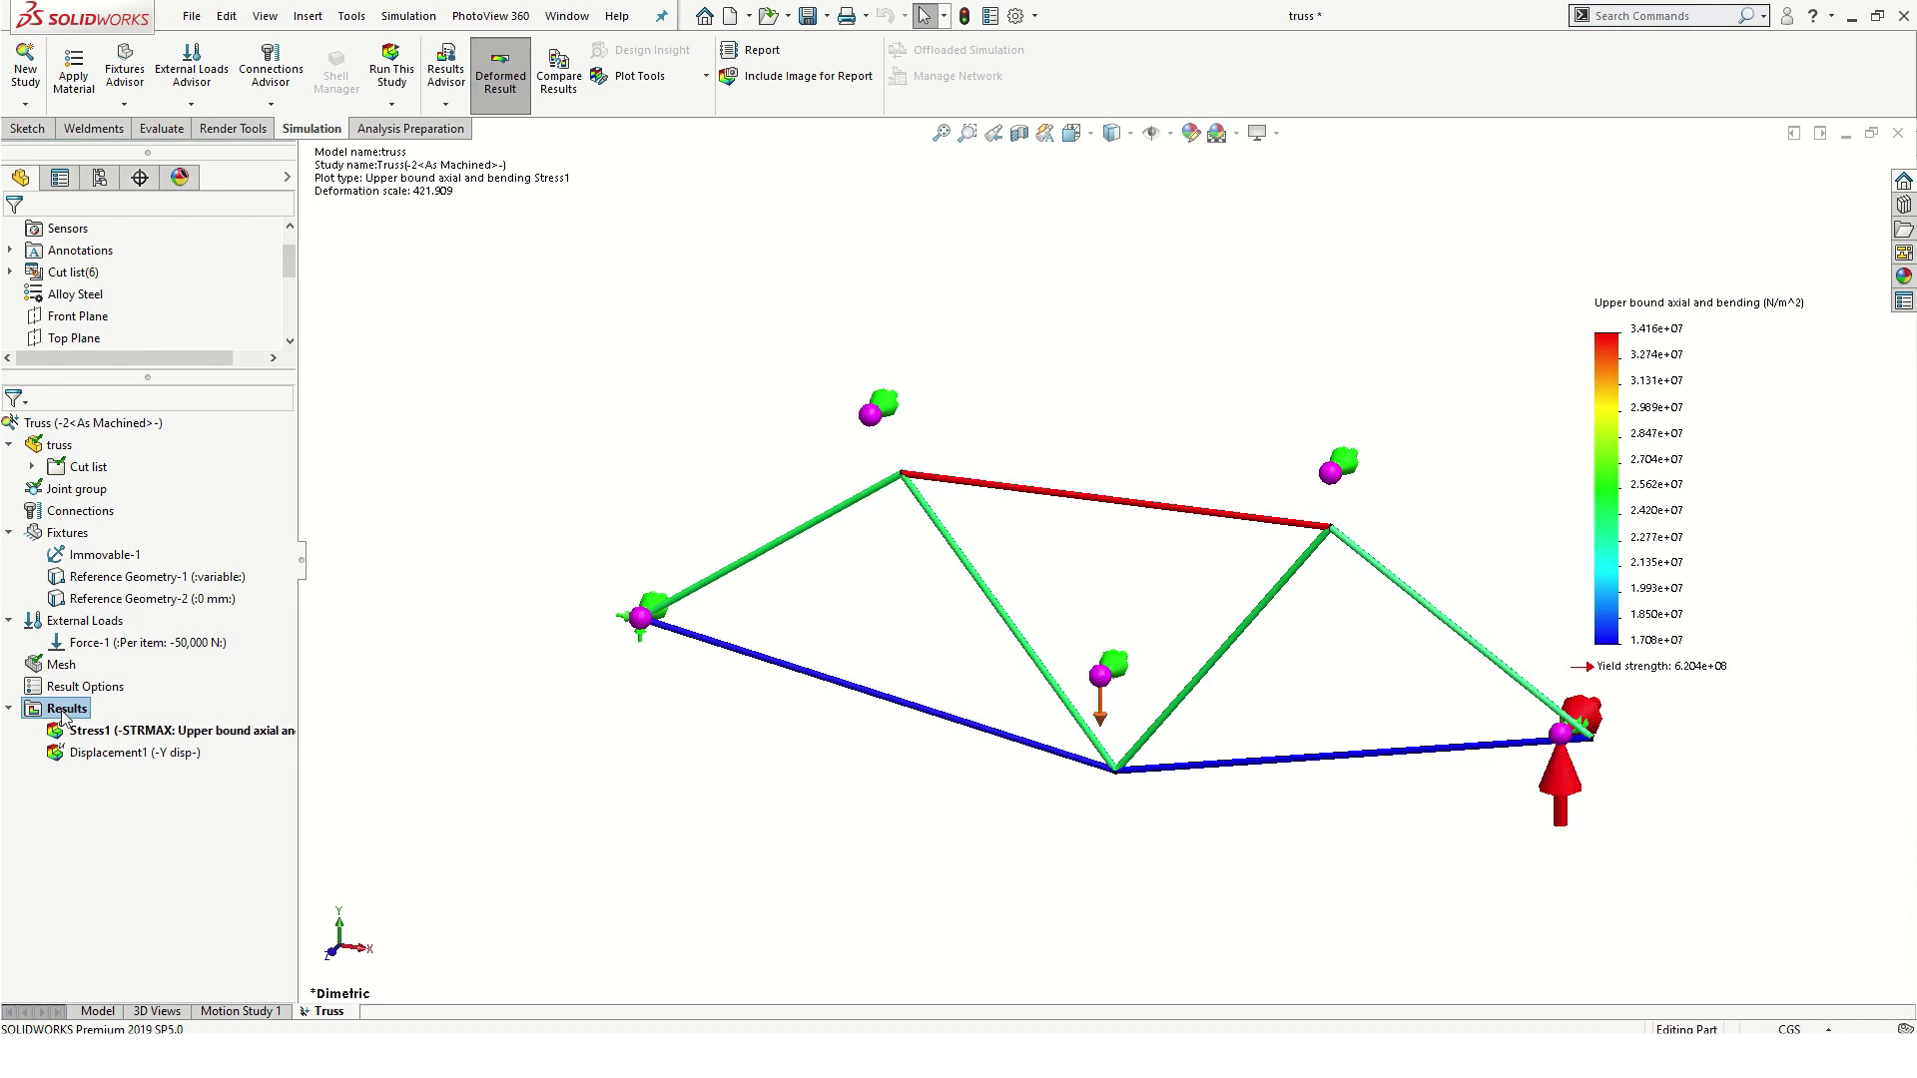
- Define a new displacement plot showing RFY: Y Reaction Force in N, keeping the automatic deformed shape, and apply it
right_click(104, 710)
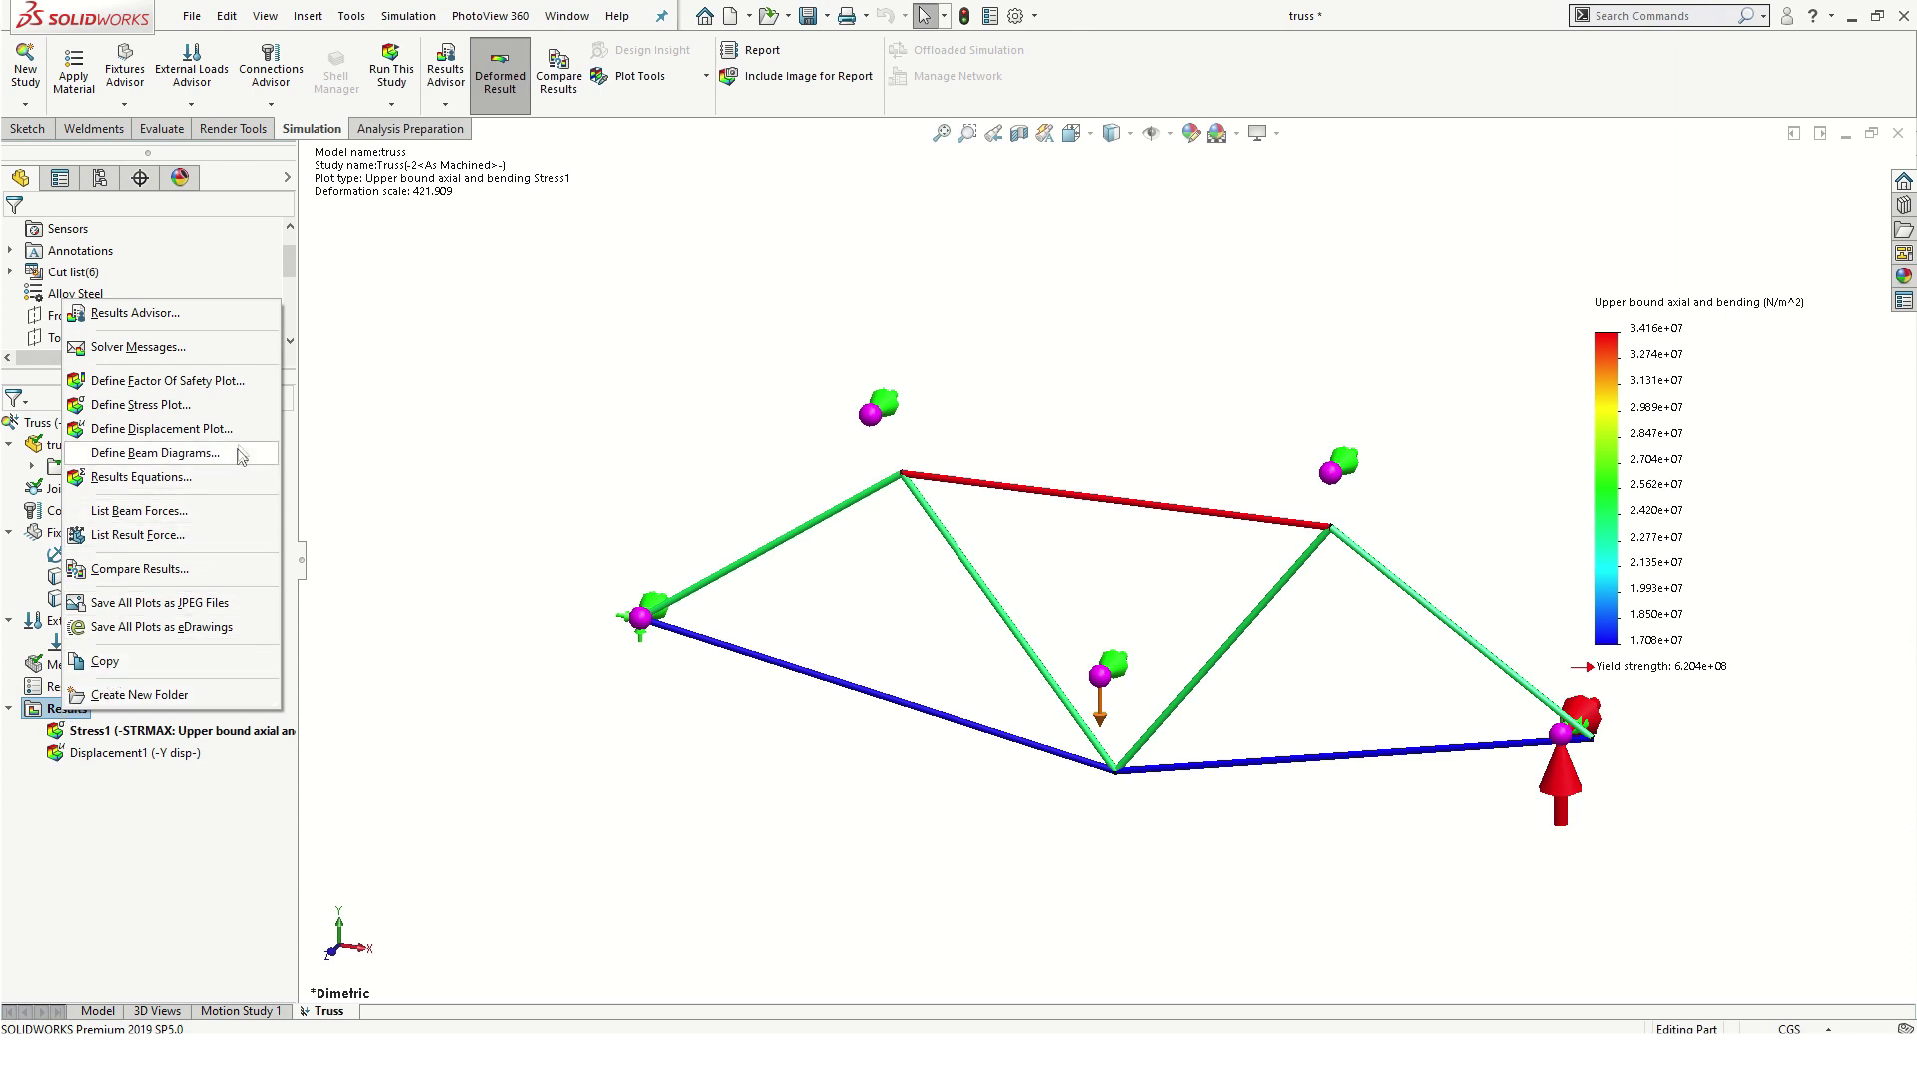
key(Escape)
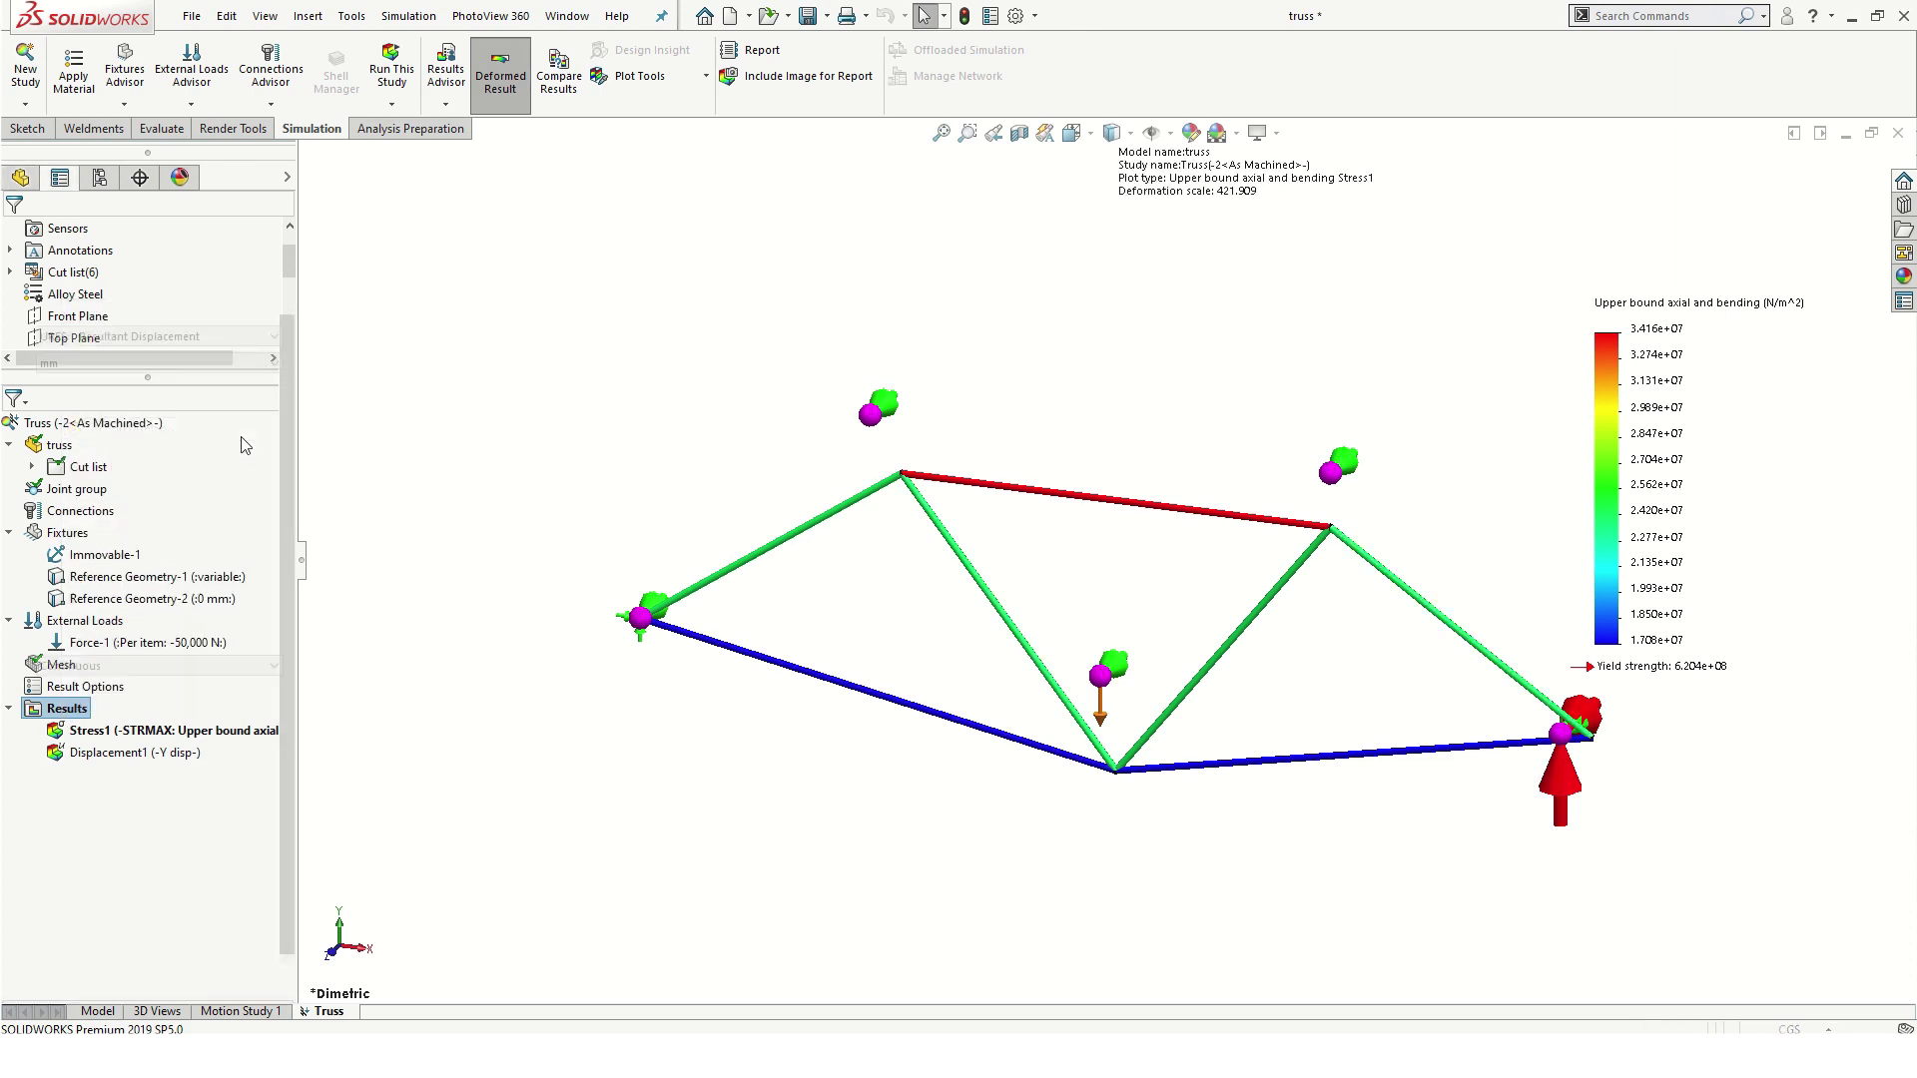
click(261, 344)
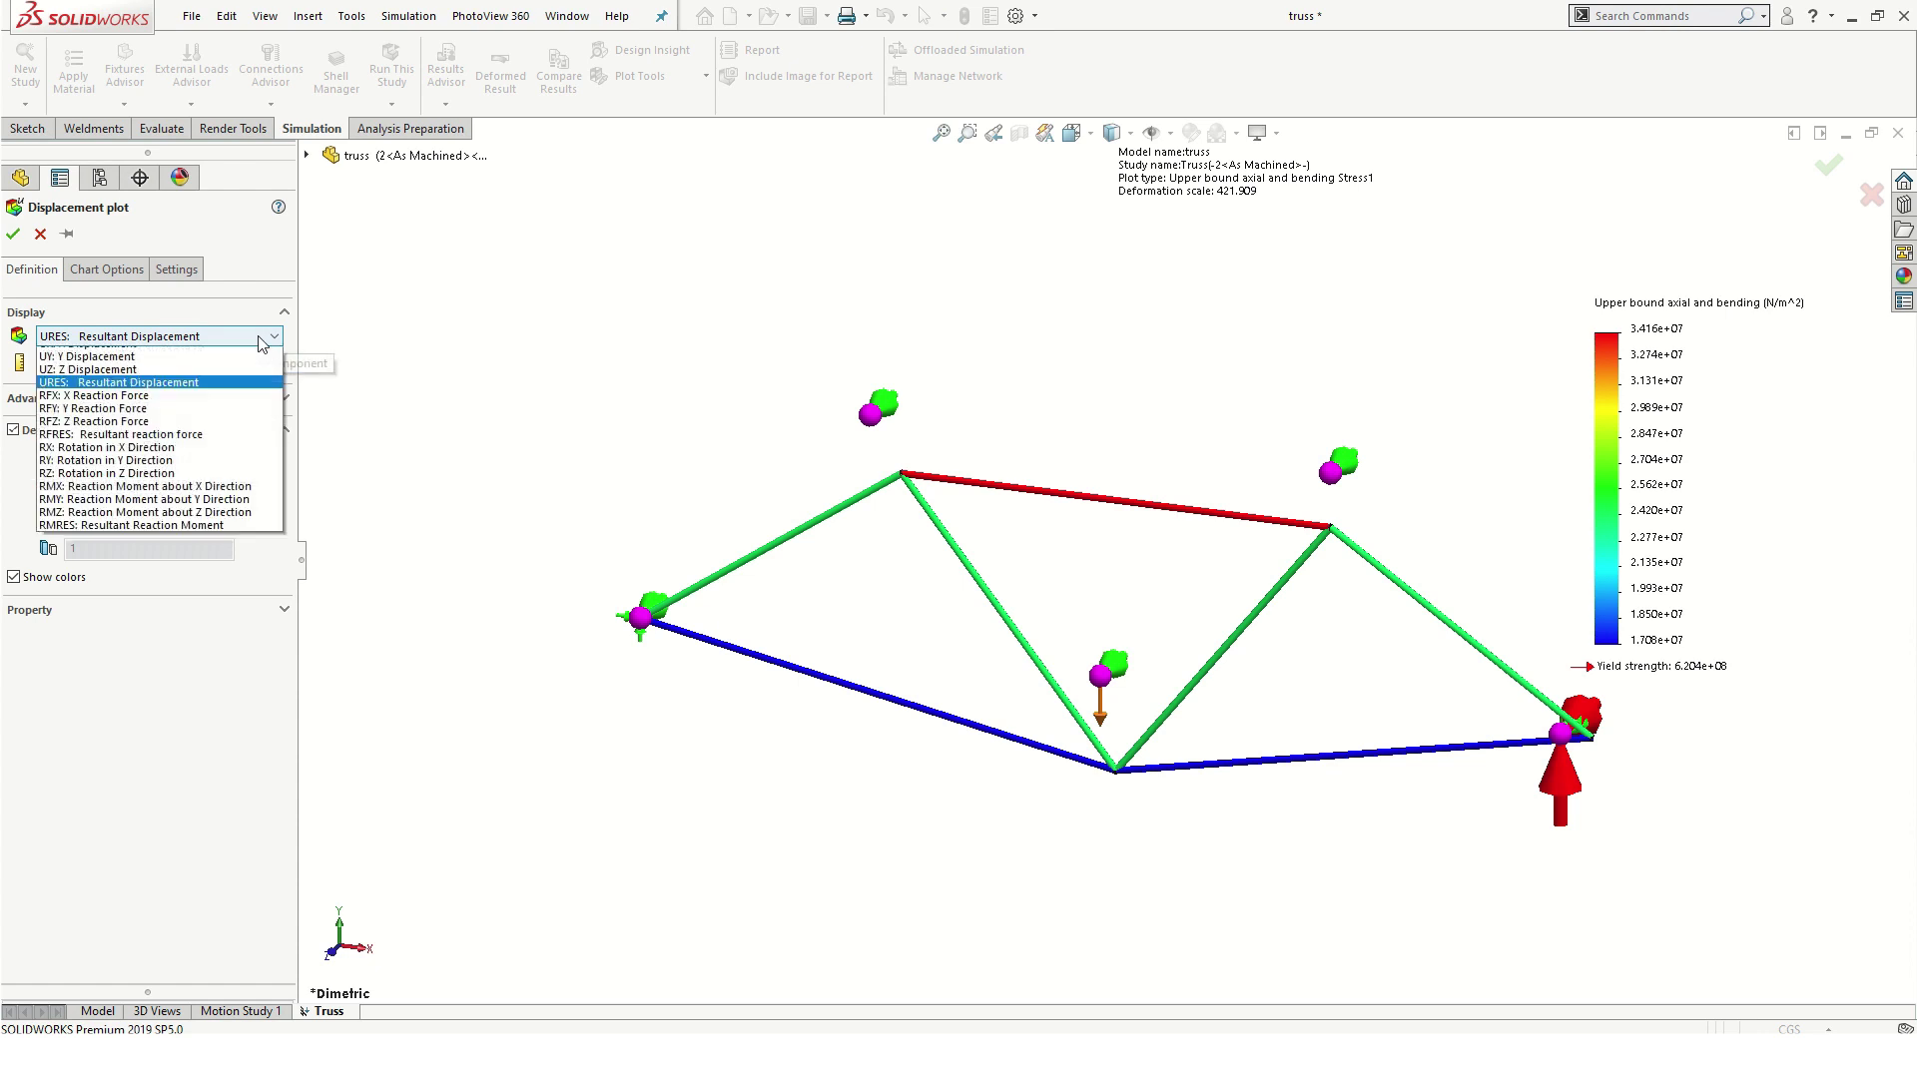
click(242, 419)
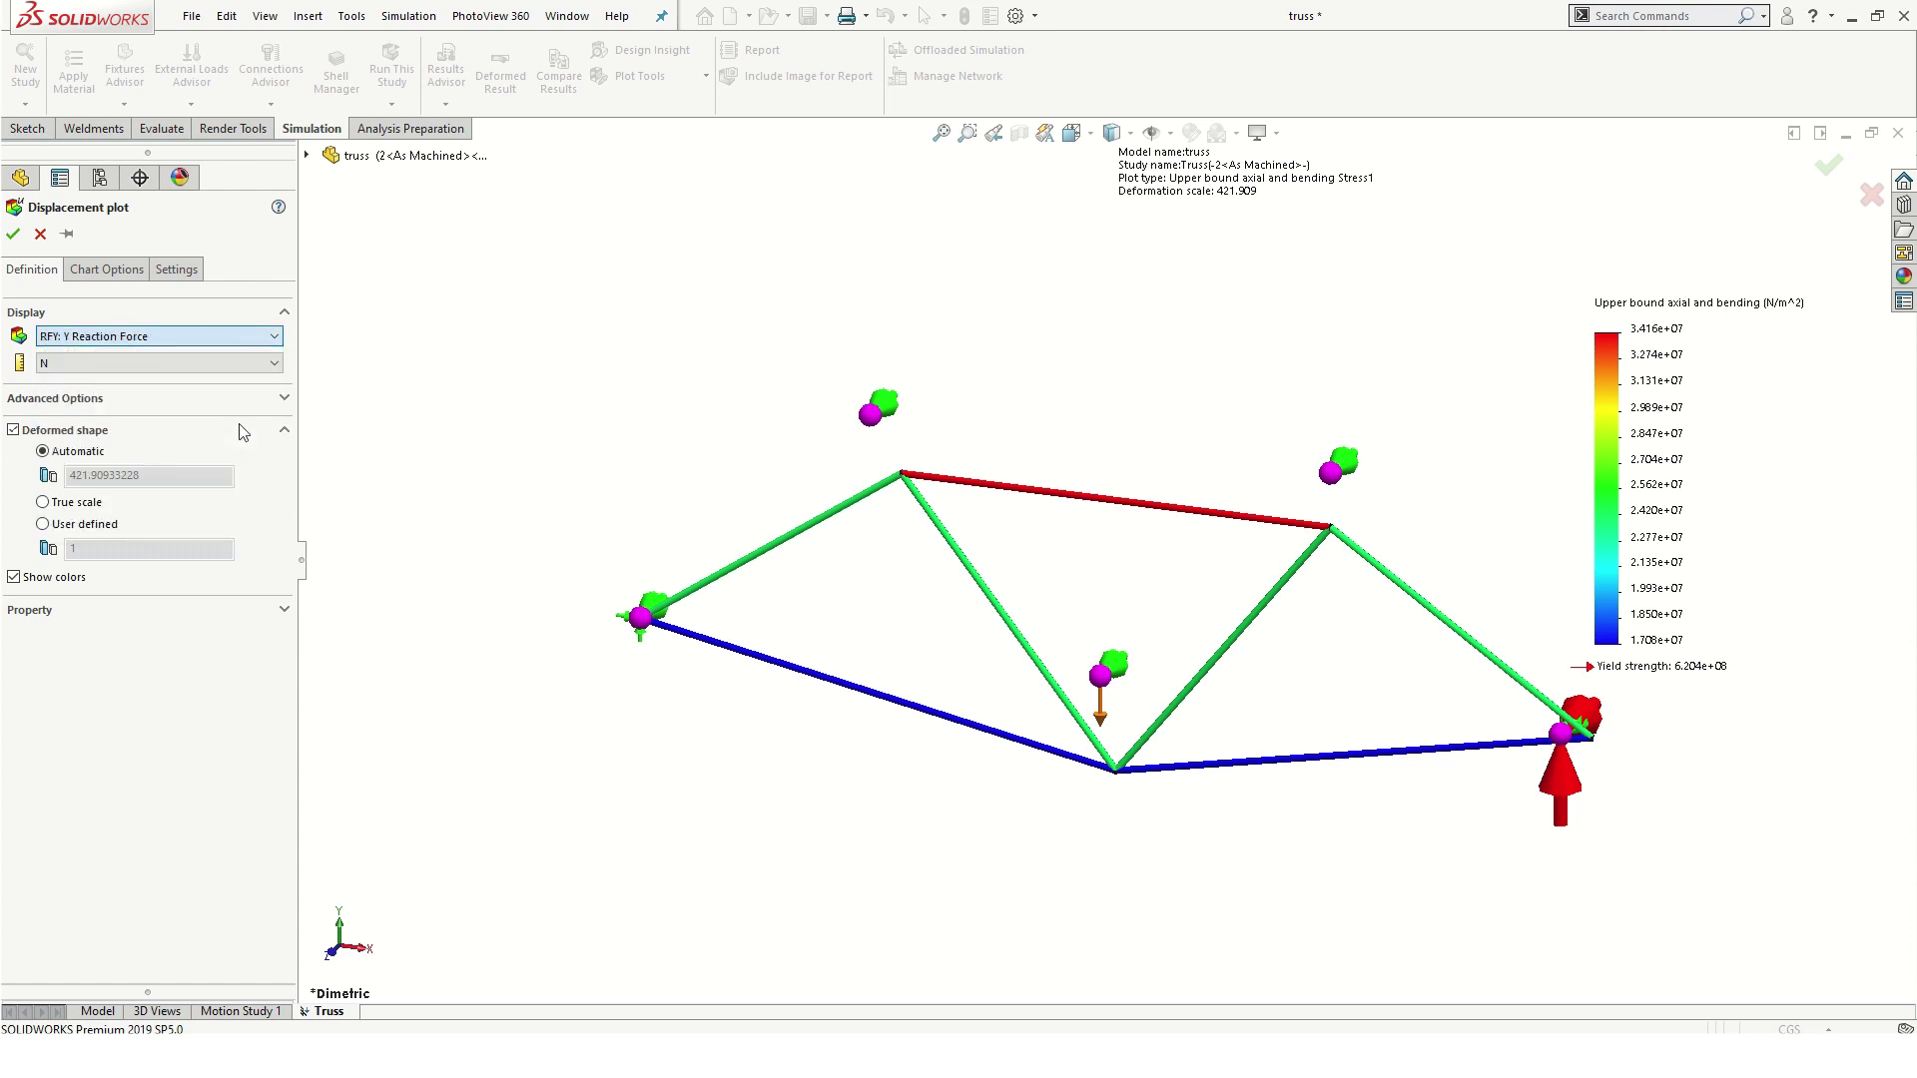
click(249, 365)
key(Escape)
click(13, 234)
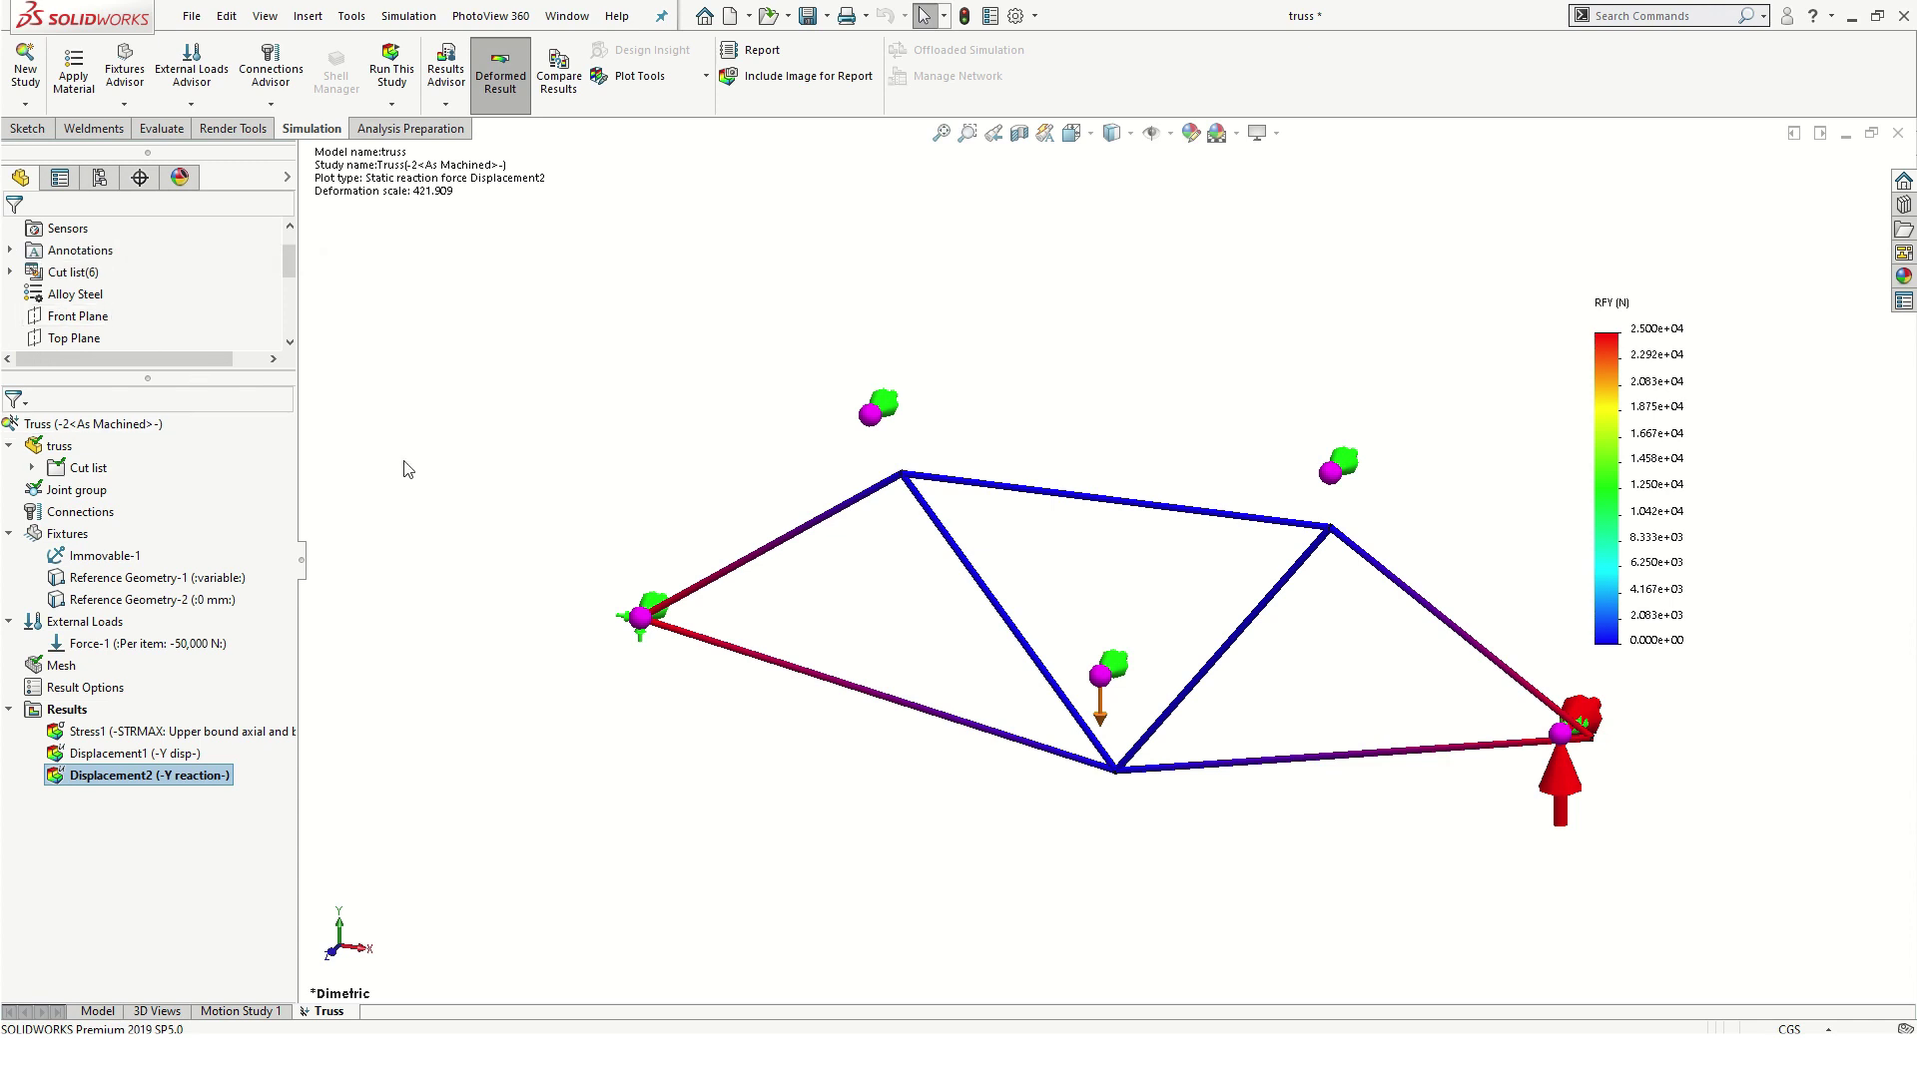
- Probe the Y reaction force at the truss's two end support joints and place both callouts clear of the members
right_click(217, 777)
click(322, 578)
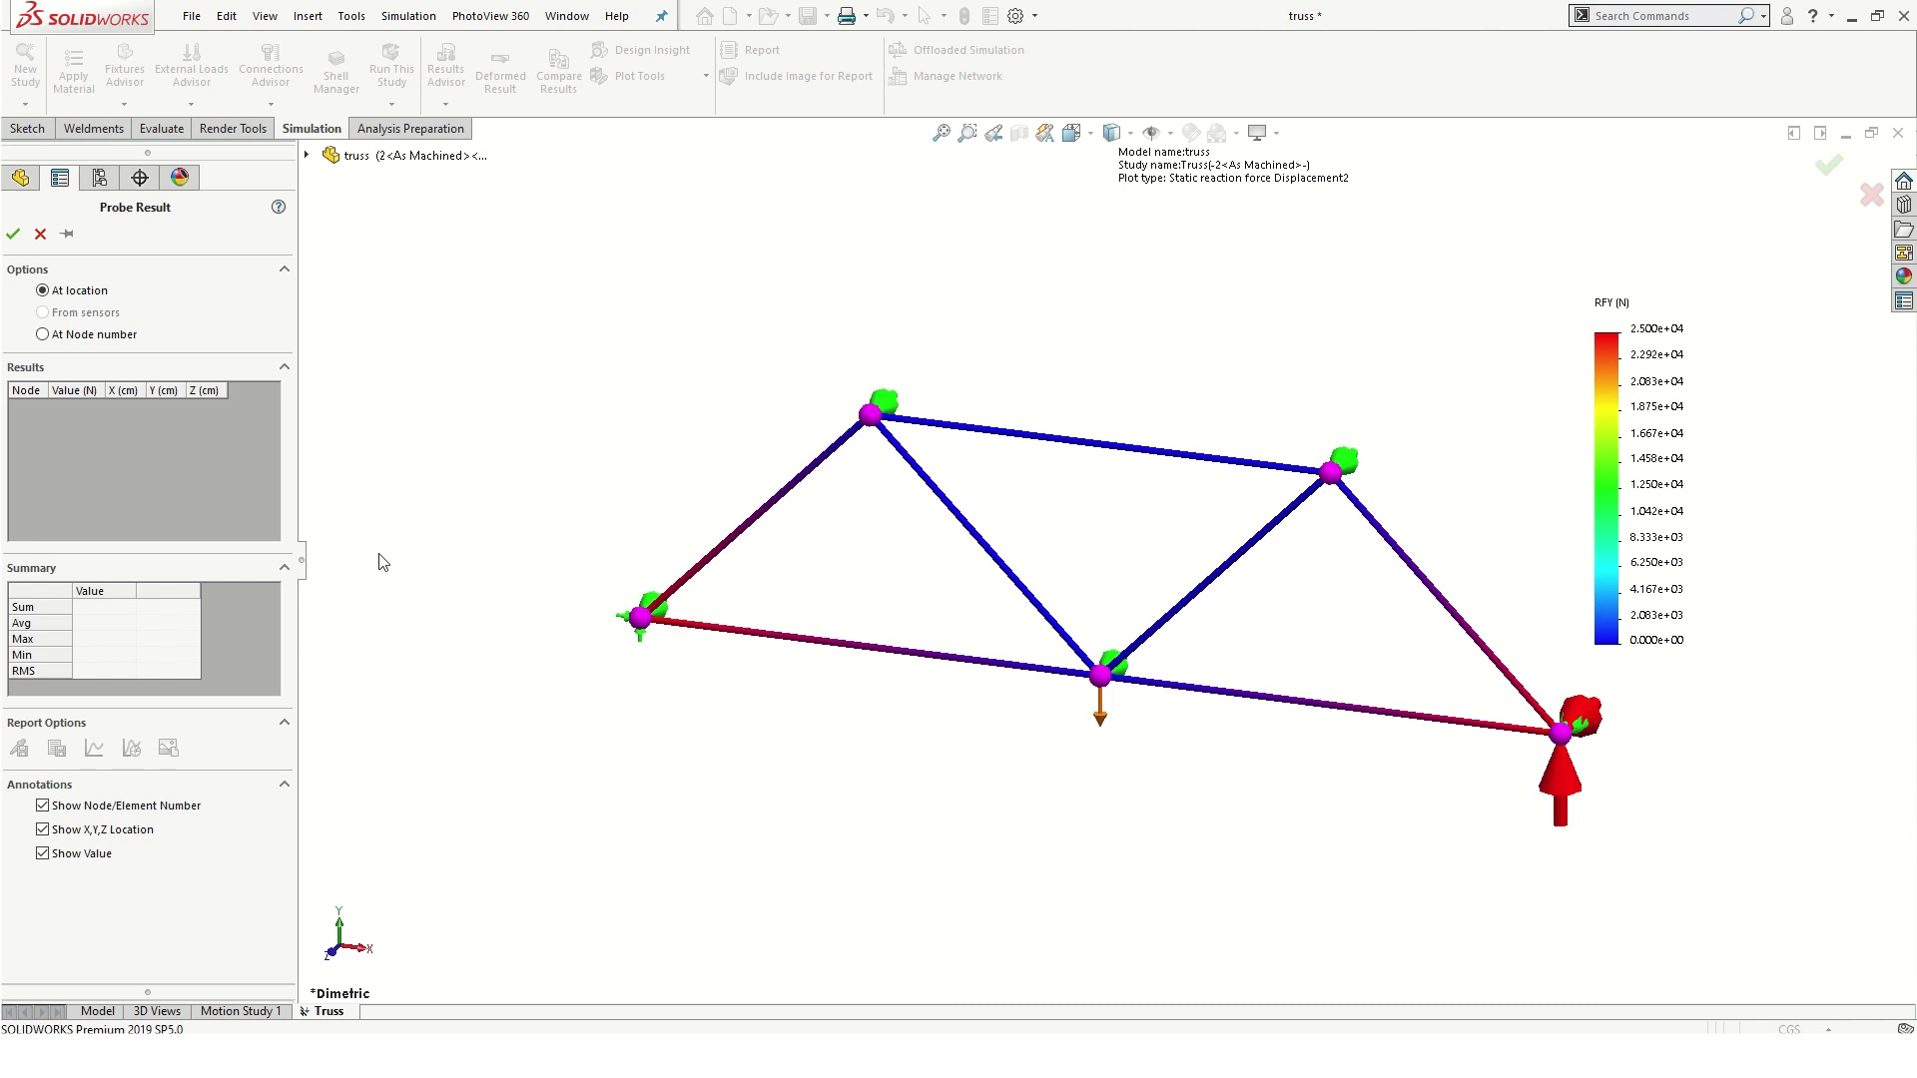
click(640, 623)
drag(642, 631, 472, 451)
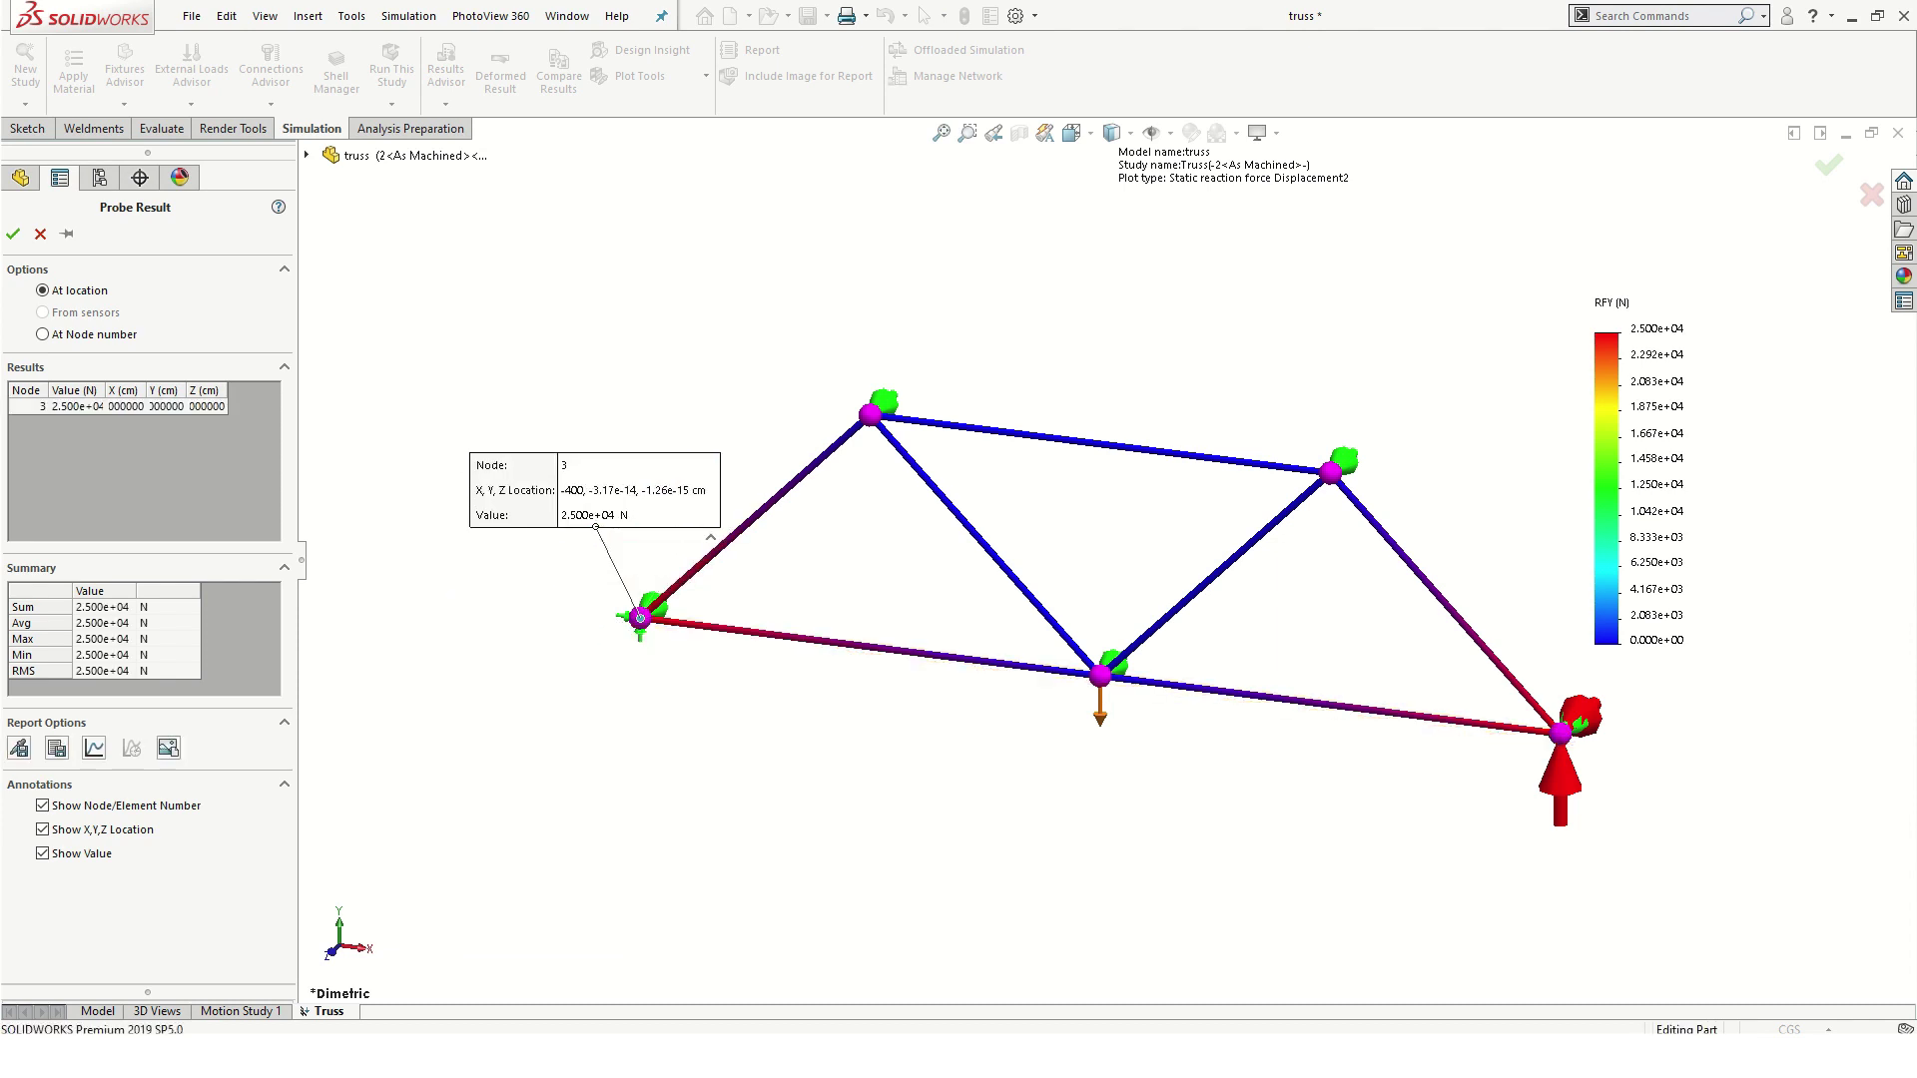
click(1562, 739)
drag(1558, 779, 1248, 811)
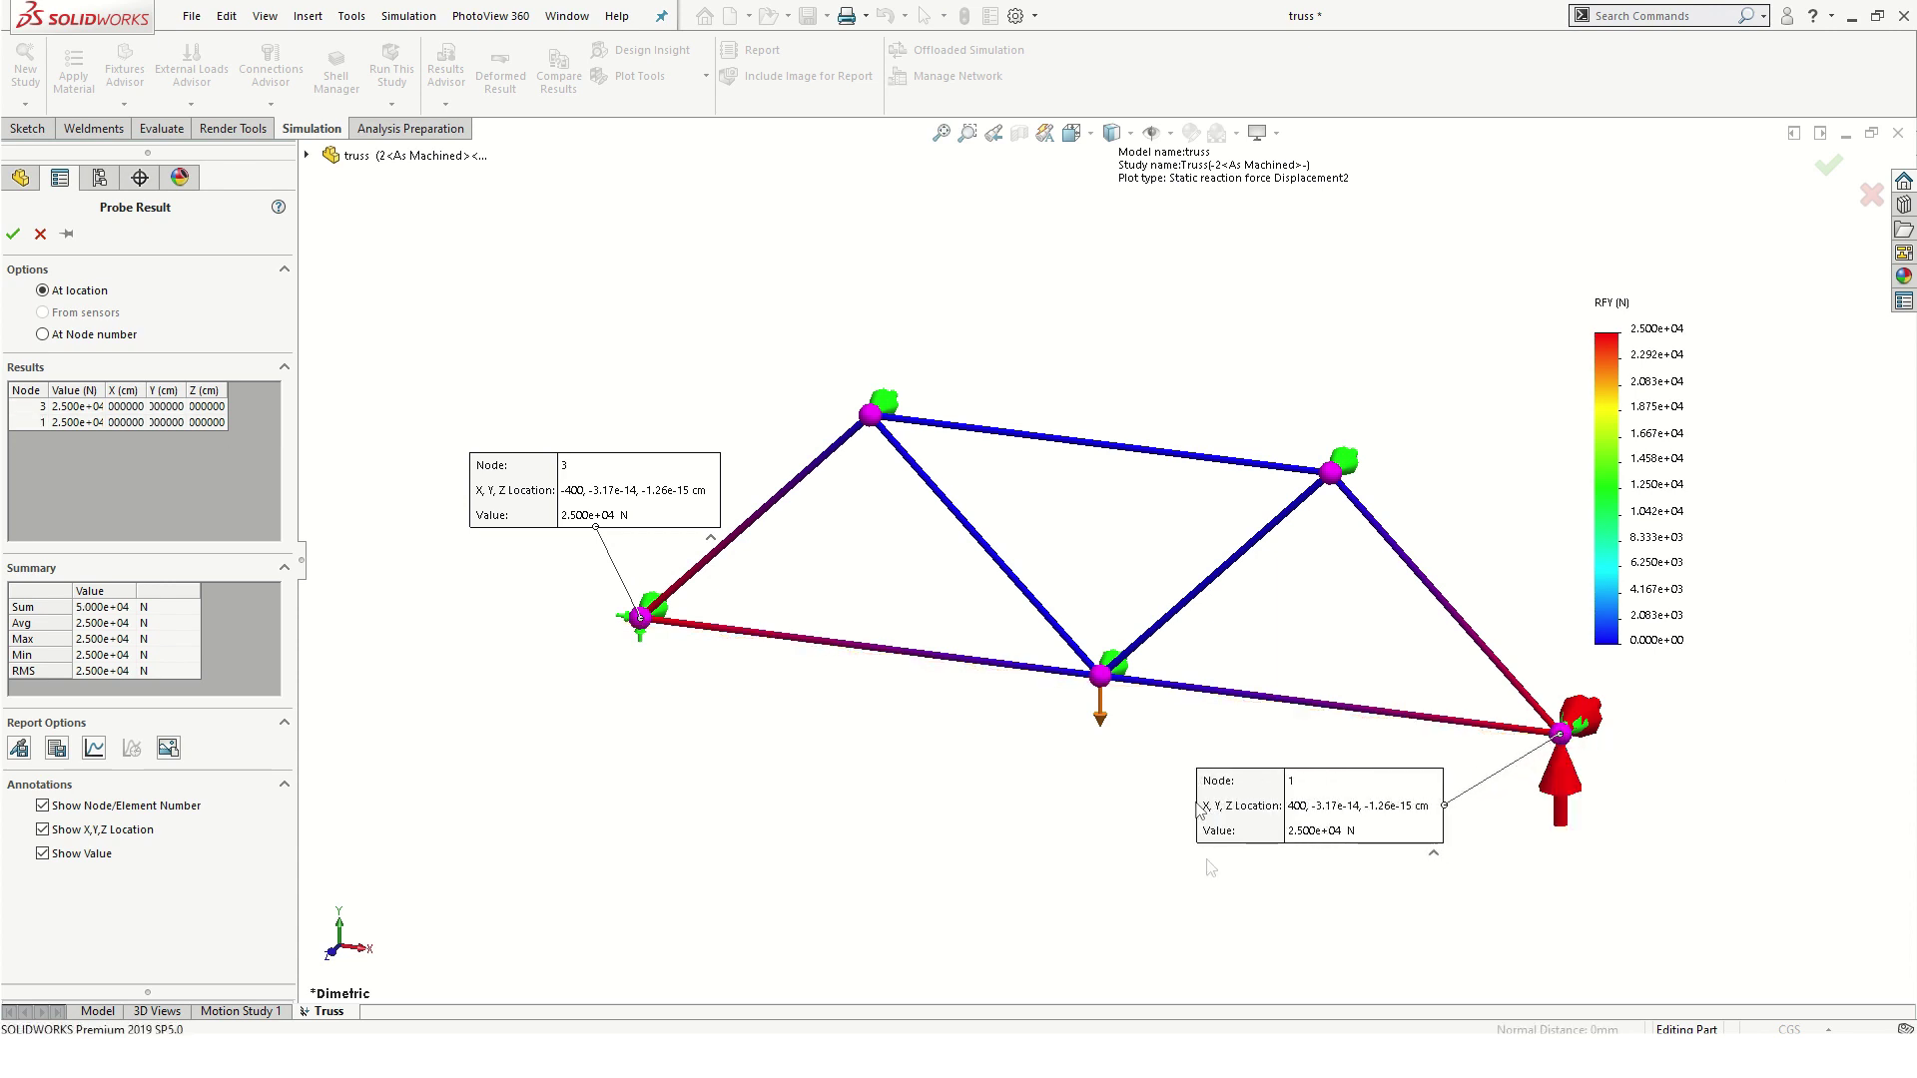